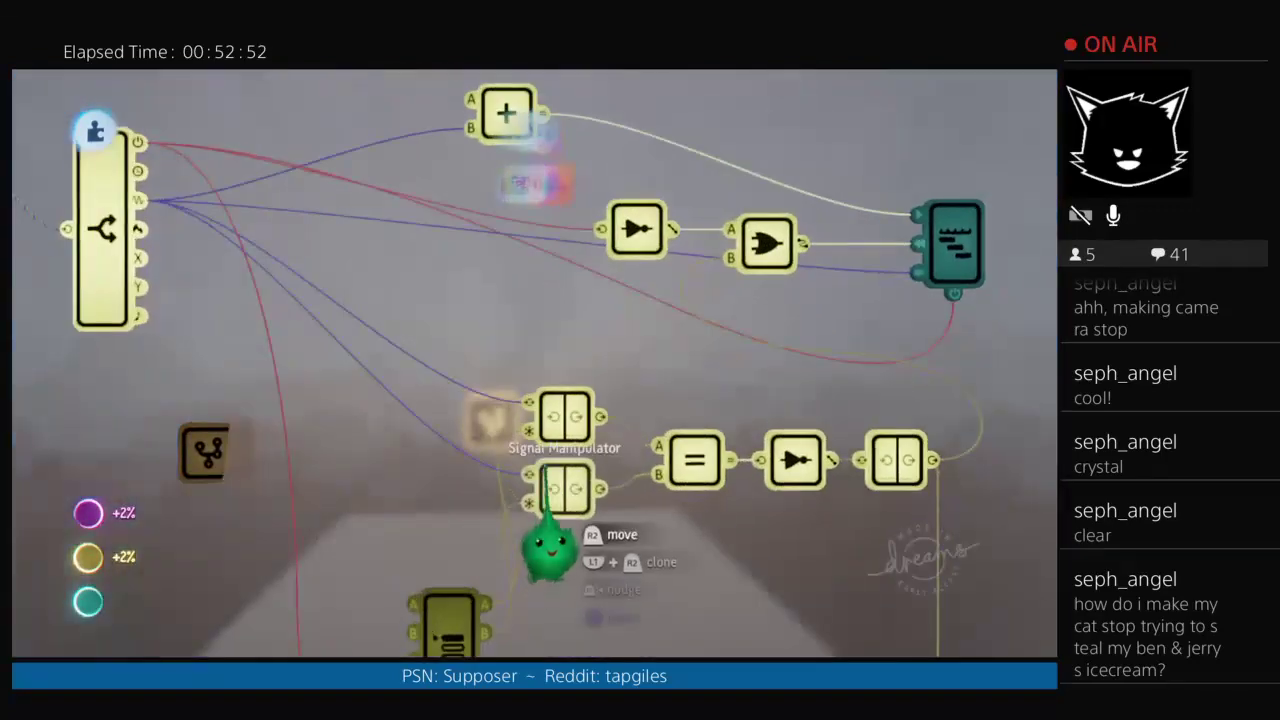
Step: Start performing on the Empty Instrument in the Play clip as note microchip and open the microchip's timeline
scroll(543, 466, down, 5)
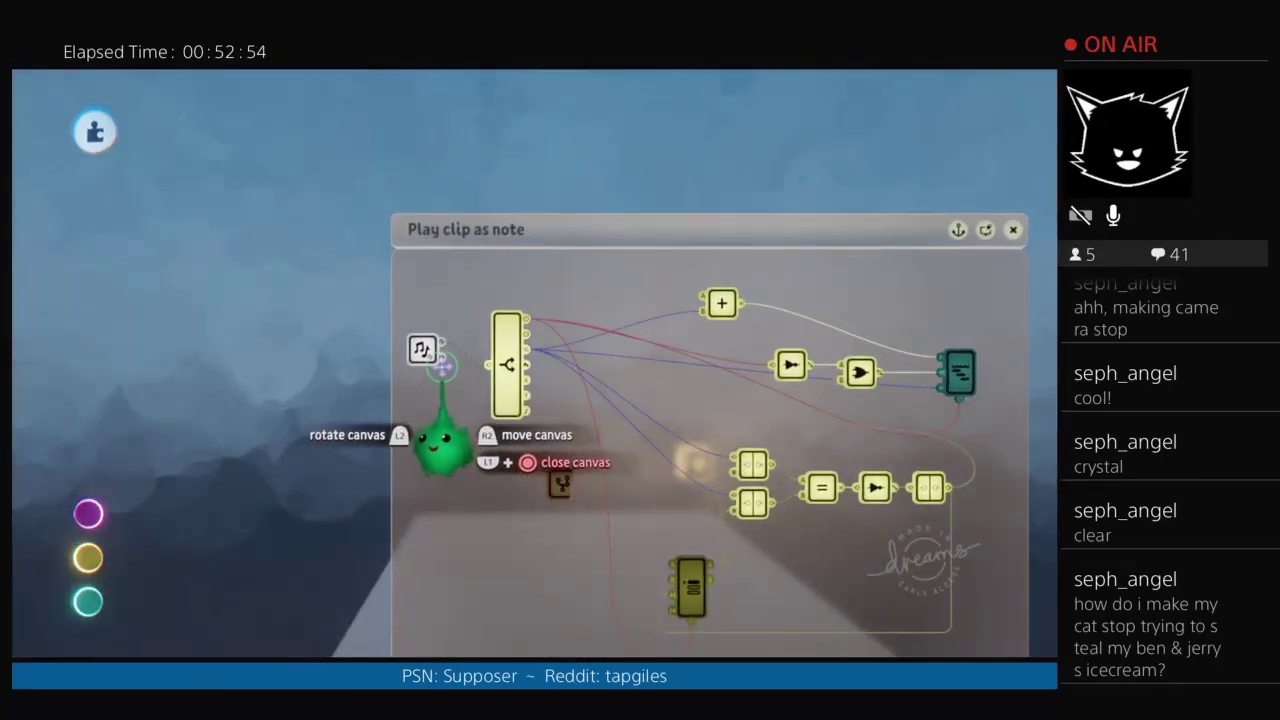
click(437, 372)
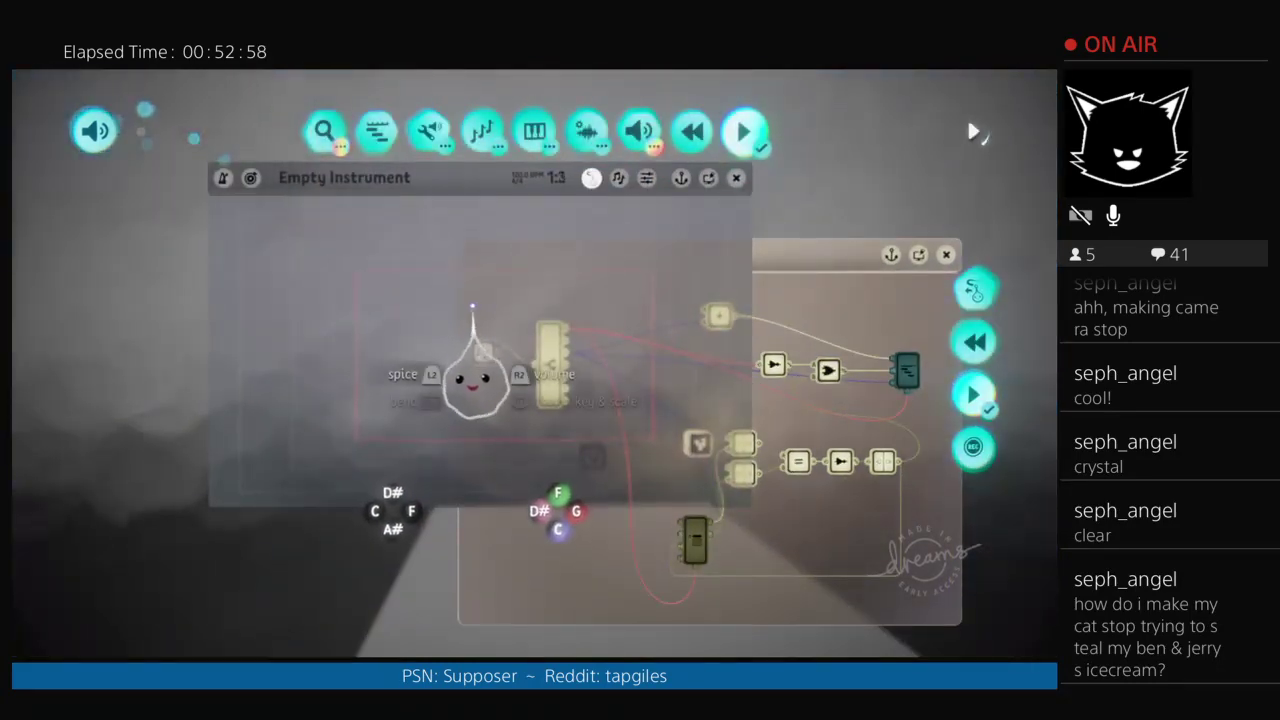
scroll(543, 343, right, 3)
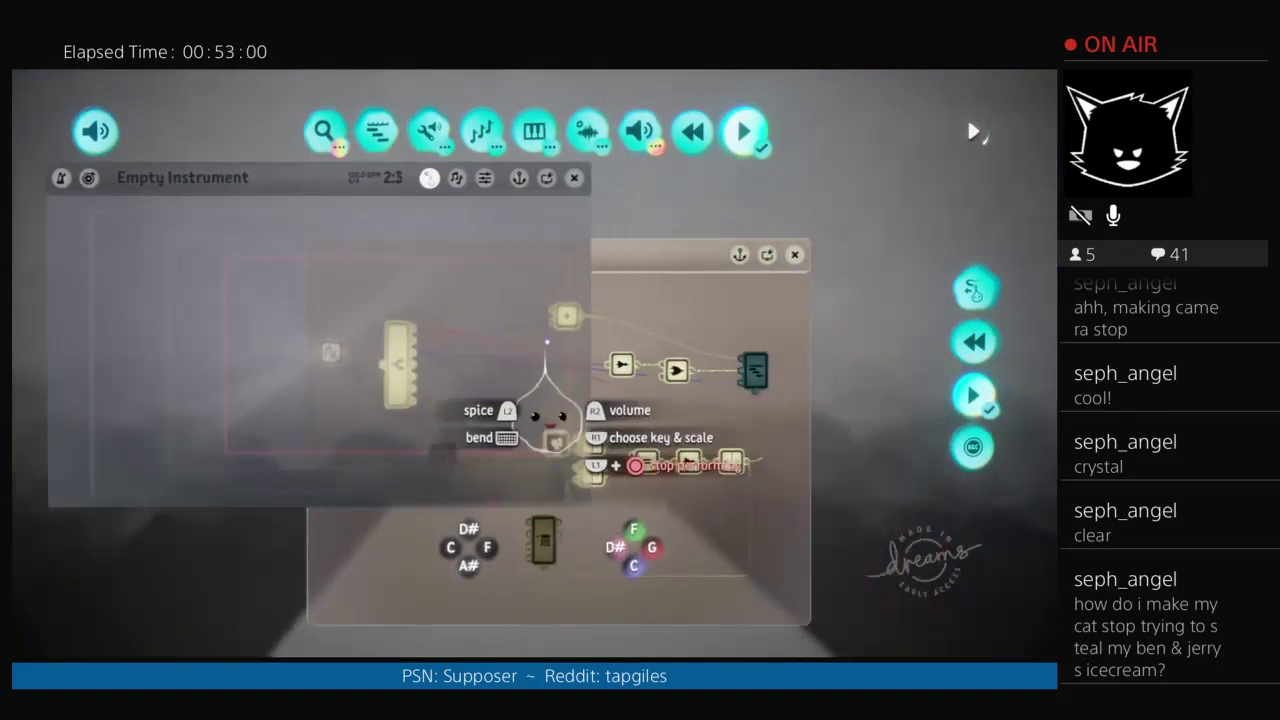
key(Escape)
click(708, 368)
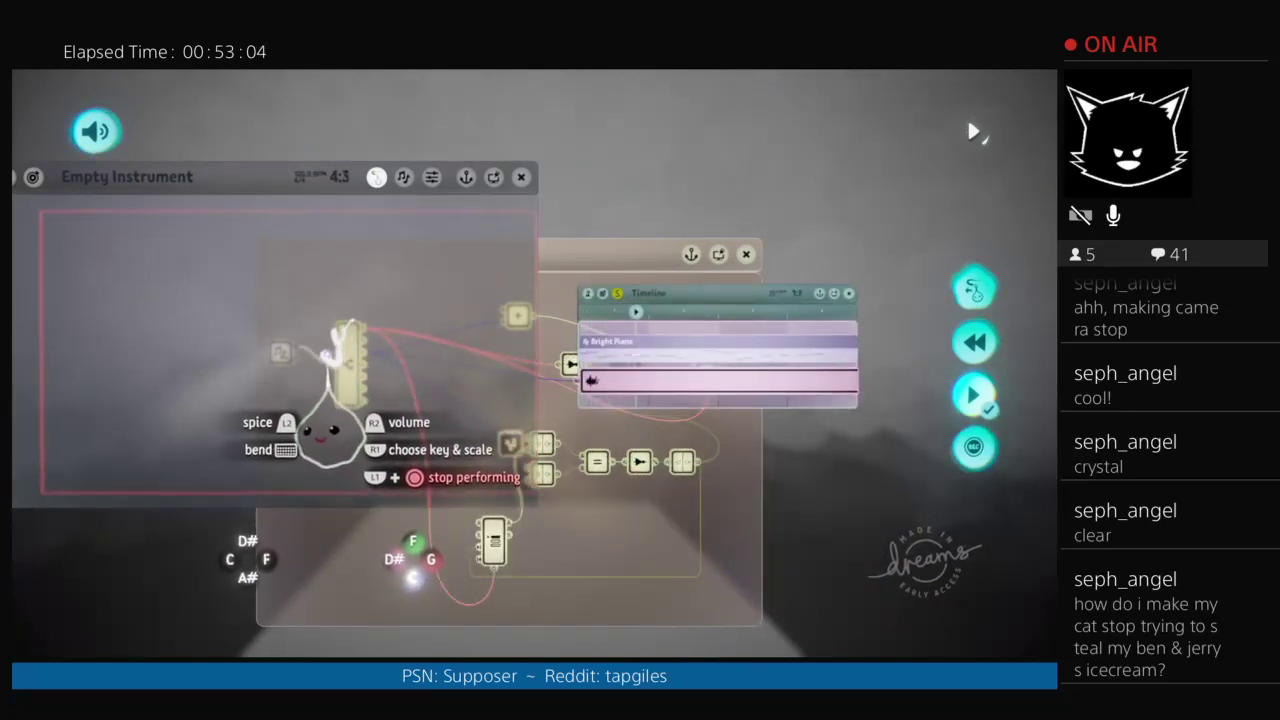
Step: Play test notes on the Empty Instrument across the low to top octaves, return to the middle octave and stop performing
scroll(336, 340, left, 2)
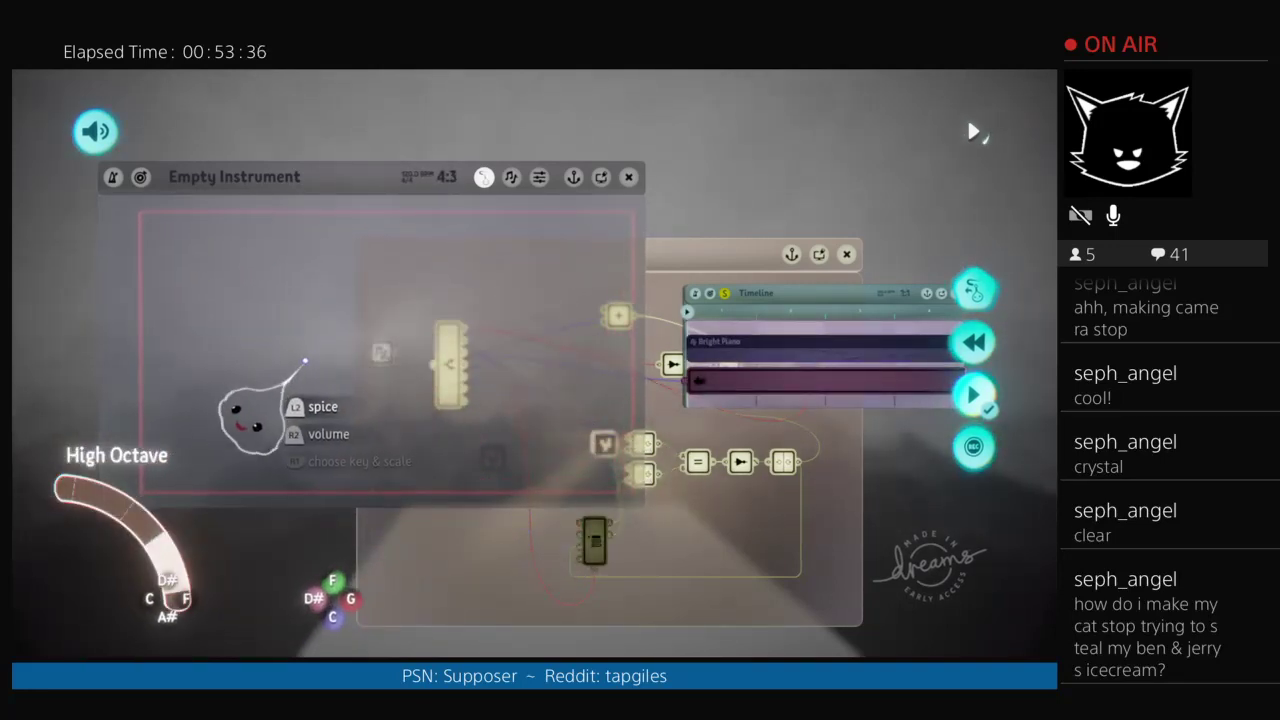
key(Up)
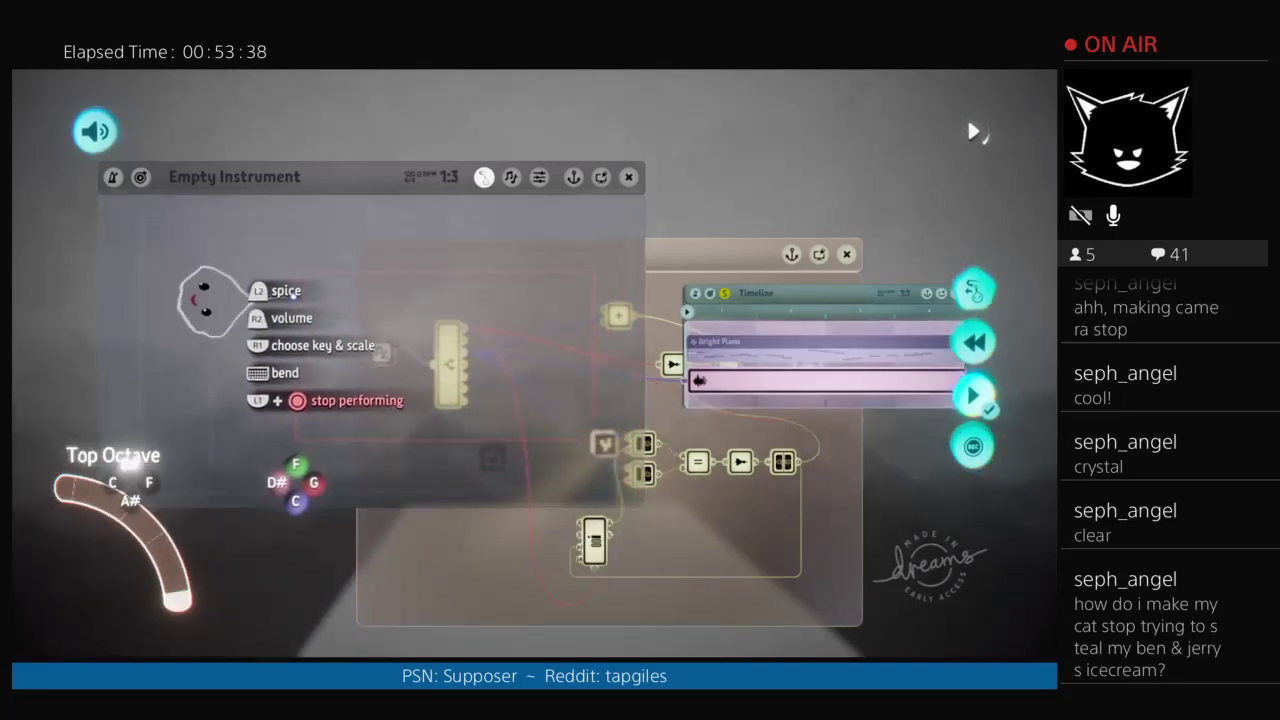
key(Down)
key(Down)
key(Down)
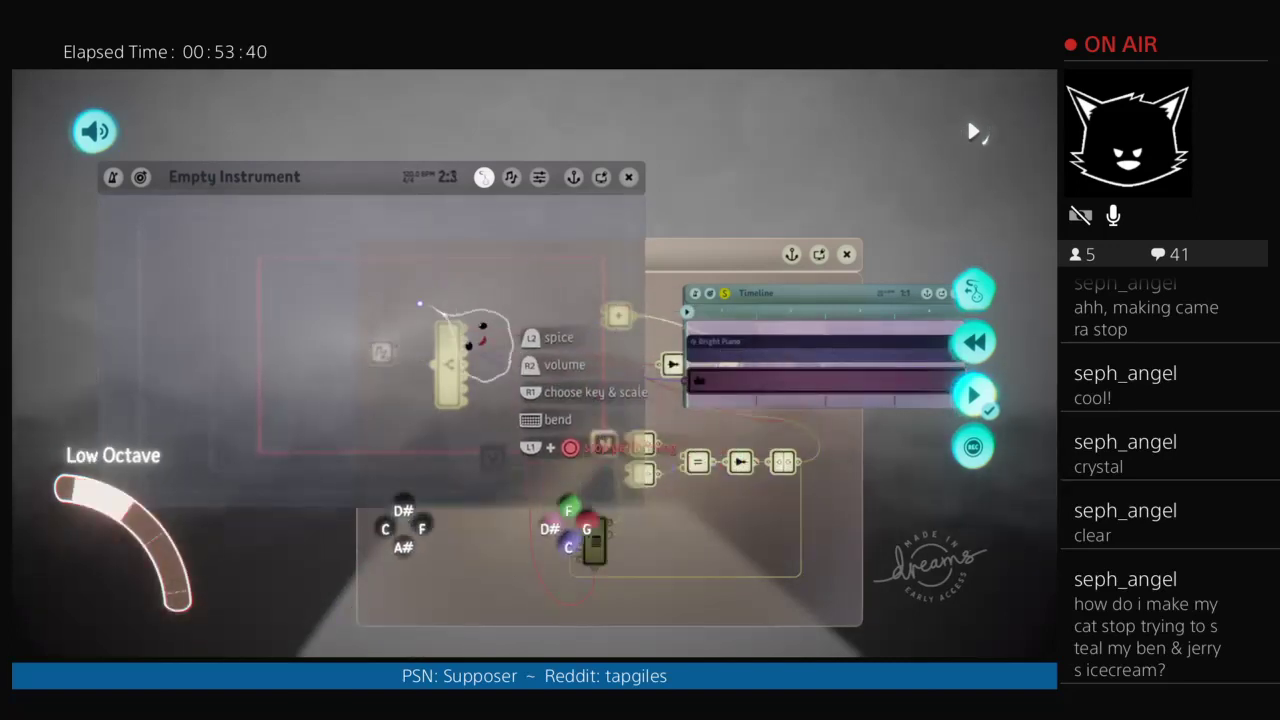
key(Up)
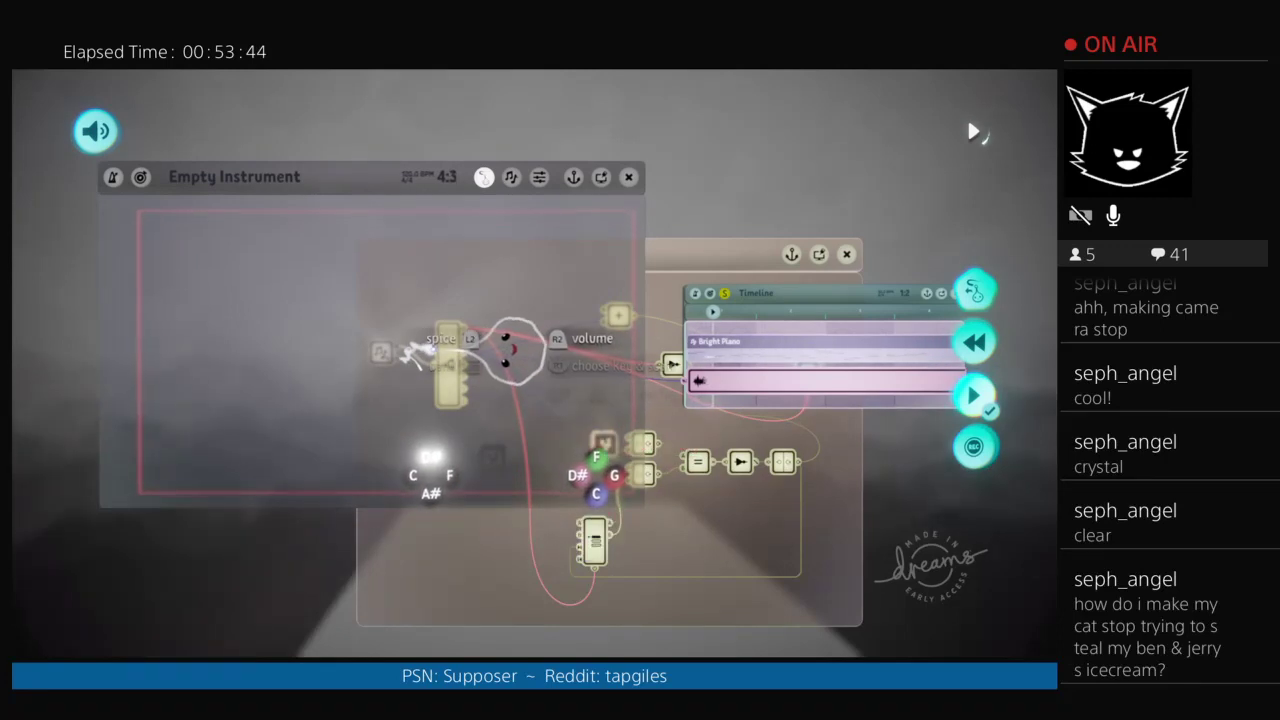
key(Up)
key(Up)
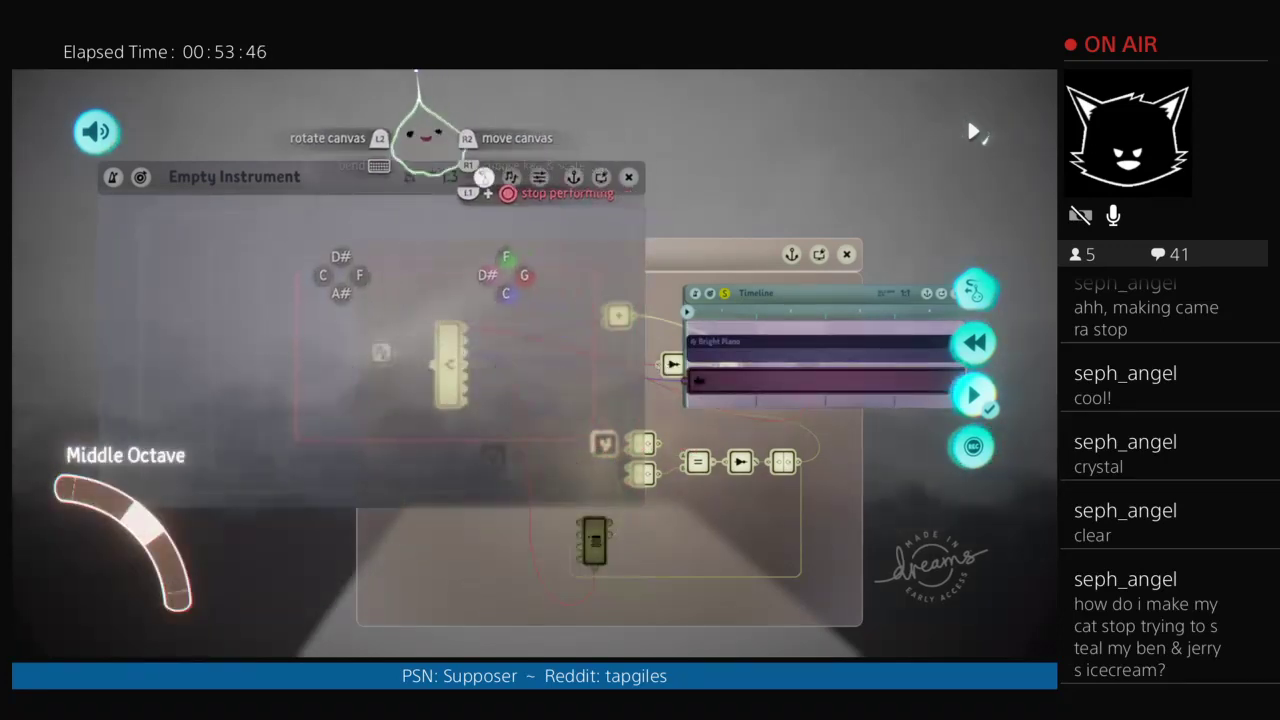
key(Escape)
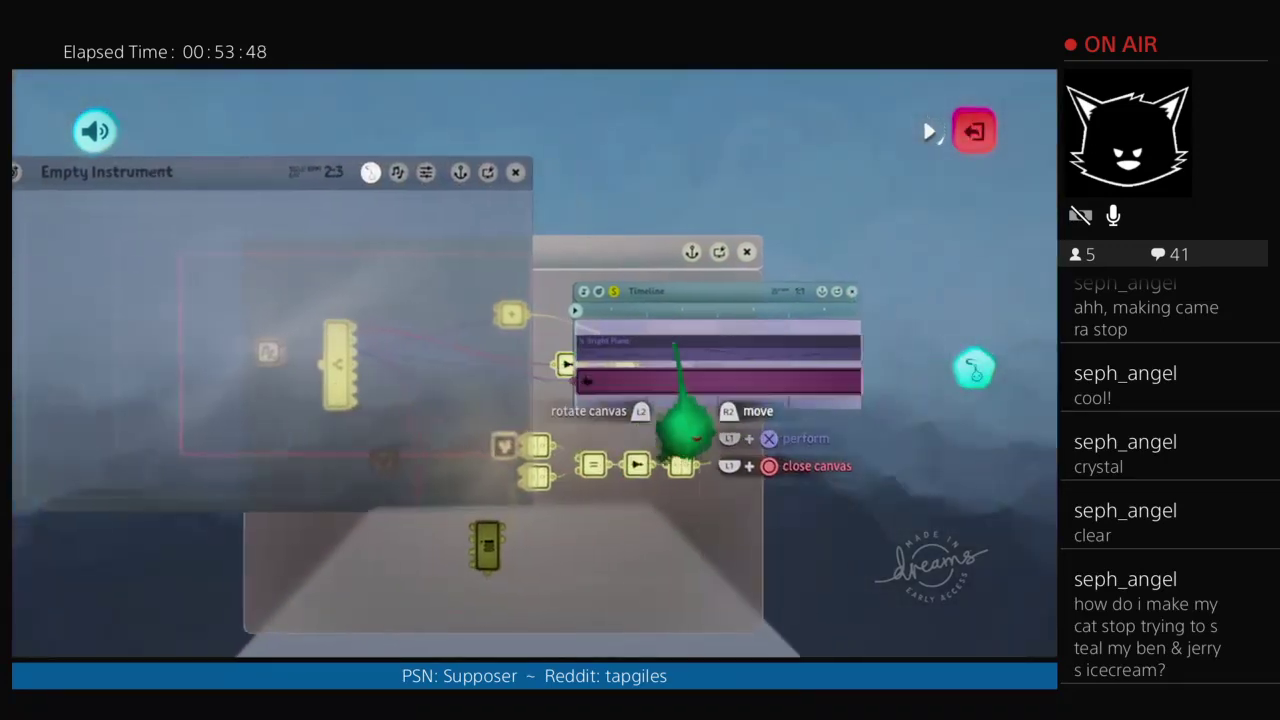
Step: Inspect the Sound FX and Pitch settings of the Pitch +12 sound in the timeline, including its Pitch Shift value
click(638, 380)
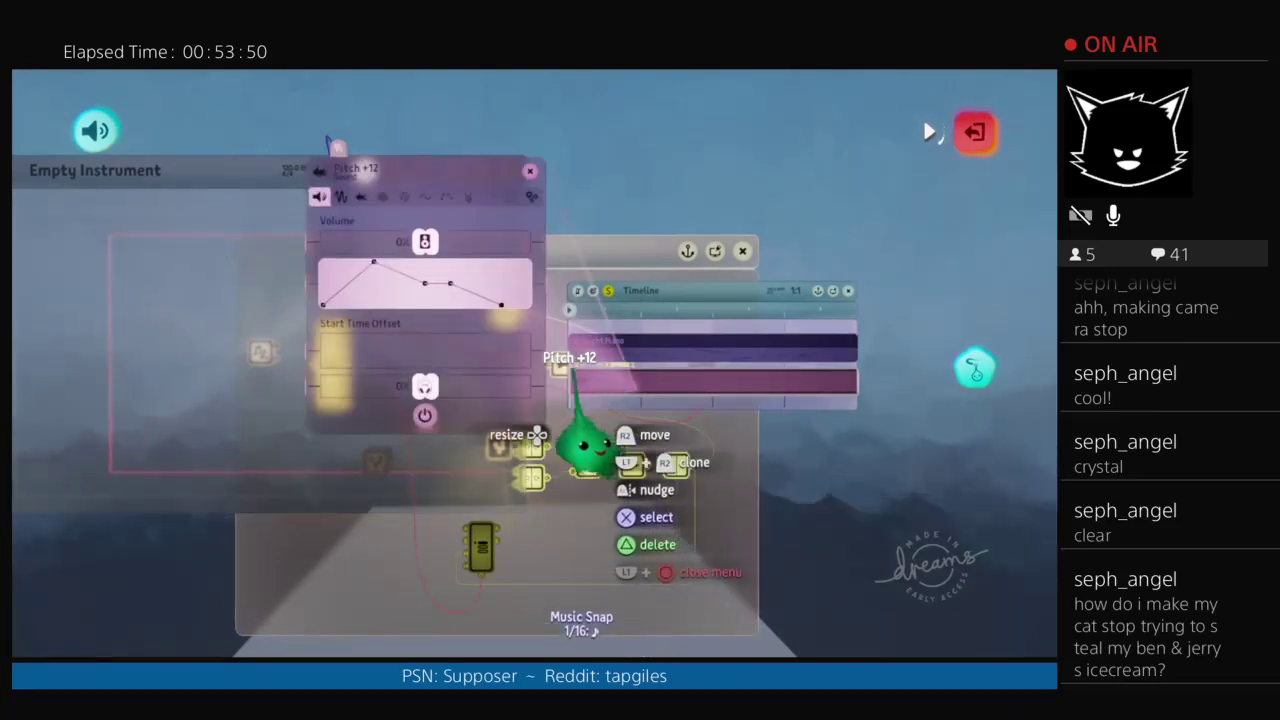
click(361, 197)
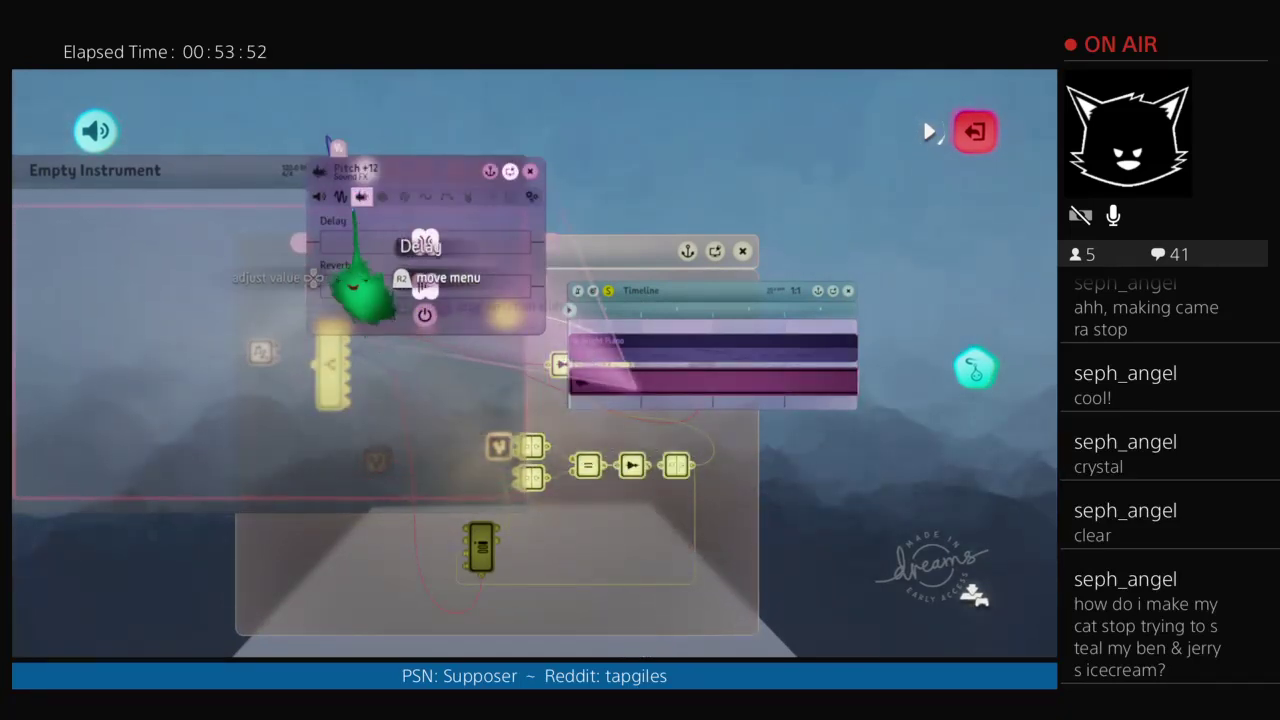
click(341, 197)
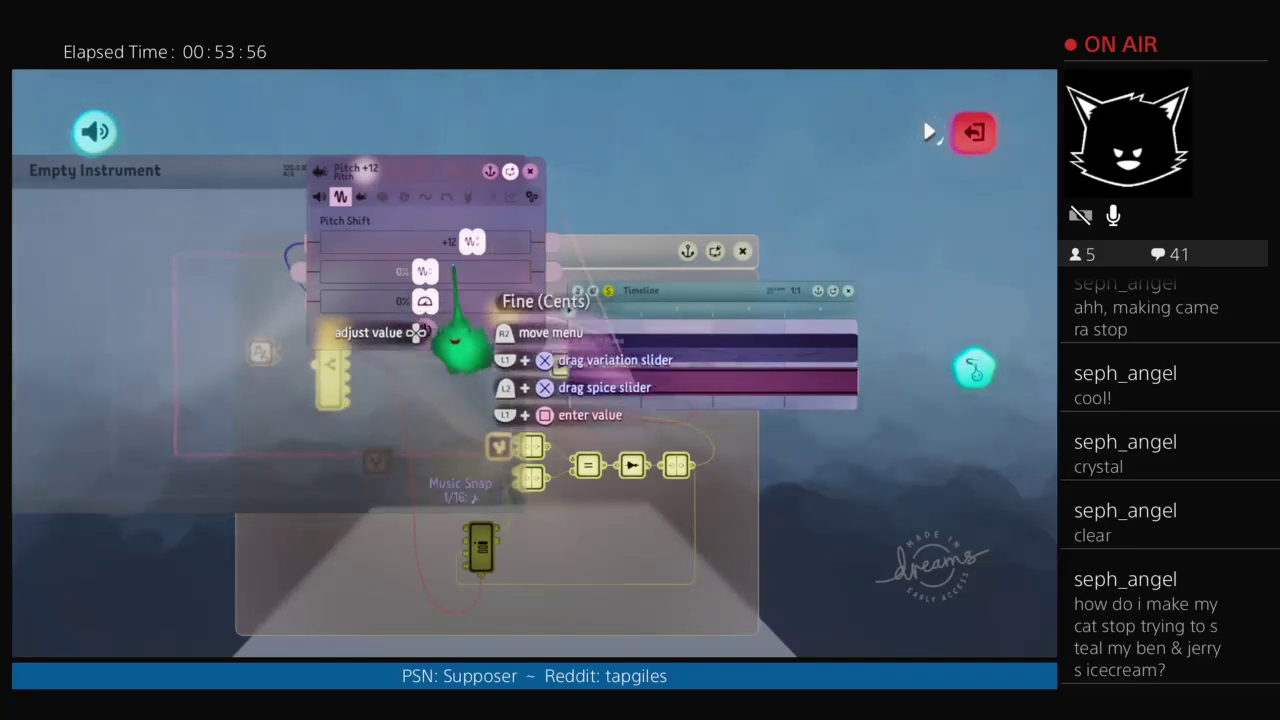
key(Escape)
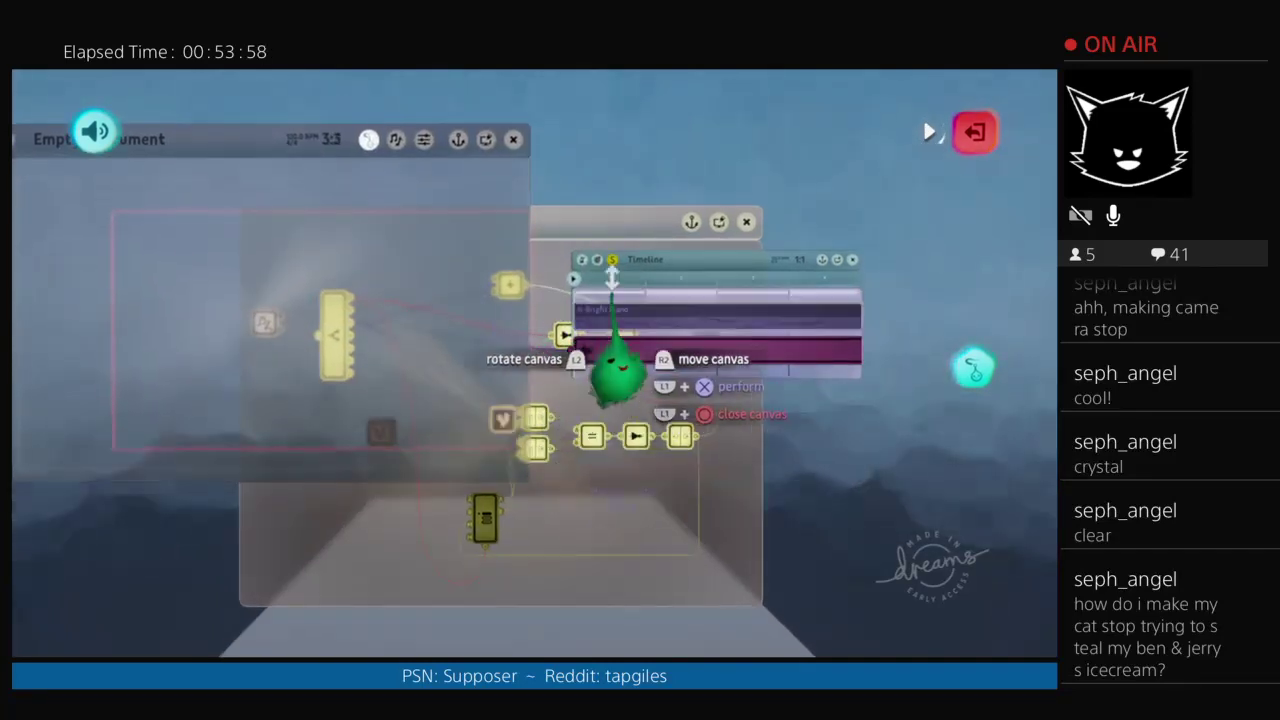
key(Left)
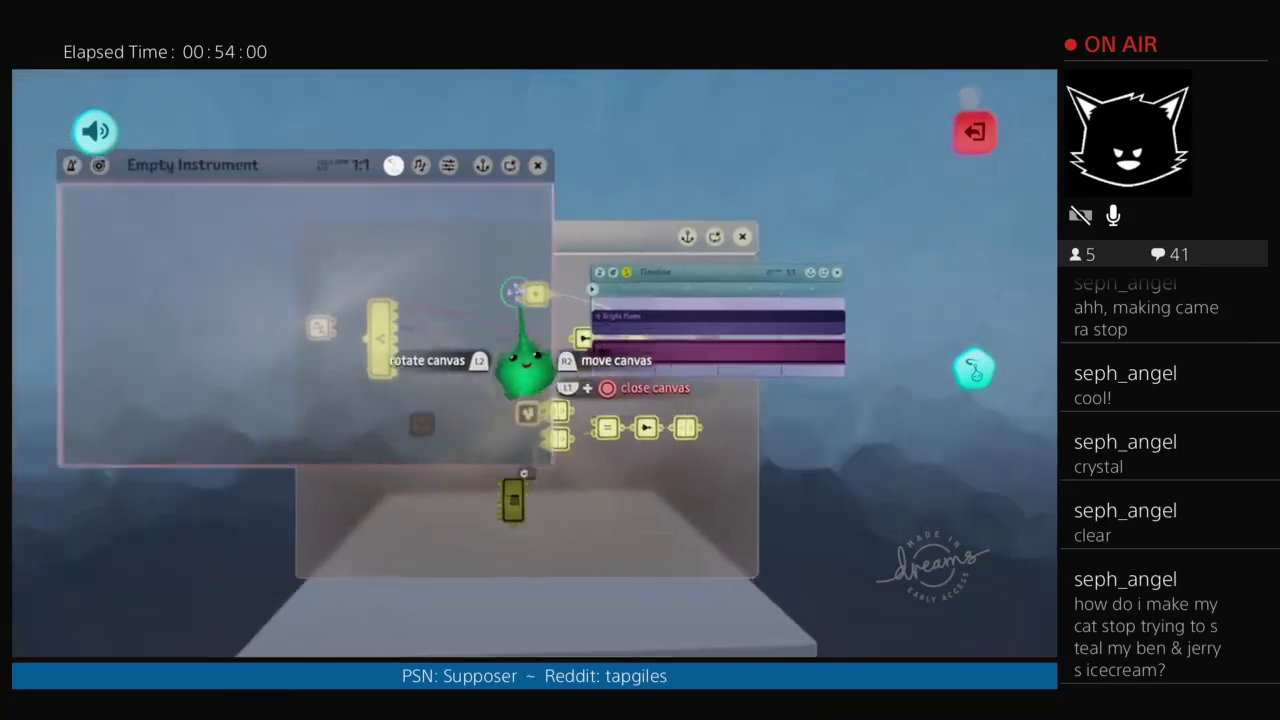
Step: Move the Empty Instrument canvas above the Play clip as note canvas and close the timeline
drag(484, 324, 382, 165)
drag(377, 262, 494, 194)
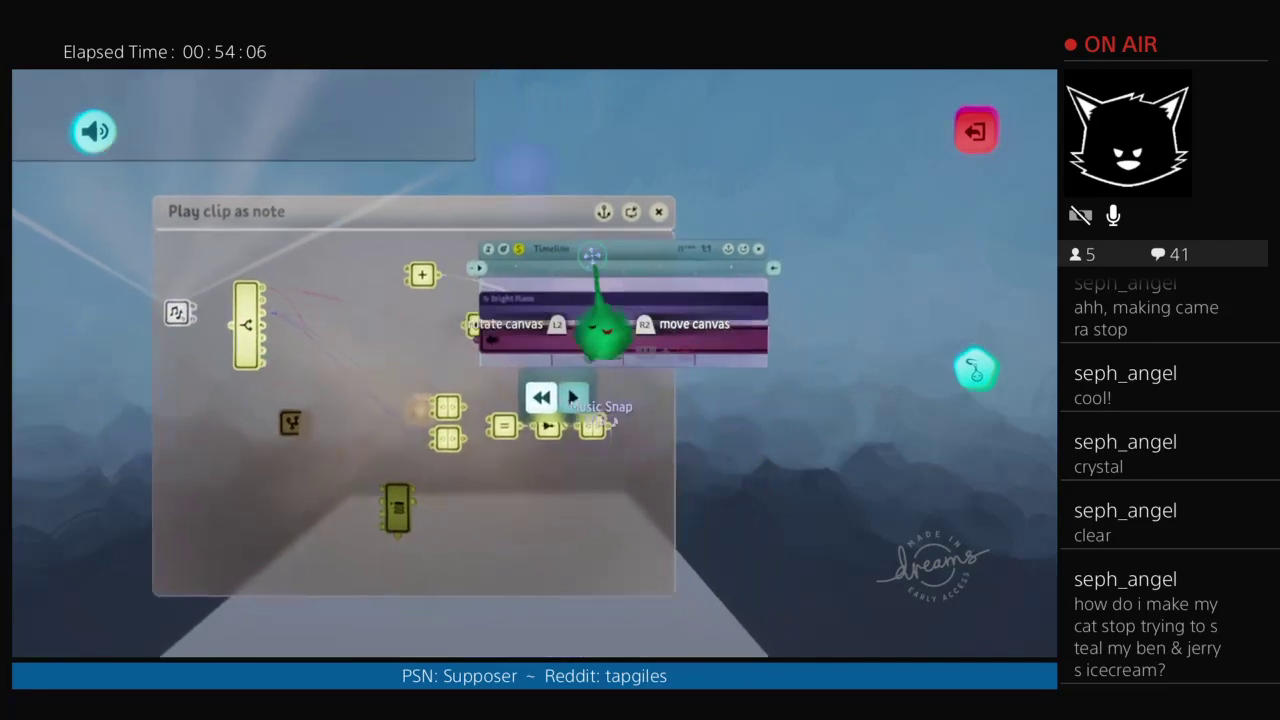
key(Escape)
Step: Close the Empty Instrument and Play clip as note canvases and power off the Play clip as note microchip
scroll(583, 343, up, 3)
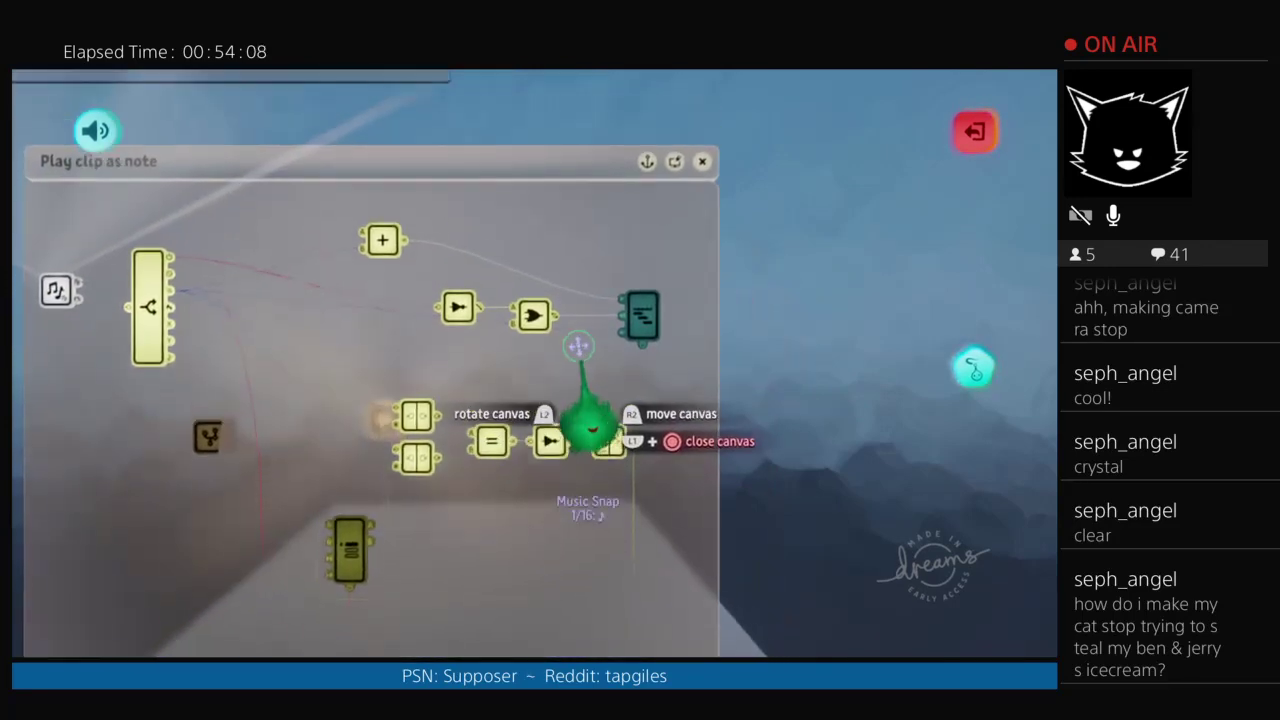
scroll(570, 343, down, 2)
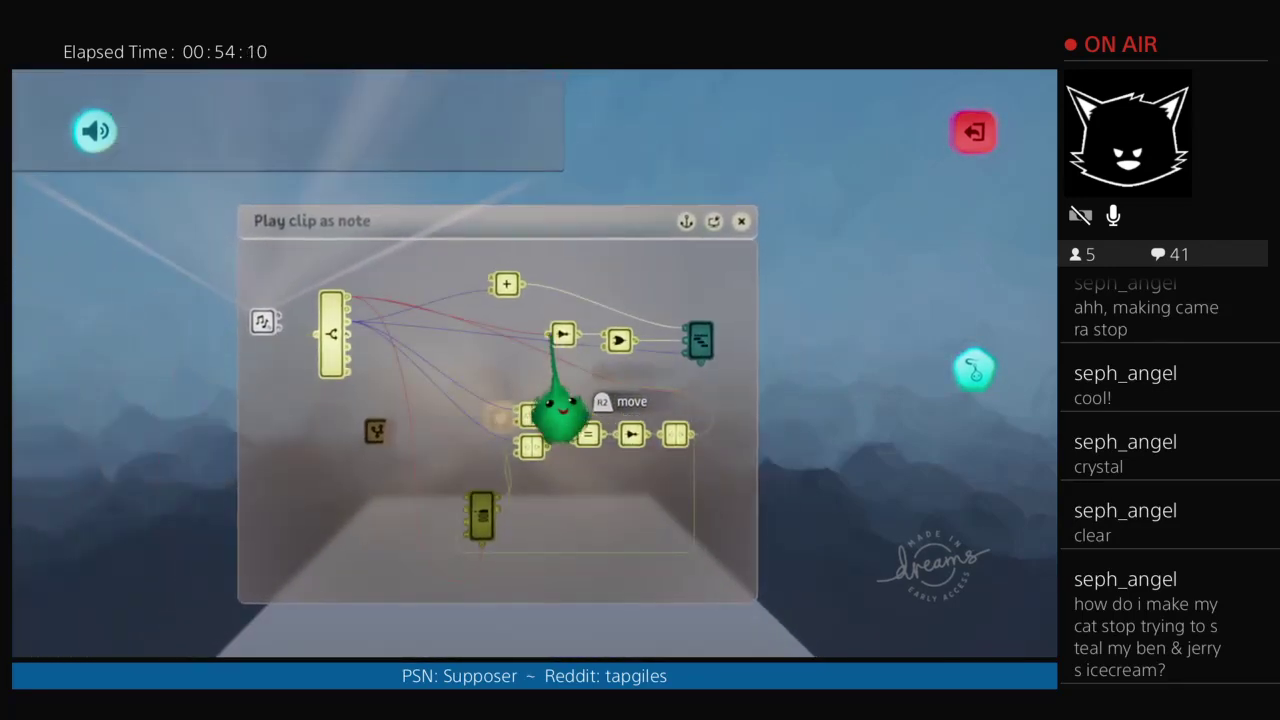
scroll(555, 343, up, 4)
scroll(554, 351, up, 1)
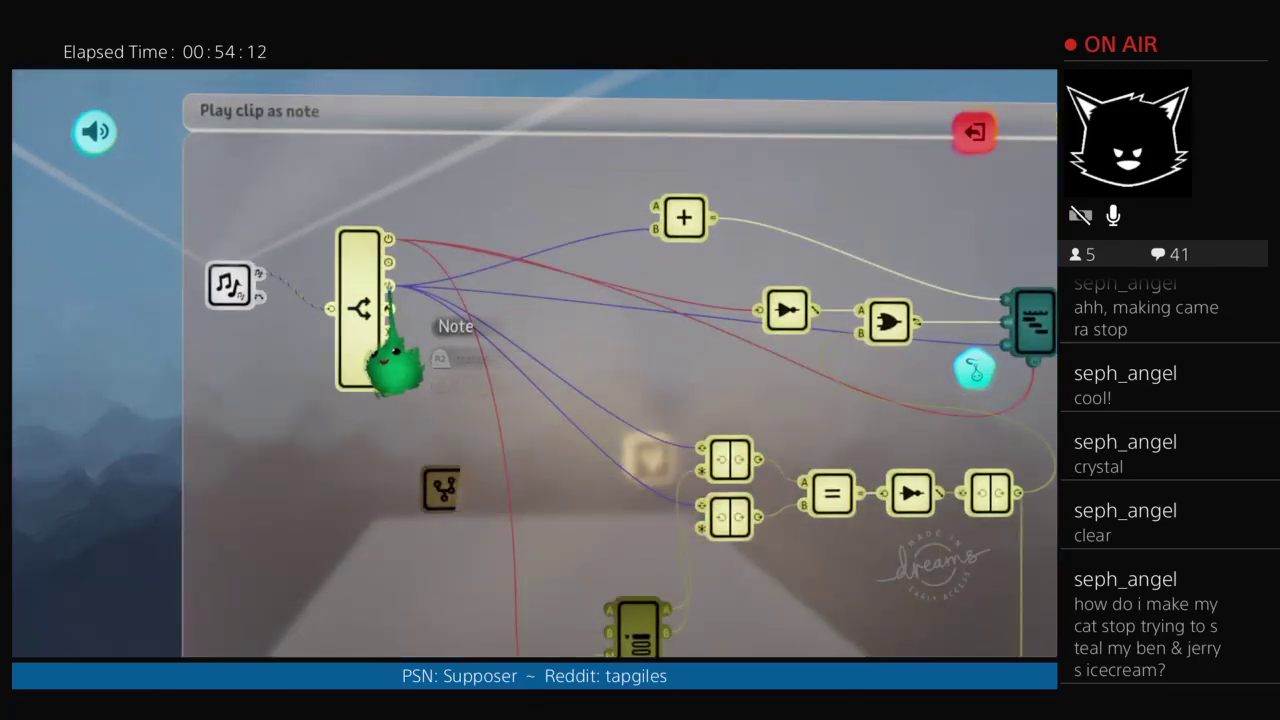
scroll(406, 312, down, 3)
key(Escape)
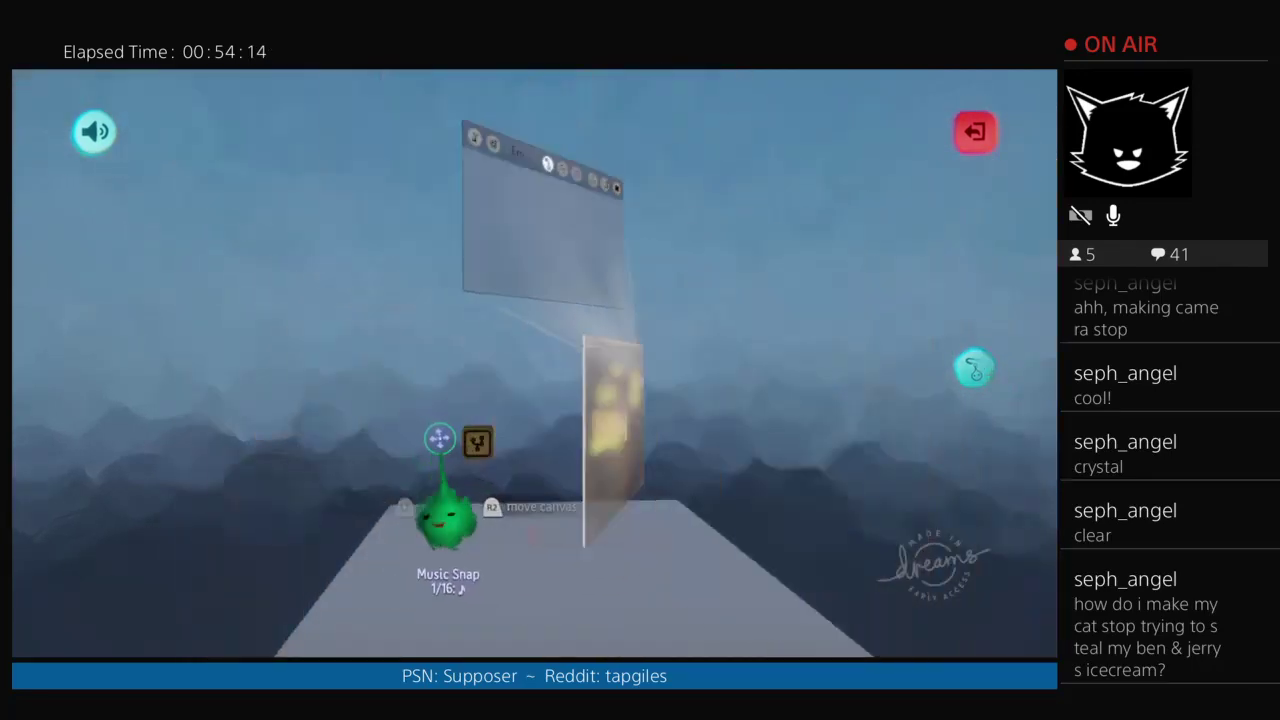
key(Escape)
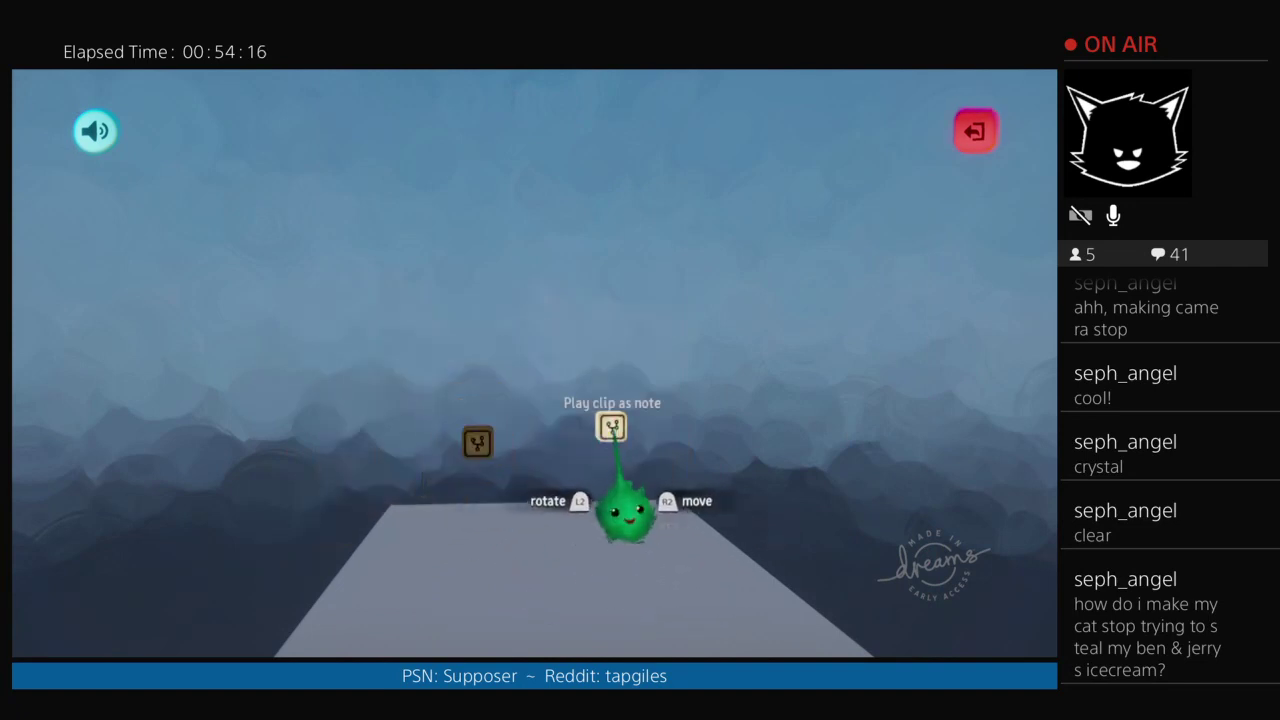
click(611, 428)
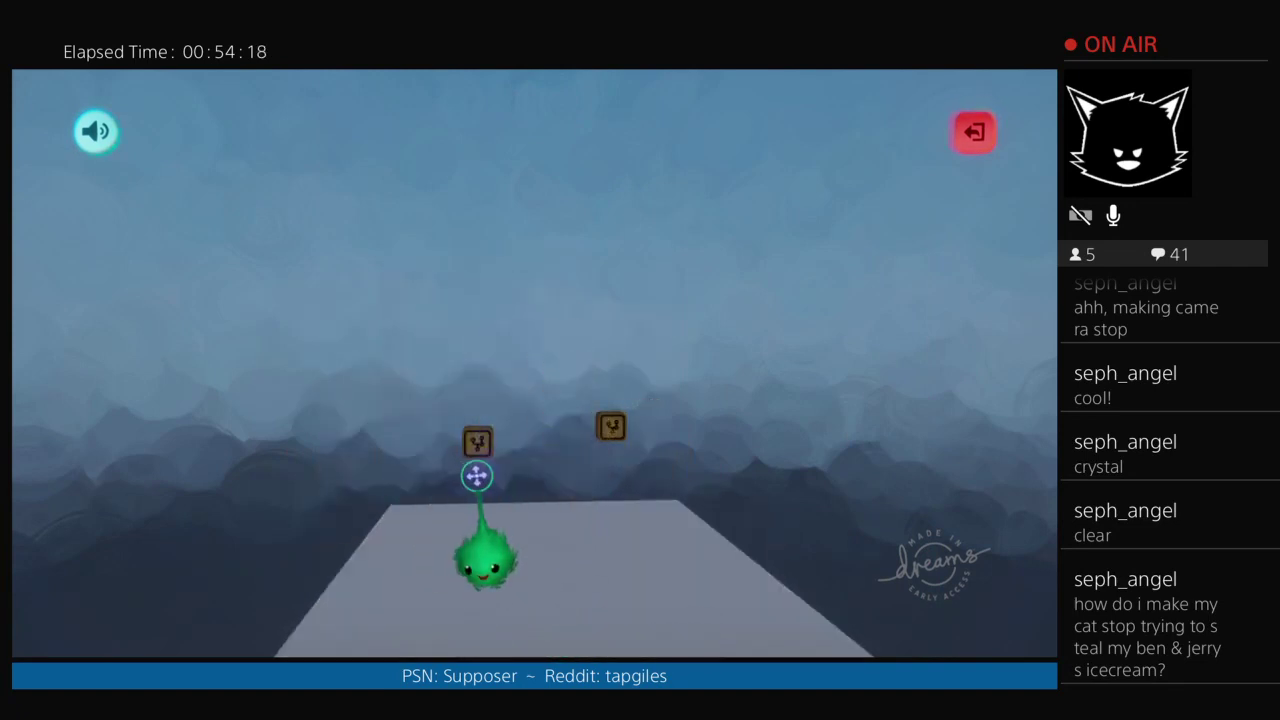
Step: Open the Sampler microchip, power it on and open its timeline containing the Bright Piano clip
click(482, 464)
click(541, 512)
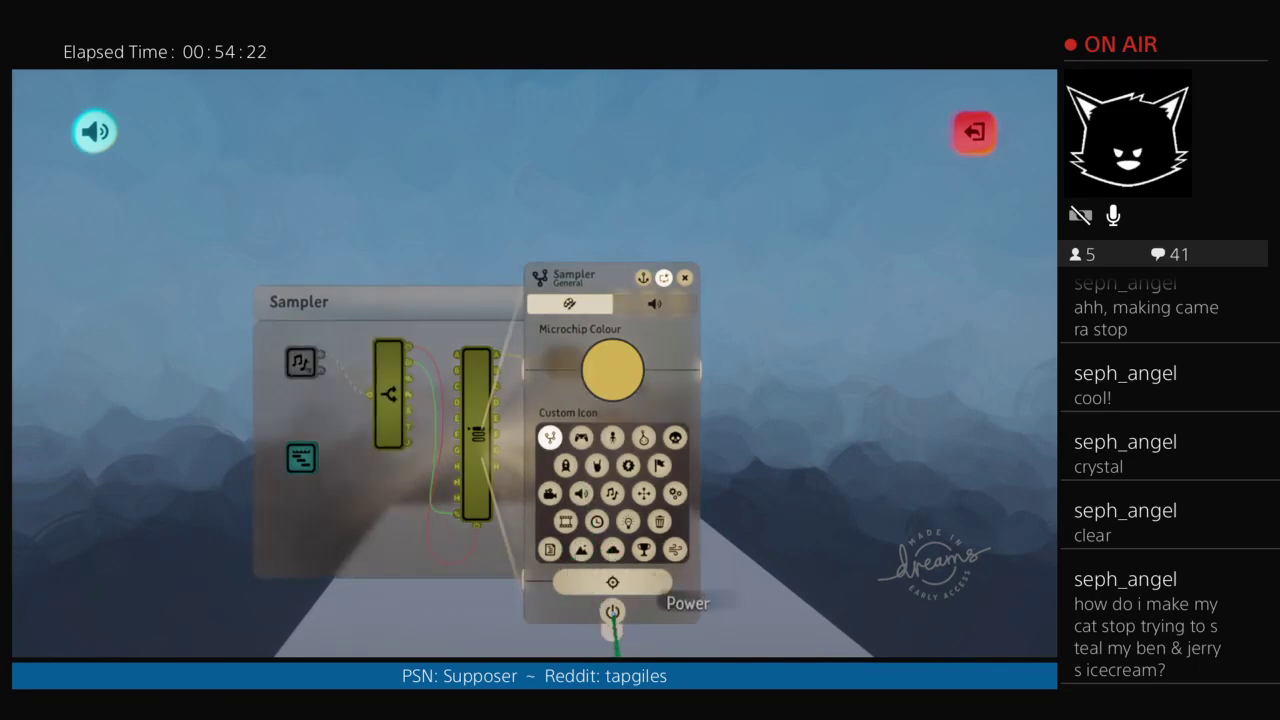
key(Escape)
click(614, 398)
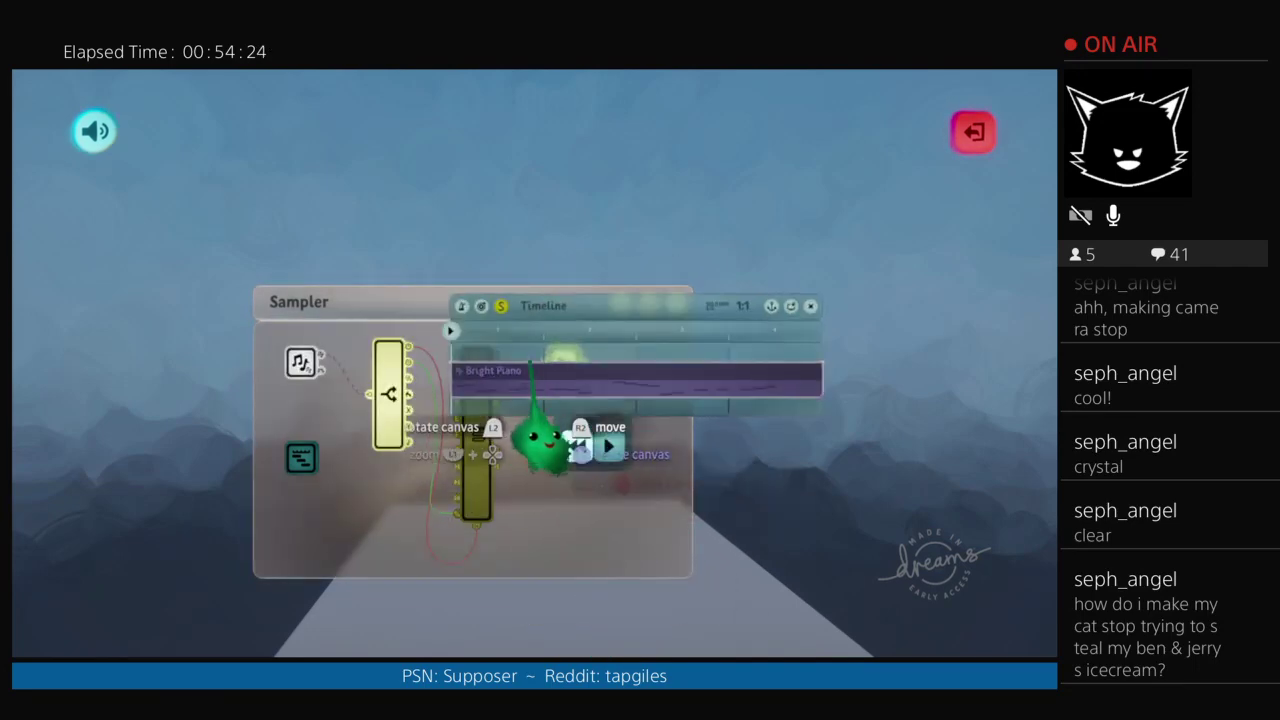
Step: Perform on the Sampler's Empty Instrument to trigger the Bright Piano timeline, stop performing and close the instrument
click(301, 362)
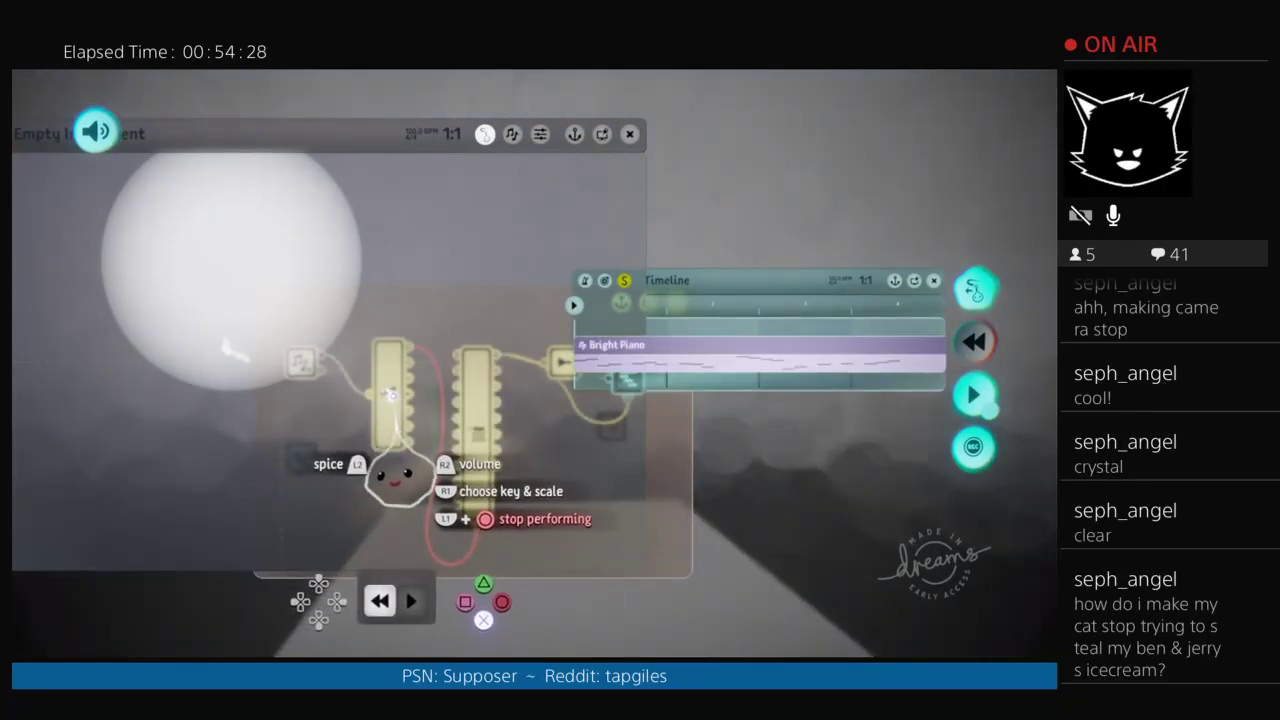
key(Right)
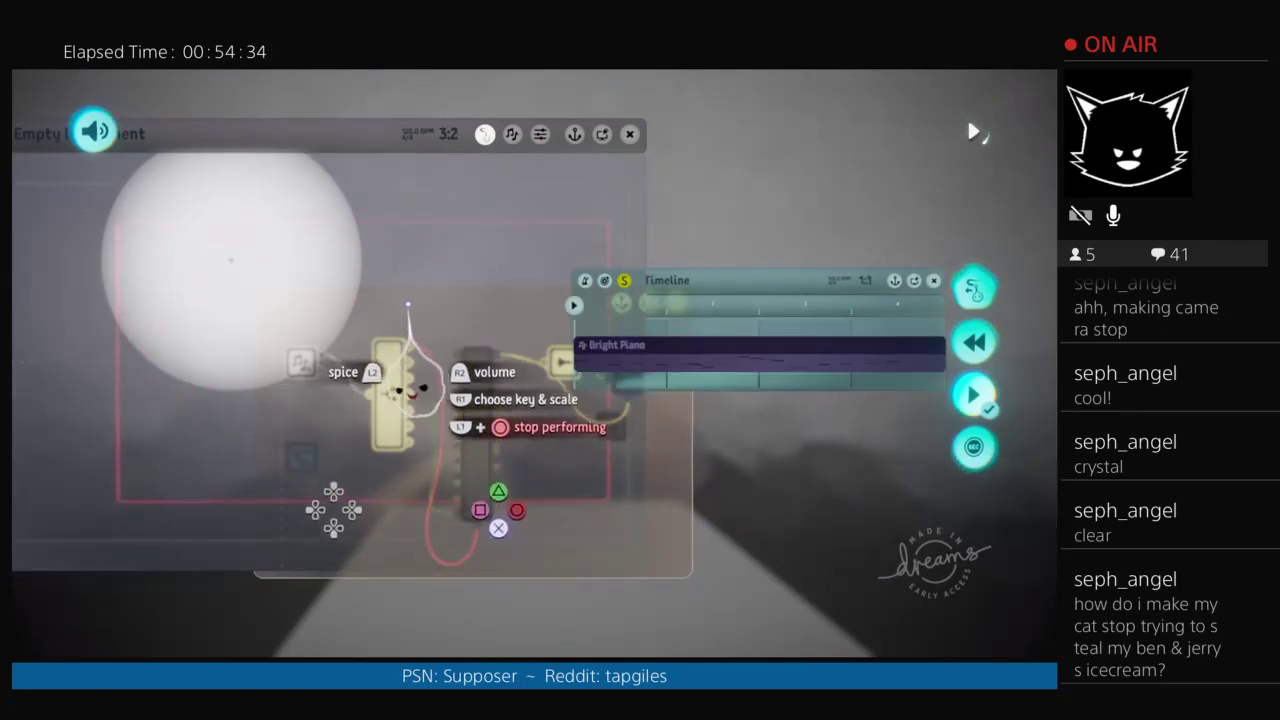
key(Escape)
key(Escape)
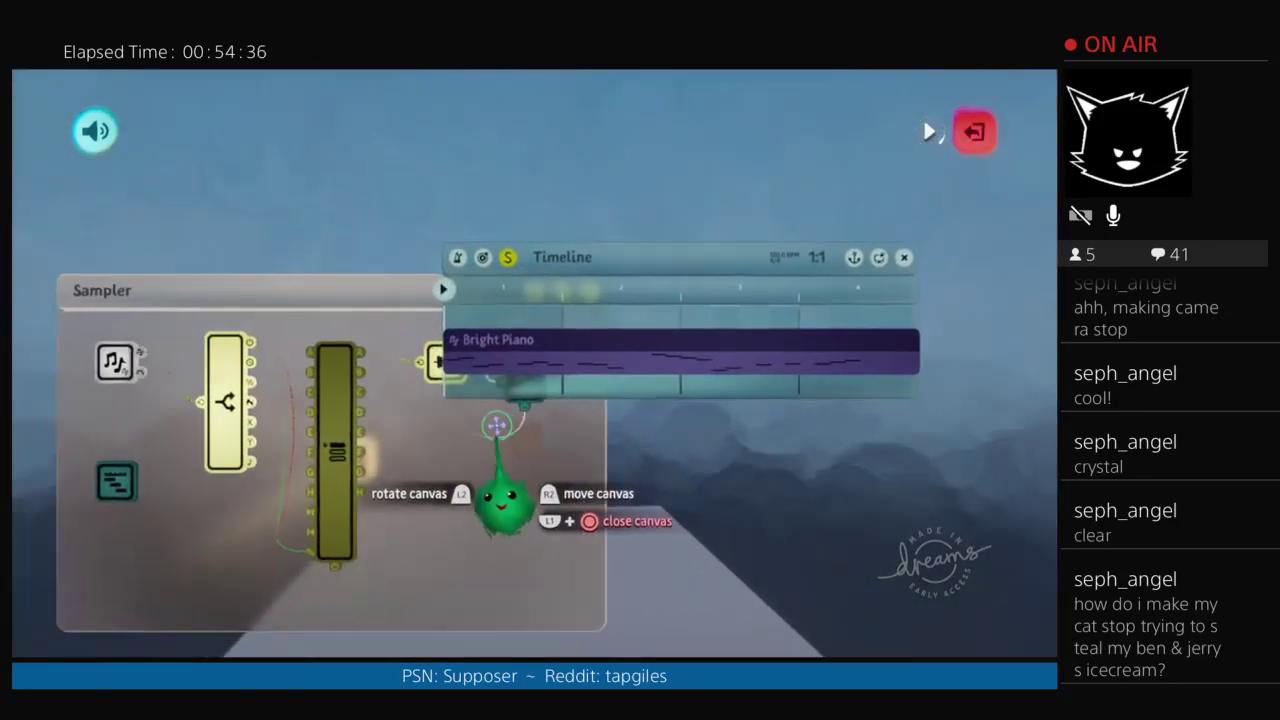
Step: Move the timeline canvas up clear of the Sampler's gadgets and power off the Sampler microchip
drag(565, 300, 591, 192)
scroll(507, 430, down, 3)
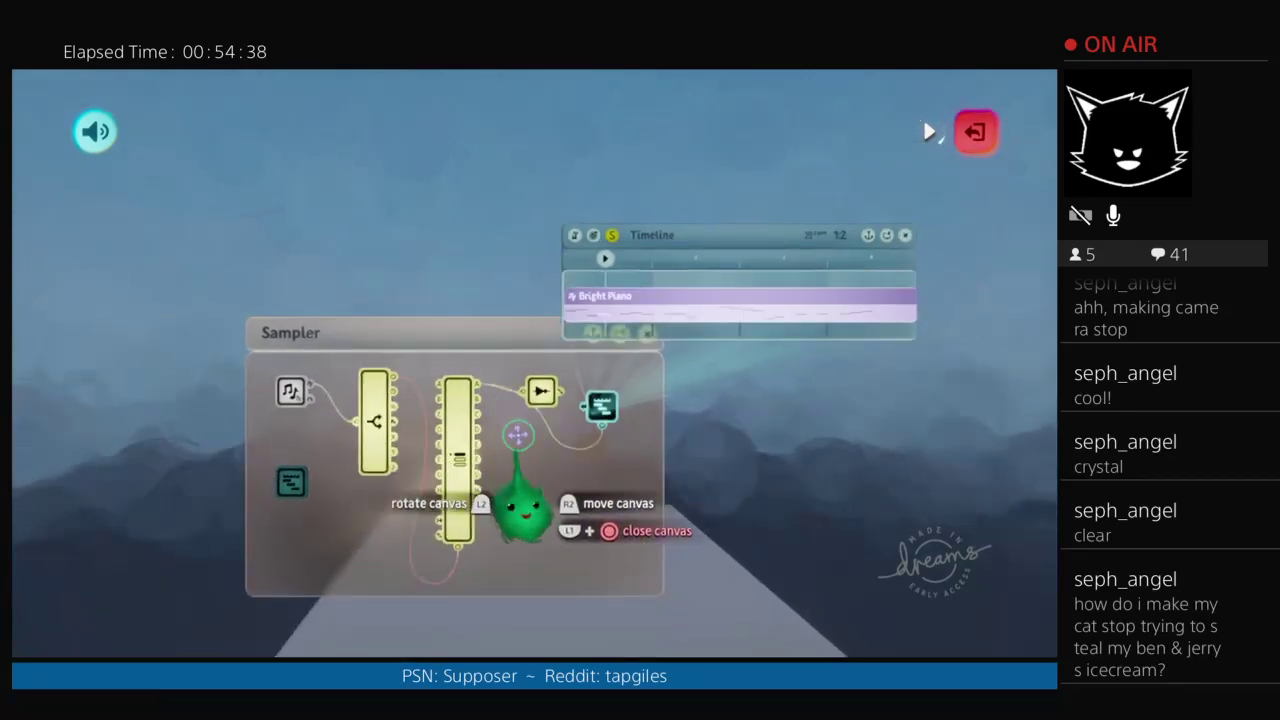
key(space)
click(518, 548)
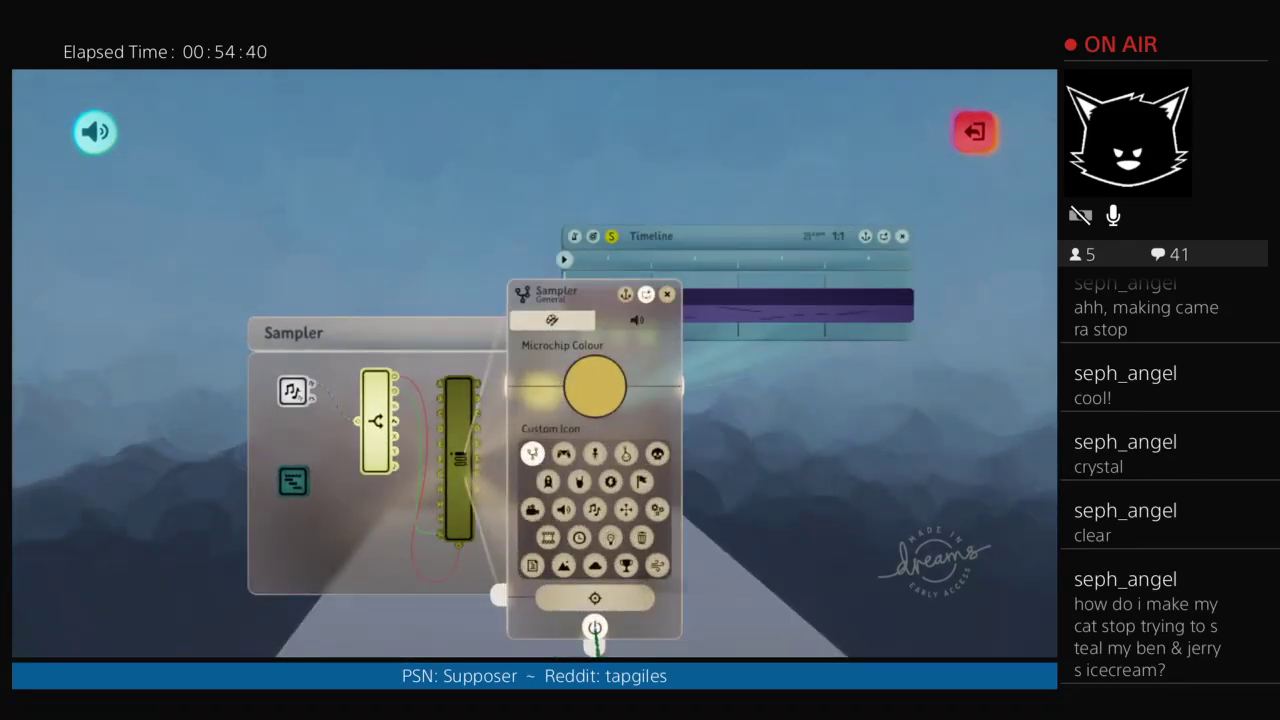
click(595, 628)
key(Escape)
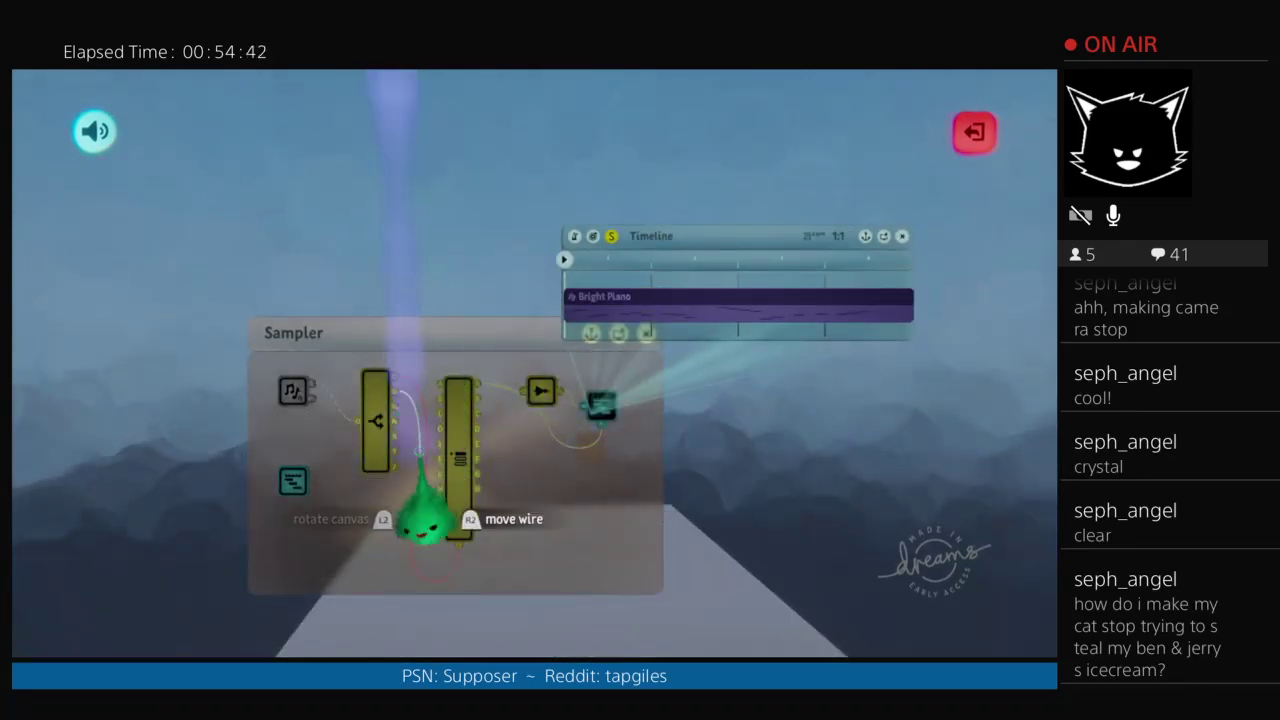
Step: Exit sound mode and stamp a new microchip above the Sampler canvas
scroll(418, 310, down, 3)
key(Escape)
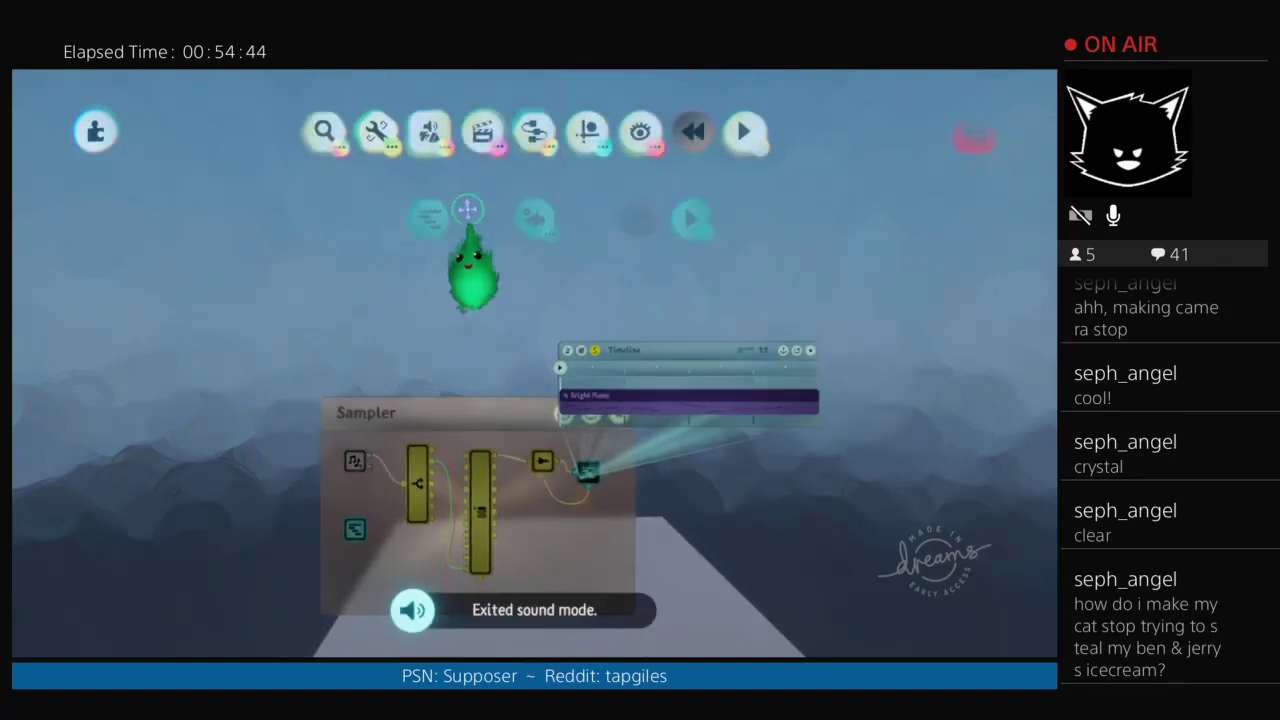
click(534, 131)
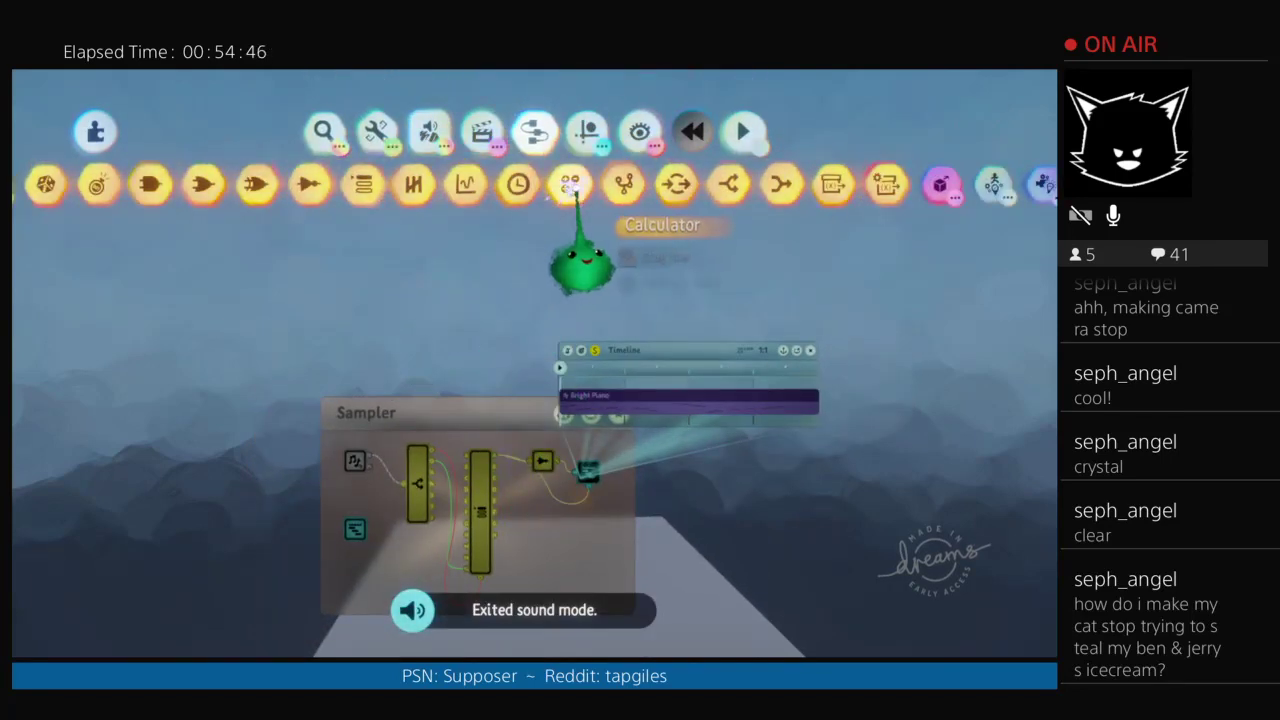
click(620, 184)
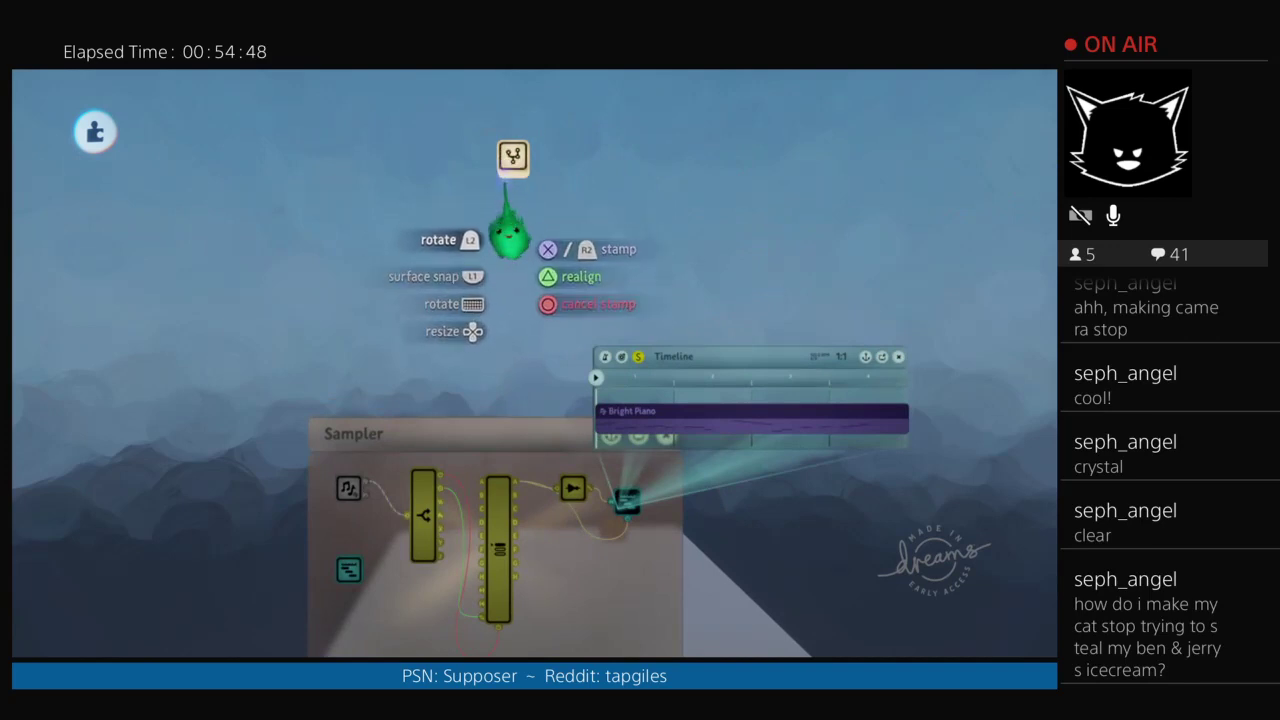
click(510, 225)
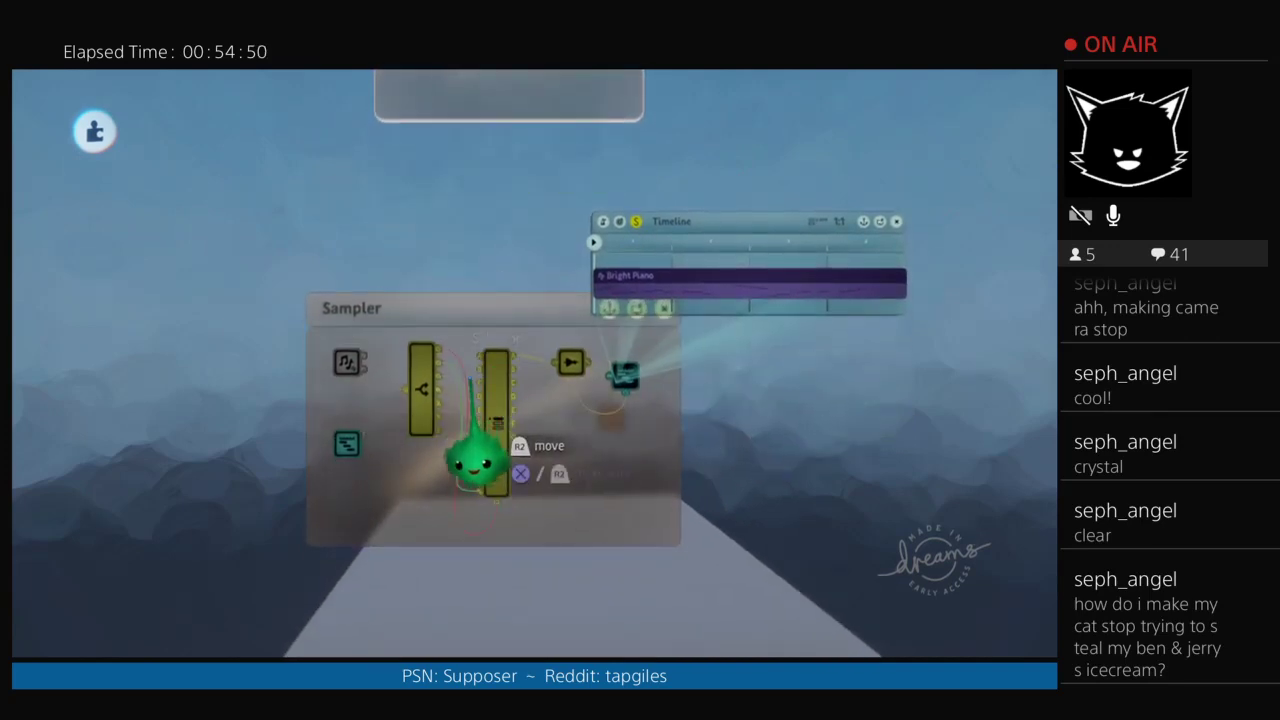
Step: Copy the Sampler's Empty Instrument into the new microchip and try performing on the copy
drag(347, 362, 400, 228)
scroll(400, 300, up, 2)
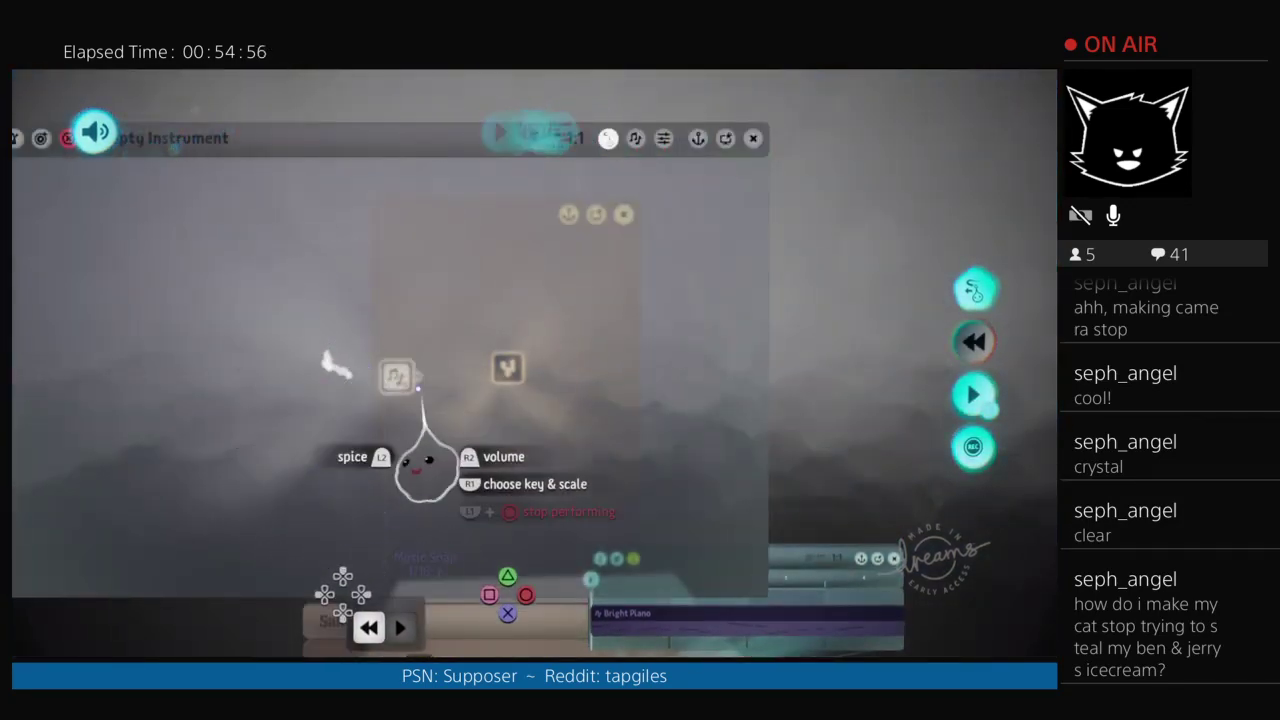
key(Escape)
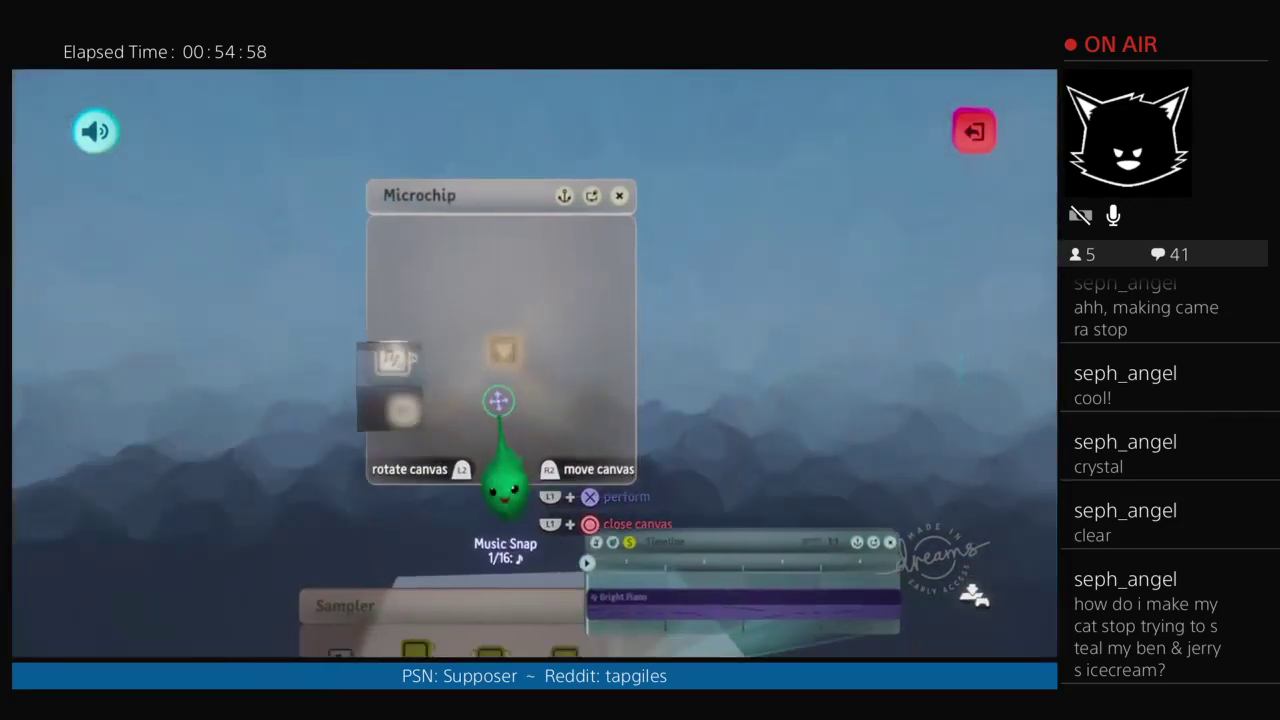
click(360, 280)
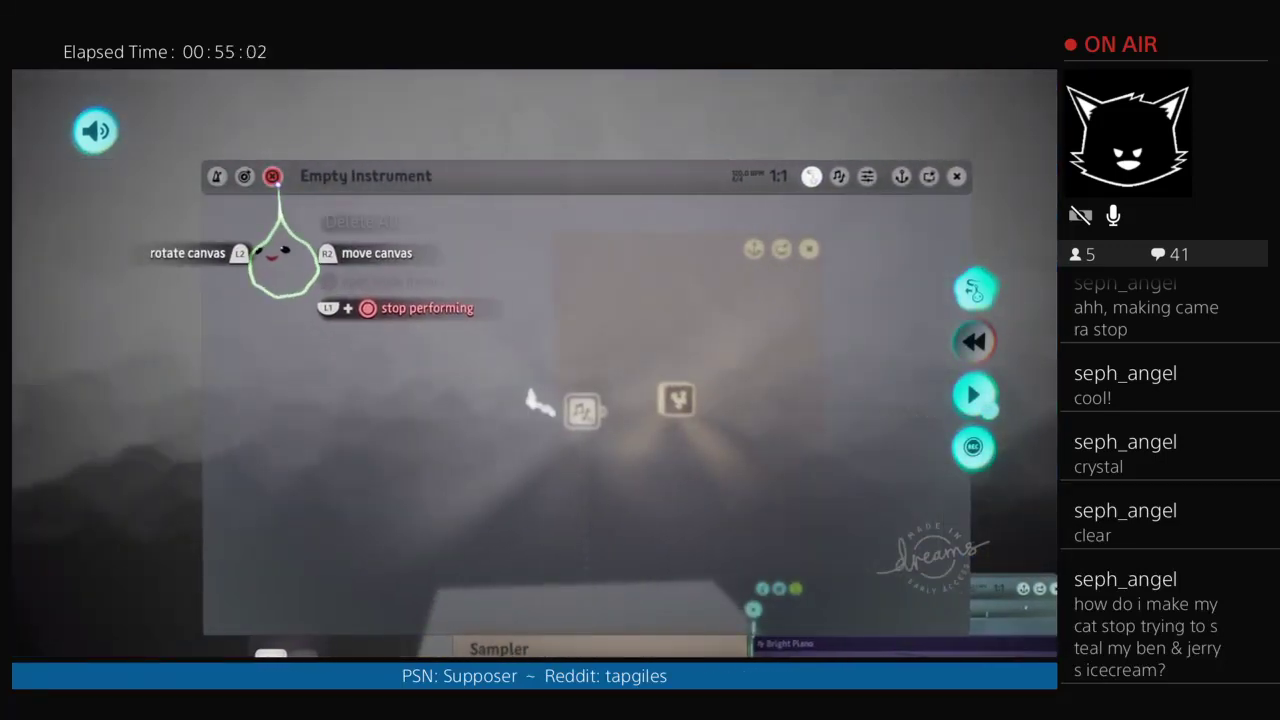
key(Escape)
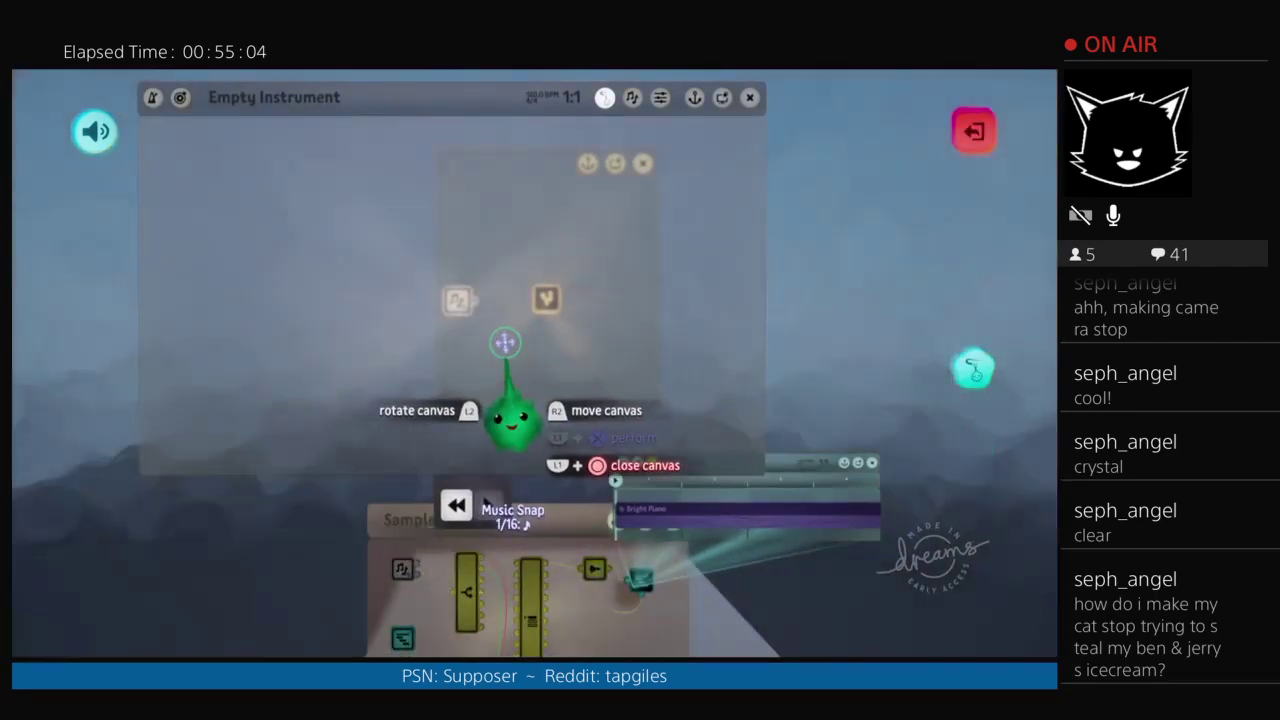
Step: Power on the Sampler microchip and perform on its Empty Instrument to trigger the Bright Piano timeline, ending the performance
click(400, 440)
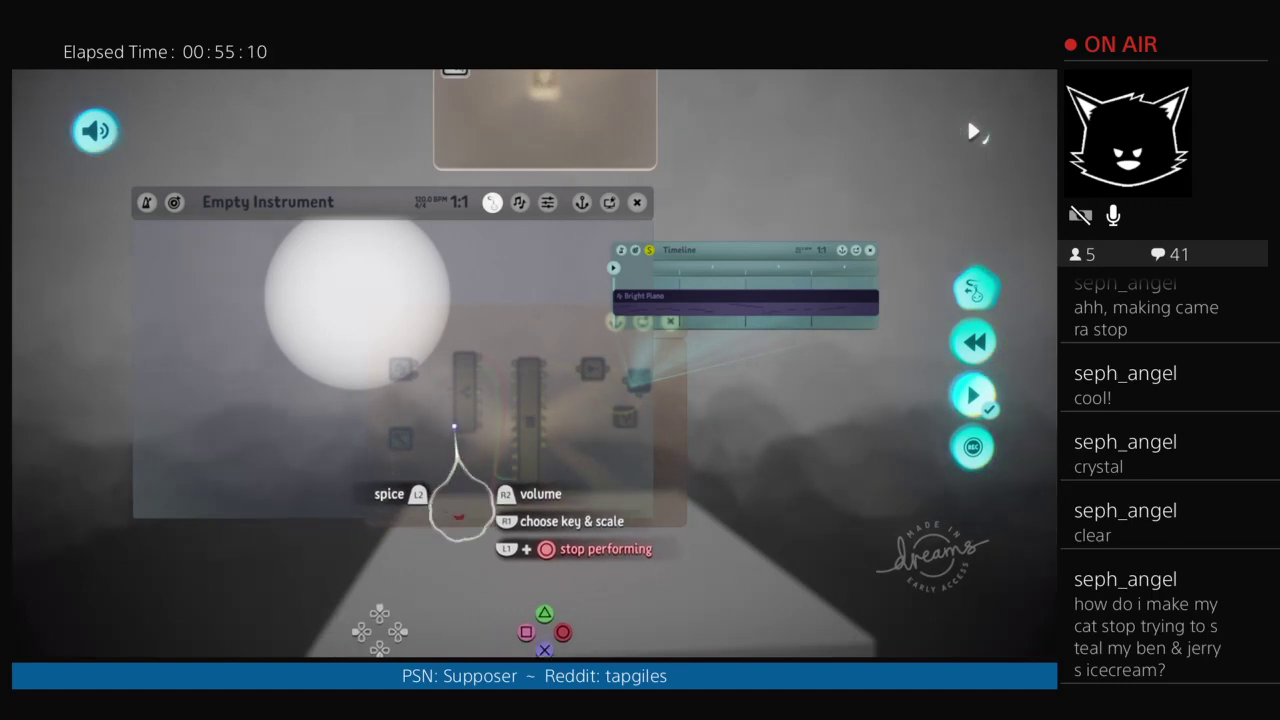
key(Escape)
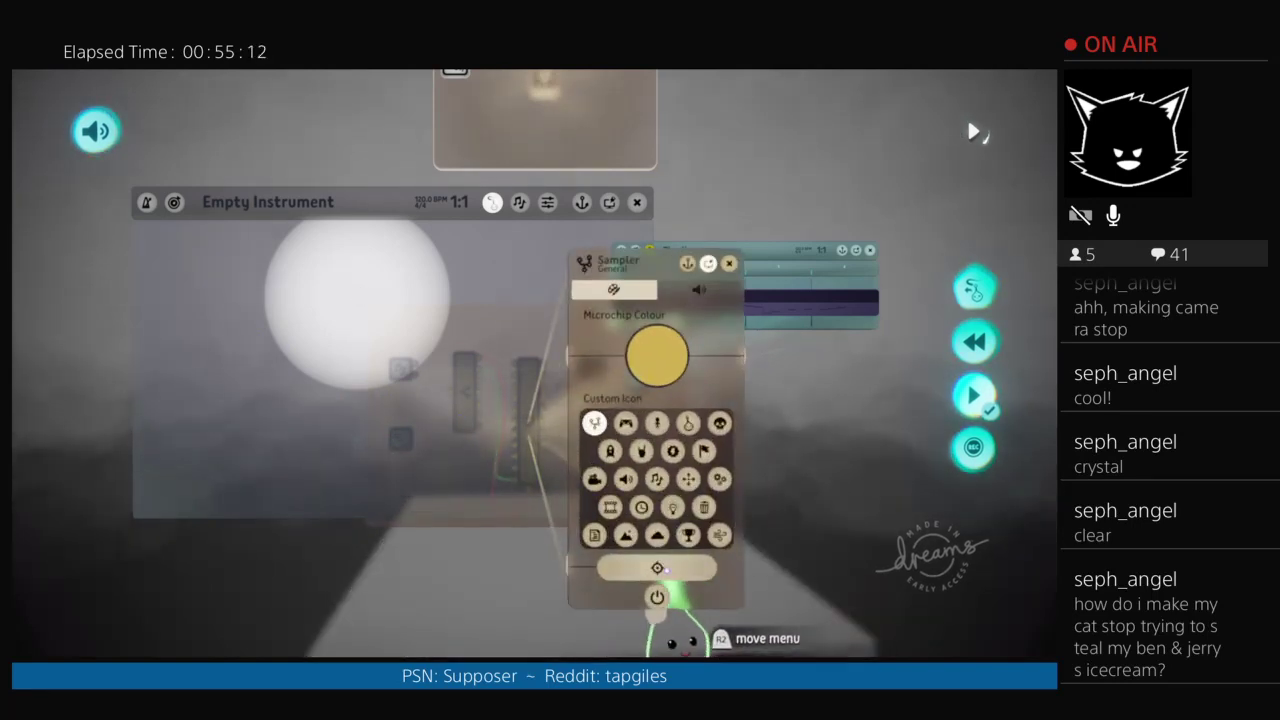
key(Escape)
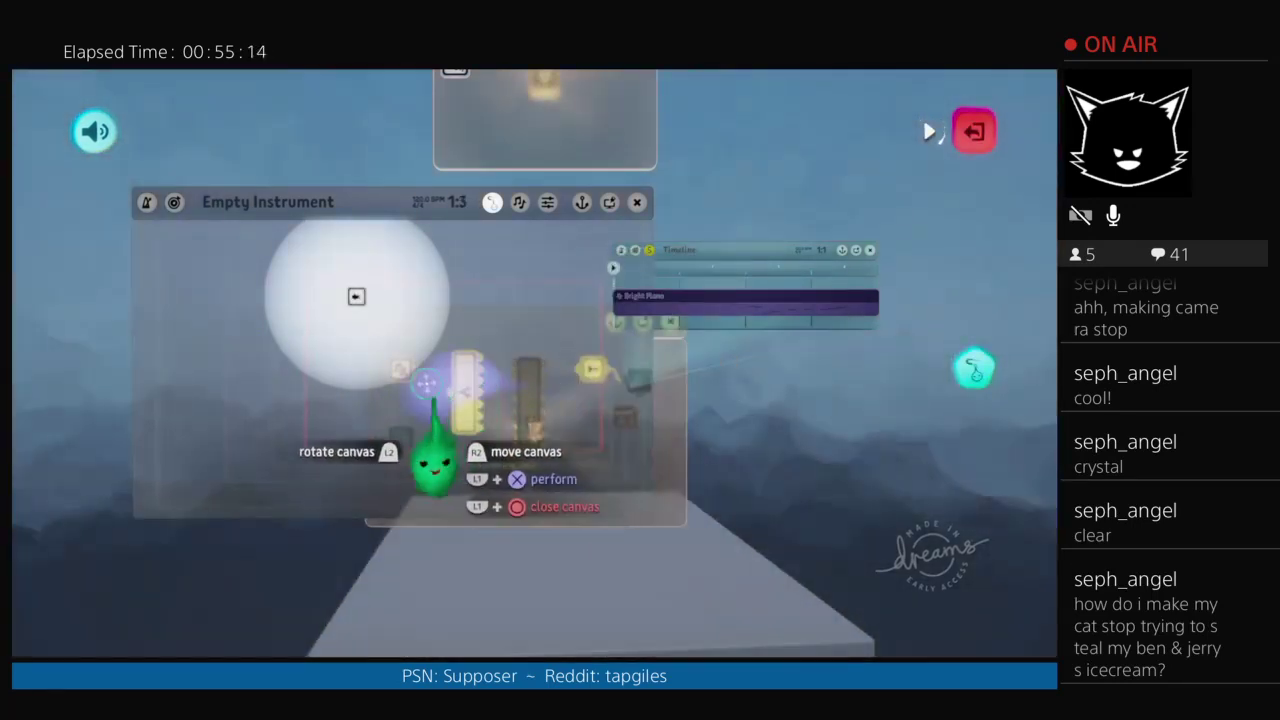
click(433, 400)
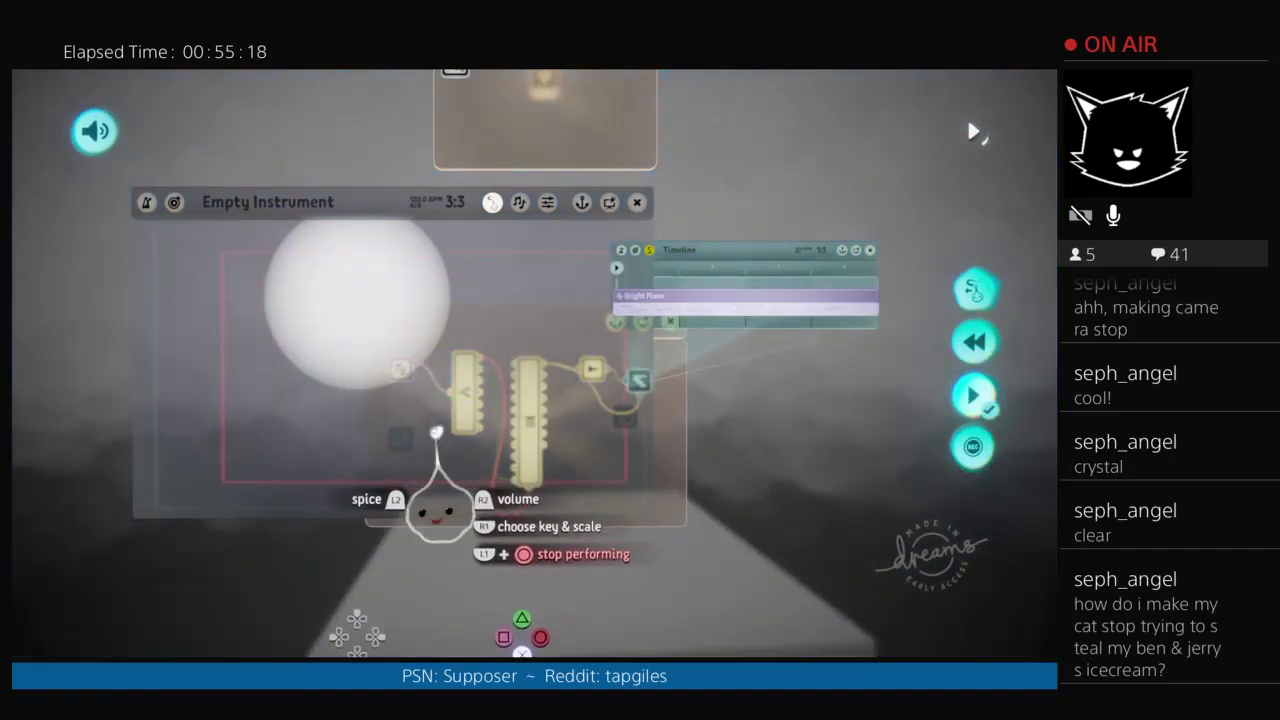
key(Escape)
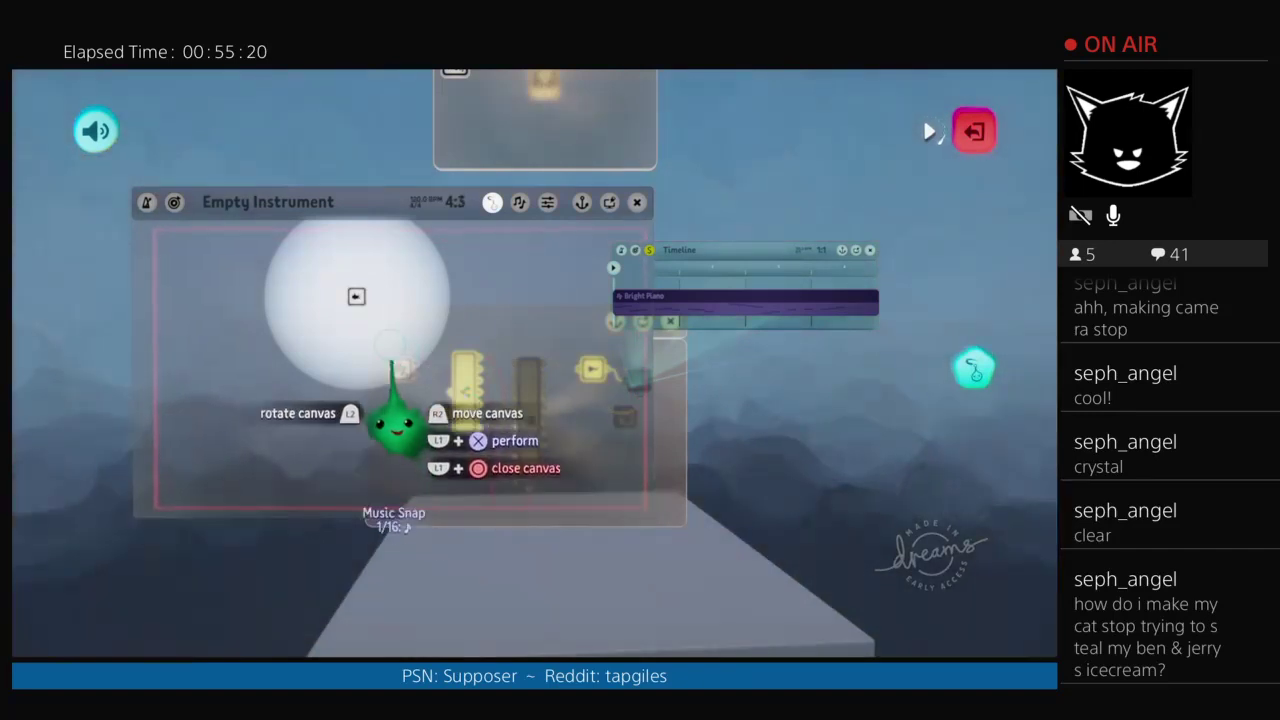
Step: Record a performance on the Sampler's Empty Instrument, stop performing and close the instrument
key(Return)
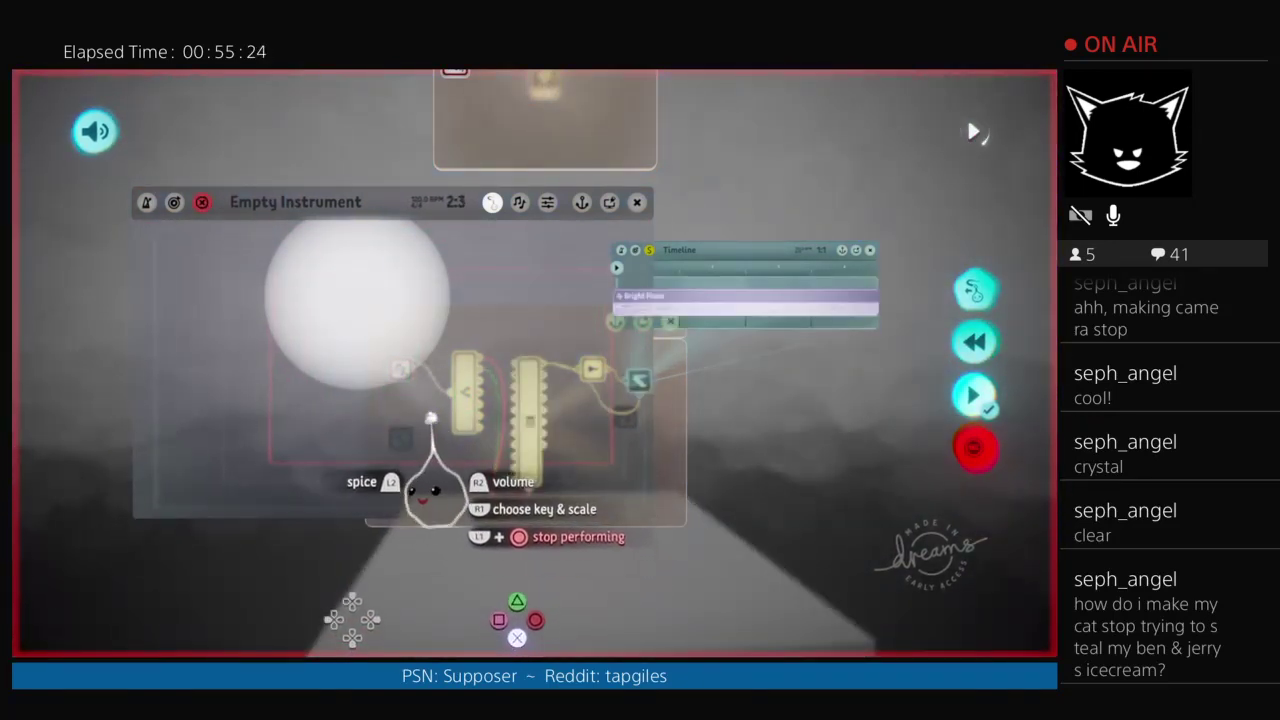
click(974, 450)
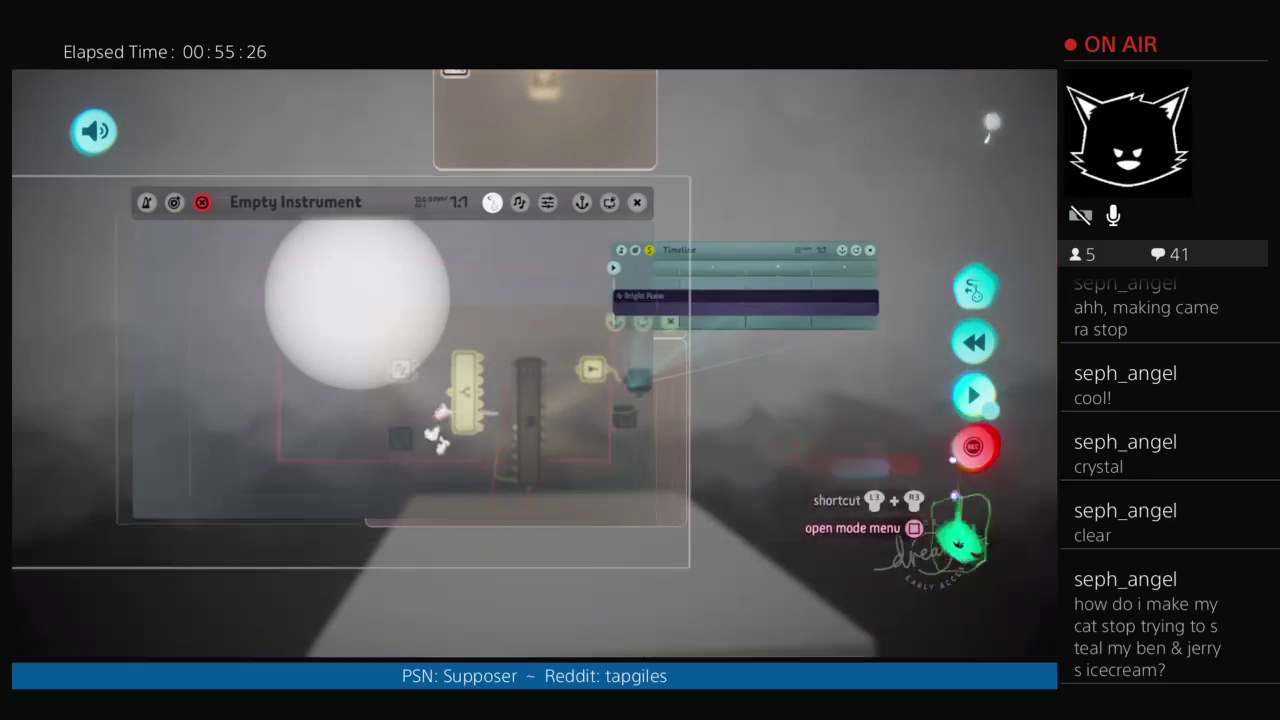
key(Escape)
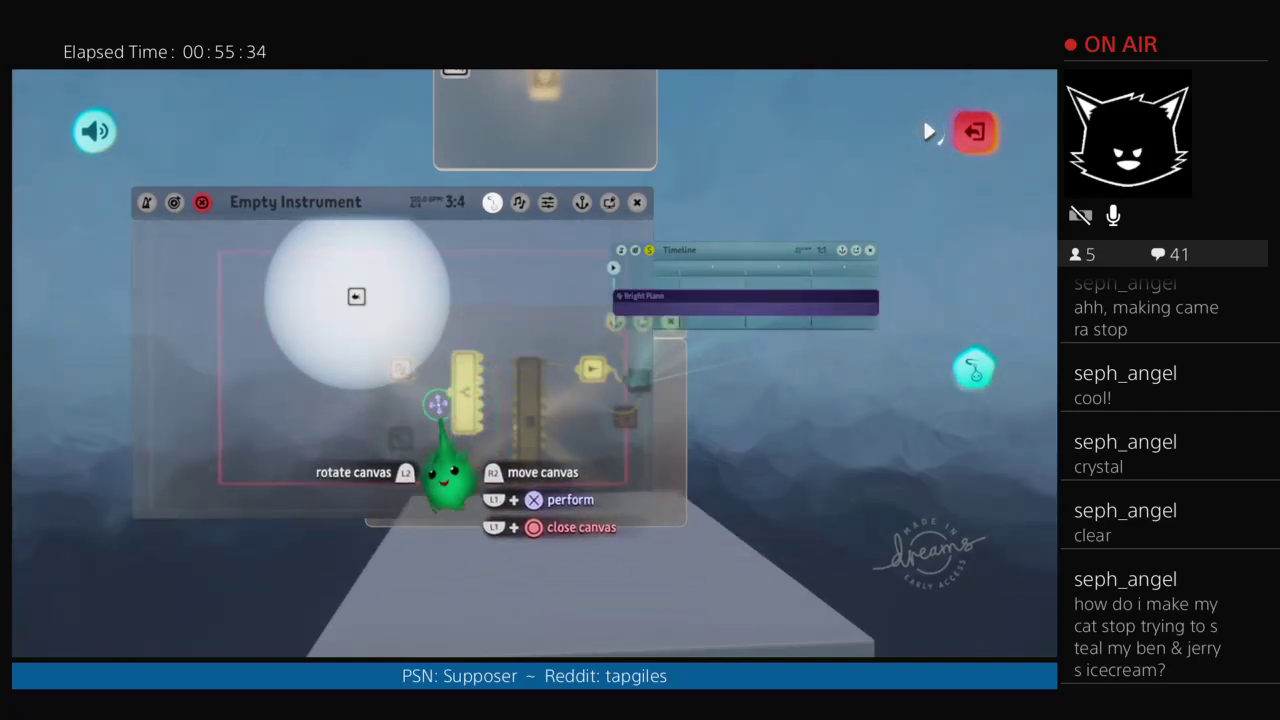
key(Escape)
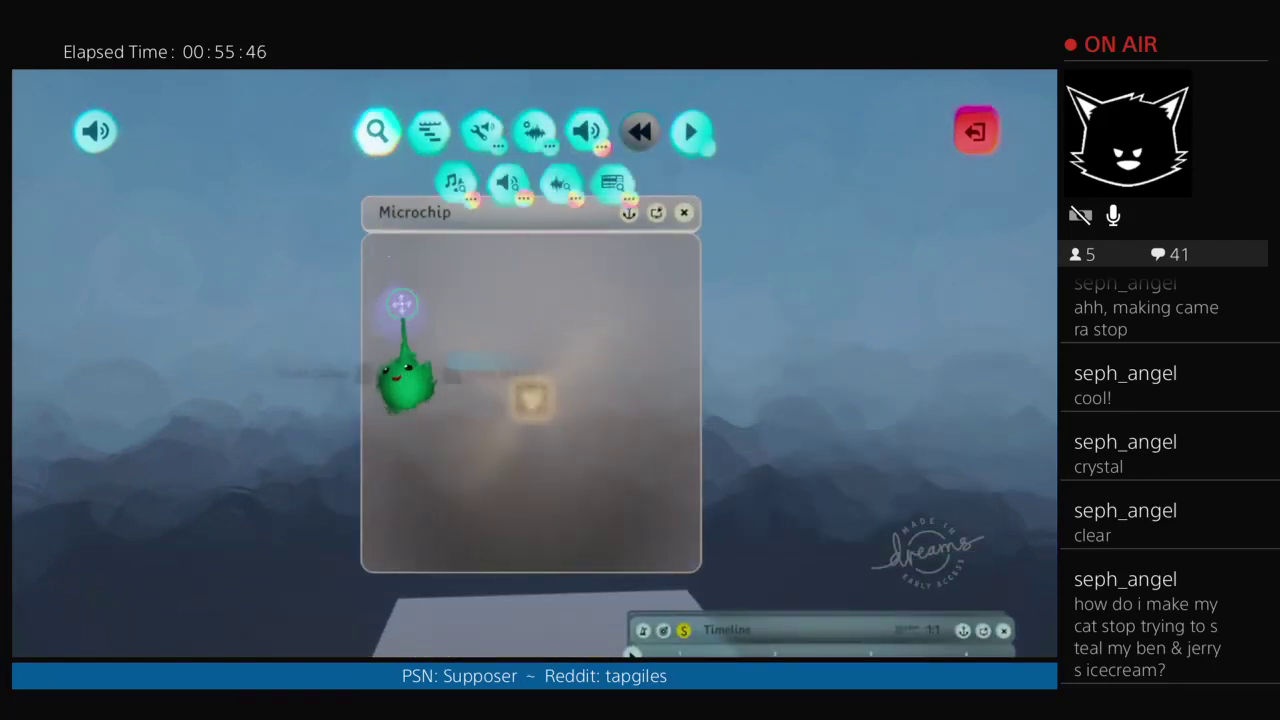
click(455, 184)
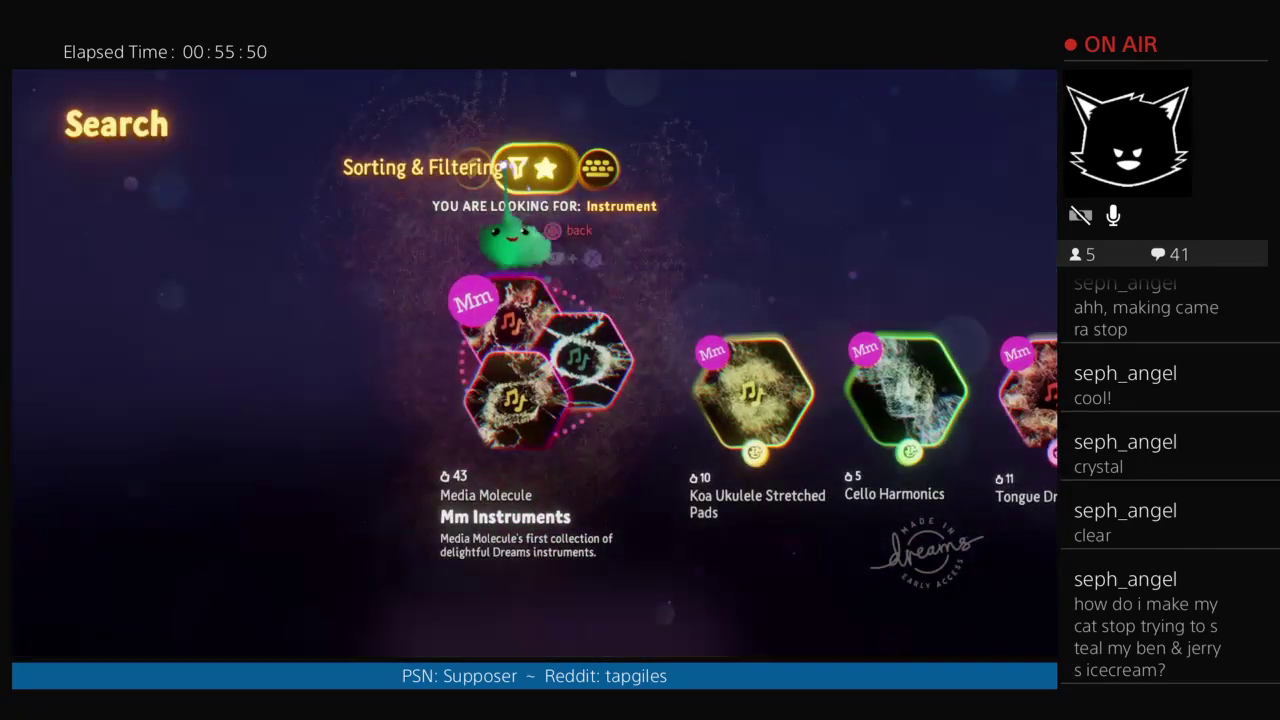
key(Escape)
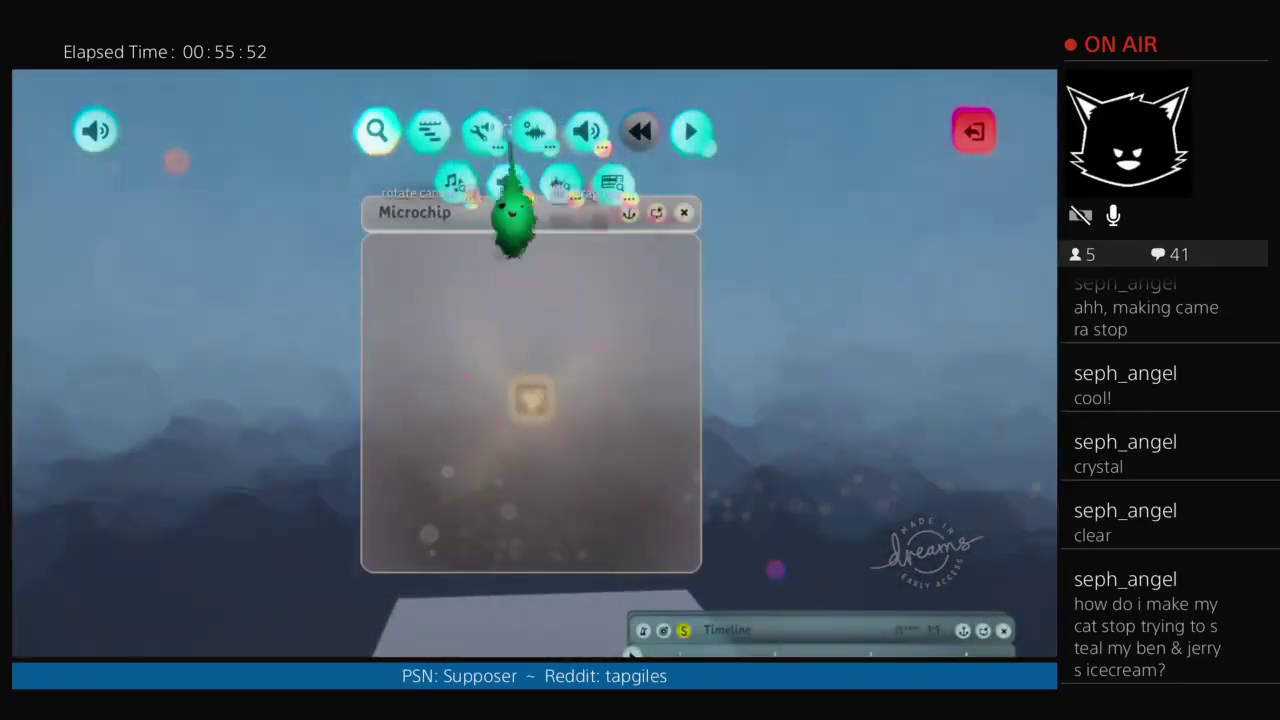
click(455, 184)
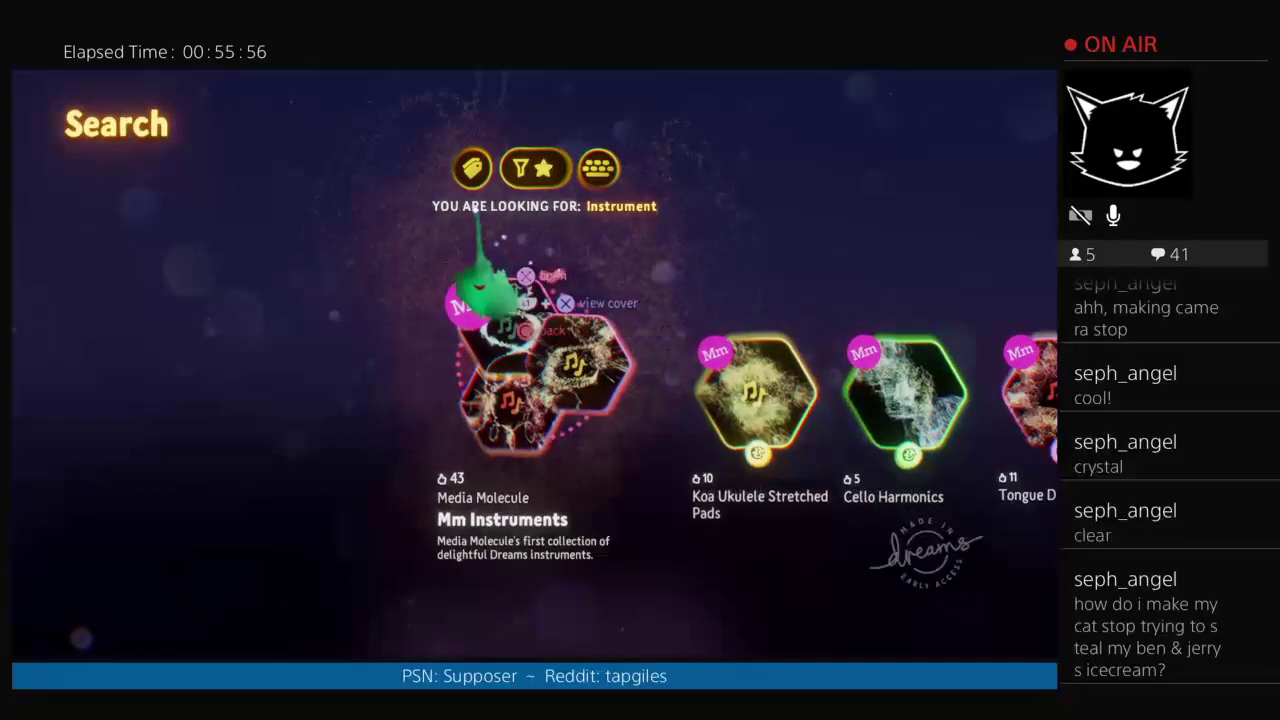
key(Escape)
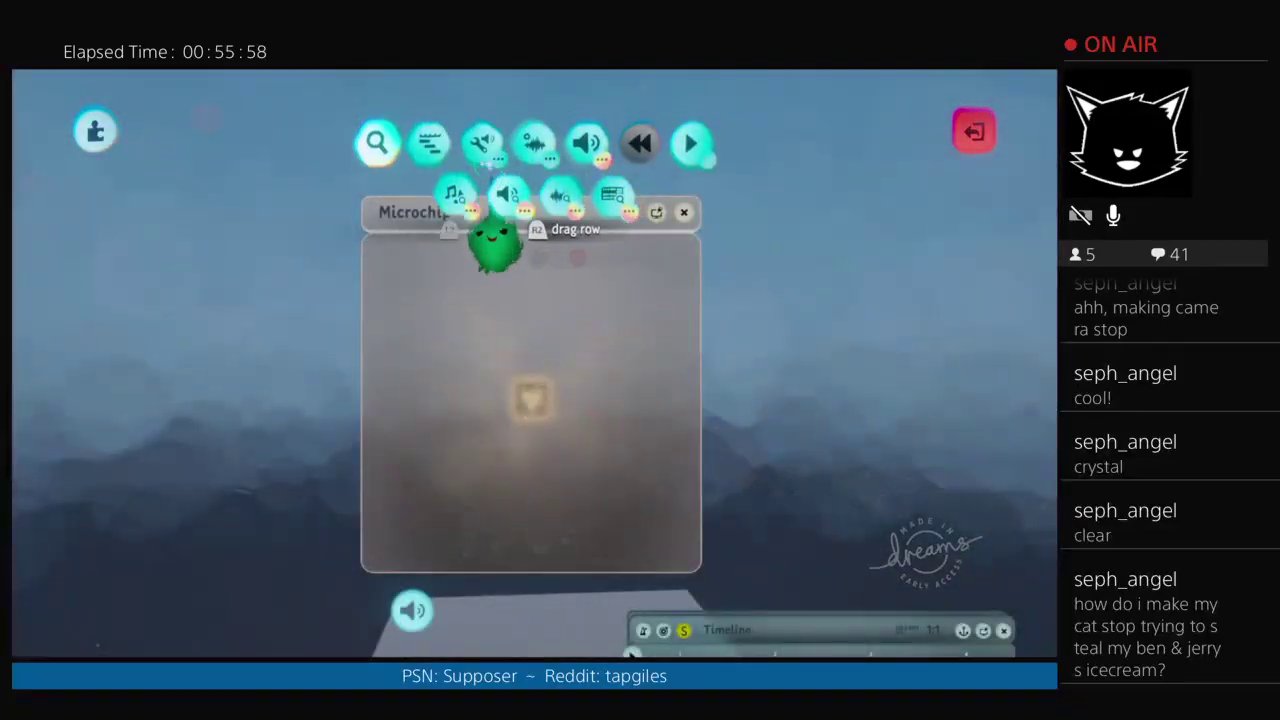
Step: Exit sound mode, filter own creations by the Instrument category and stamp Empty Instrument into the new microchip
key(Escape)
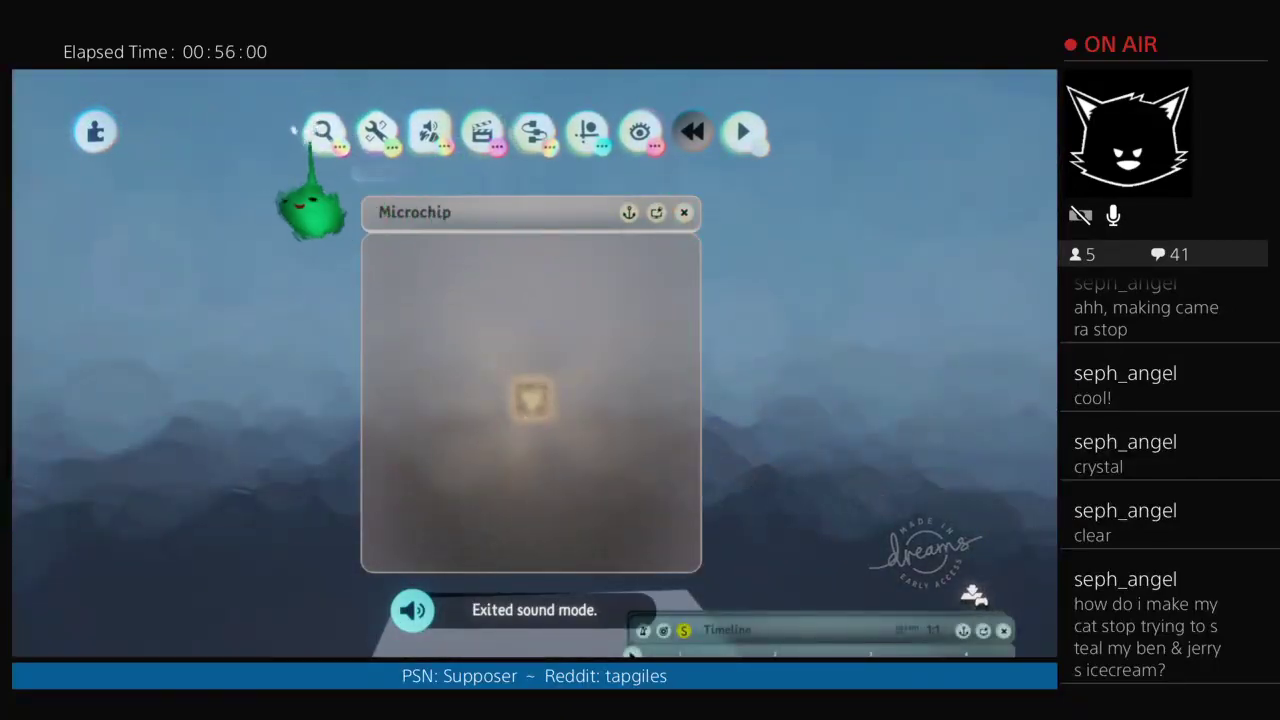
click(300, 130)
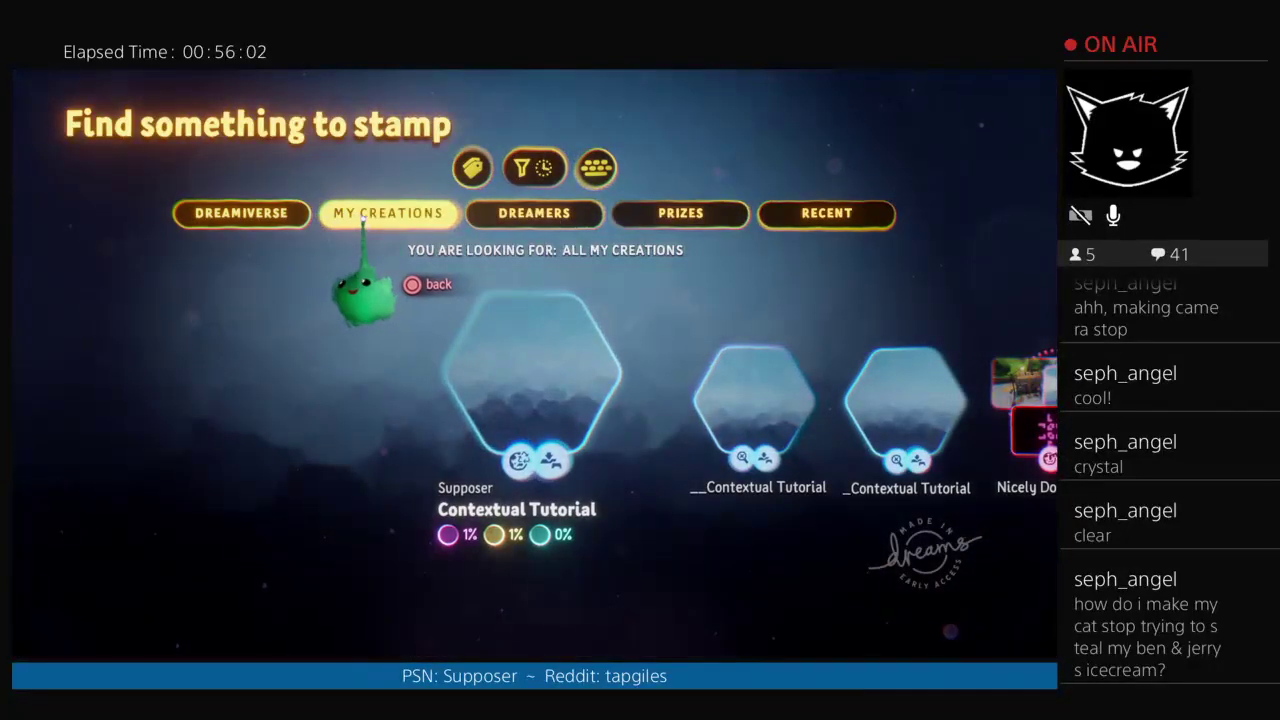
click(473, 167)
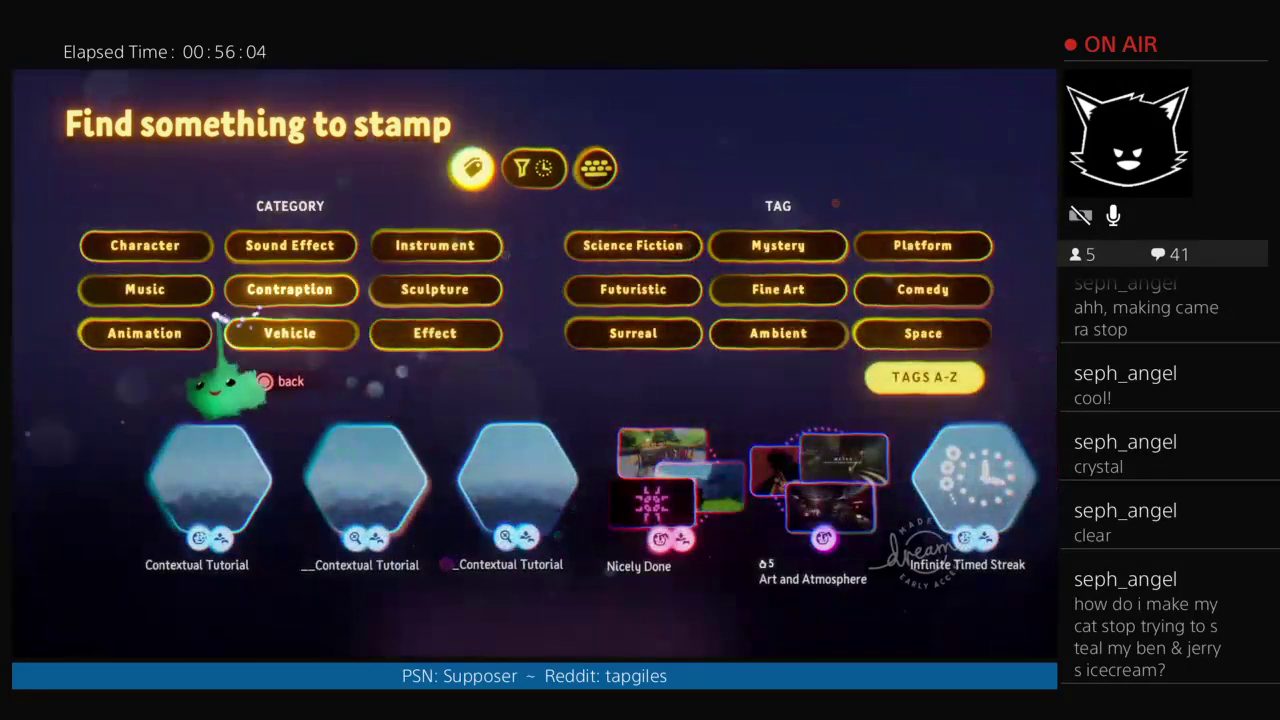
click(440, 248)
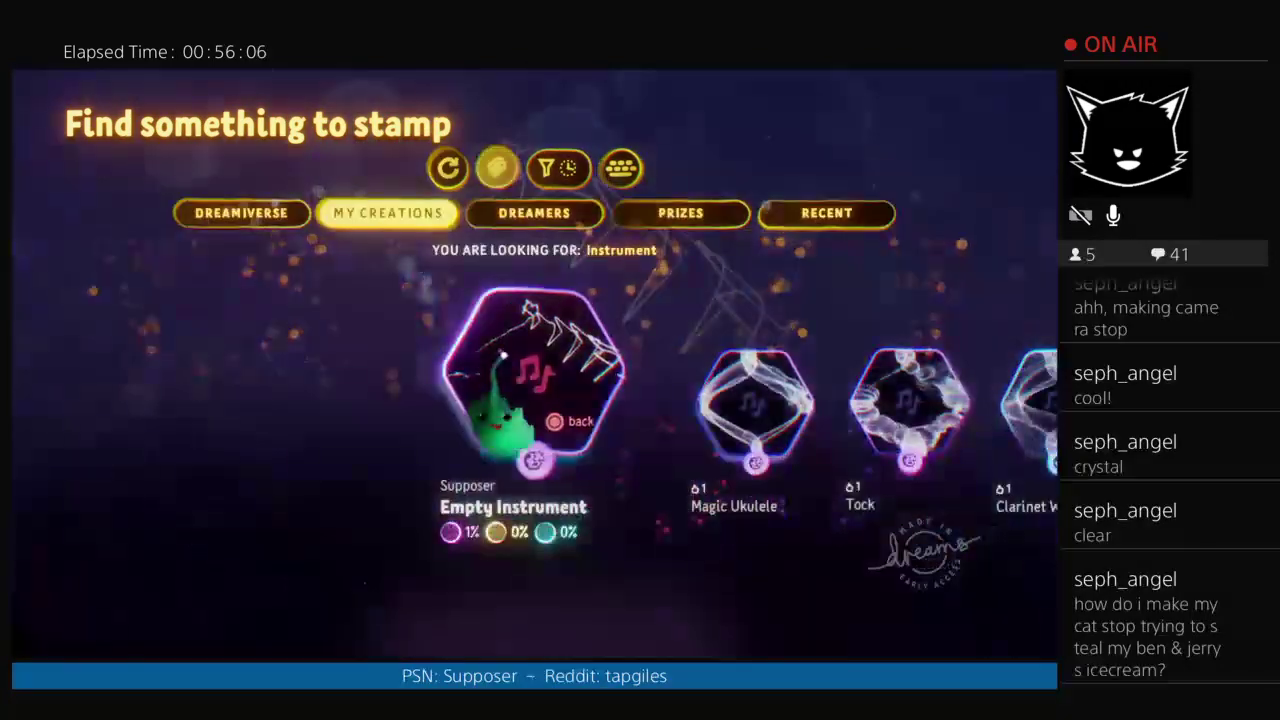
click(530, 392)
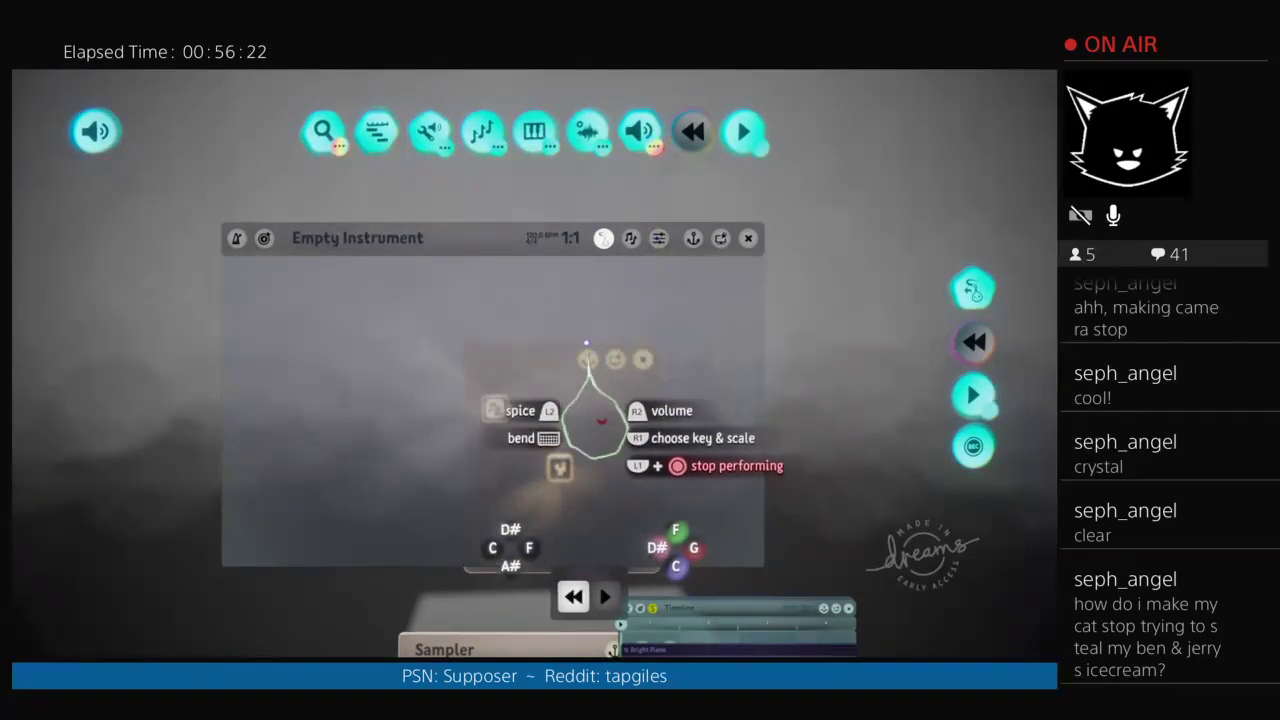
Step: Review the stamped Empty Instrument's mixer, effects, distortion and oscillator settings, play a note on it and close the instrument
click(658, 238)
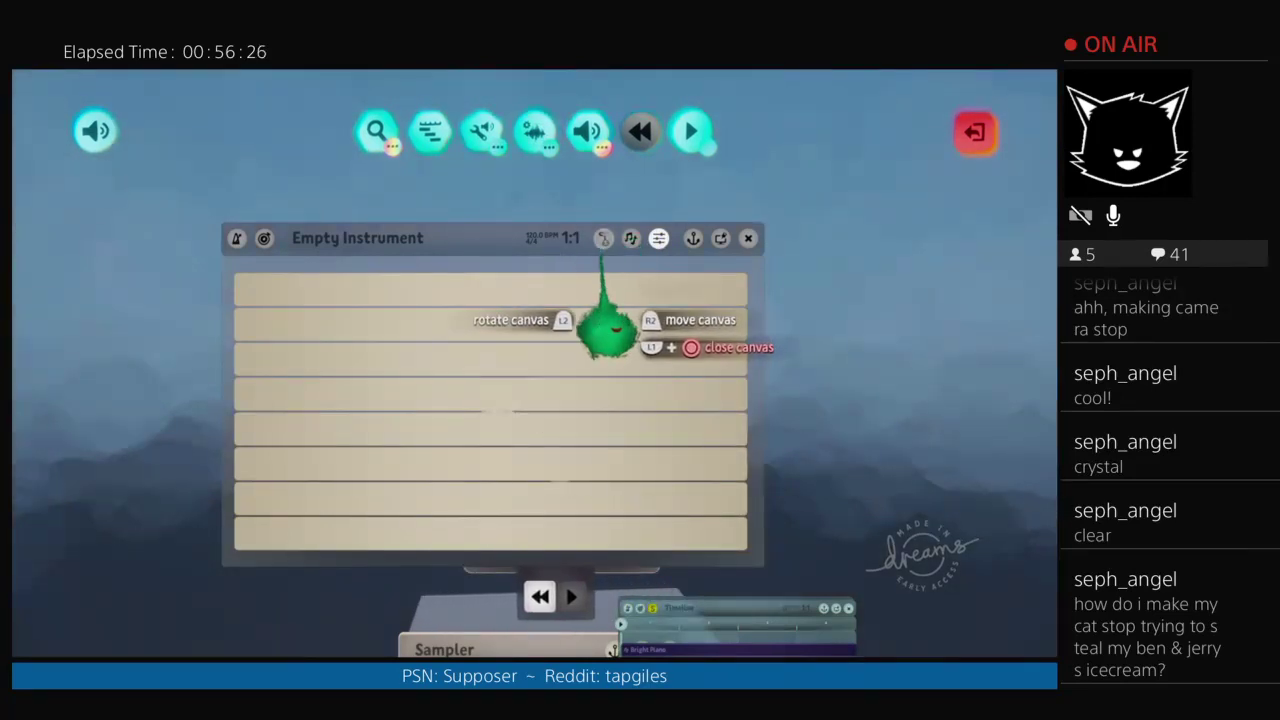
click(603, 238)
click(494, 409)
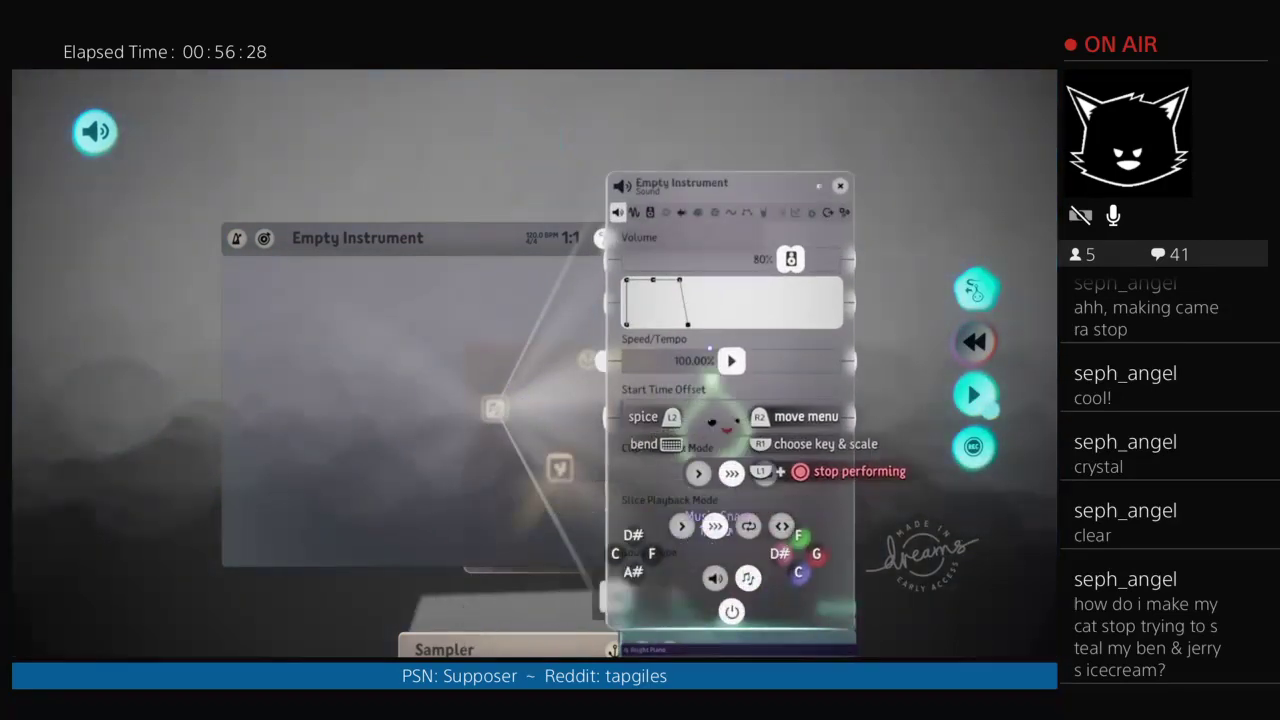
click(681, 213)
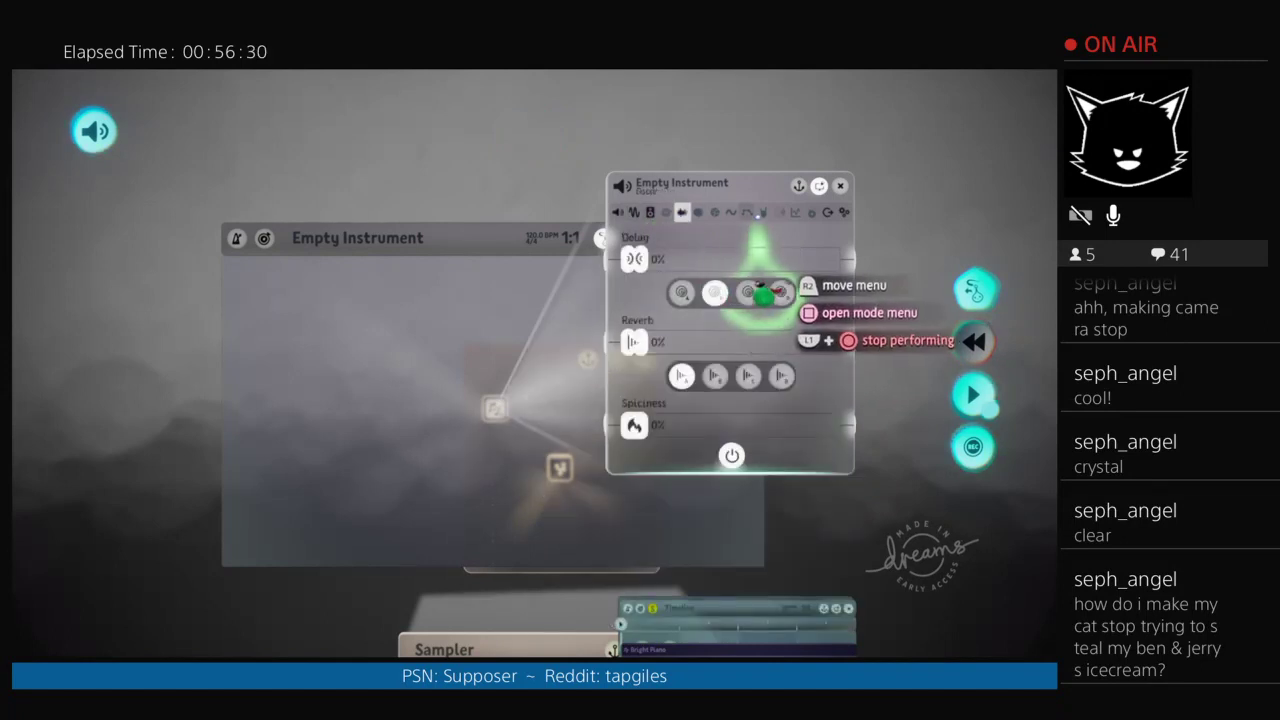
click(796, 213)
click(747, 213)
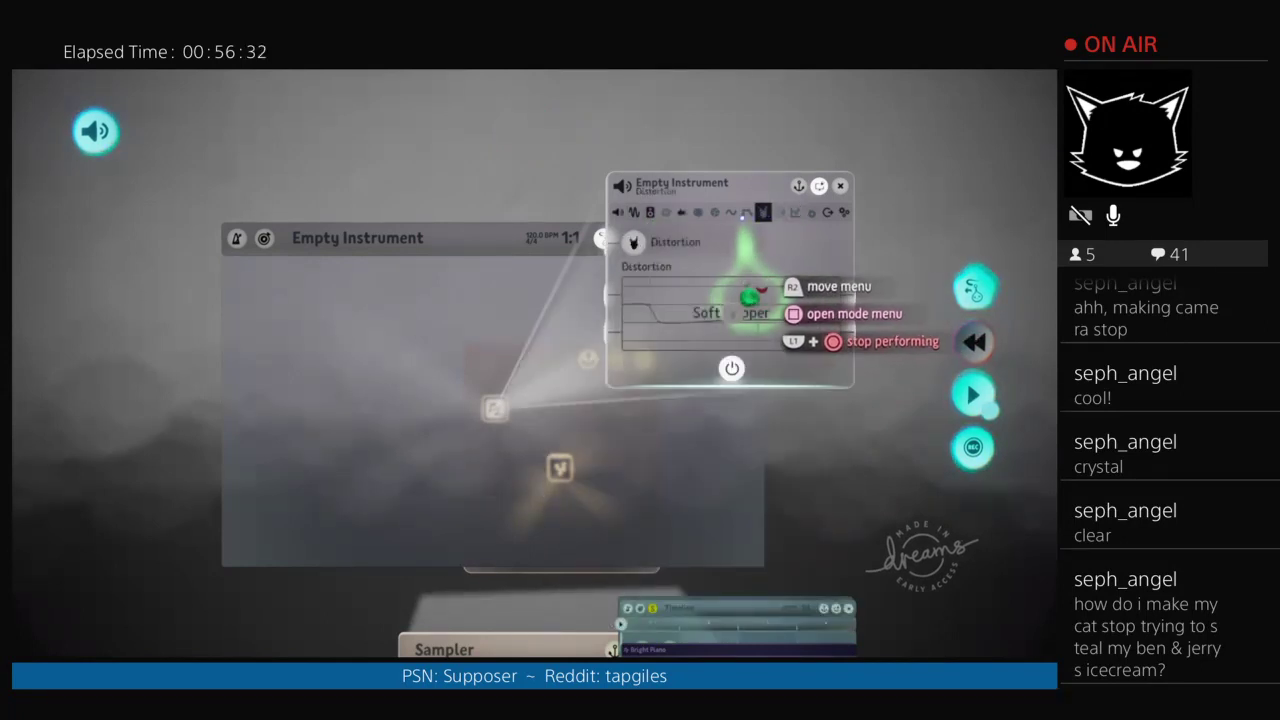
click(731, 212)
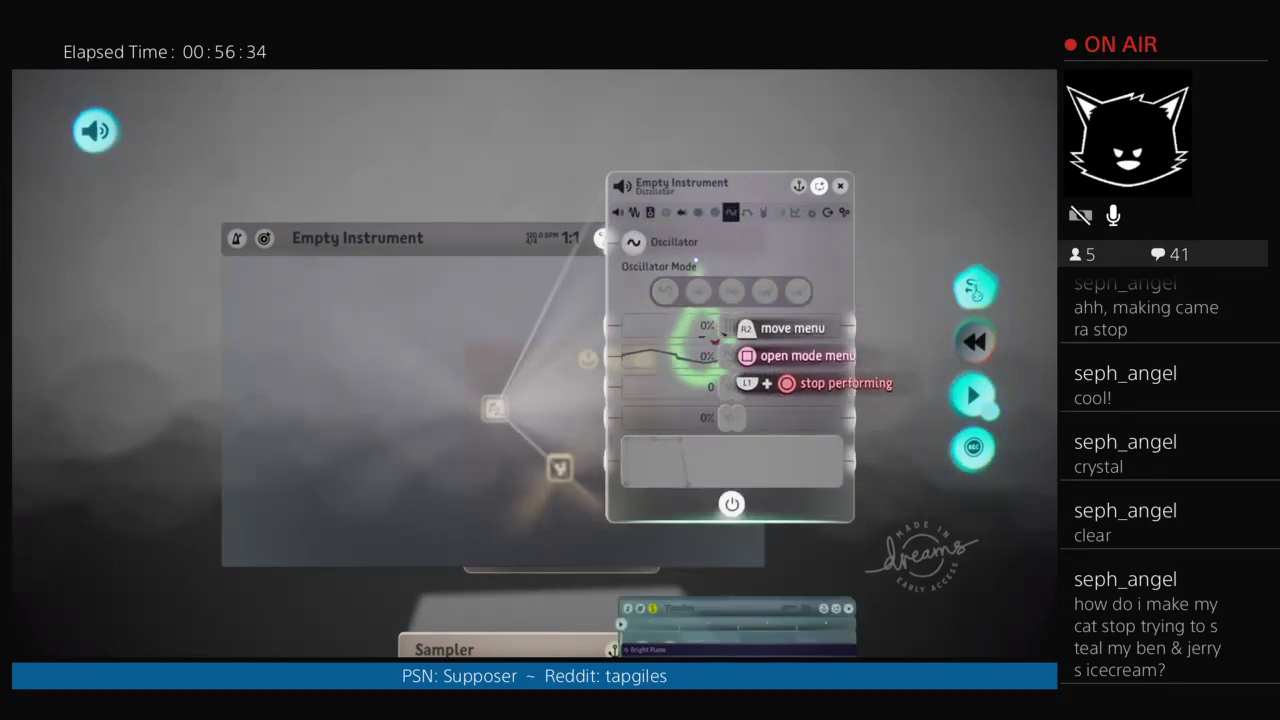
key(Escape)
key(Escape)
click(485, 411)
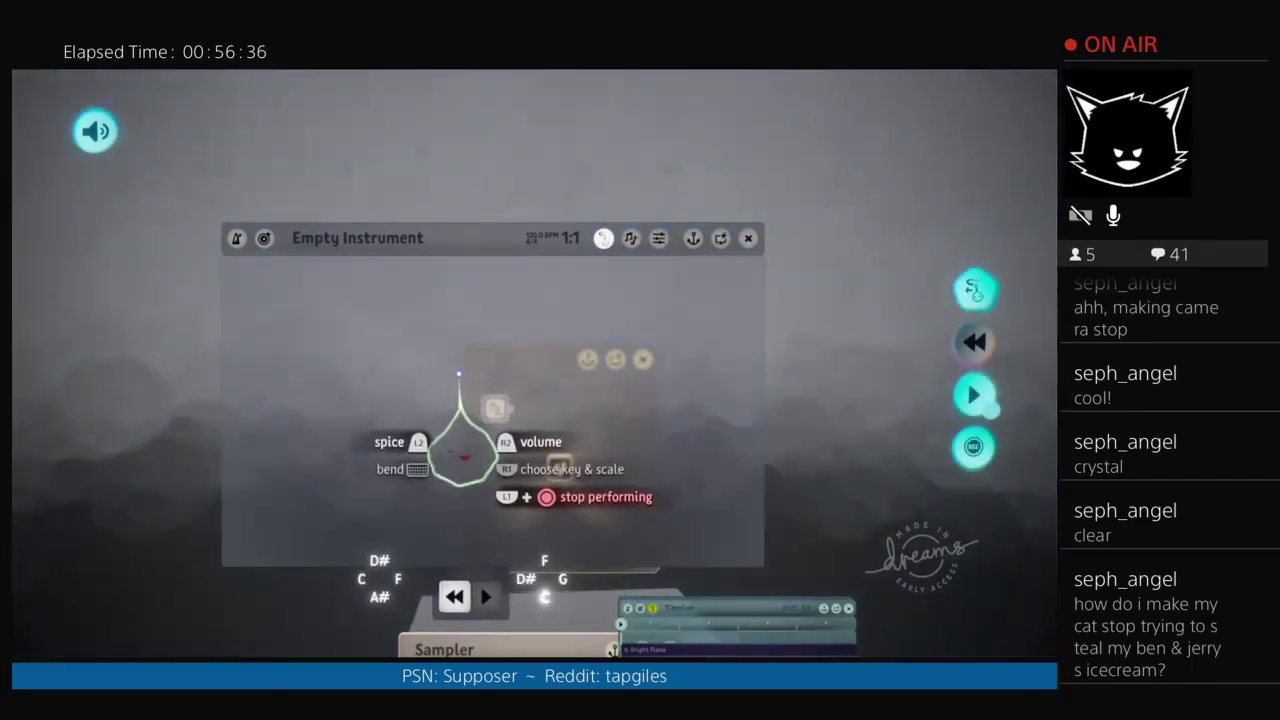
key(Escape)
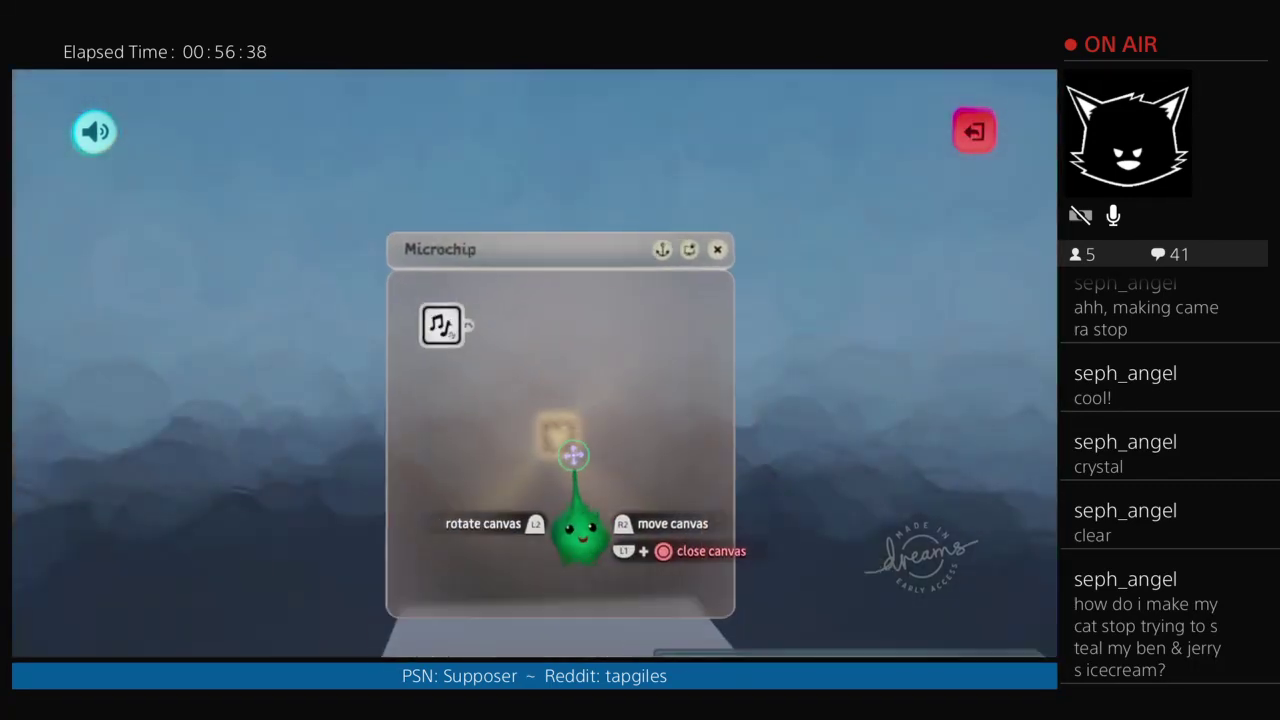
Step: Exit sound mode and stamp a Splitter gadget beside the Empty Instrument in the new microchip
key(Escape)
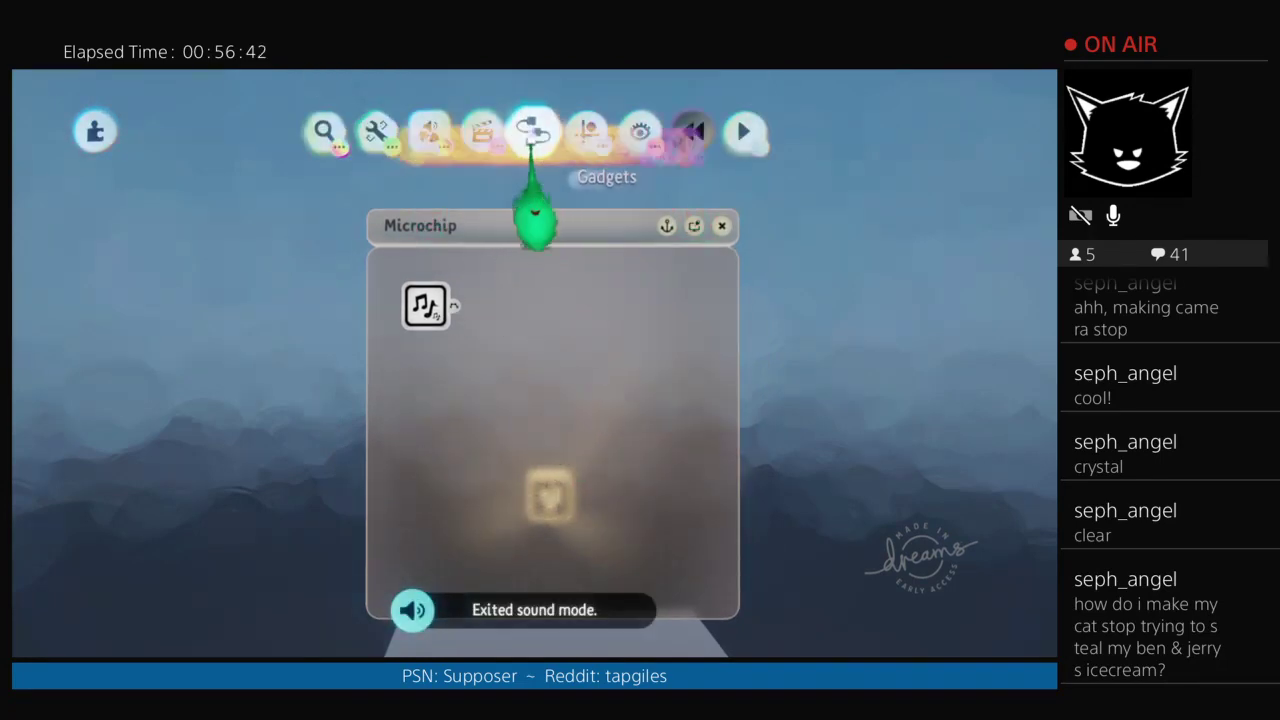
click(533, 131)
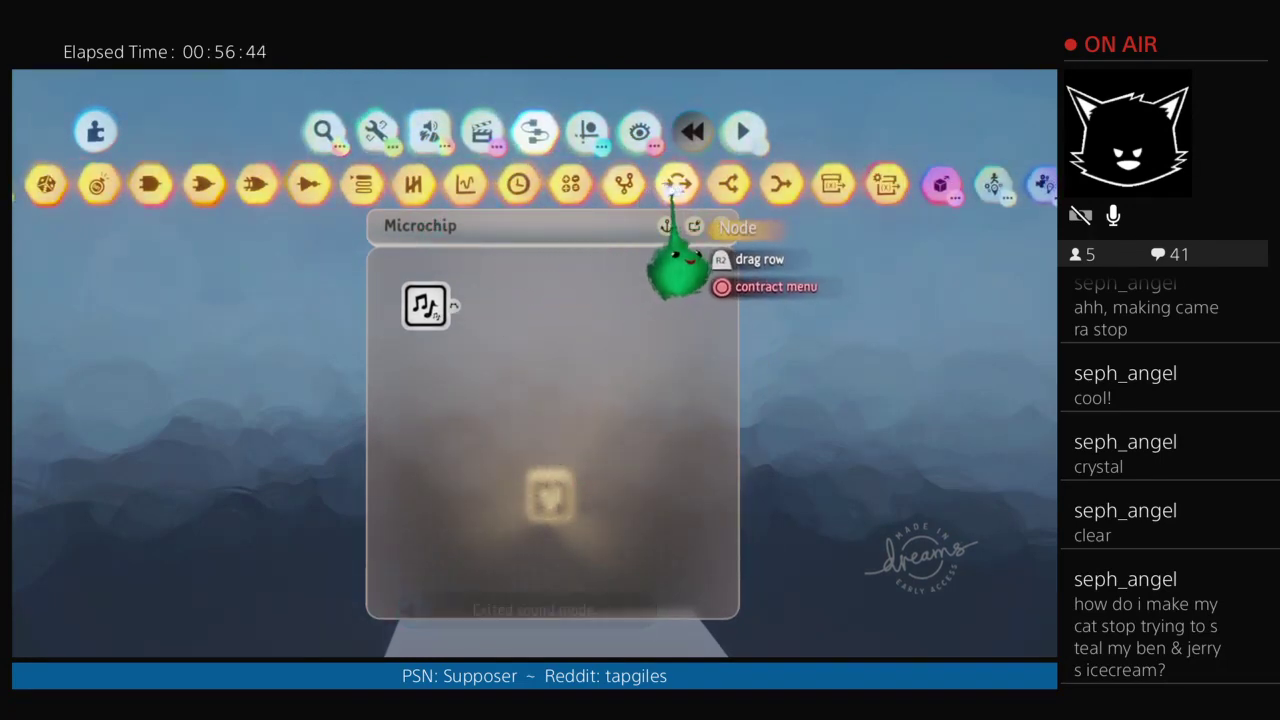
click(728, 183)
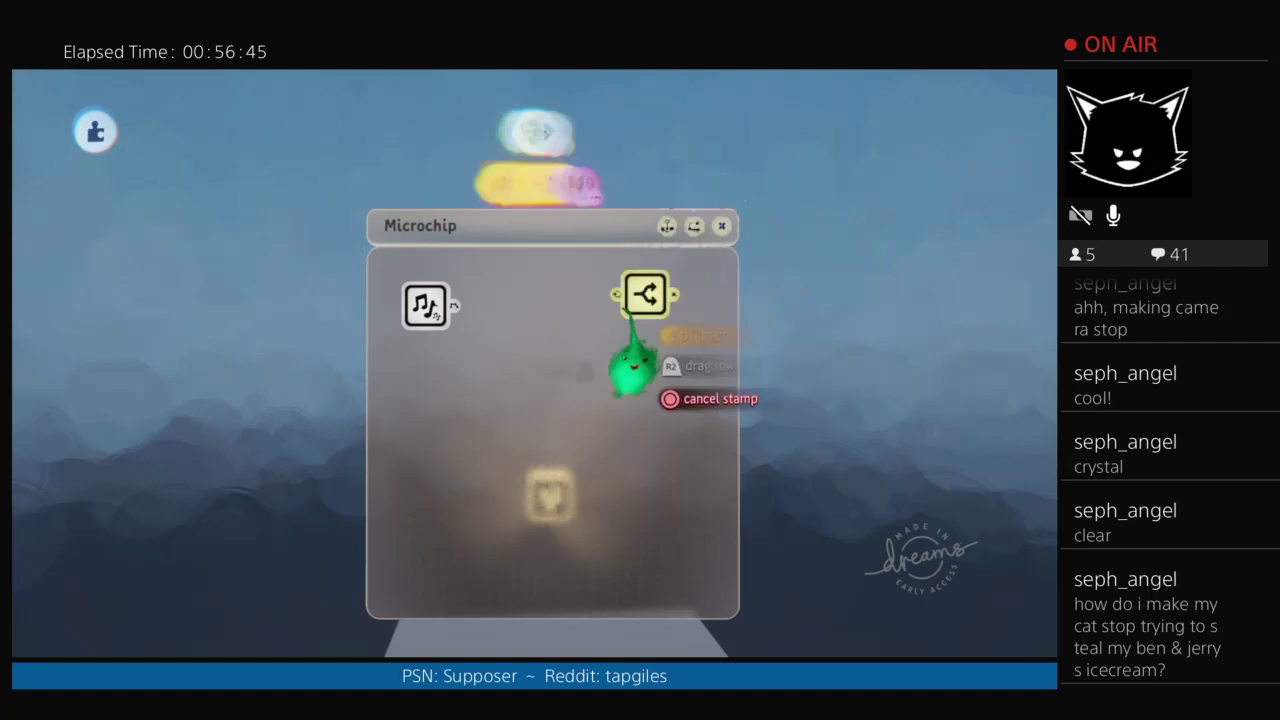
Step: Open the Empty Instrument's sound outputs and wire Composite Note Data to the Splitter's input
click(425, 305)
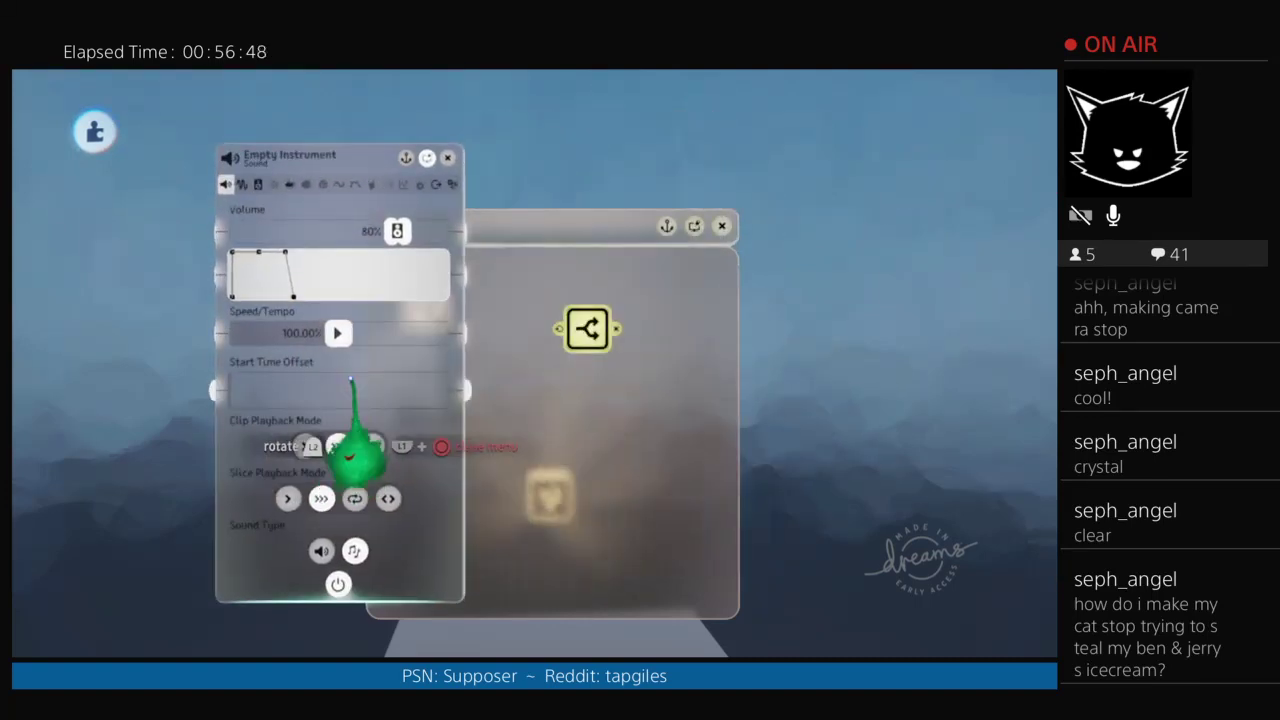
click(436, 185)
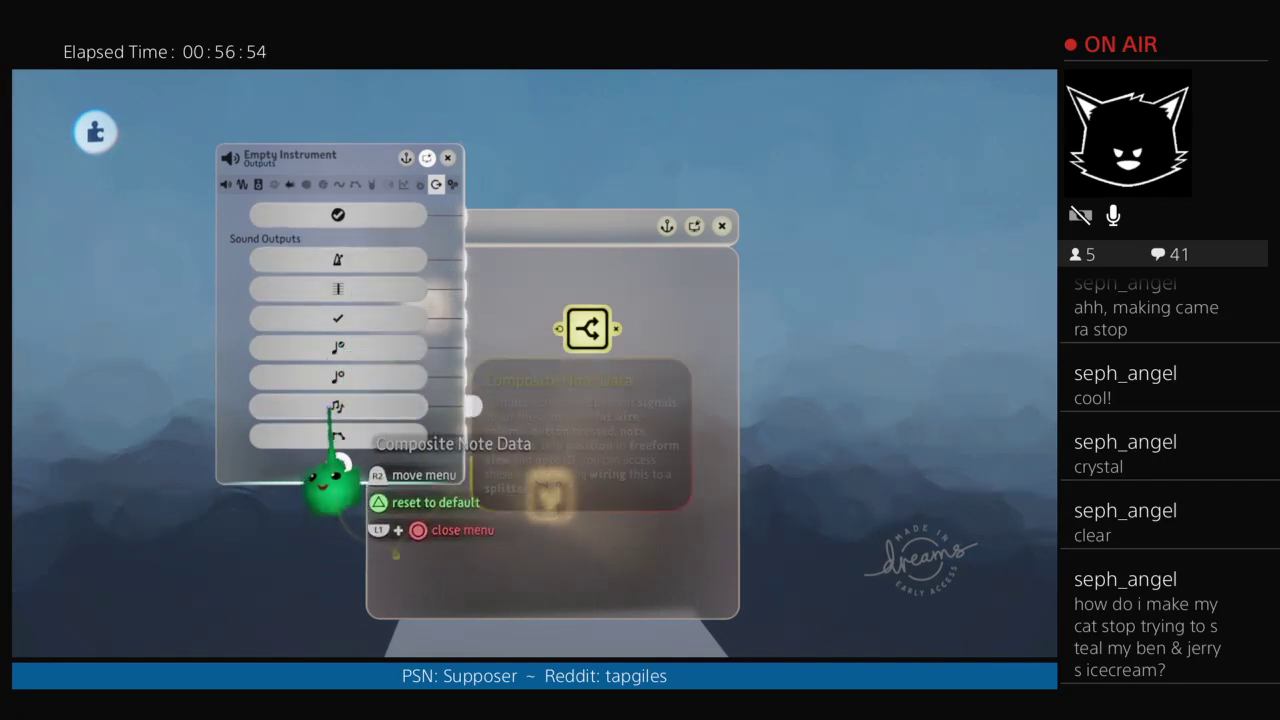
drag(553, 346, 560, 330)
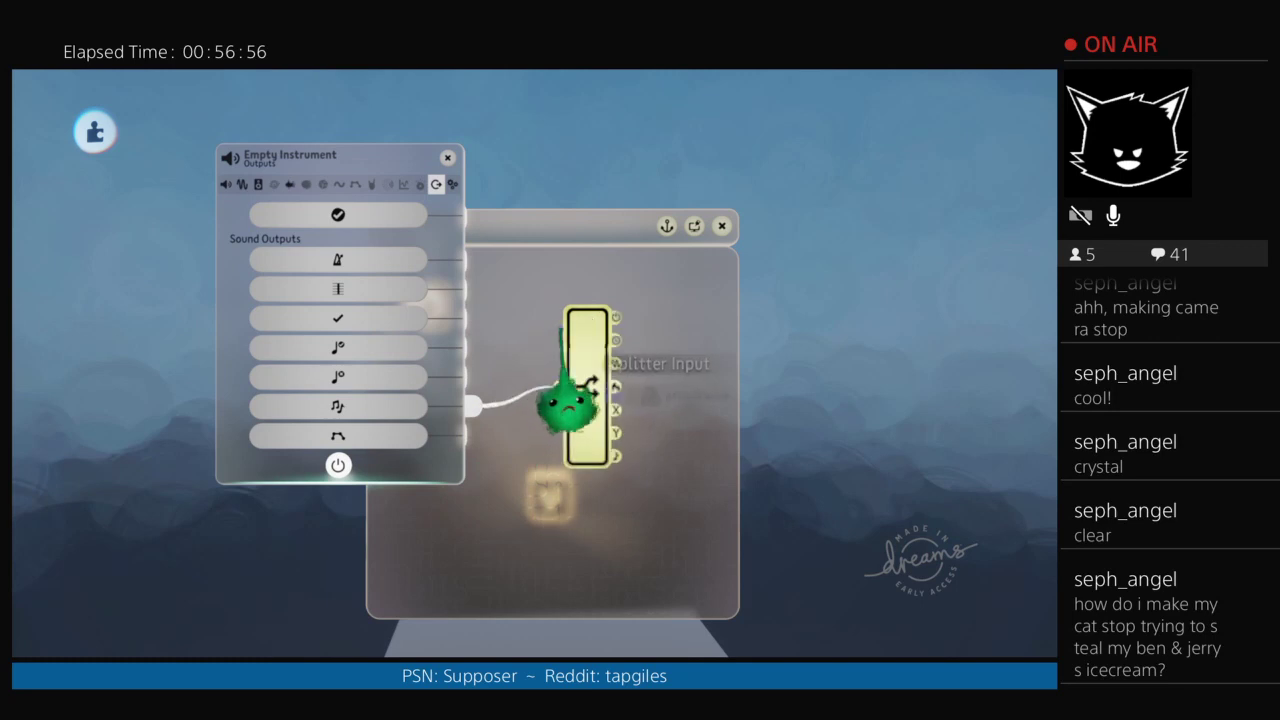
Step: Close the Empty Instrument's outputs, move the microchip canvas and examine the Splitter's individual outputs
key(Escape)
drag(664, 437, 708, 357)
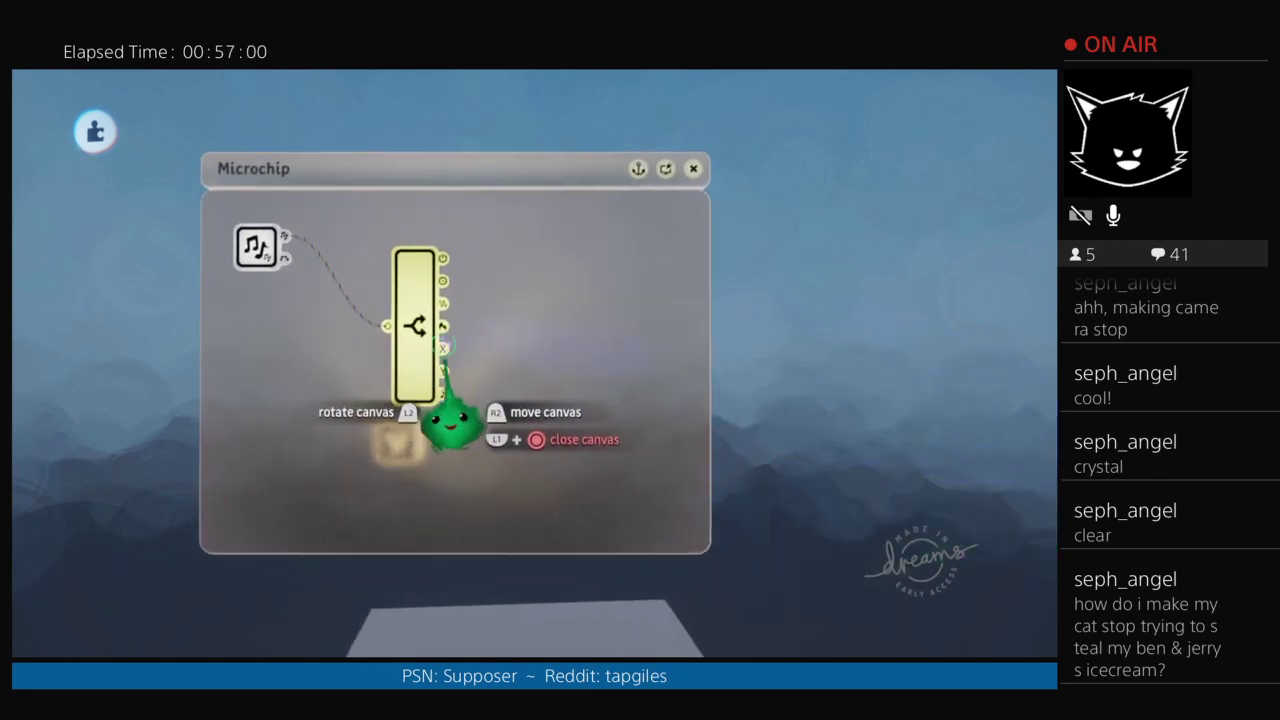
drag(462, 292, 453, 345)
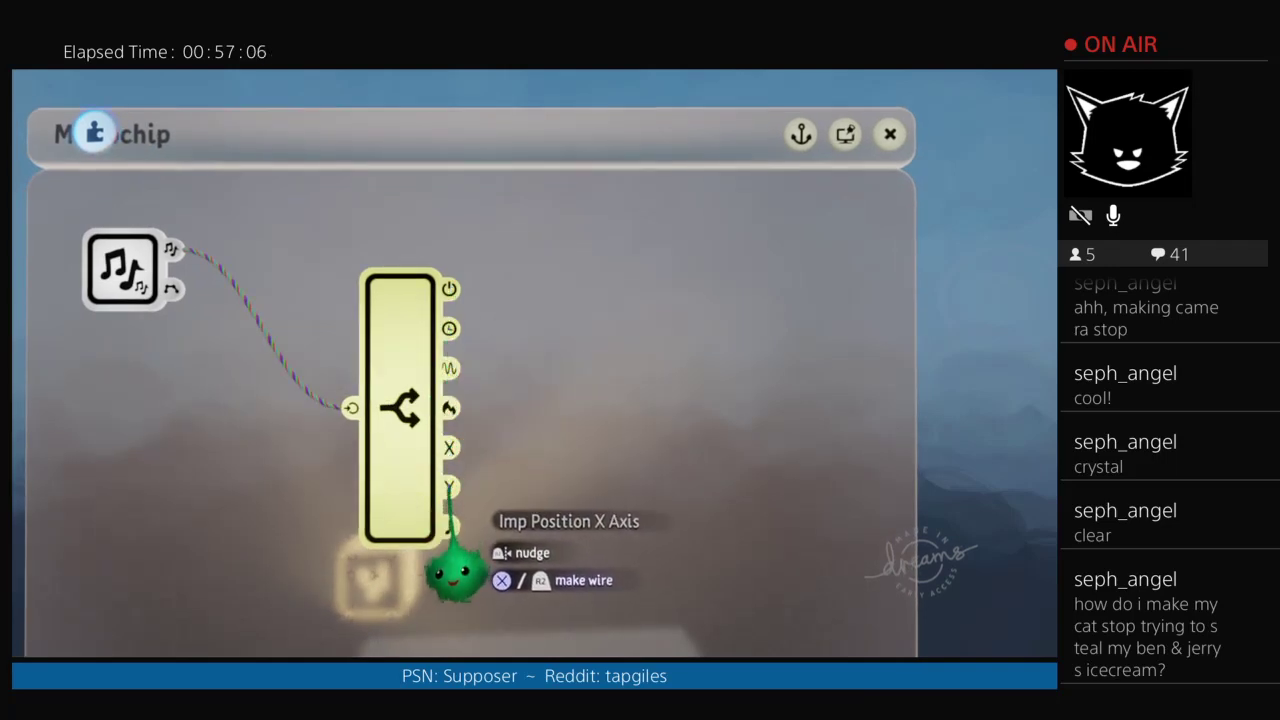
click(415, 312)
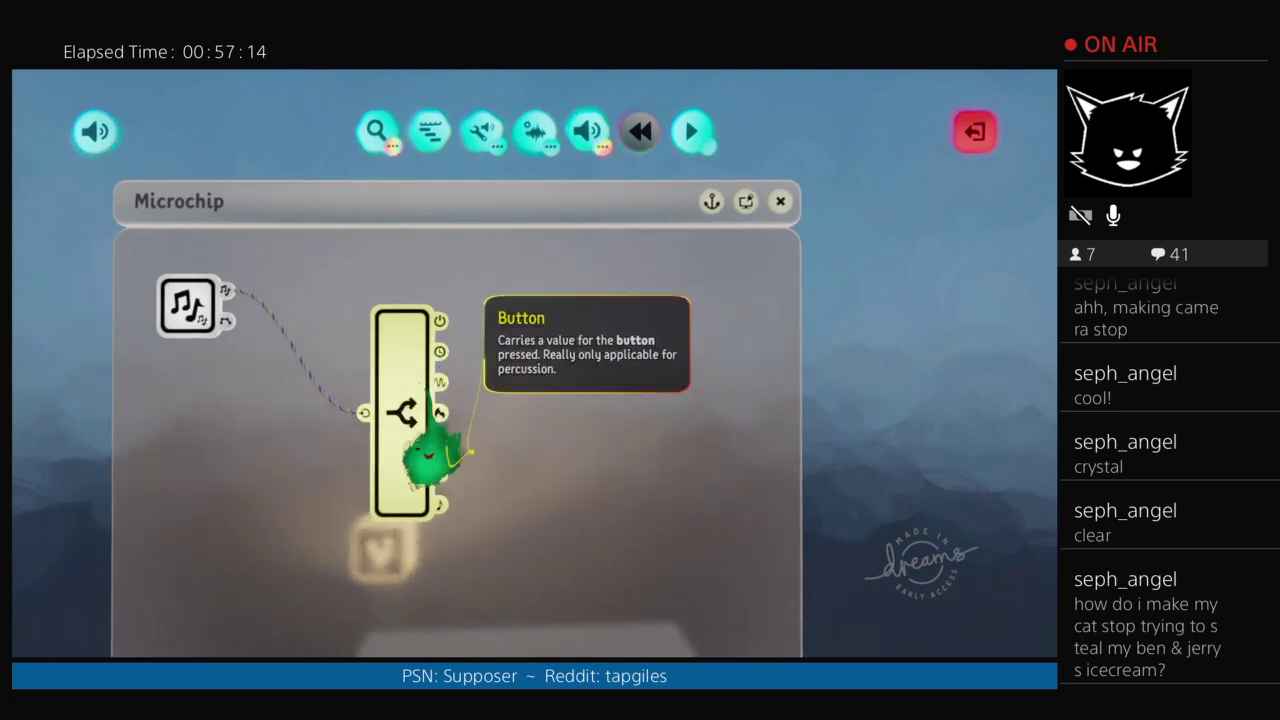
Step: Examine how the Splitter and Selector are wired in the Sampler microchip and compare them with the new microchip's Splitter outputs
drag(400, 405, 360, 337)
scroll(455, 418, down, 5)
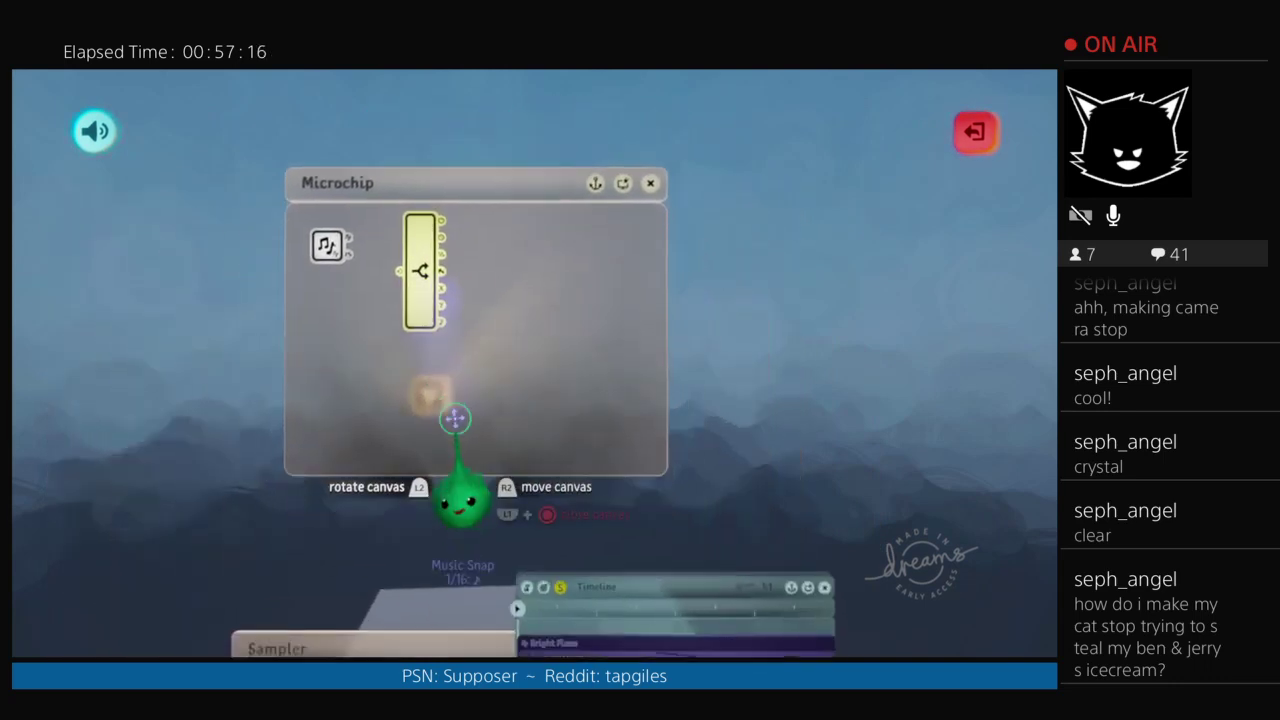
drag(455, 418, 463, 431)
scroll(470, 562, down, 3)
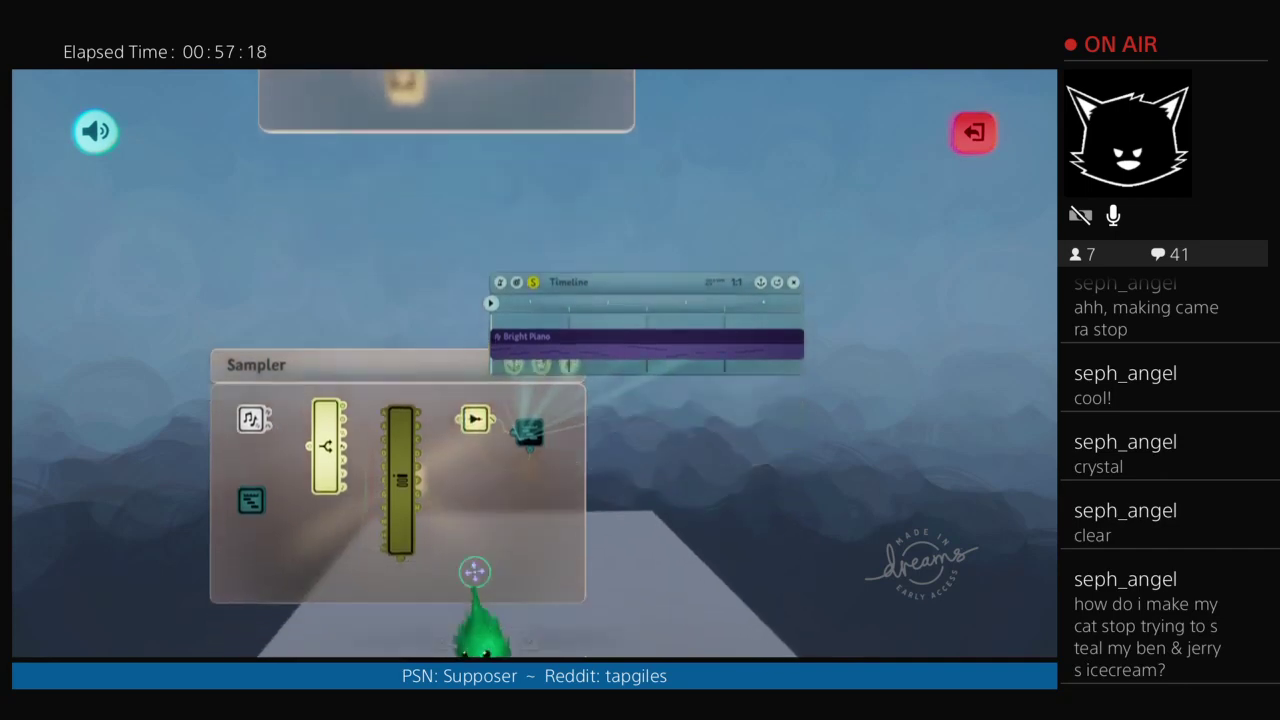
scroll(474, 571, up, 4)
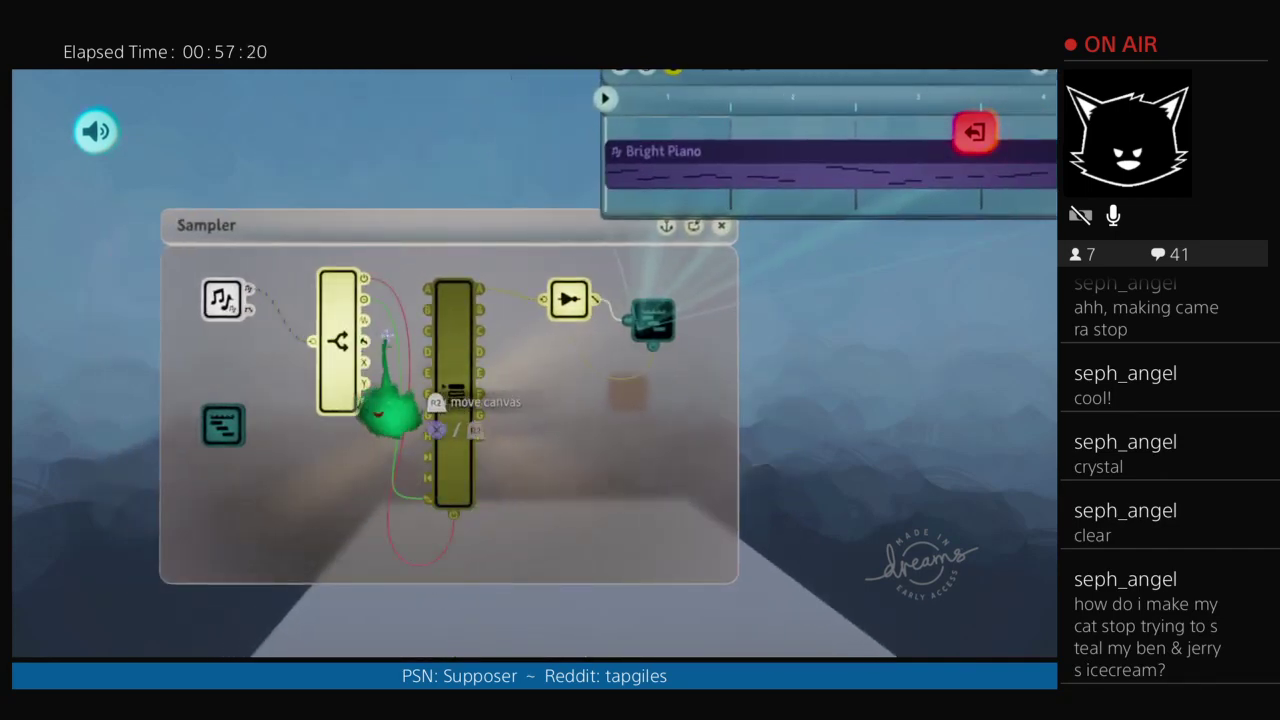
scroll(479, 541, up, 6)
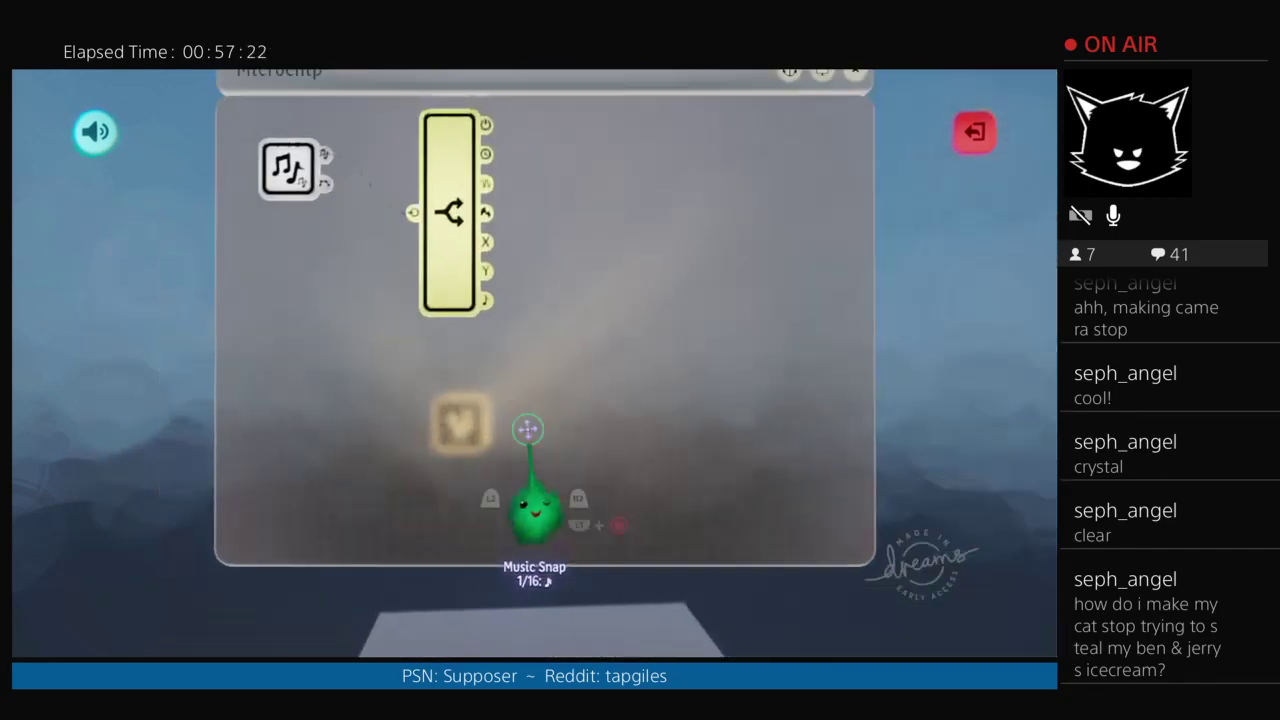
scroll(531, 409, down, 2)
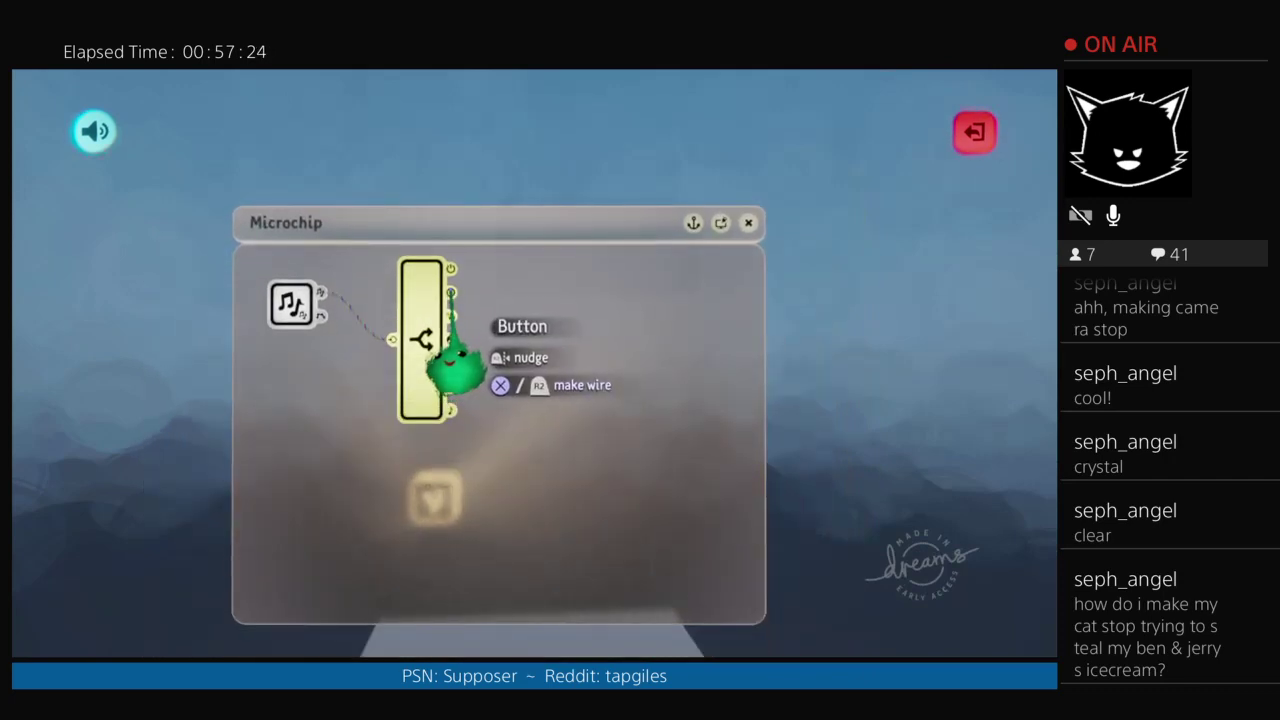
drag(451, 292, 409, 309)
Step: Review the Empty Instrument's sound outputs, switch its note canvas to coloured percussion lanes in the options, and close the instrument
click(295, 306)
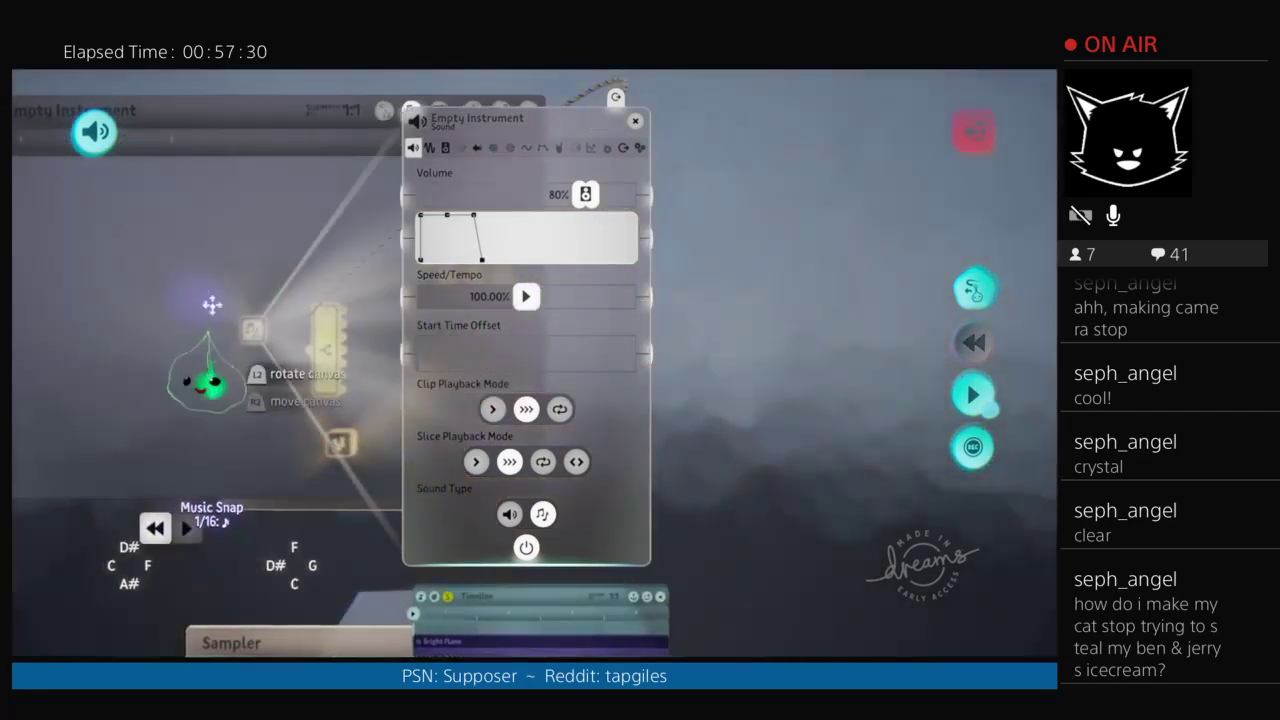
drag(509, 375, 598, 368)
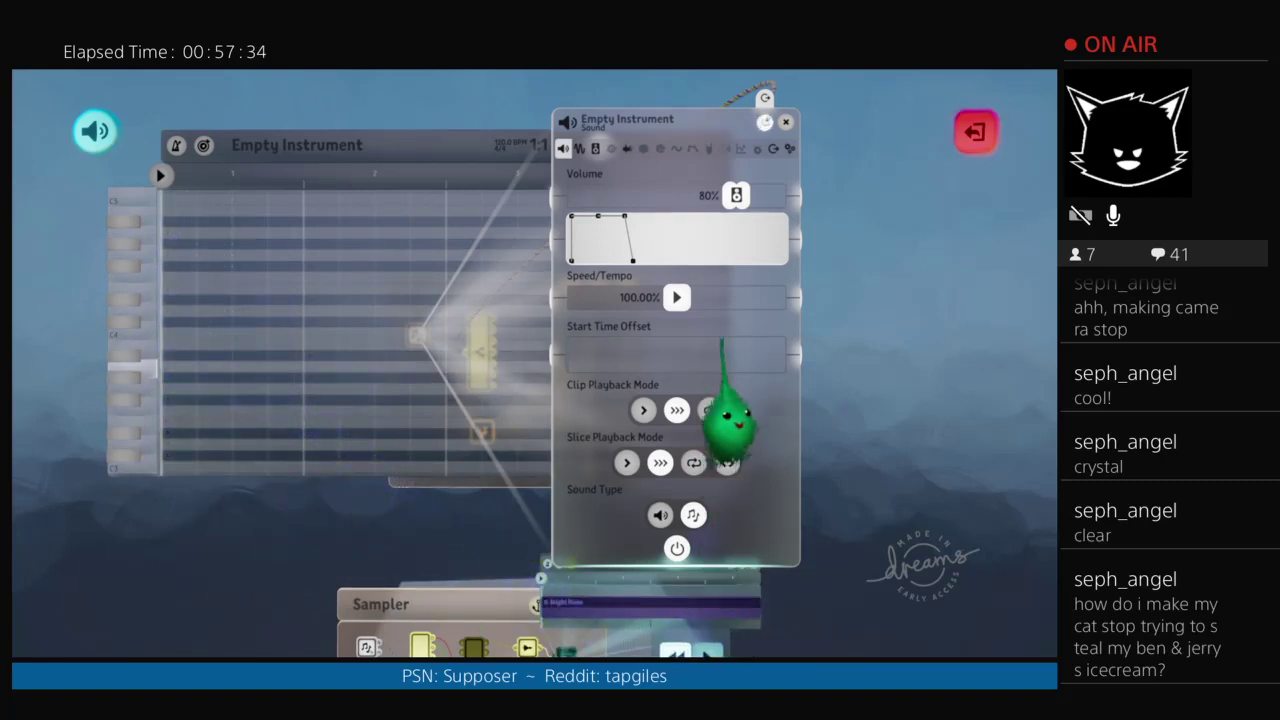
click(773, 148)
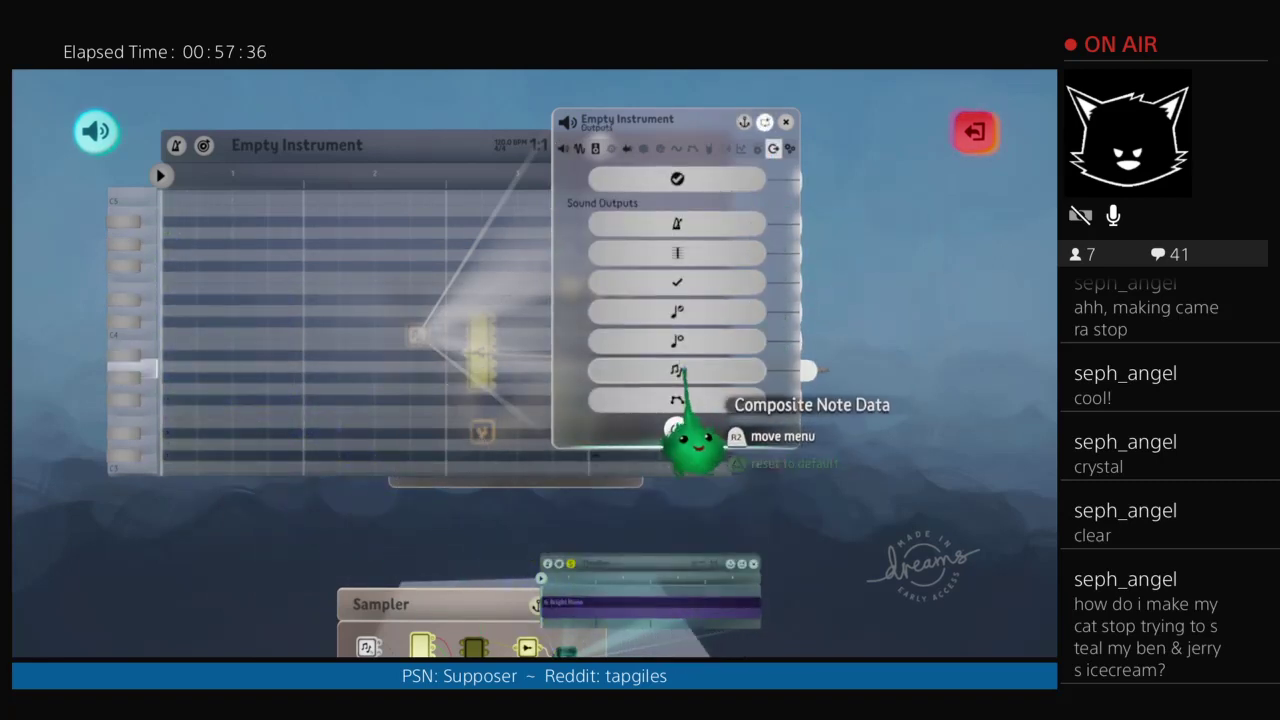
click(789, 148)
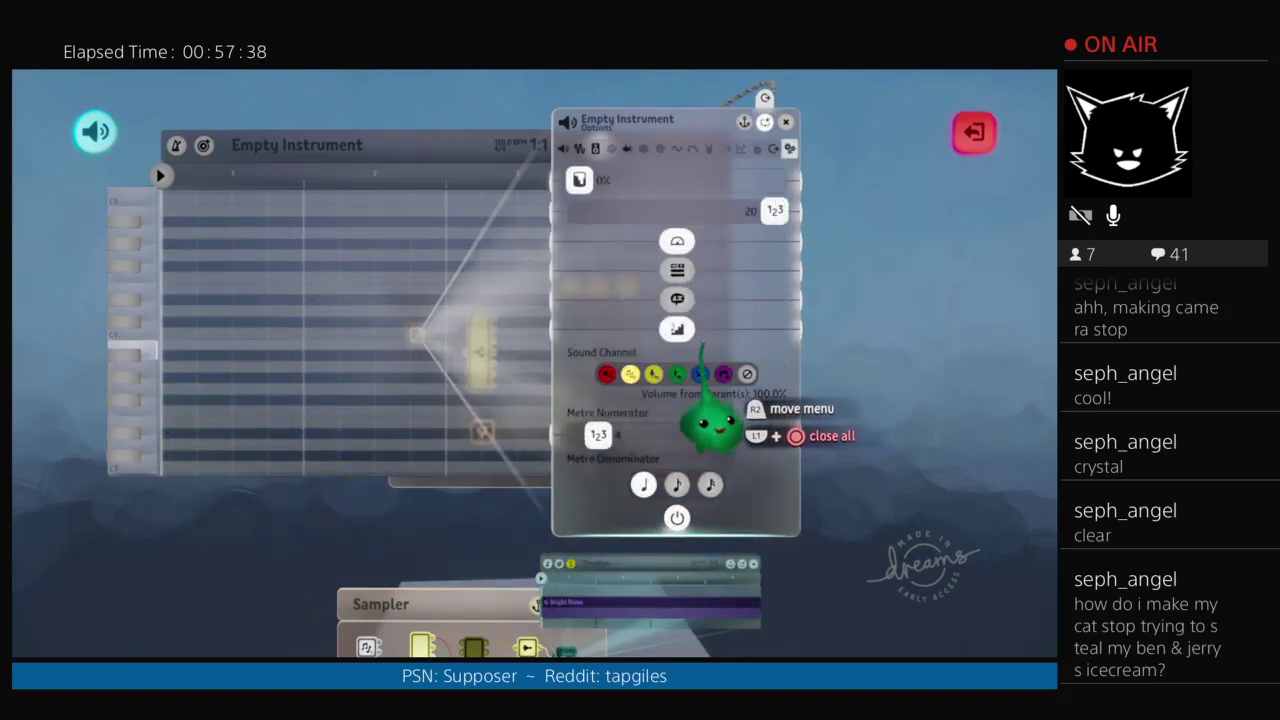
click(679, 272)
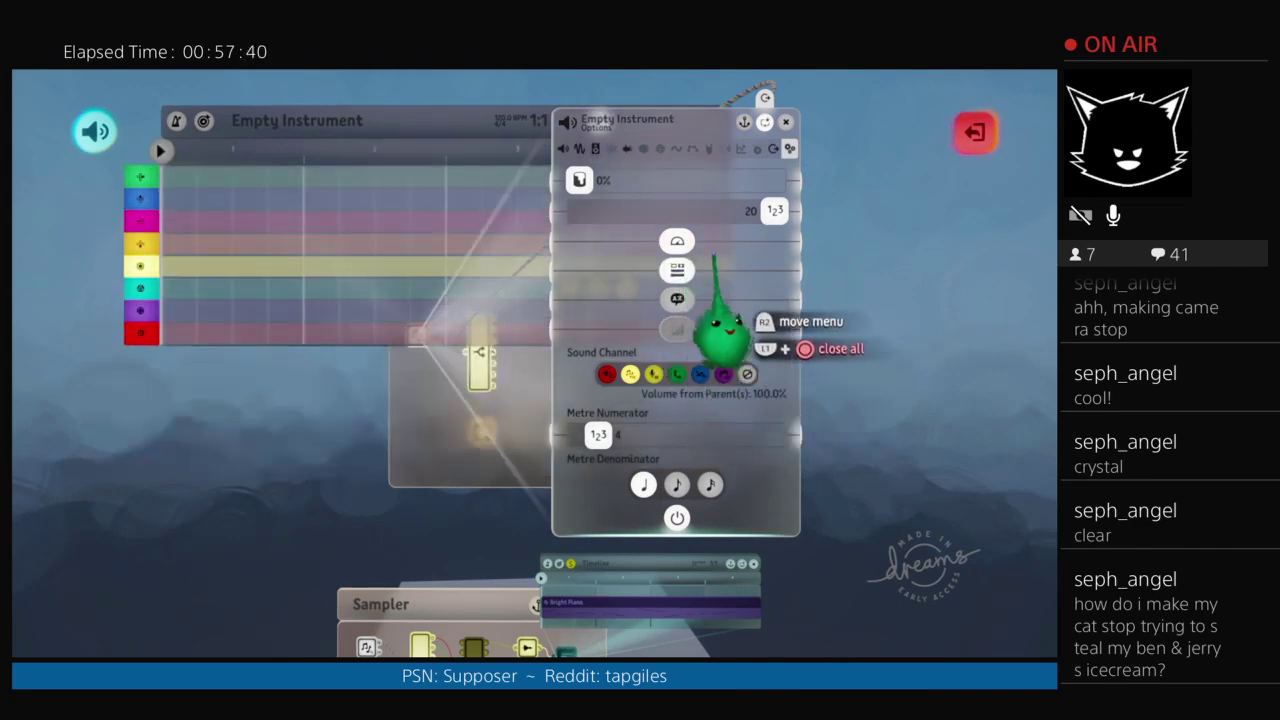
key(Escape)
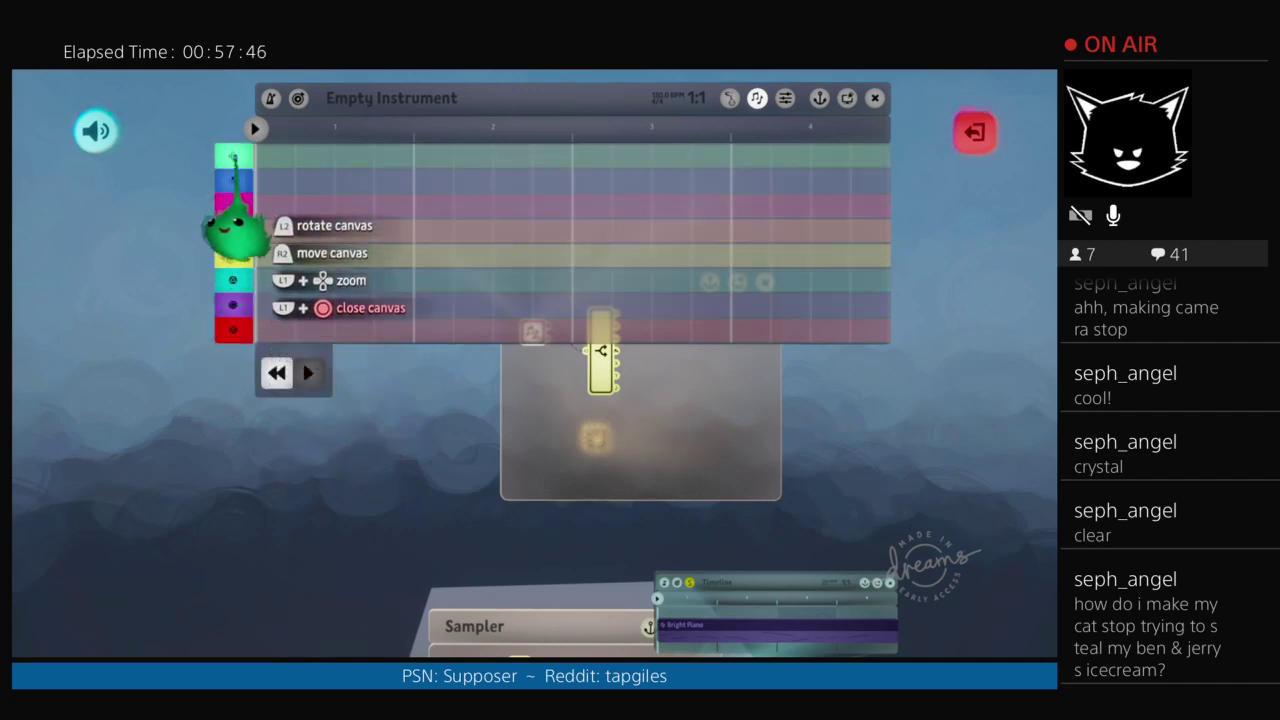
key(Escape)
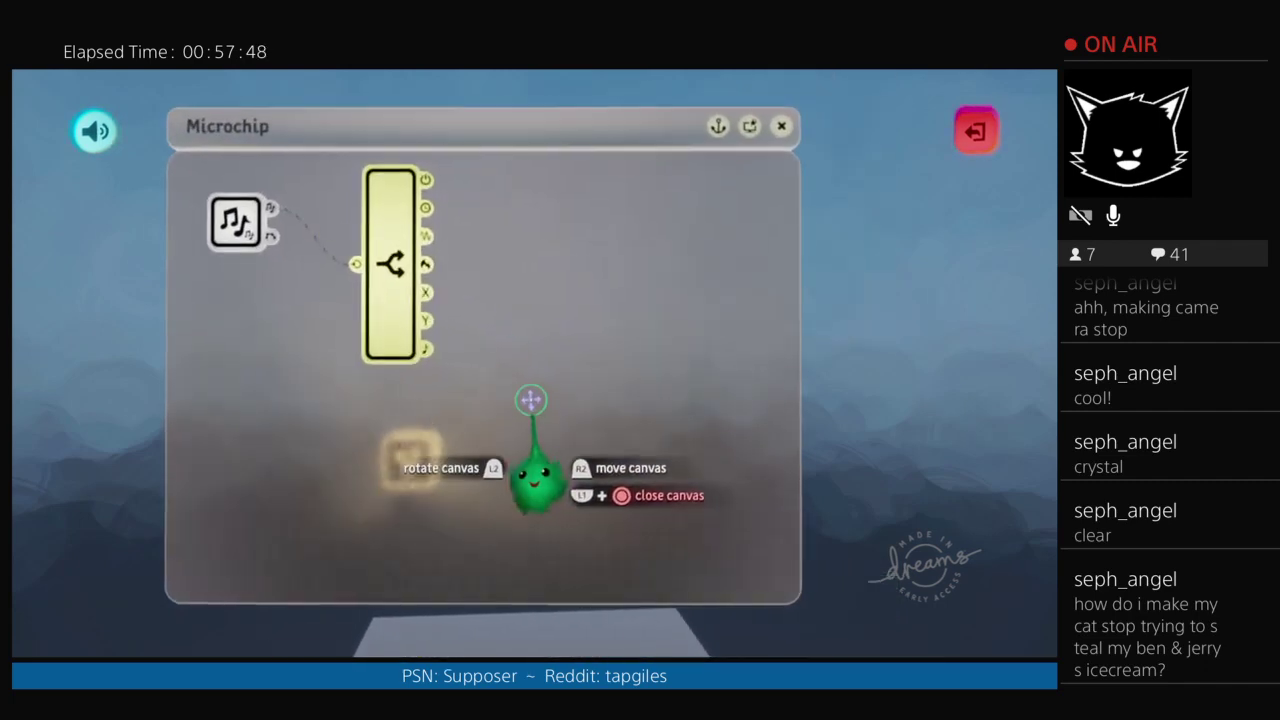
Step: Exit sound mode, stamp a Selector beside the Splitter and wire the Splitter's Button output to the Selector's Active Port
key(Escape)
key(Escape)
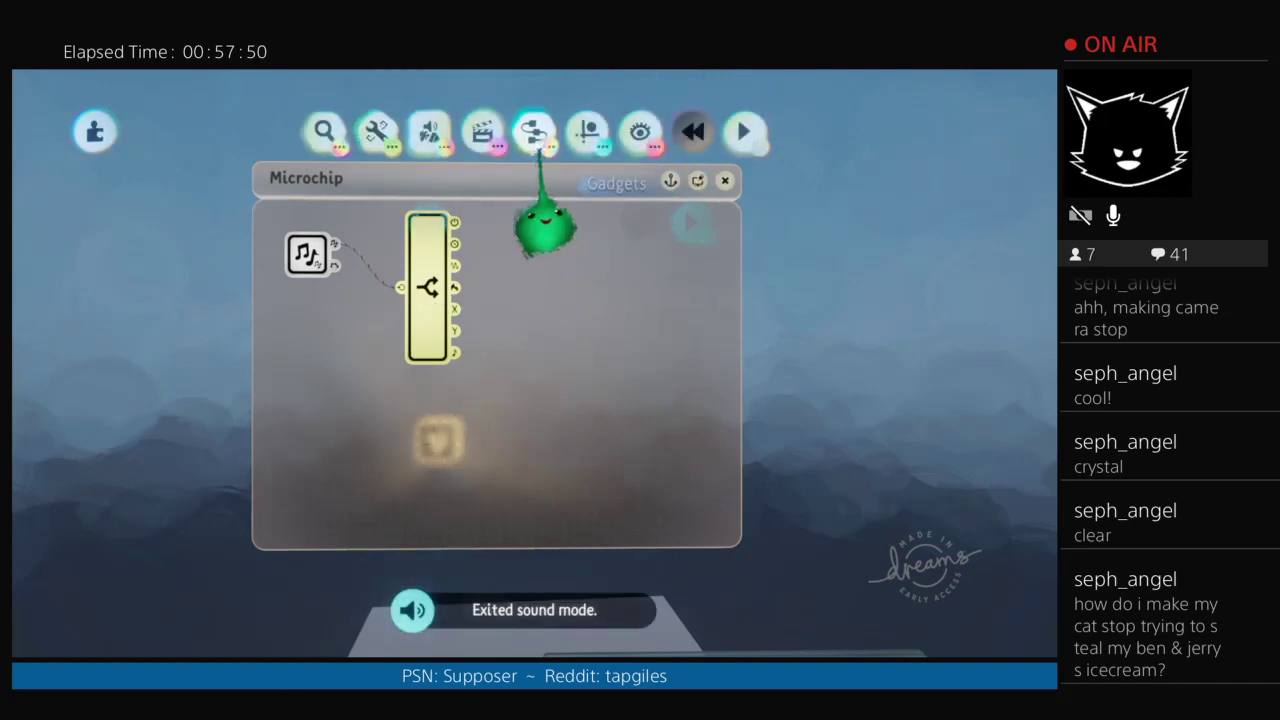
click(533, 132)
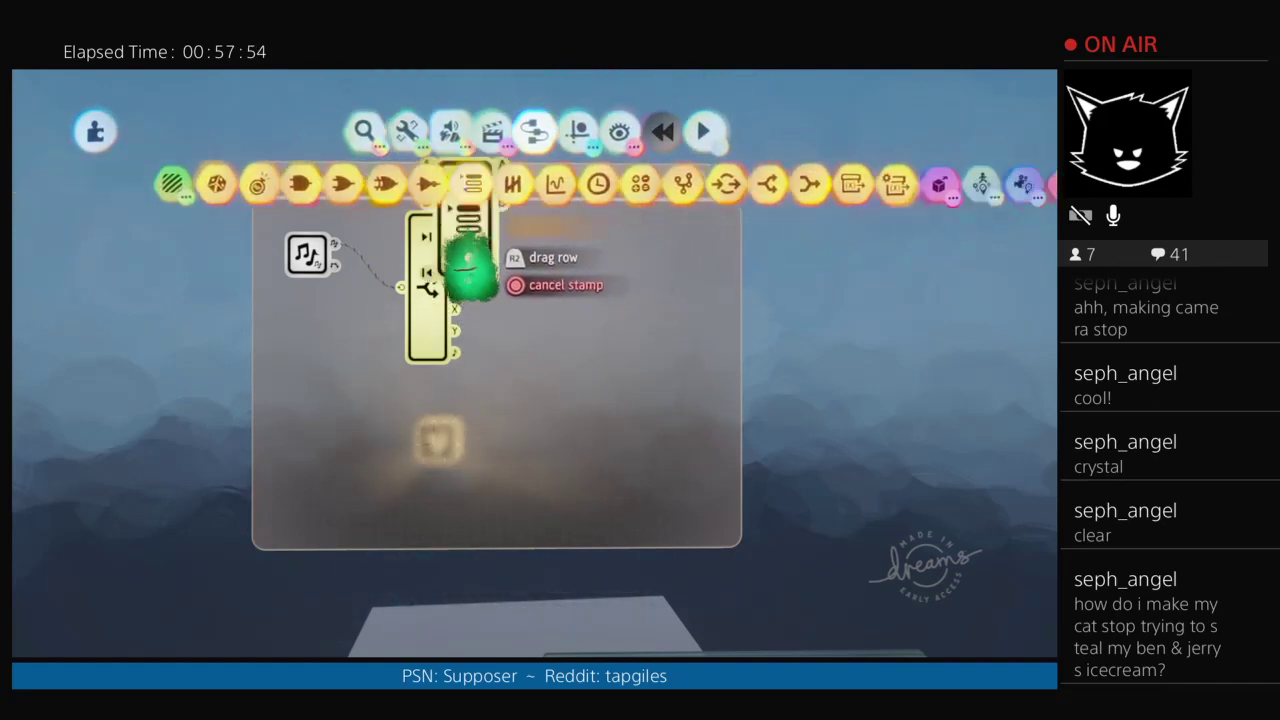
click(457, 183)
click(558, 345)
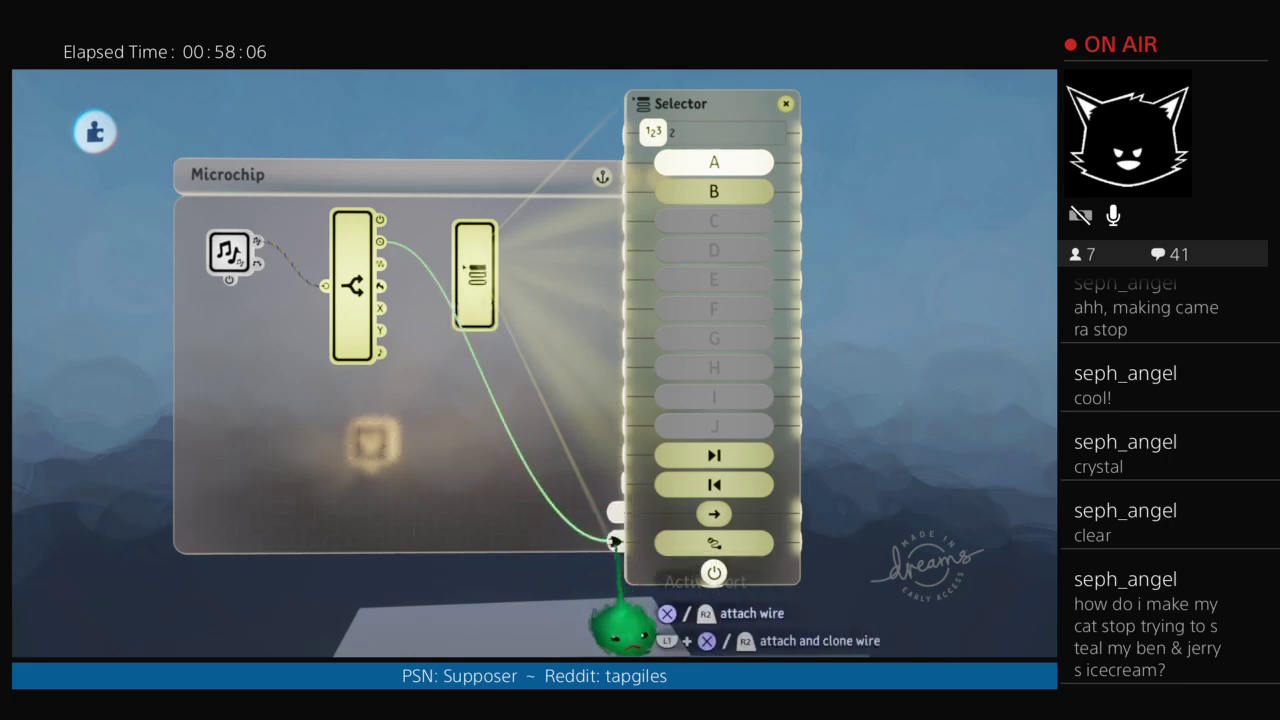
click(615, 541)
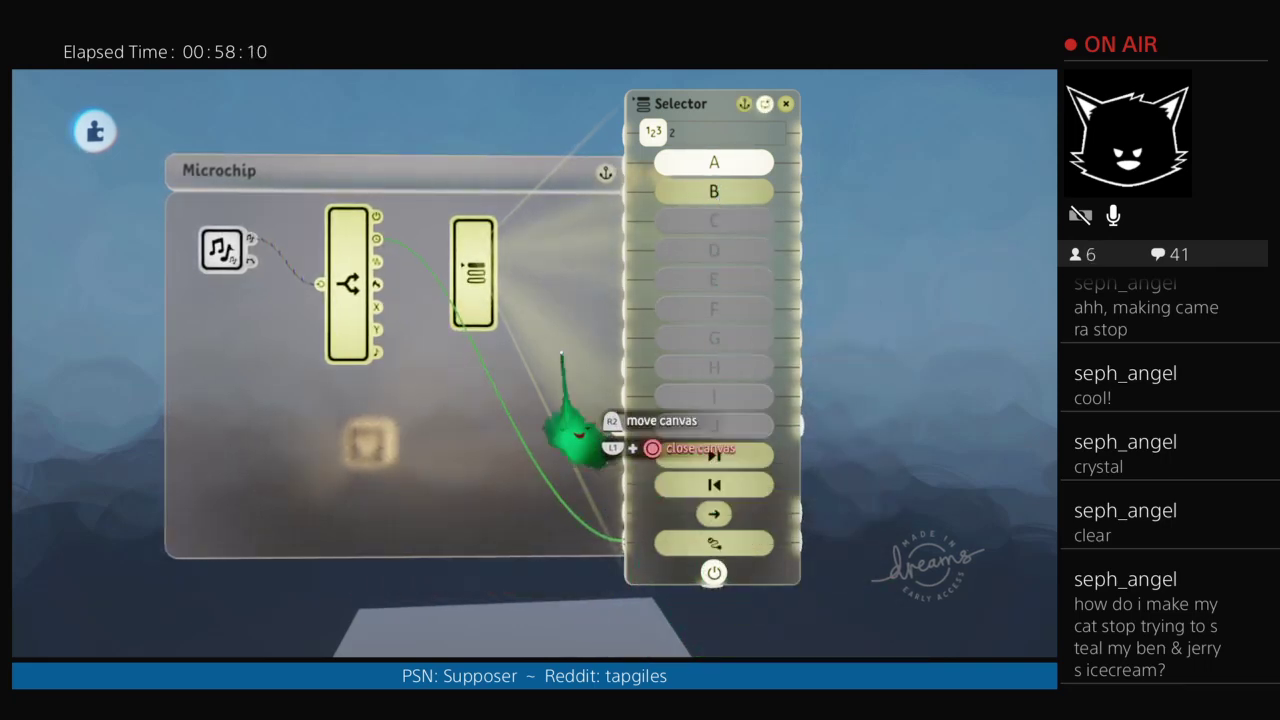
Step: Perform notes on the Empty Instrument and set the Selector's number of ports to 10
click(326, 260)
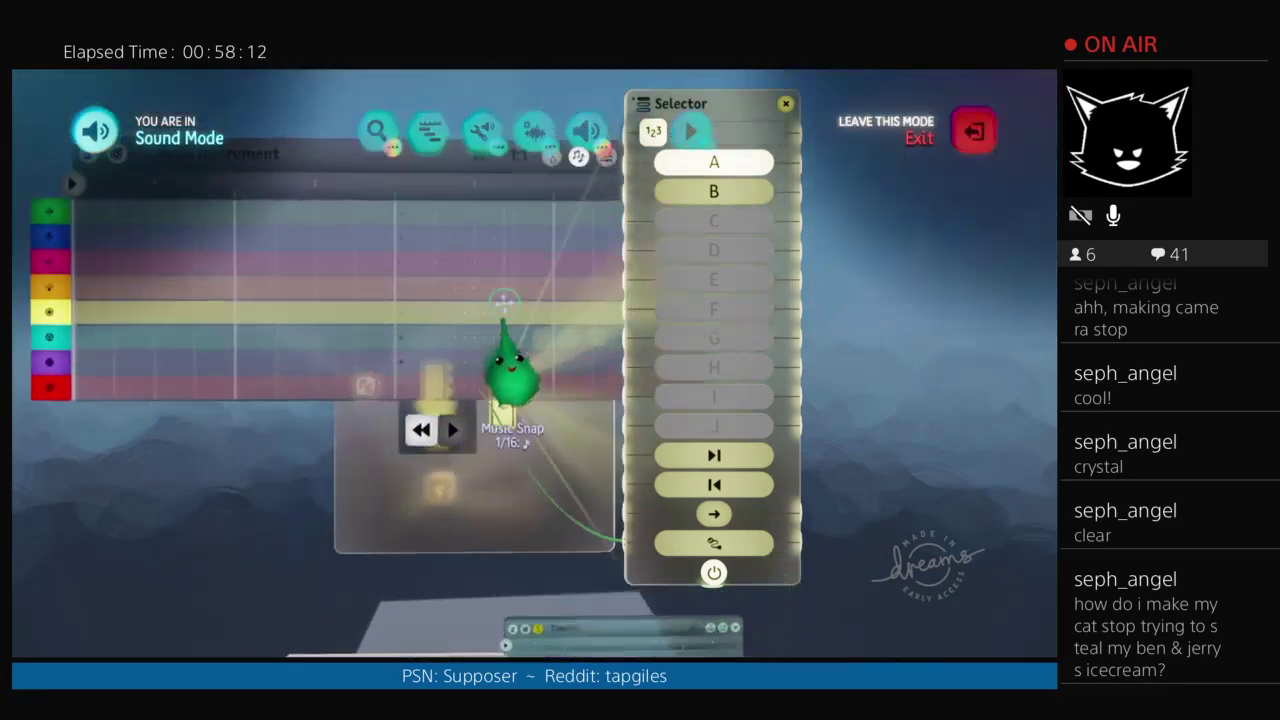
click(414, 306)
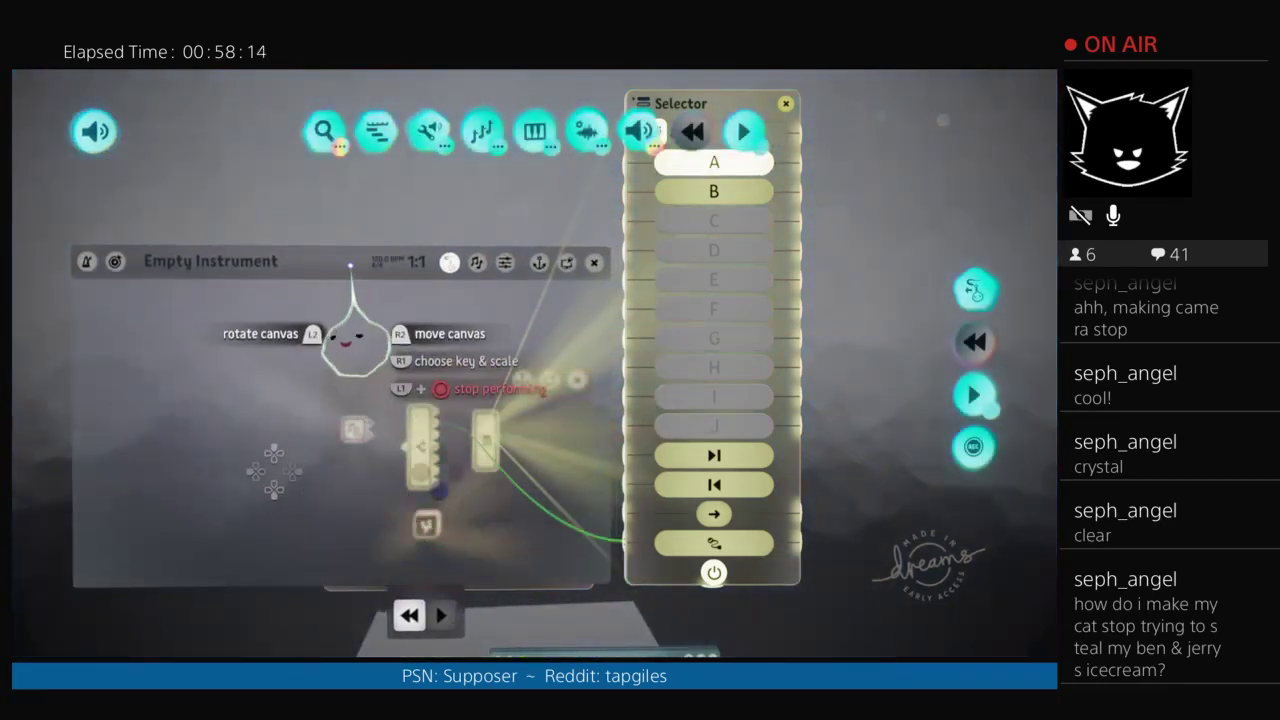
drag(312, 230, 300, 204)
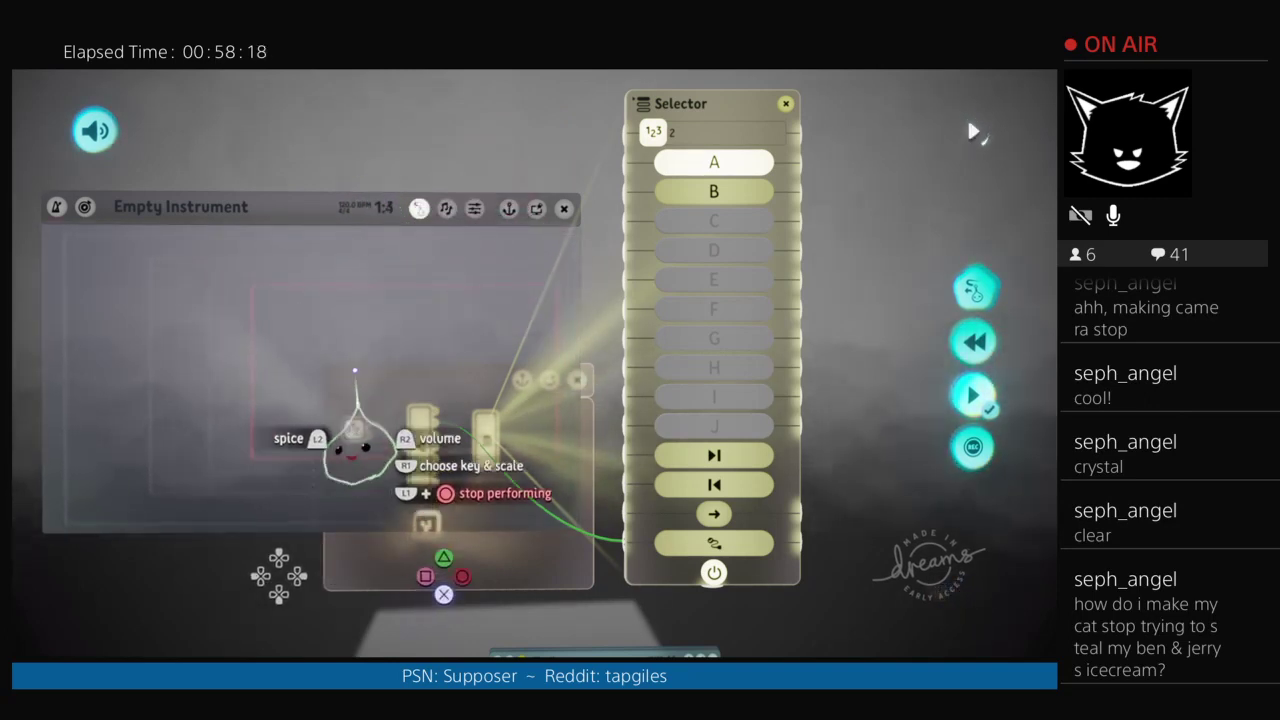
drag(655, 132, 744, 133)
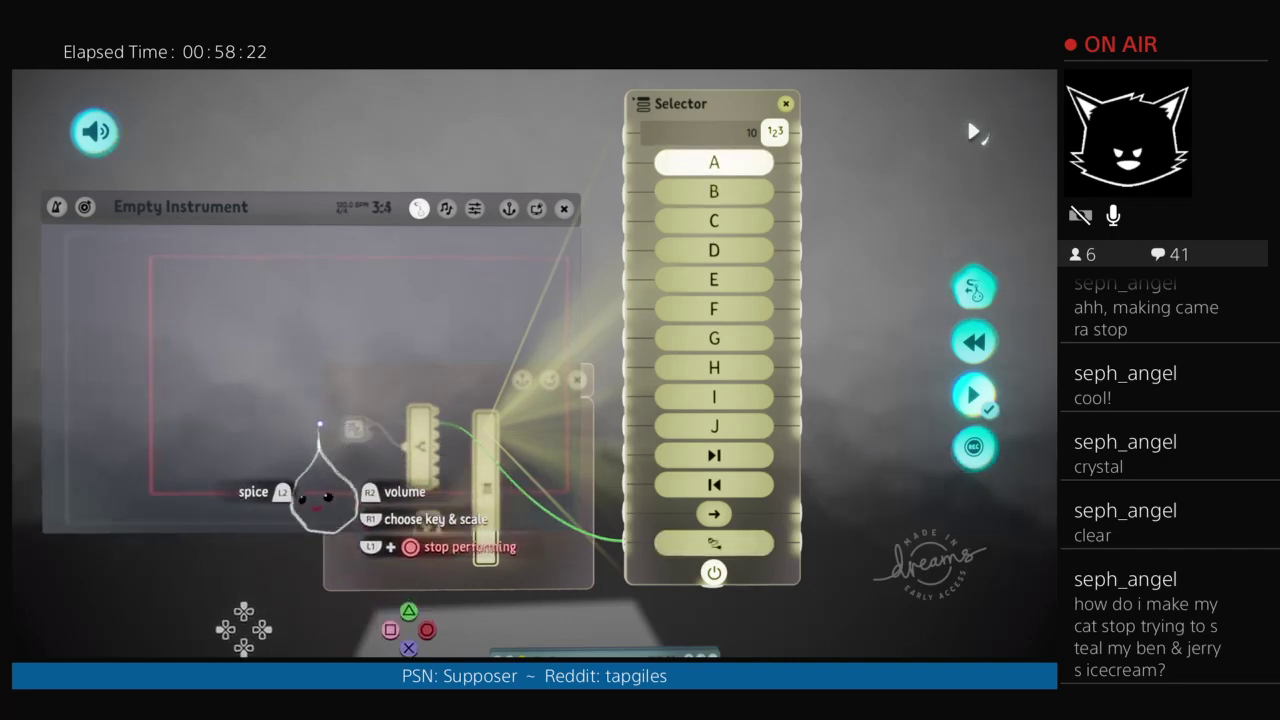
key(Escape)
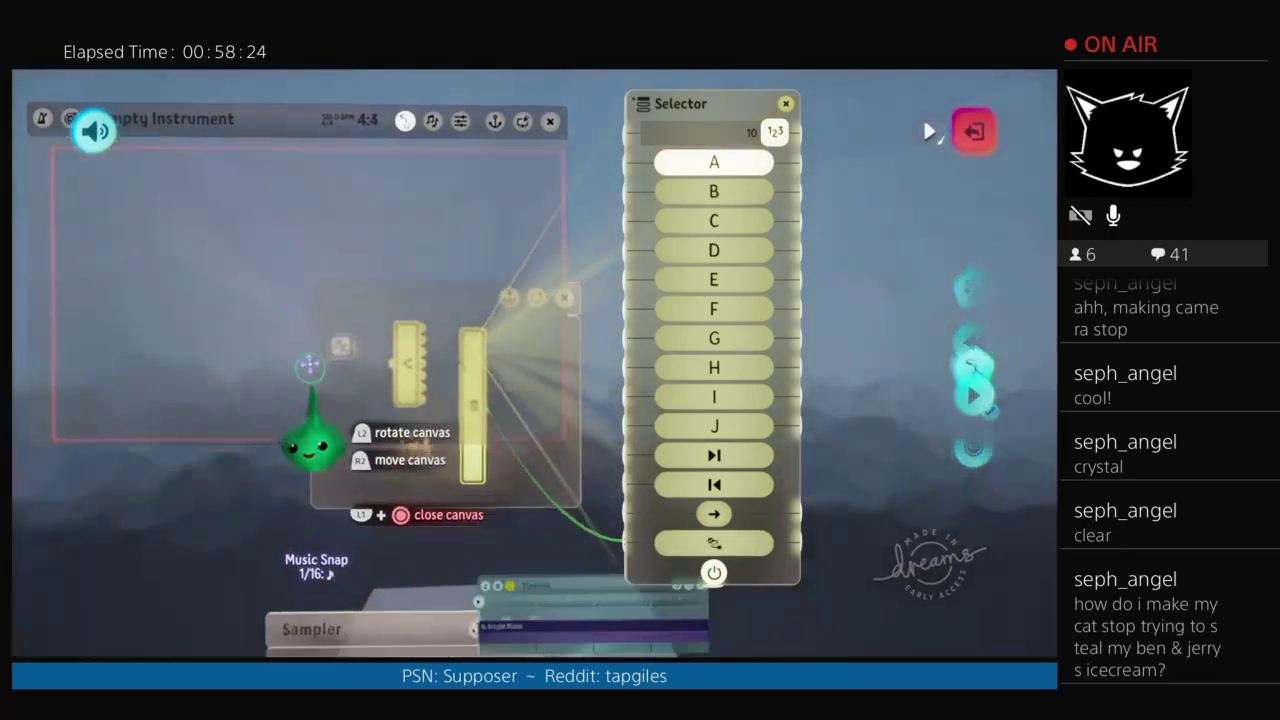
Step: Check the Sampler's general settings, reopen the Empty Instrument for performing and shift its canvas to view the microchip behind it
click(452, 553)
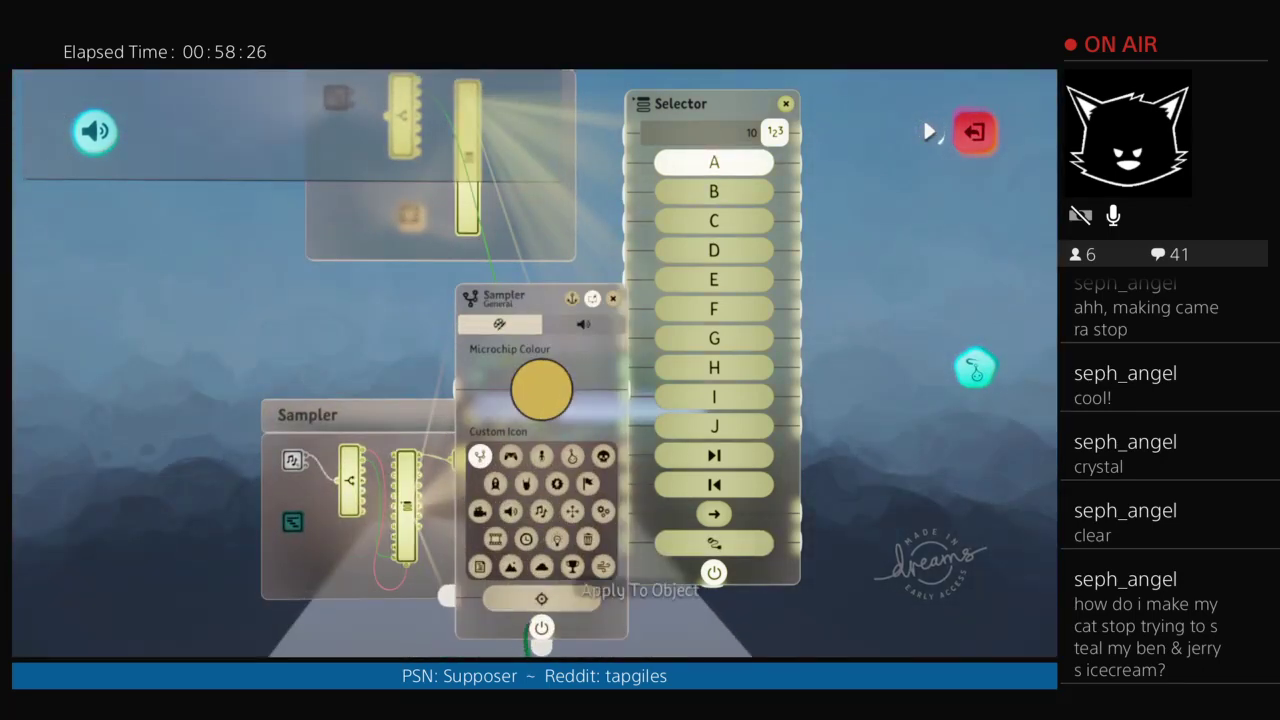
key(Escape)
click(380, 243)
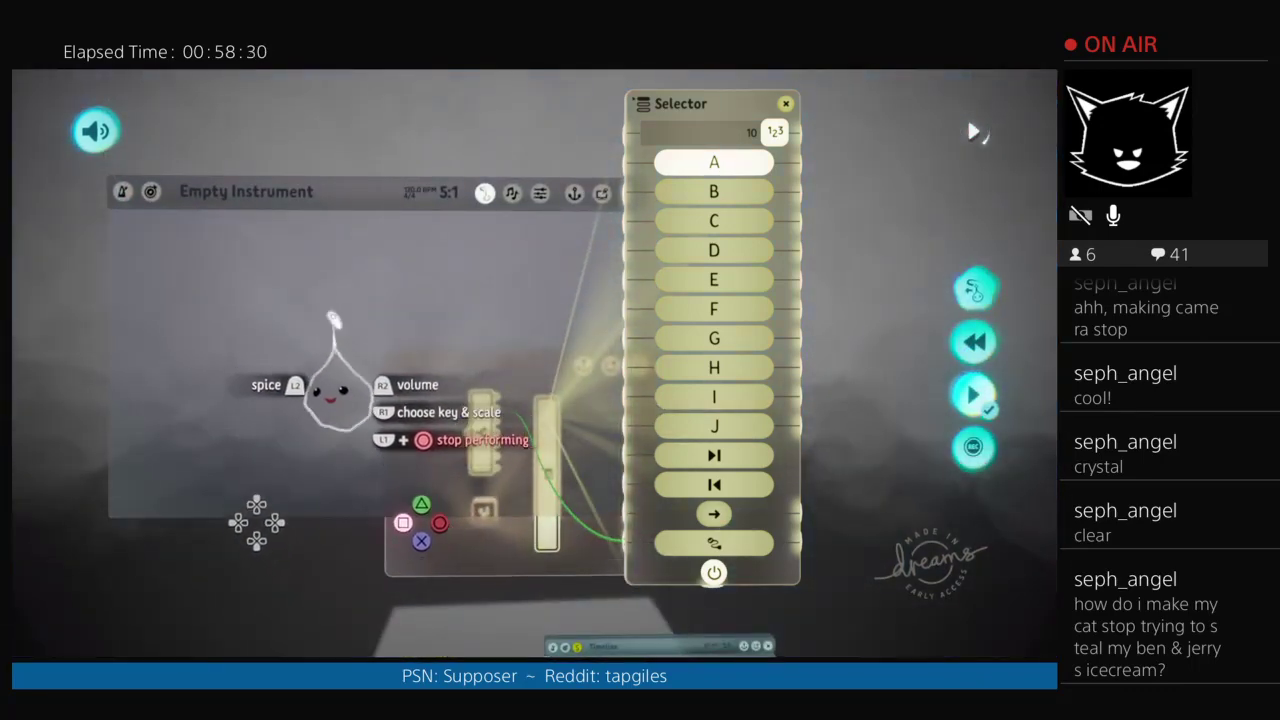
drag(359, 195, 392, 500)
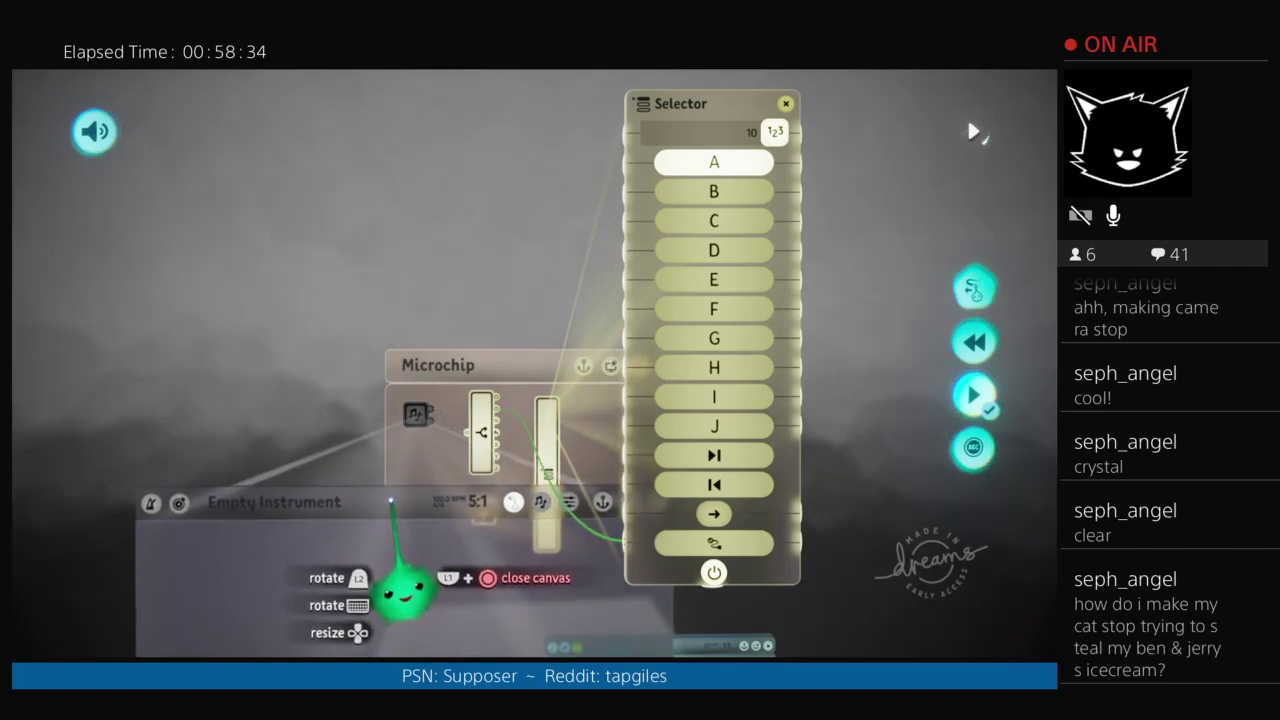
drag(392, 500, 346, 233)
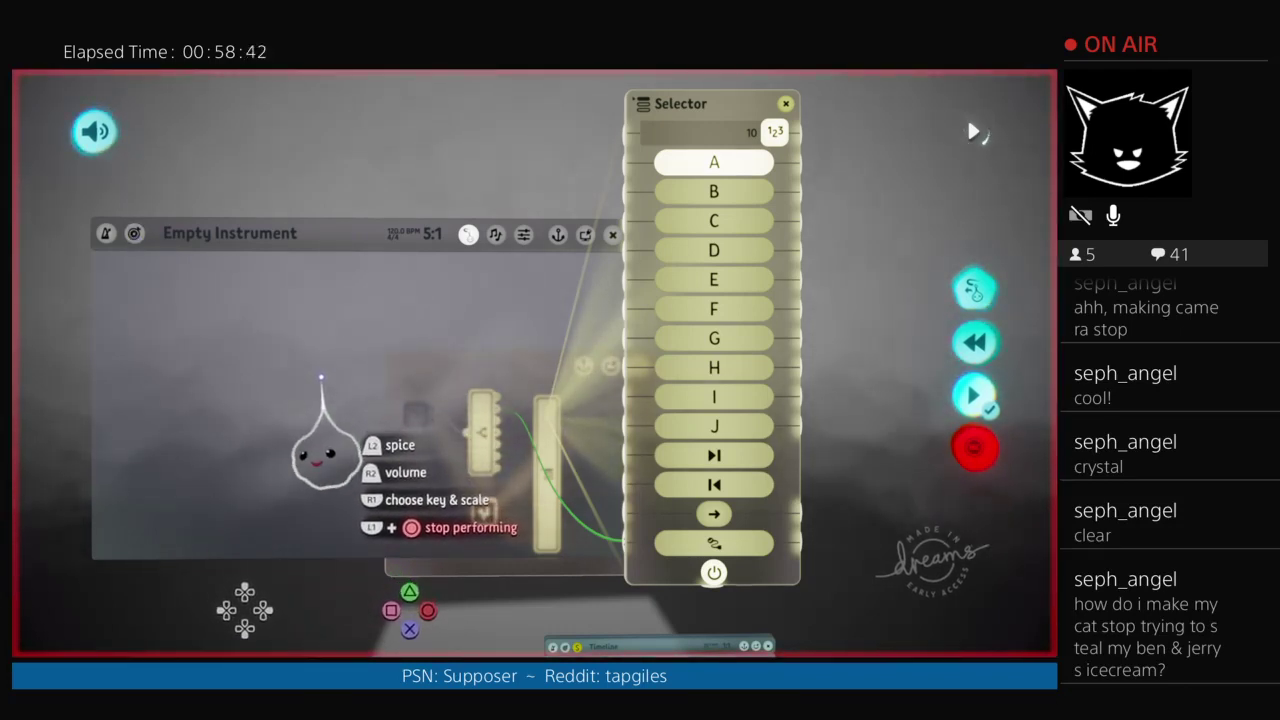
Step: Record a short test performance on the Empty Instrument, stop performing and clear the recording
key(Left)
key(Right)
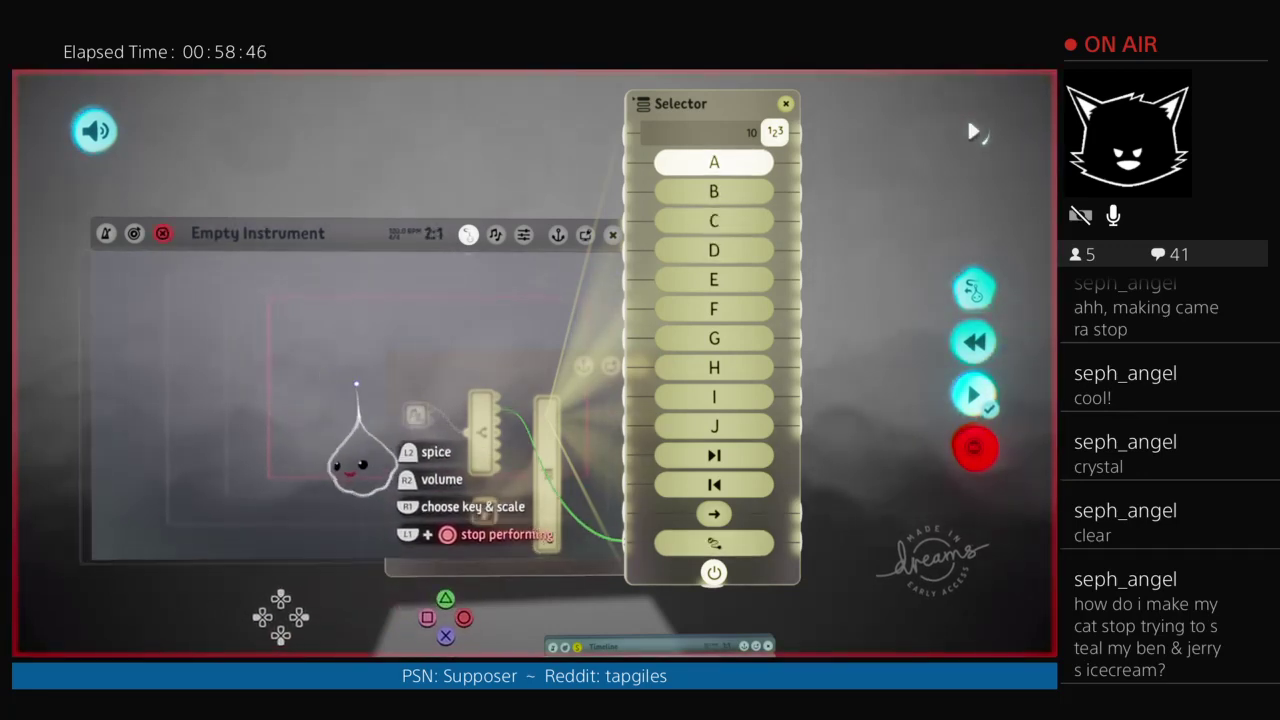
key(space)
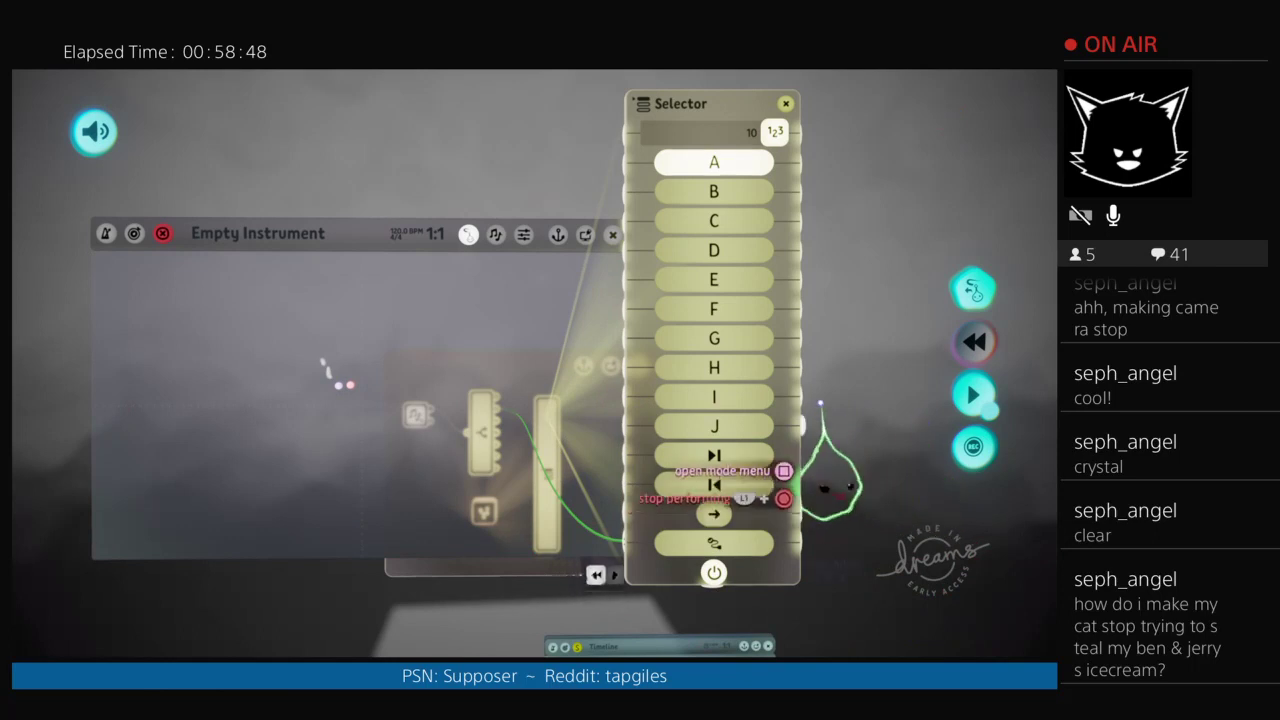
key(Escape)
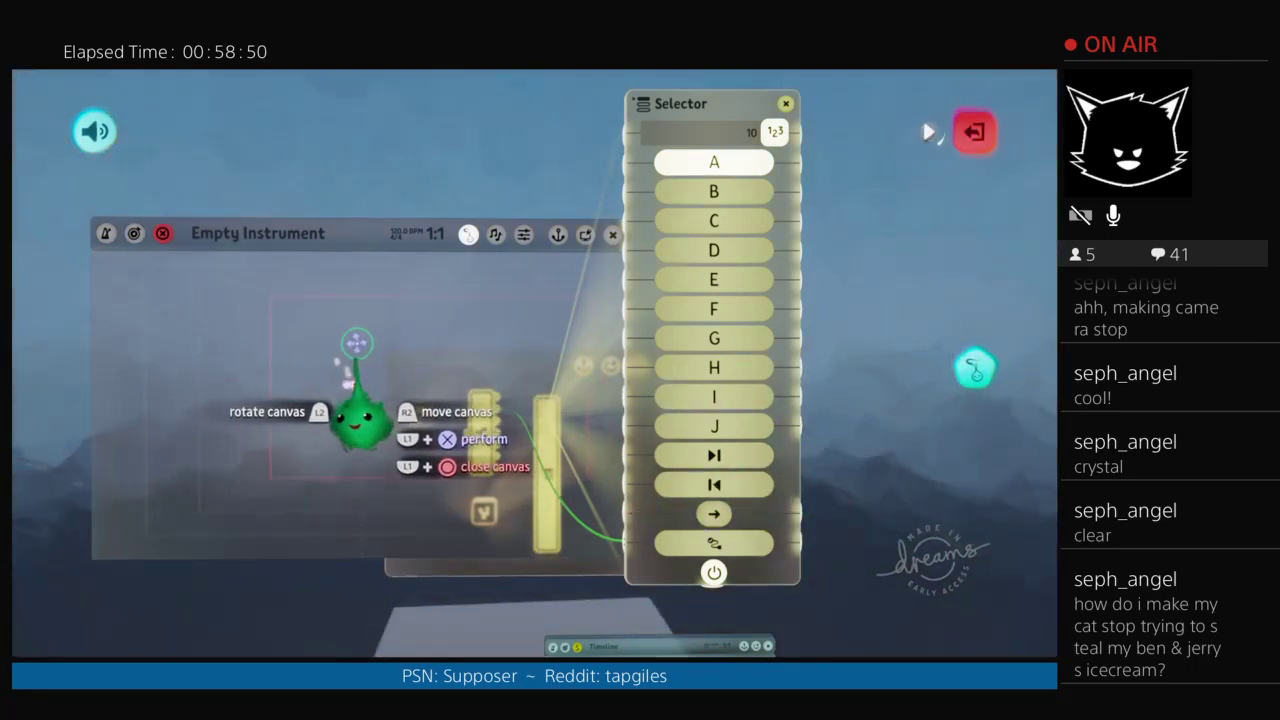
click(164, 234)
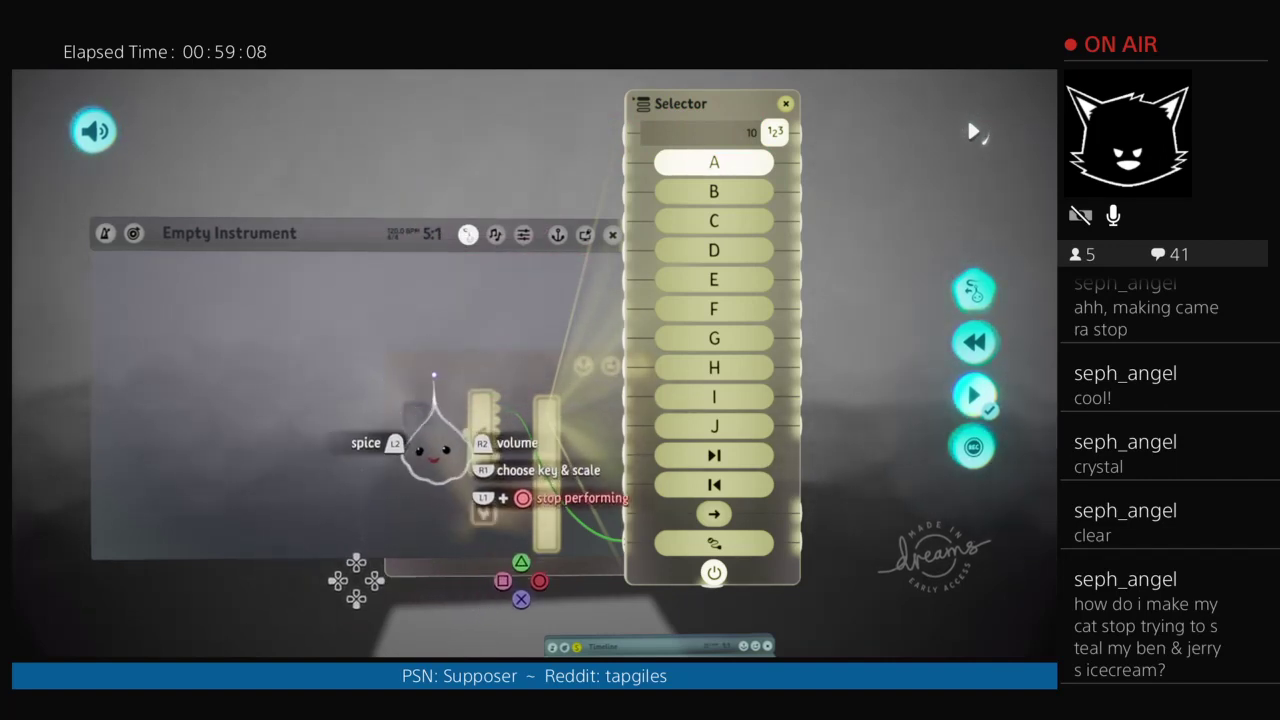
Step: Perform notes on the Empty Instrument again, check its sound settings and stop performing
key(Left)
key(Left)
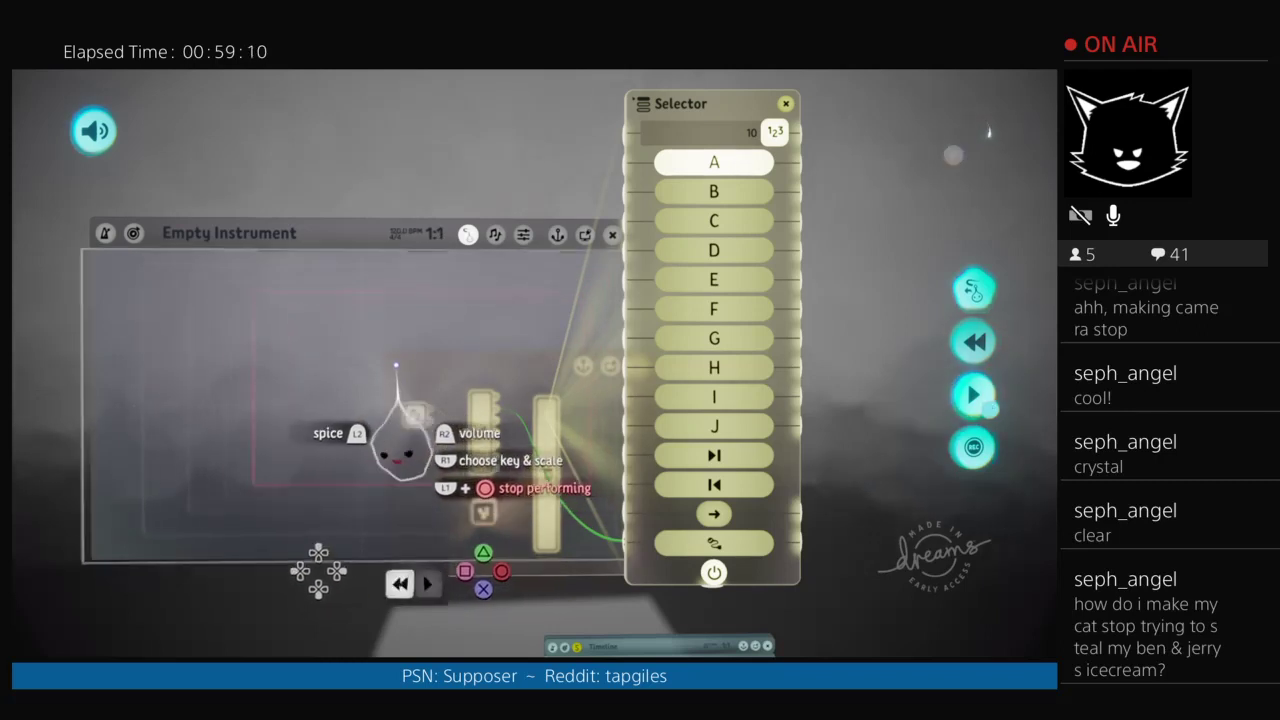
click(386, 363)
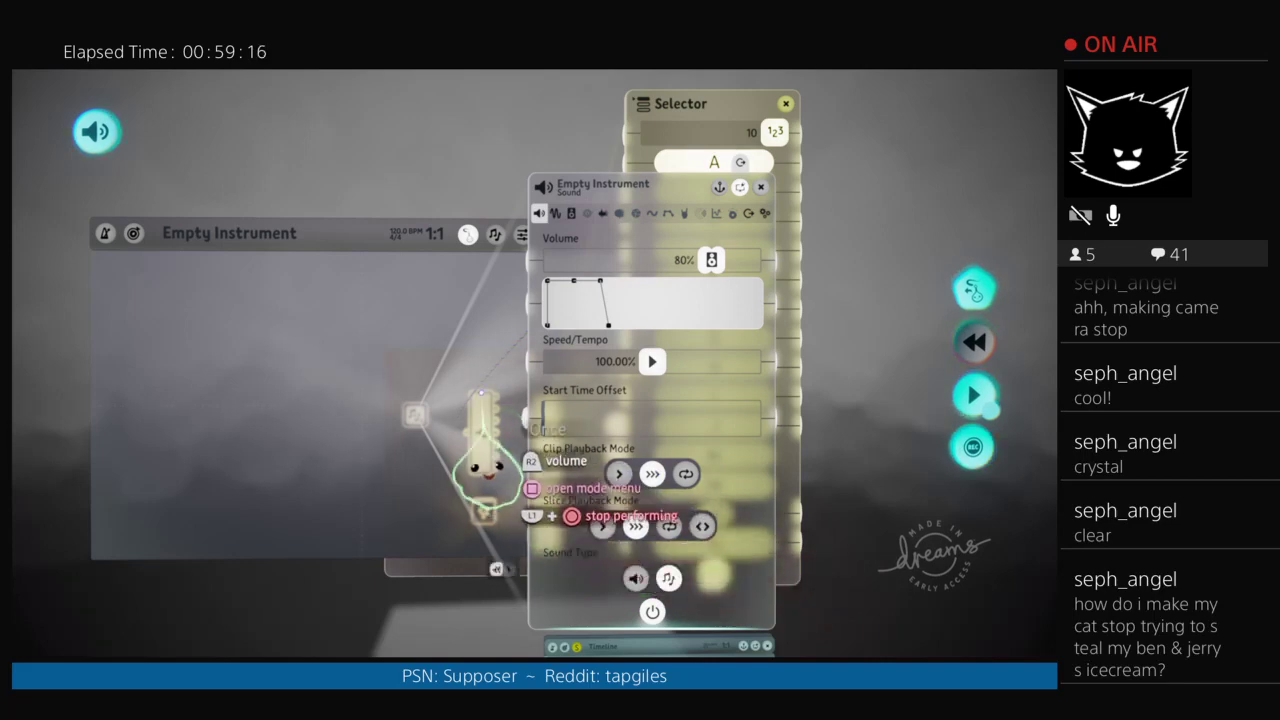
key(Escape)
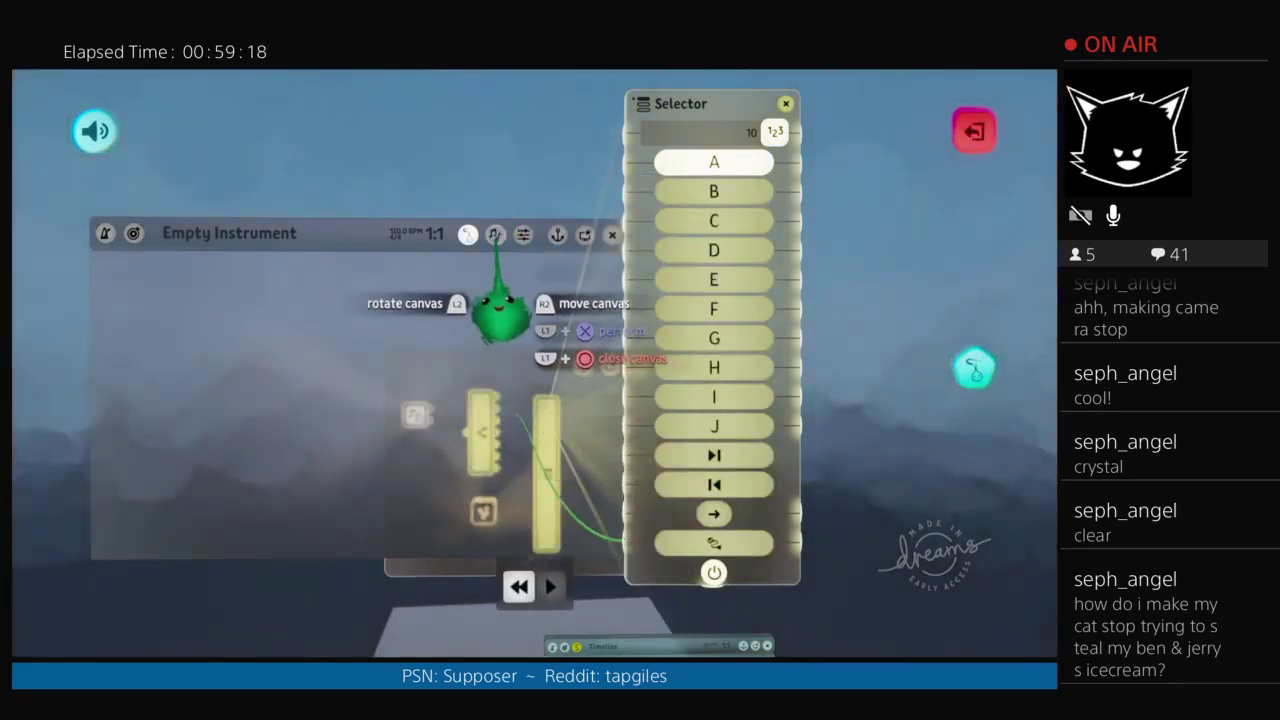
Step: Move the Selector's settings clear of the Empty Instrument canvas, open the performing view, check the instrument's sound settings and stop performing
drag(667, 316, 810, 289)
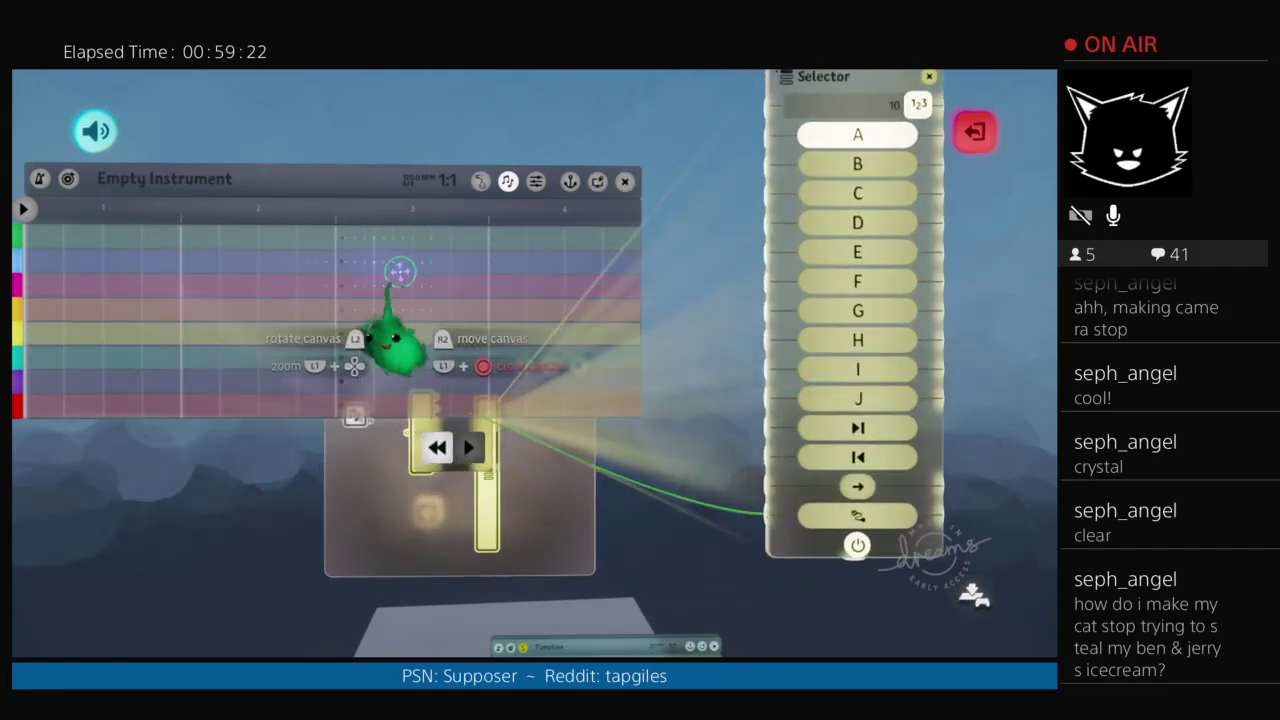
click(481, 182)
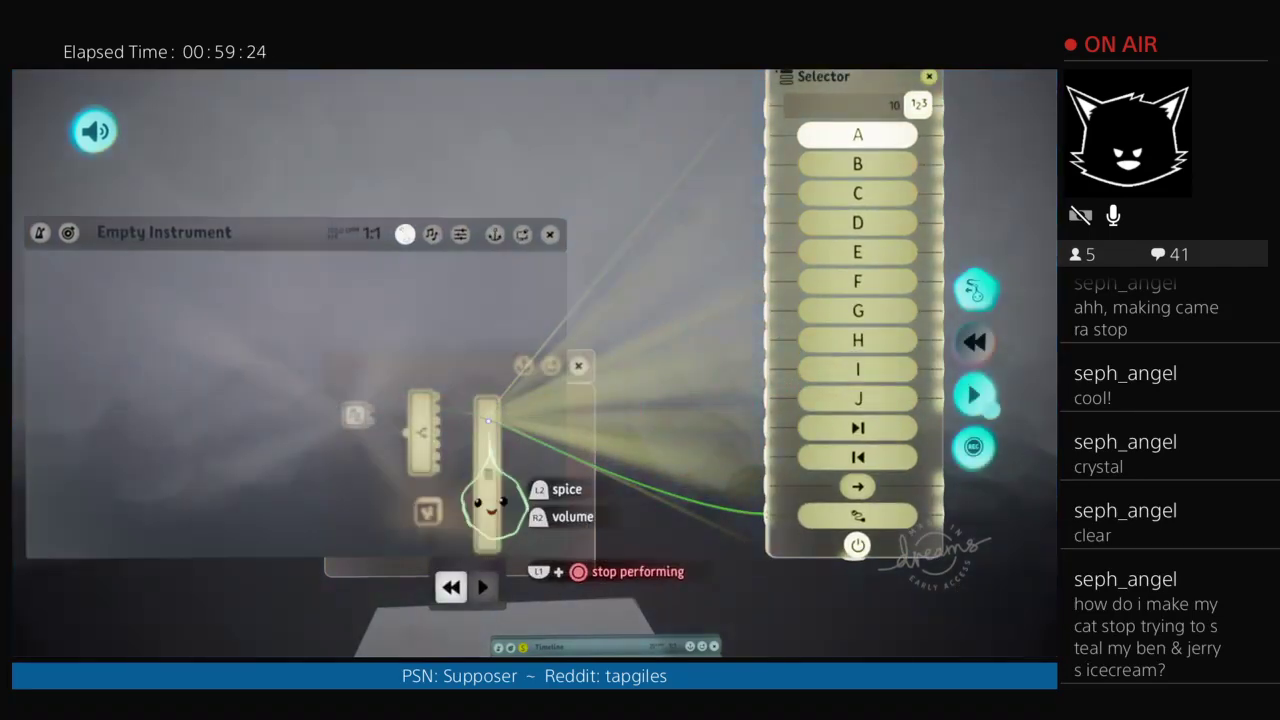
click(445, 412)
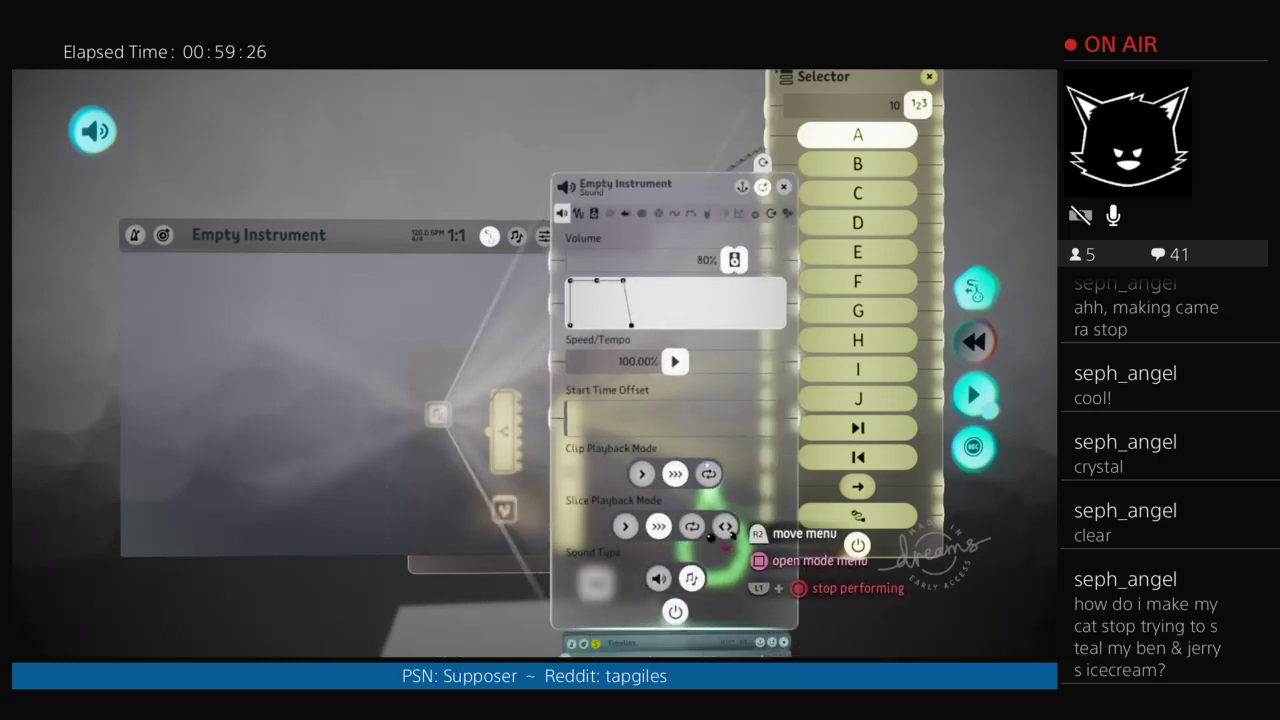
key(Escape)
key(Escape)
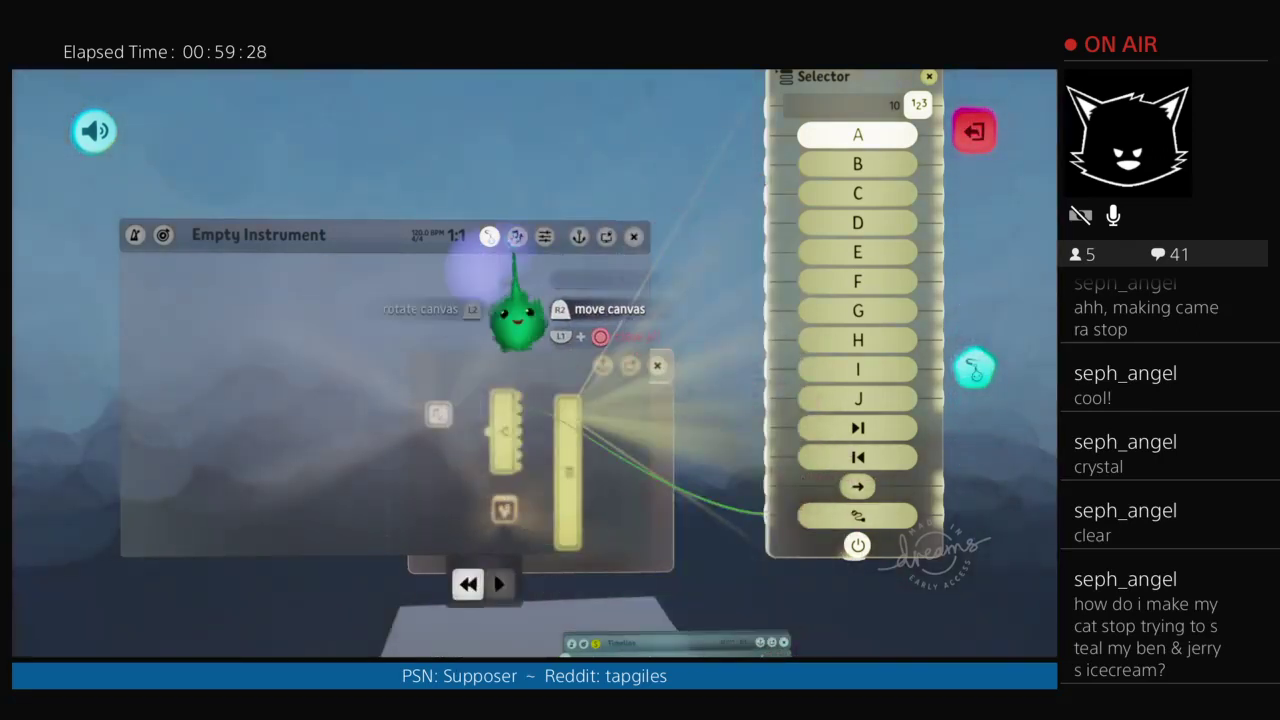
Step: View the Empty Instrument's note canvas, perform notes to test the Selector's ports, stop performing and close both windows
click(517, 237)
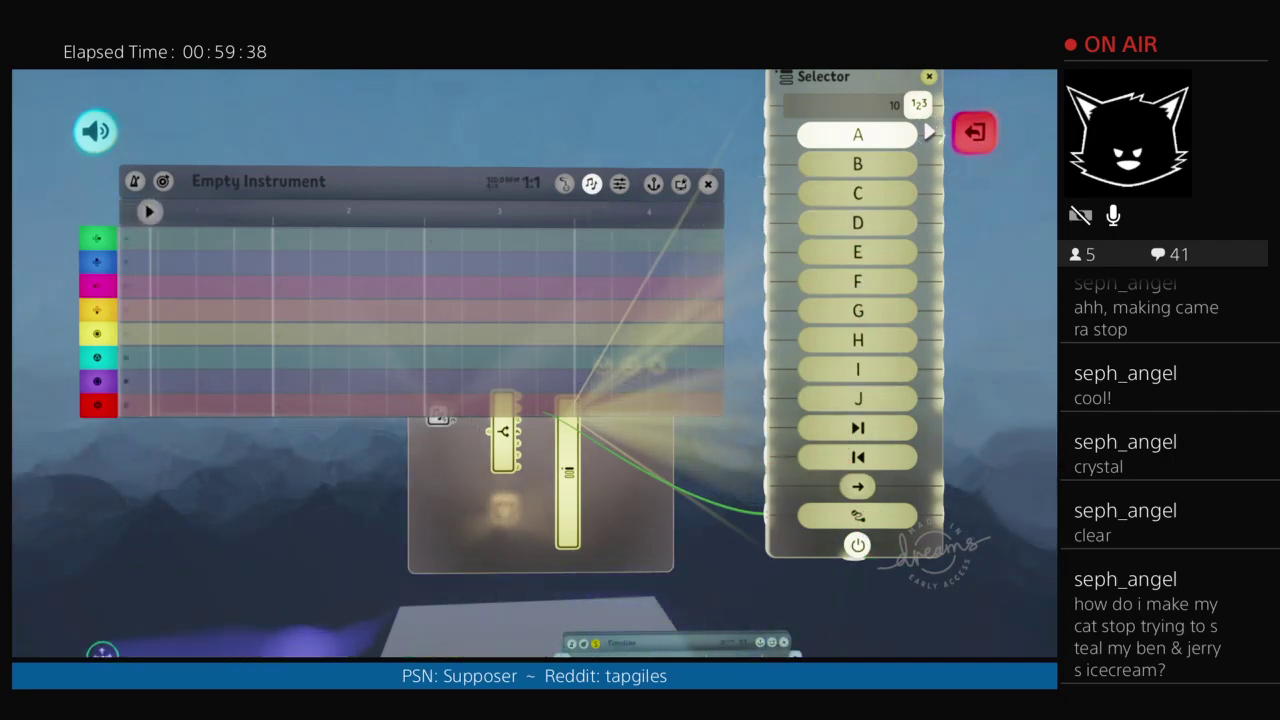
click(591, 183)
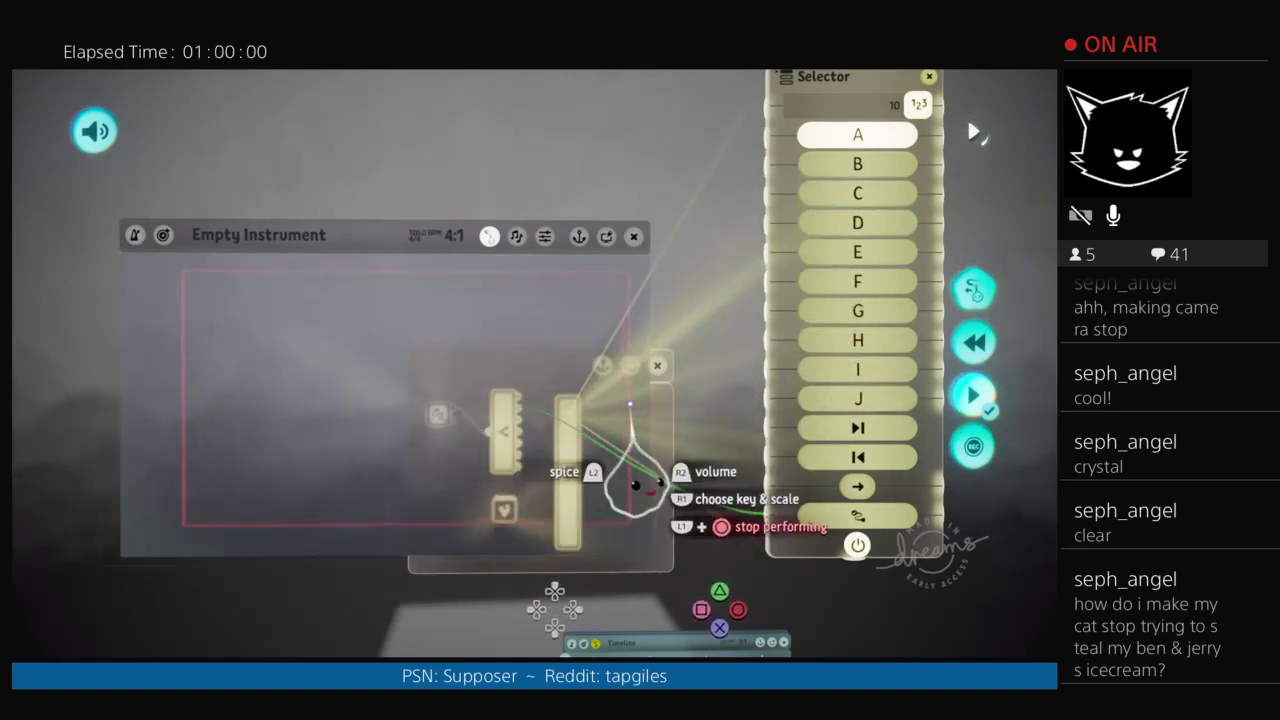
key(Escape)
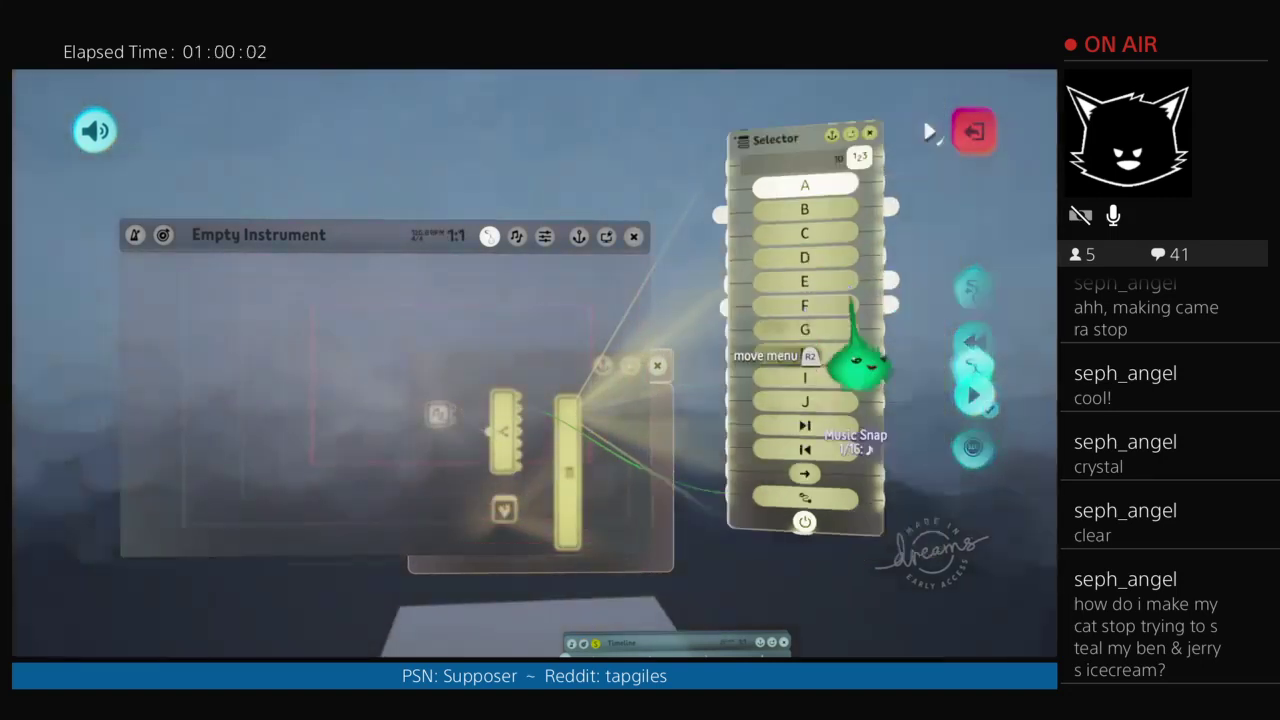
key(Escape)
key(Escape)
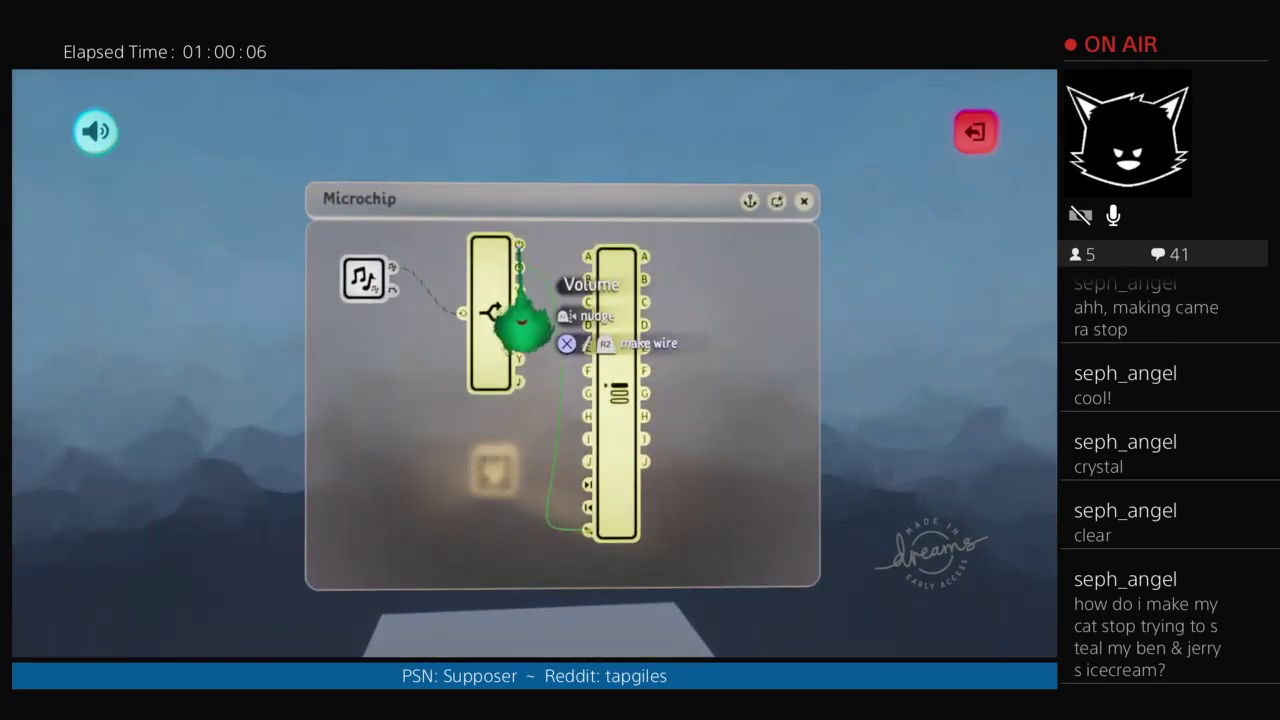
Step: Wire the Splitter's Volume output to the Selector's power input
drag(520, 320, 564, 352)
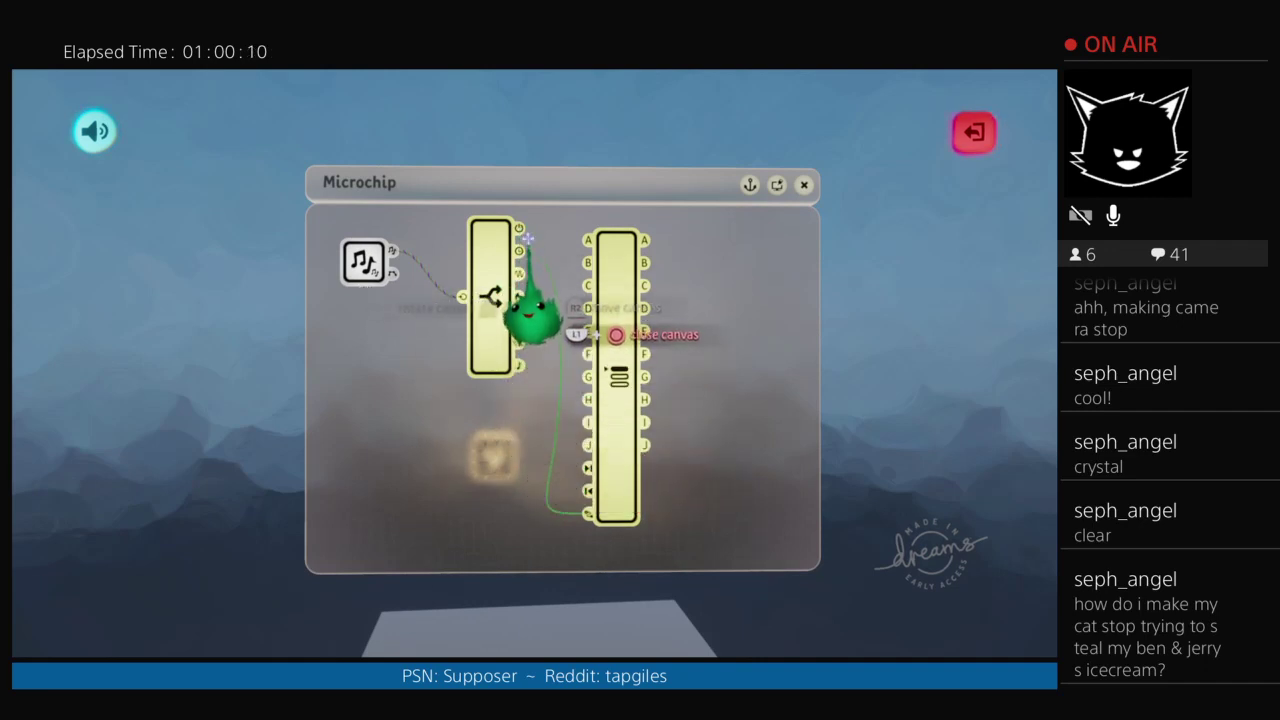
click(609, 478)
click(460, 626)
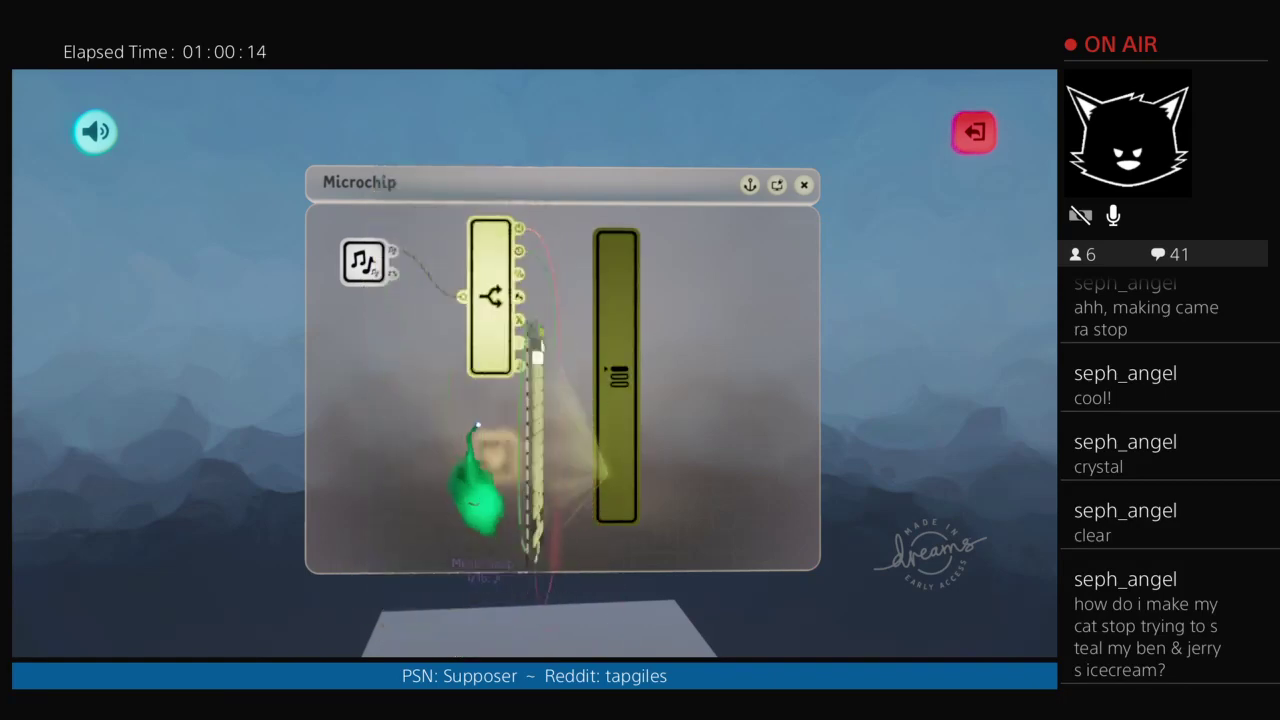
Step: Reopen the Empty Instrument for performing and arrange the Selector's settings beside its canvas
click(339, 283)
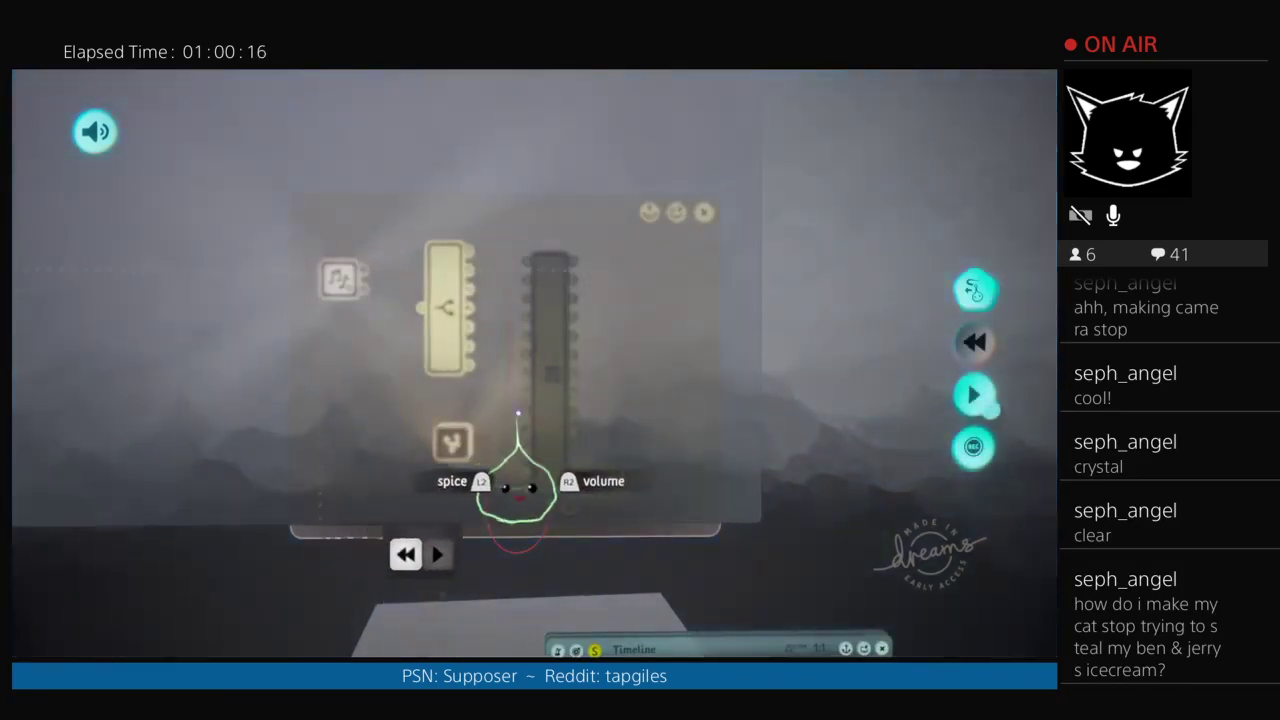
drag(476, 158, 331, 242)
click(586, 371)
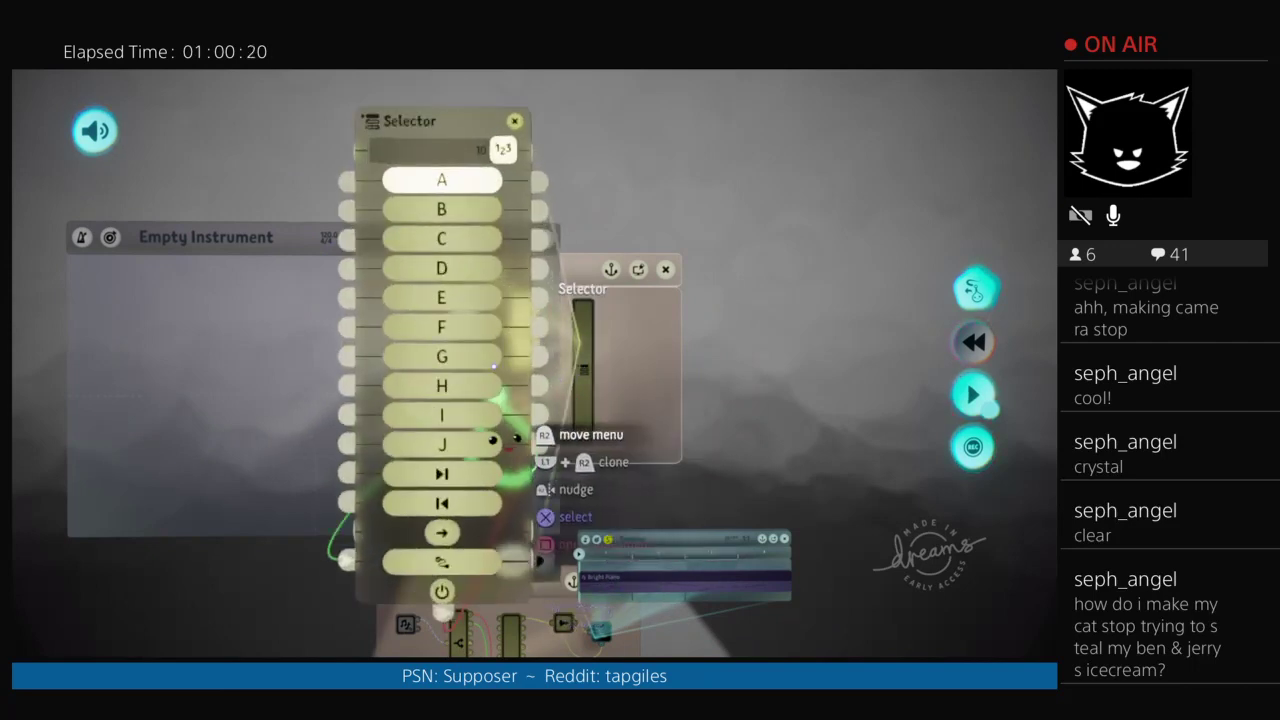
drag(491, 371, 907, 399)
drag(338, 243, 434, 215)
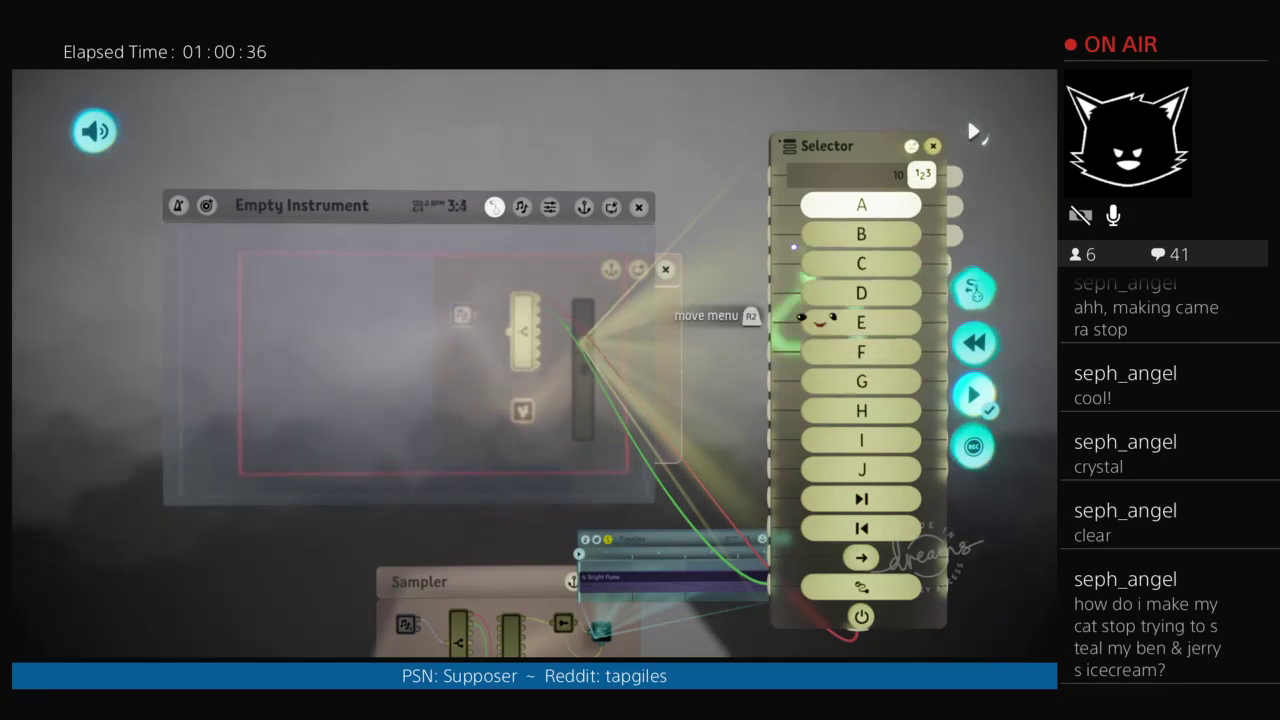
Step: Perform notes on the Empty Instrument, set the Selector's number of ports to 8, test again and close both windows
click(460, 375)
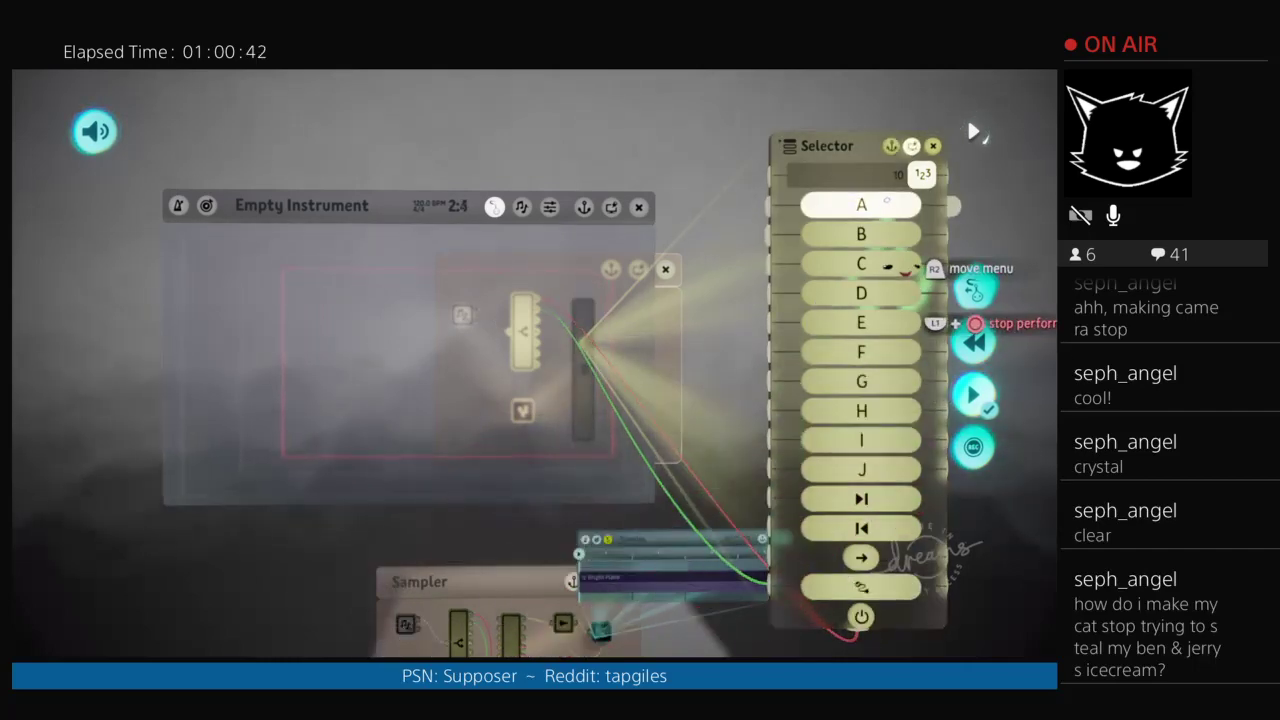
drag(922, 175, 907, 178)
click(487, 352)
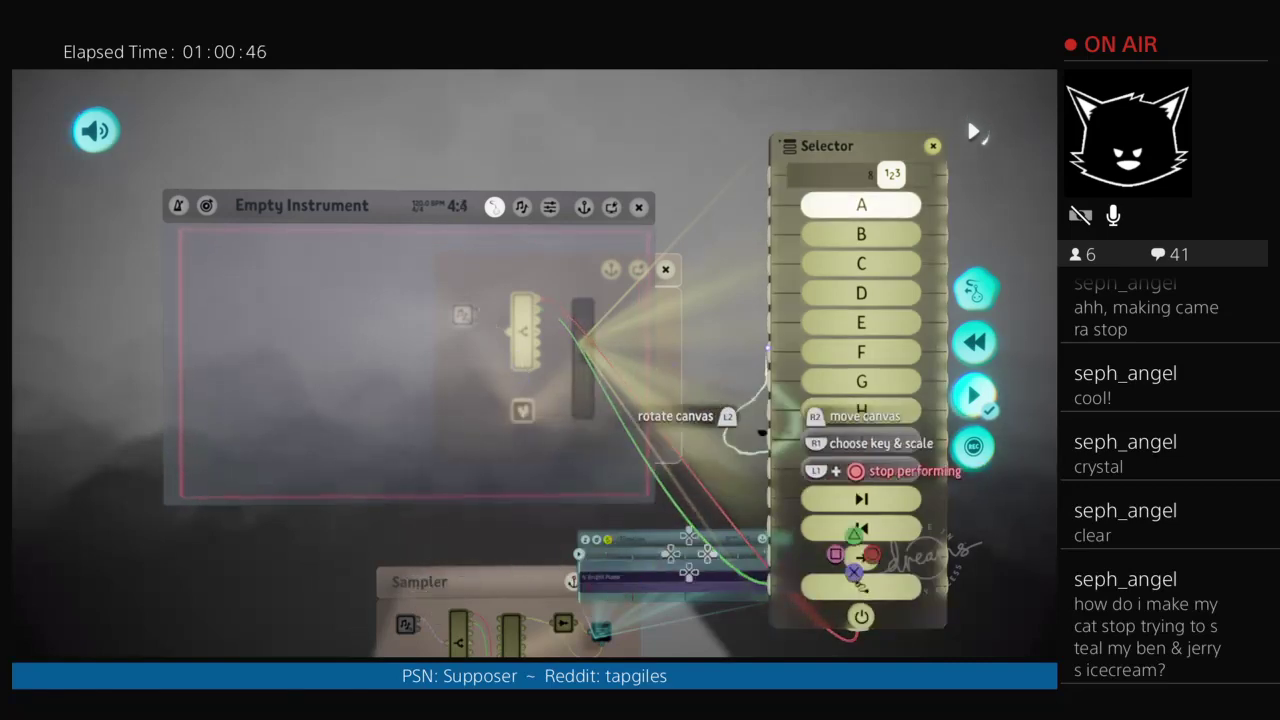
key(Escape)
key(Escape)
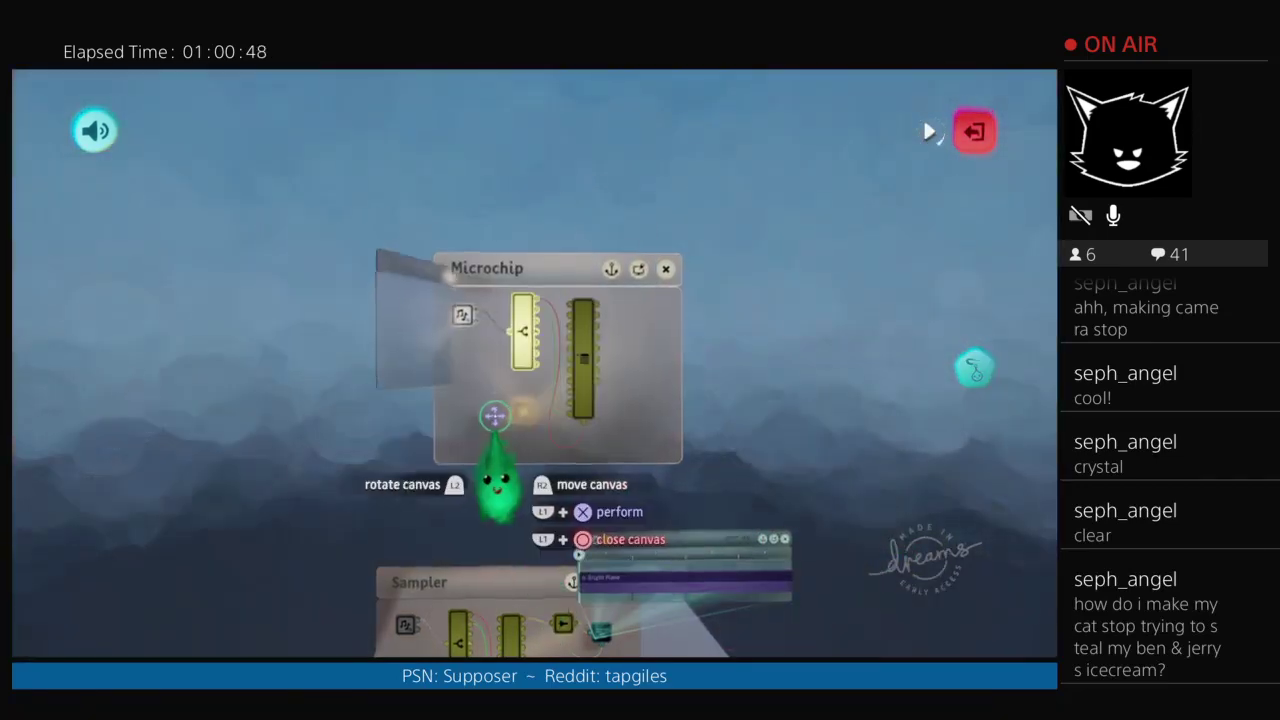
Step: Widen the Microchip canvas to make room beside the Selector
scroll(494, 417, up, 5)
scroll(643, 374, down, 2)
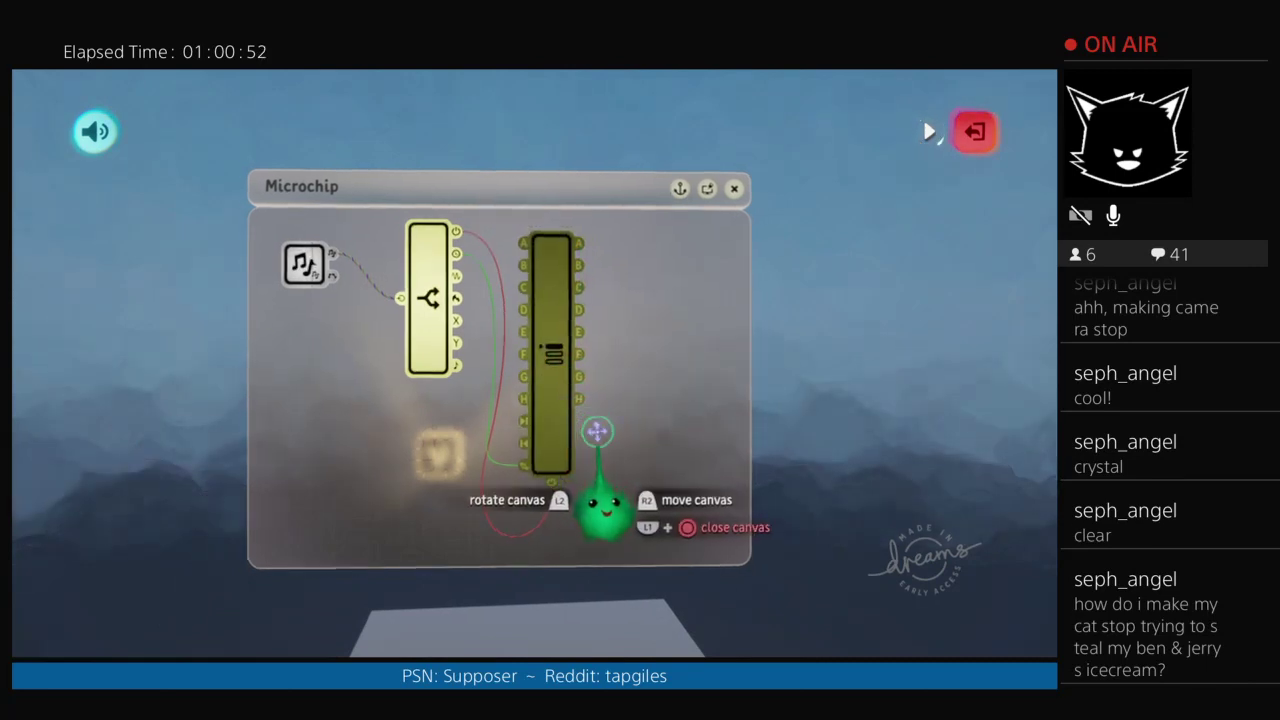
drag(735, 319, 866, 322)
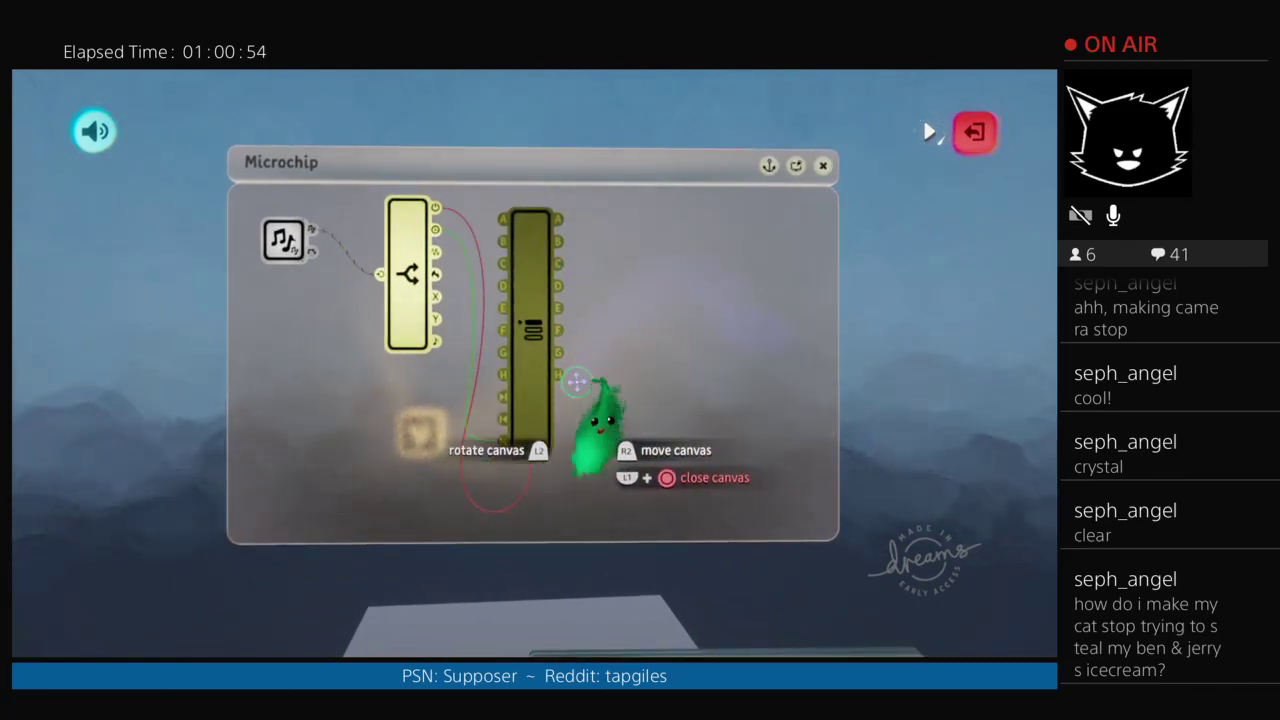
drag(600, 654, 584, 595)
drag(586, 210, 585, 295)
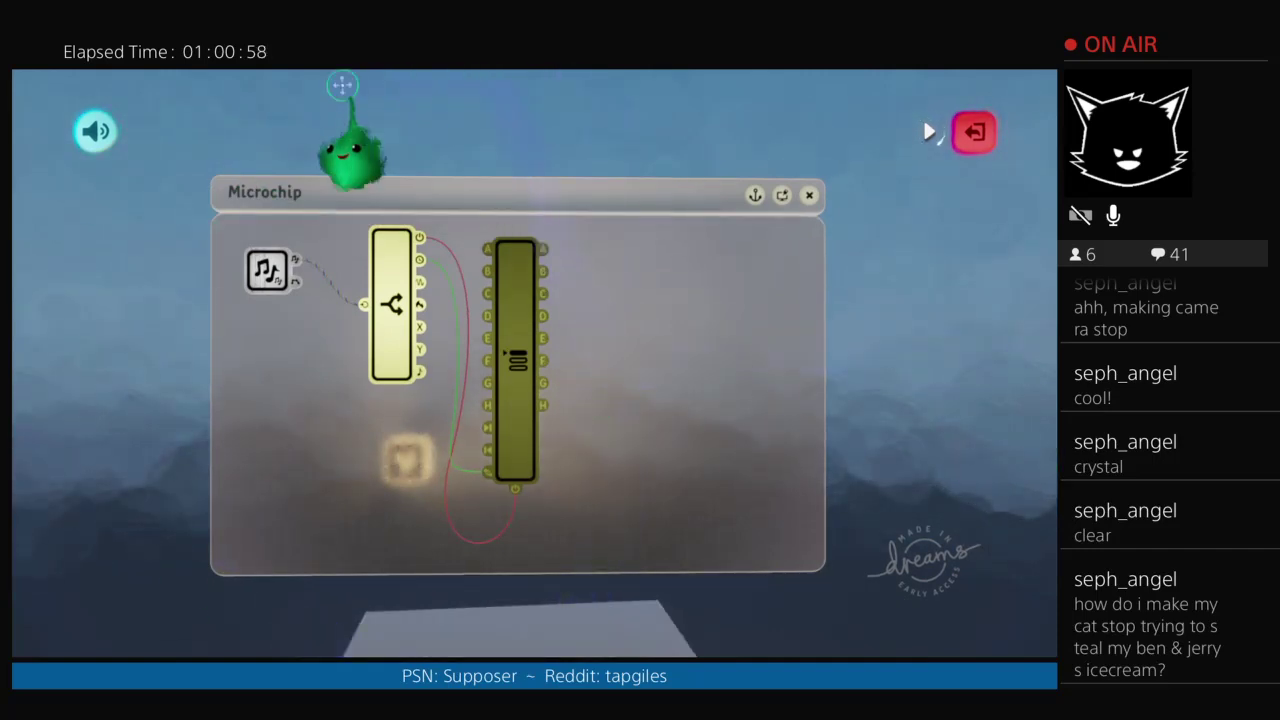
drag(303, 300, 420, 310)
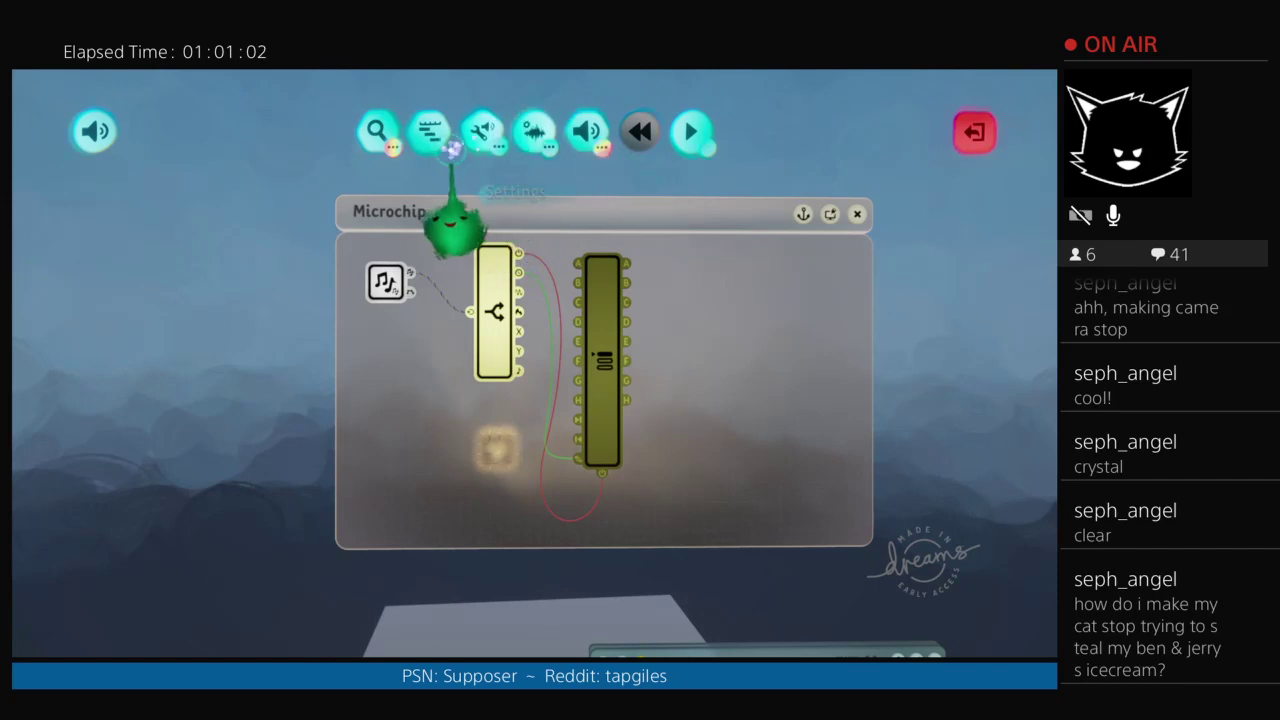
Step: Leave sound mode, place a Controller Sensor below the Empty Instrument in the microchip and open its settings
click(442, 145)
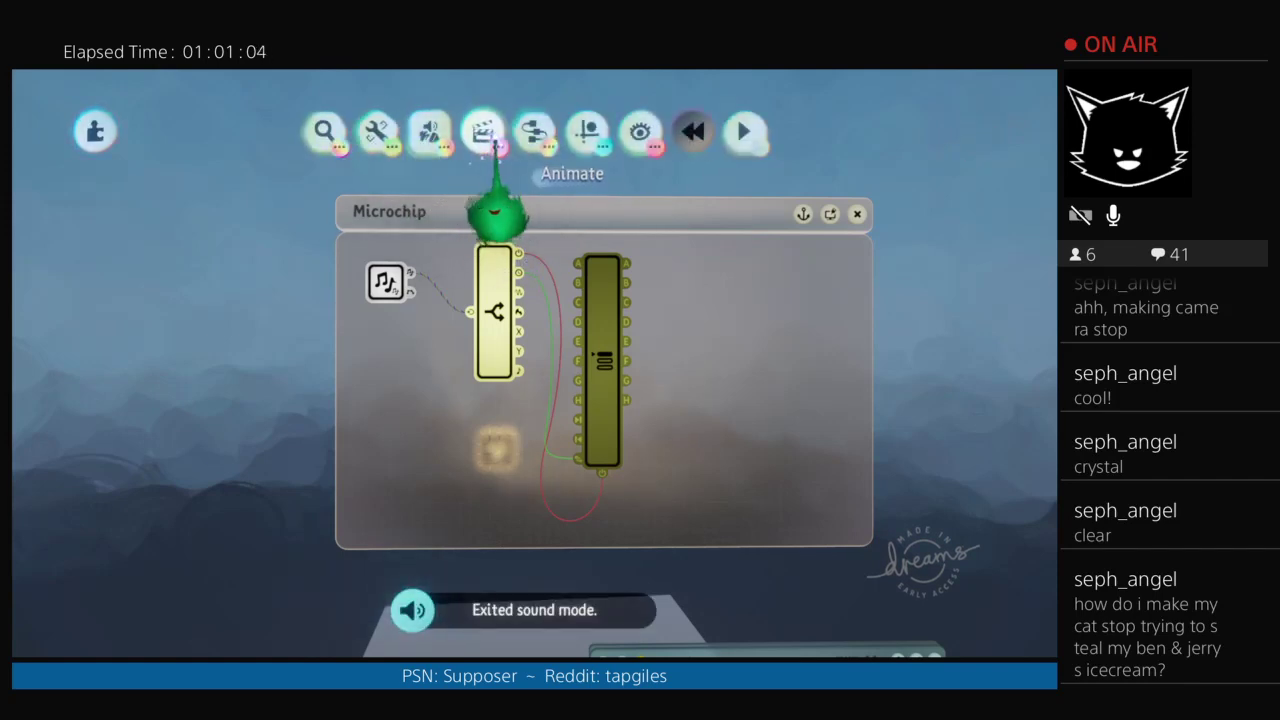
click(534, 133)
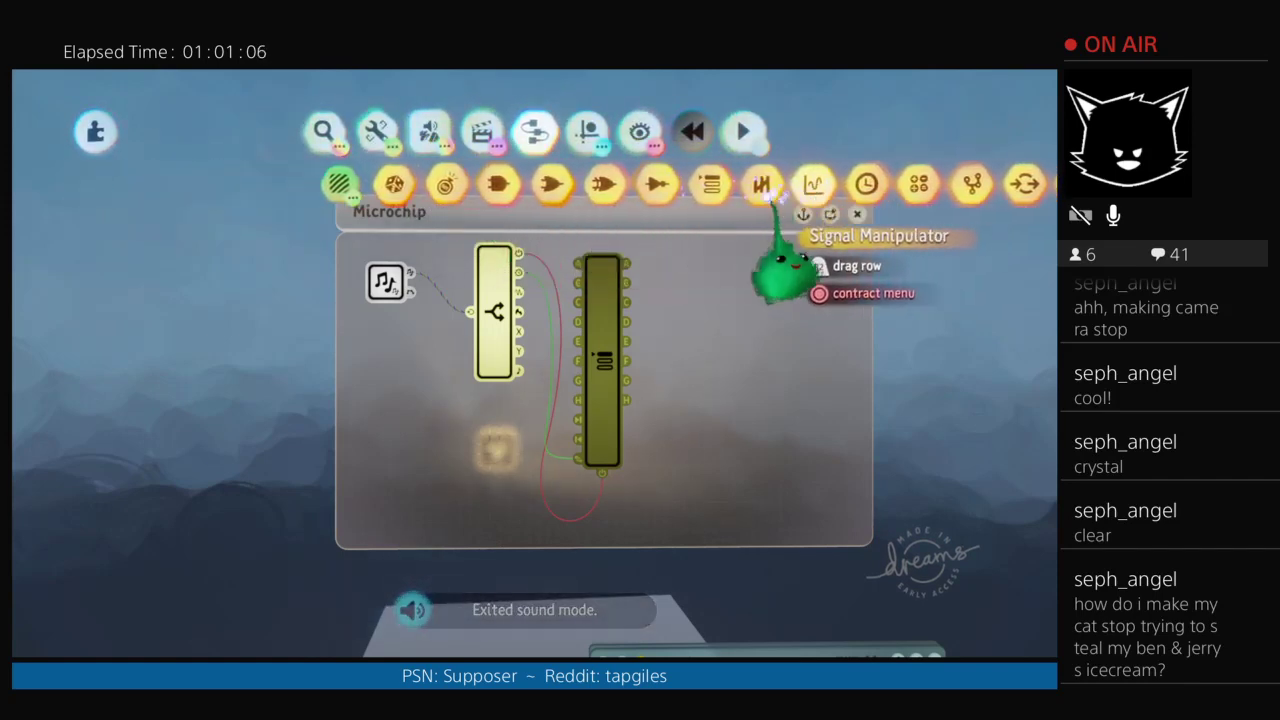
click(345, 190)
drag(363, 200, 646, 200)
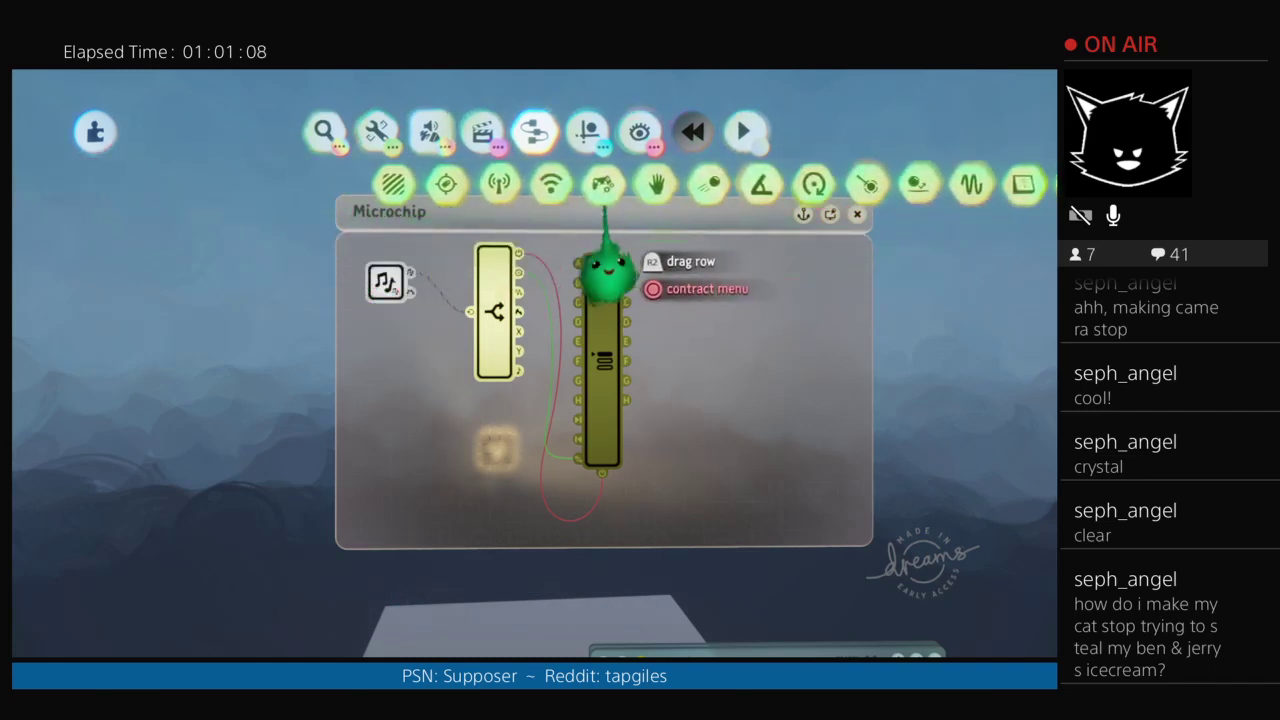
click(603, 183)
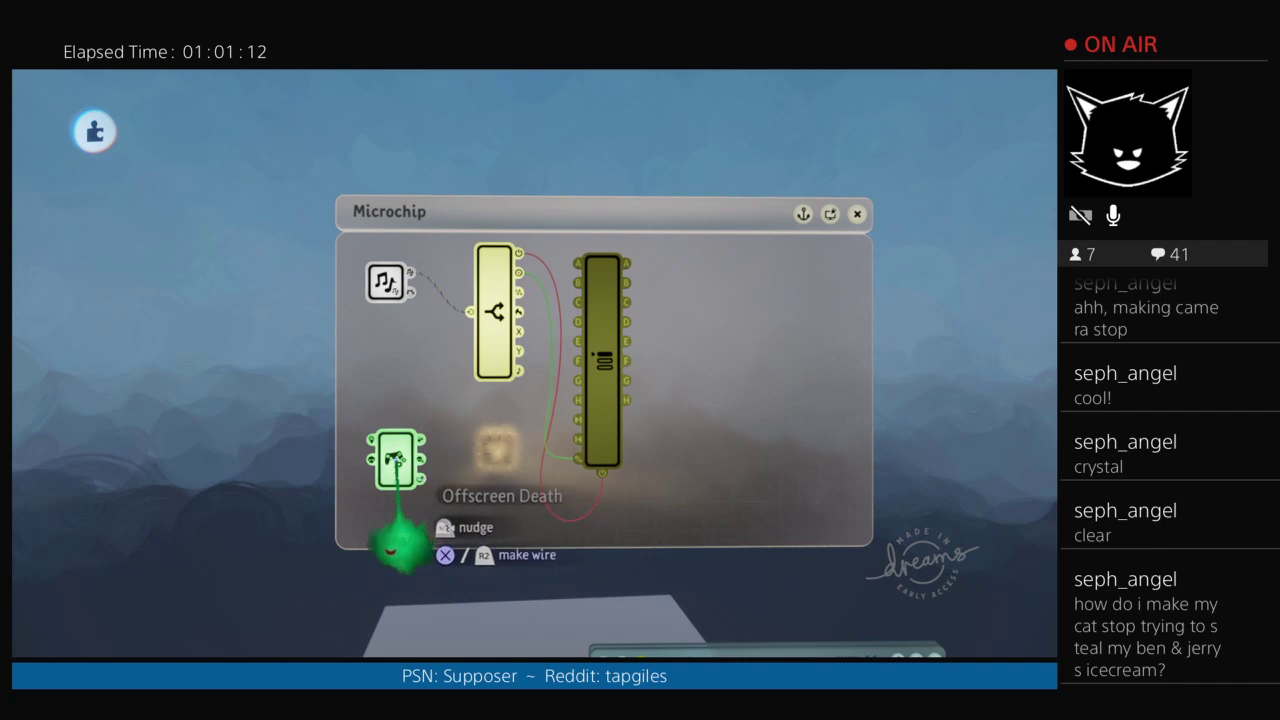
click(402, 466)
Step: Set the Controller Sensor's Possession Mode to its last option, examine its controller button outputs and delete the sensor
click(605, 200)
click(613, 246)
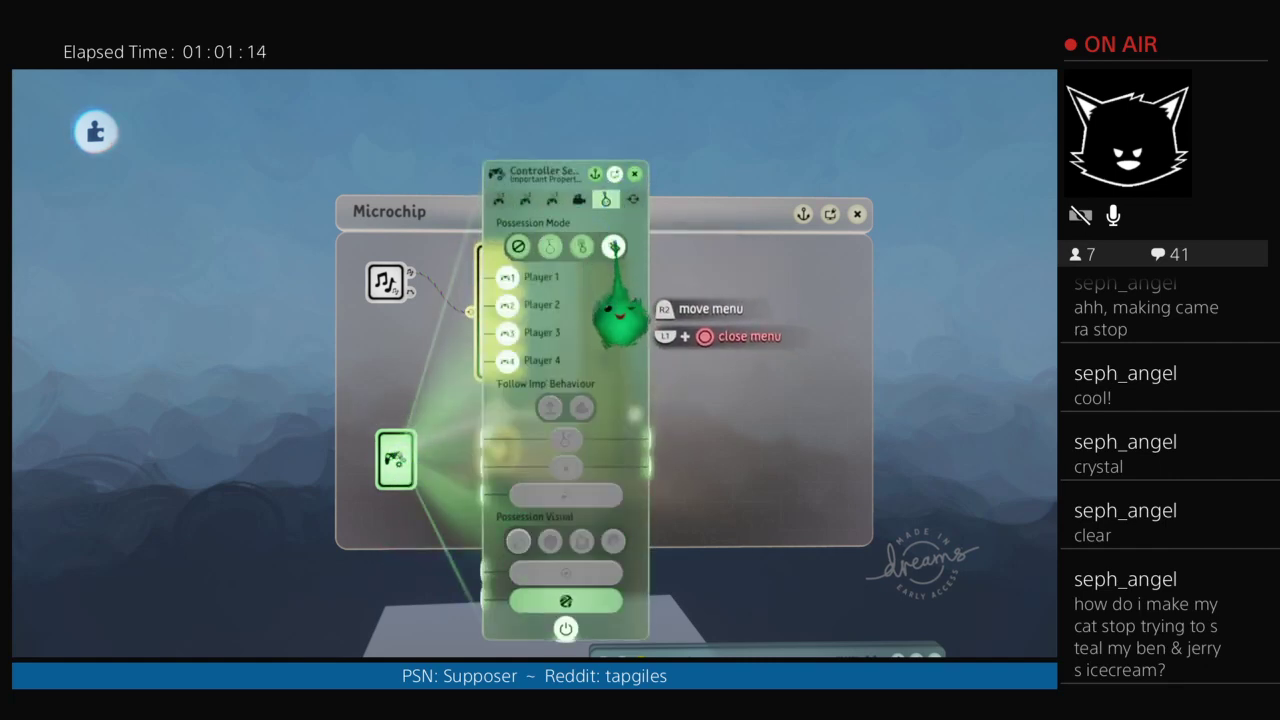
click(499, 200)
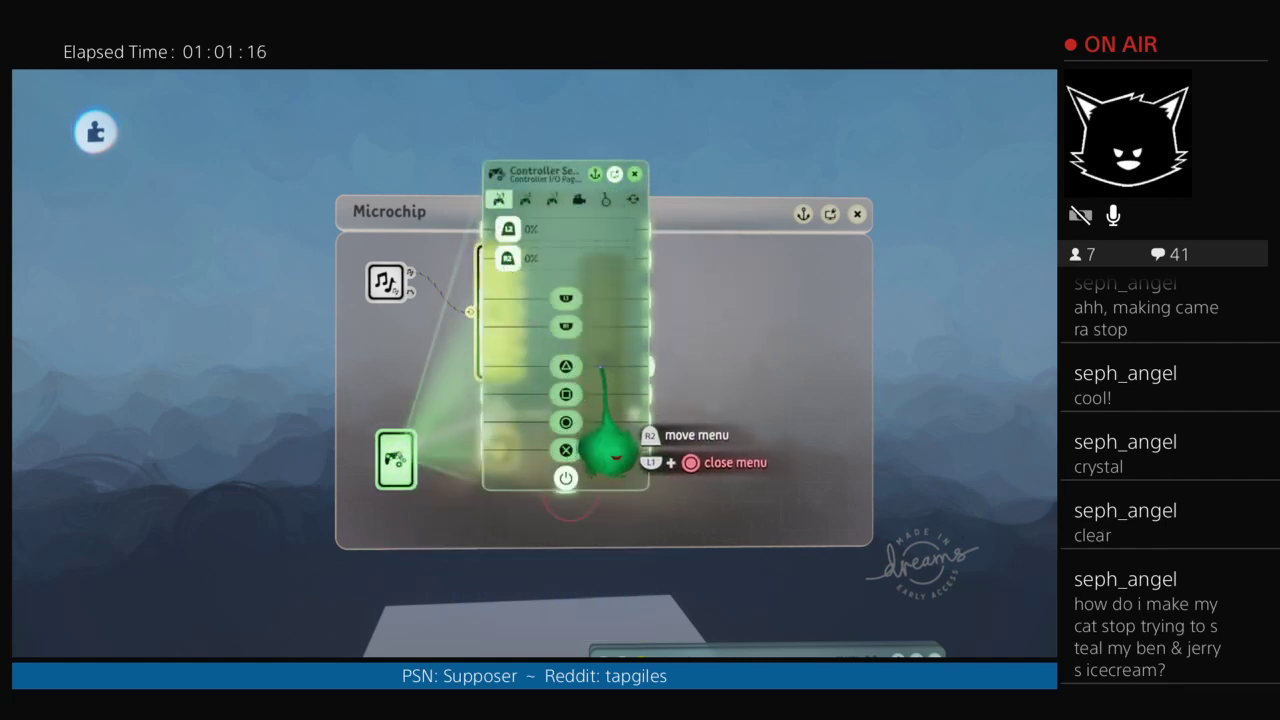
drag(603, 366, 462, 348)
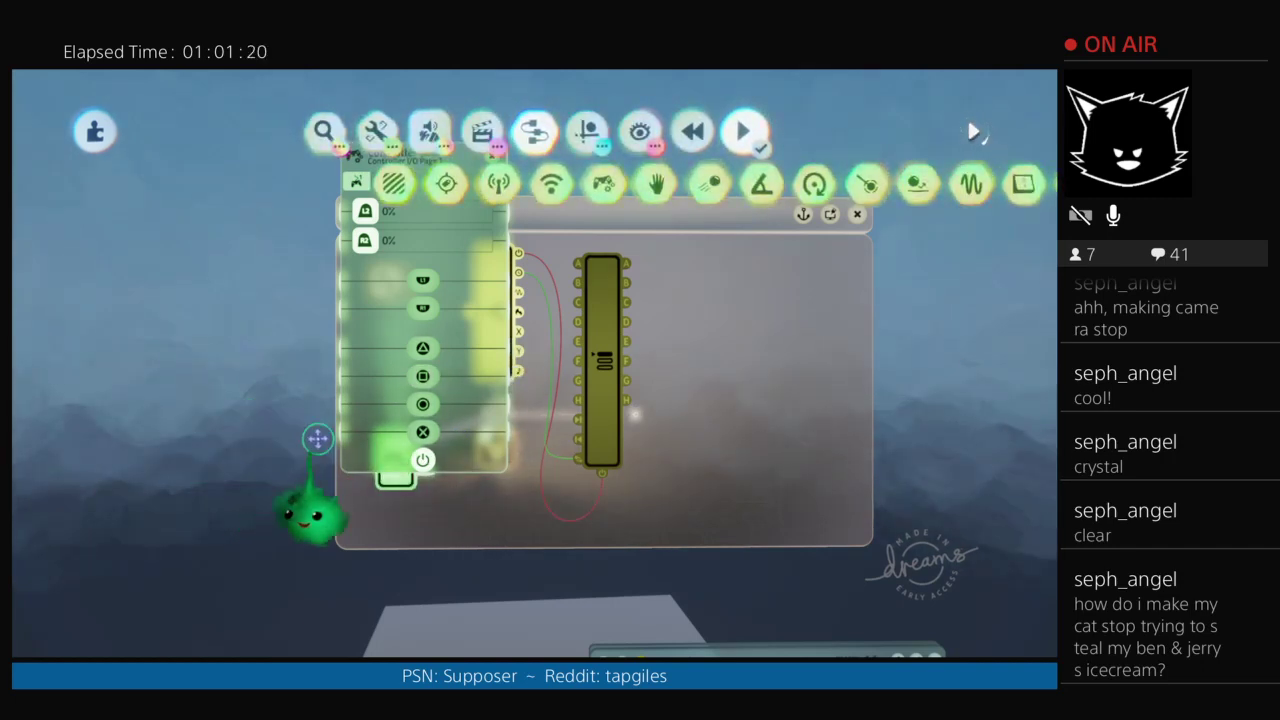
click(400, 467)
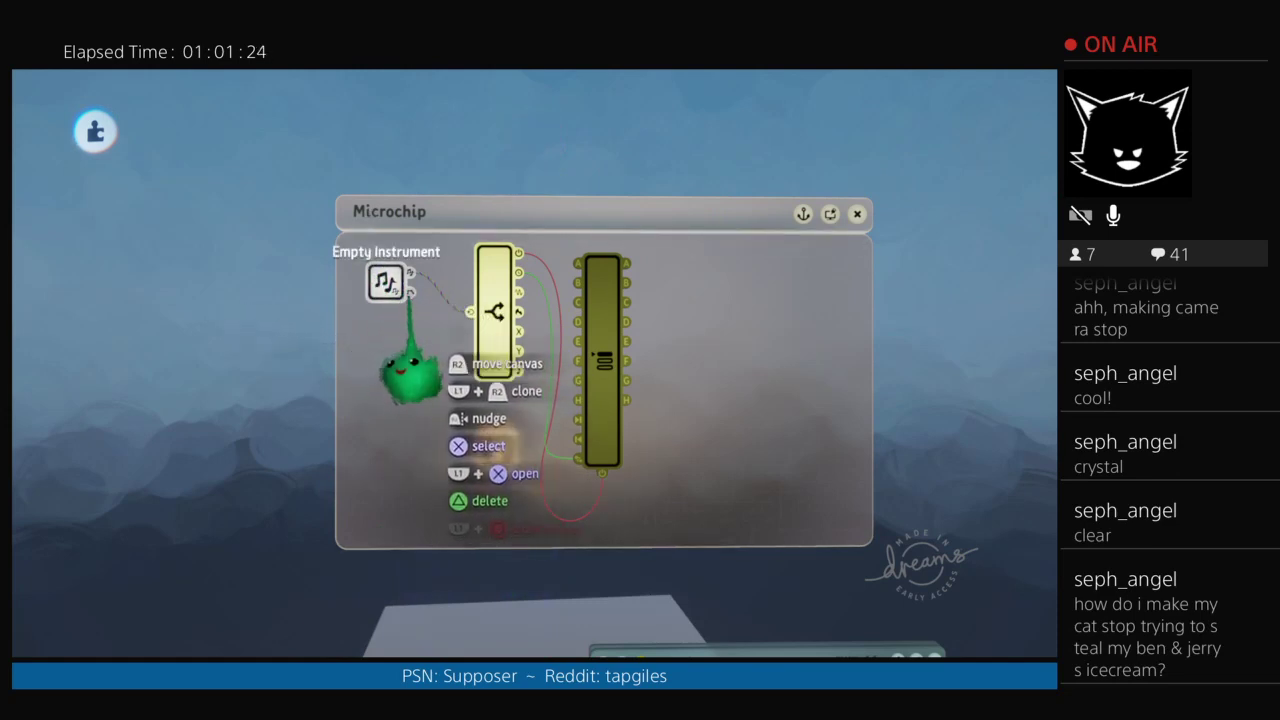
Step: Extend the Microchip canvas upward and rearrange the Empty Instrument, Splitter and Selector inside it
drag(387, 286, 387, 306)
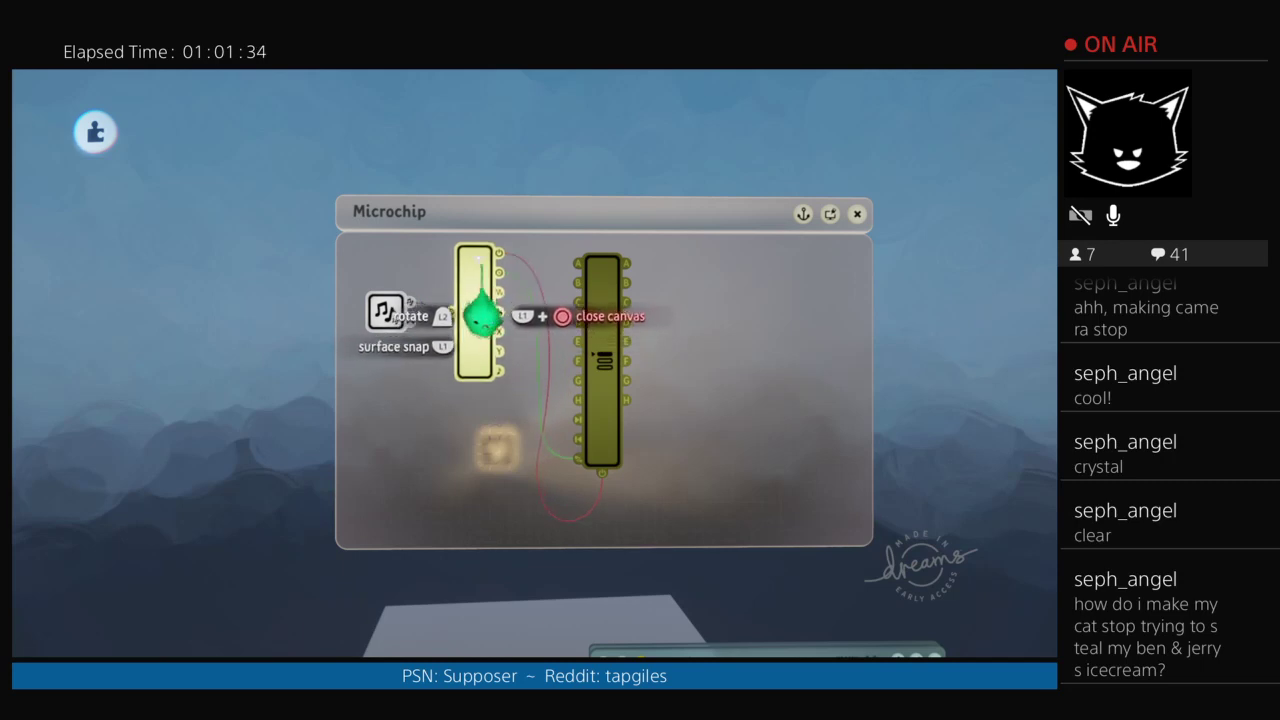
drag(626, 217, 621, 150)
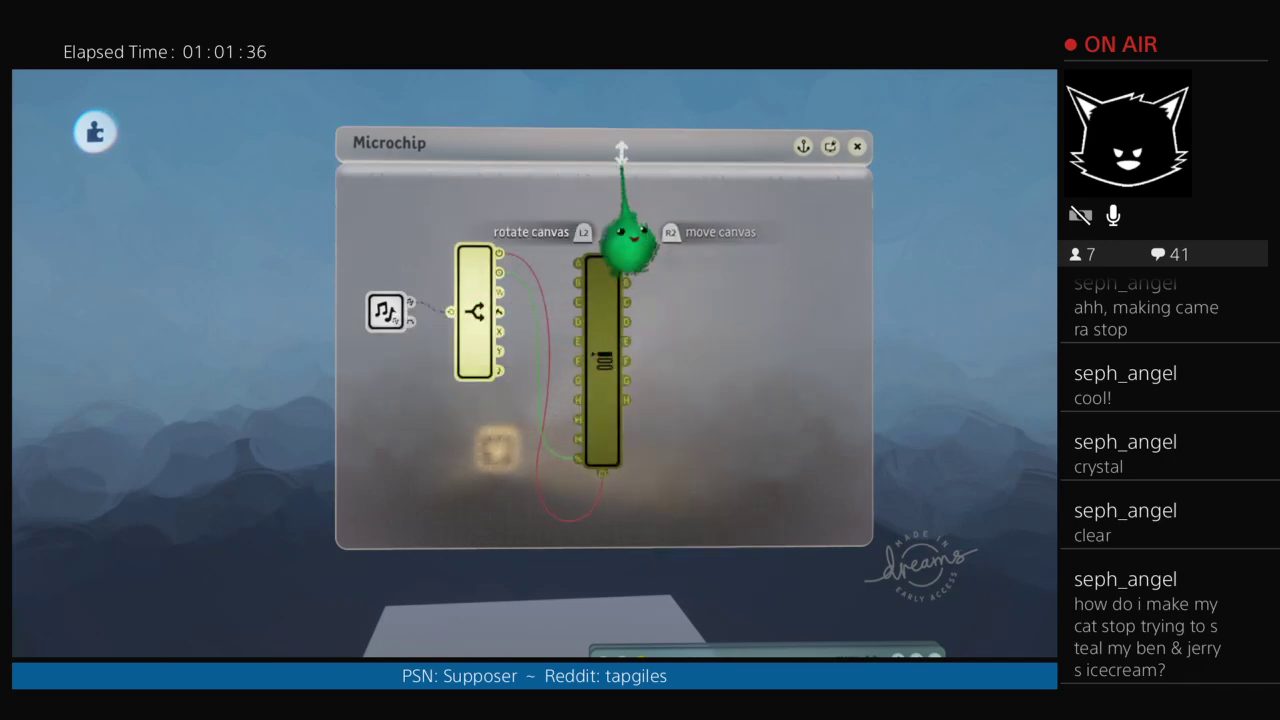
drag(600, 438, 590, 487)
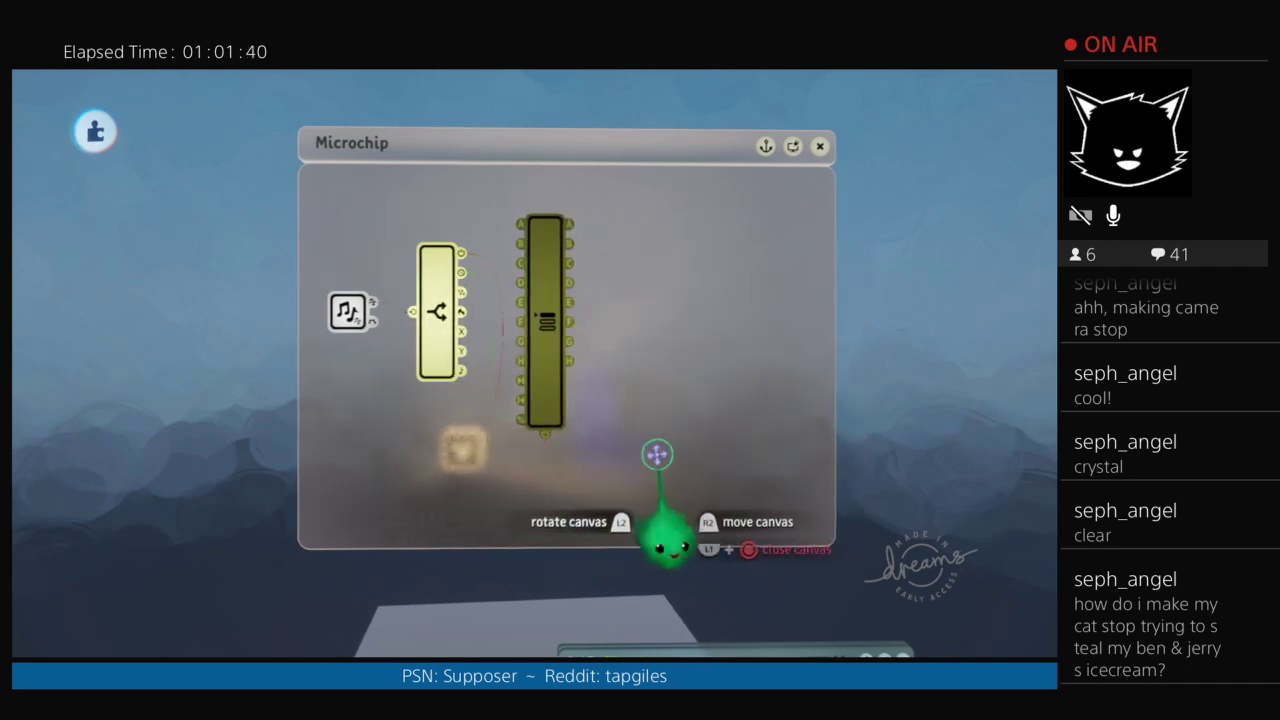
Step: Clone the Timeline from the Sampler chip into the Microchip, placing it below and beside the Selector
middle_drag(657, 457, 580, 354)
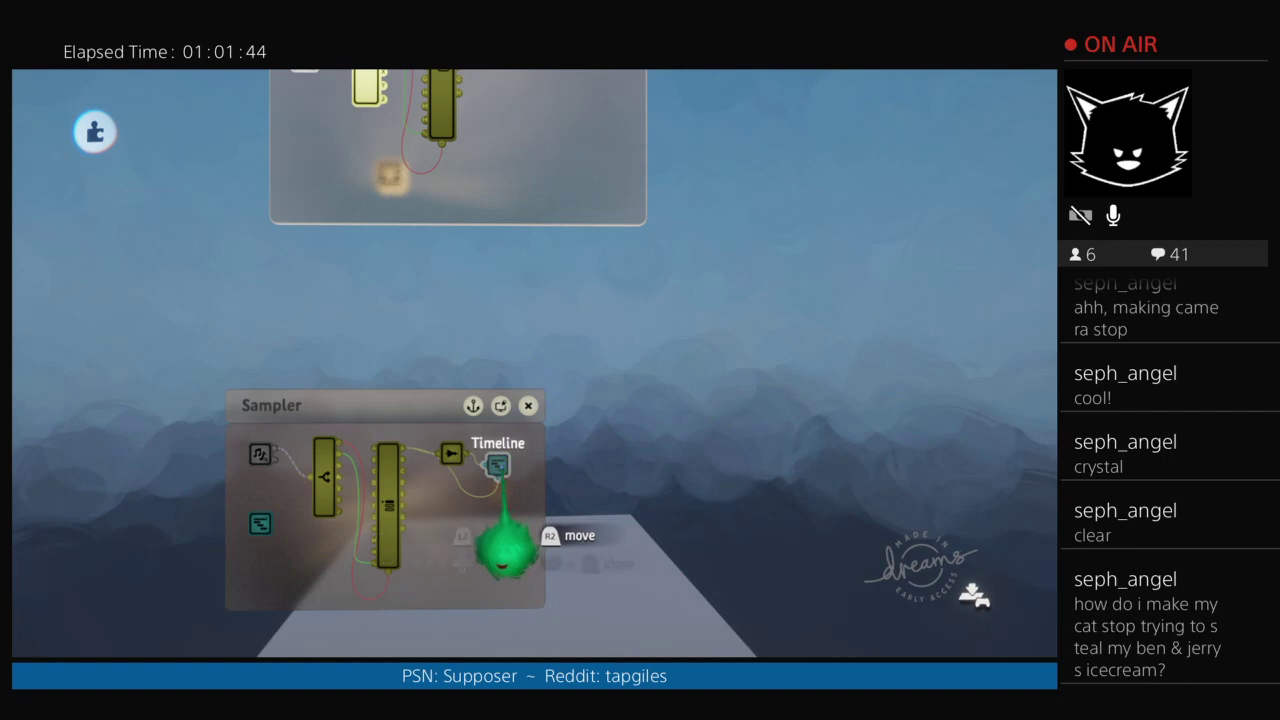
middle_drag(537, 186, 521, 425)
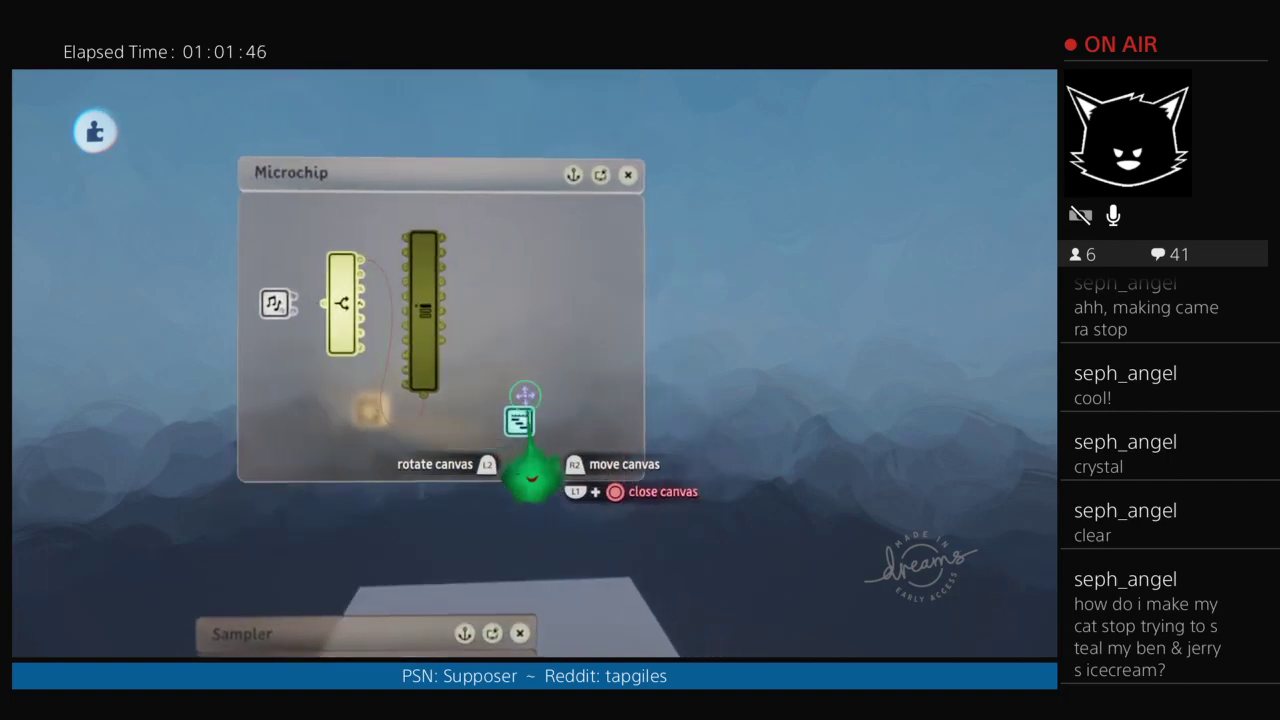
click(520, 423)
Step: Open the cloned Timeline, move its Bright Piano clip out onto the Microchip canvas and close the Timeline
click(534, 470)
middle_drag(530, 475, 566, 494)
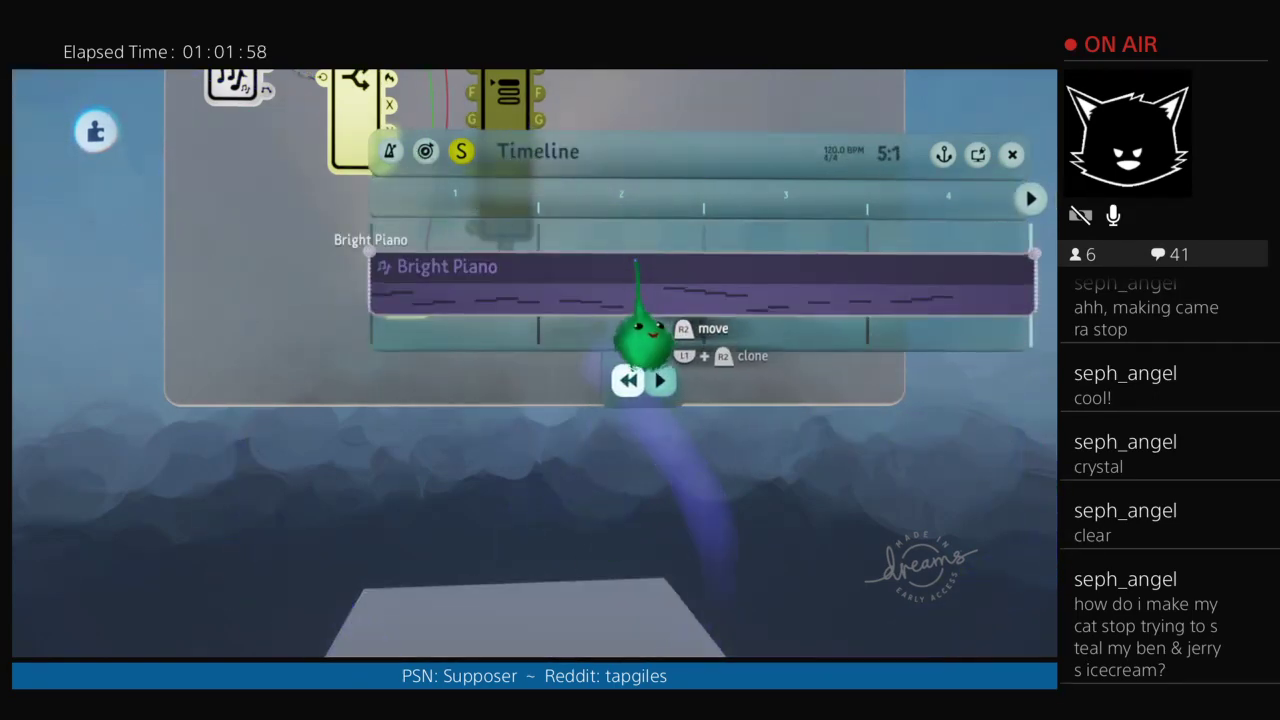
drag(654, 304, 691, 182)
key(Escape)
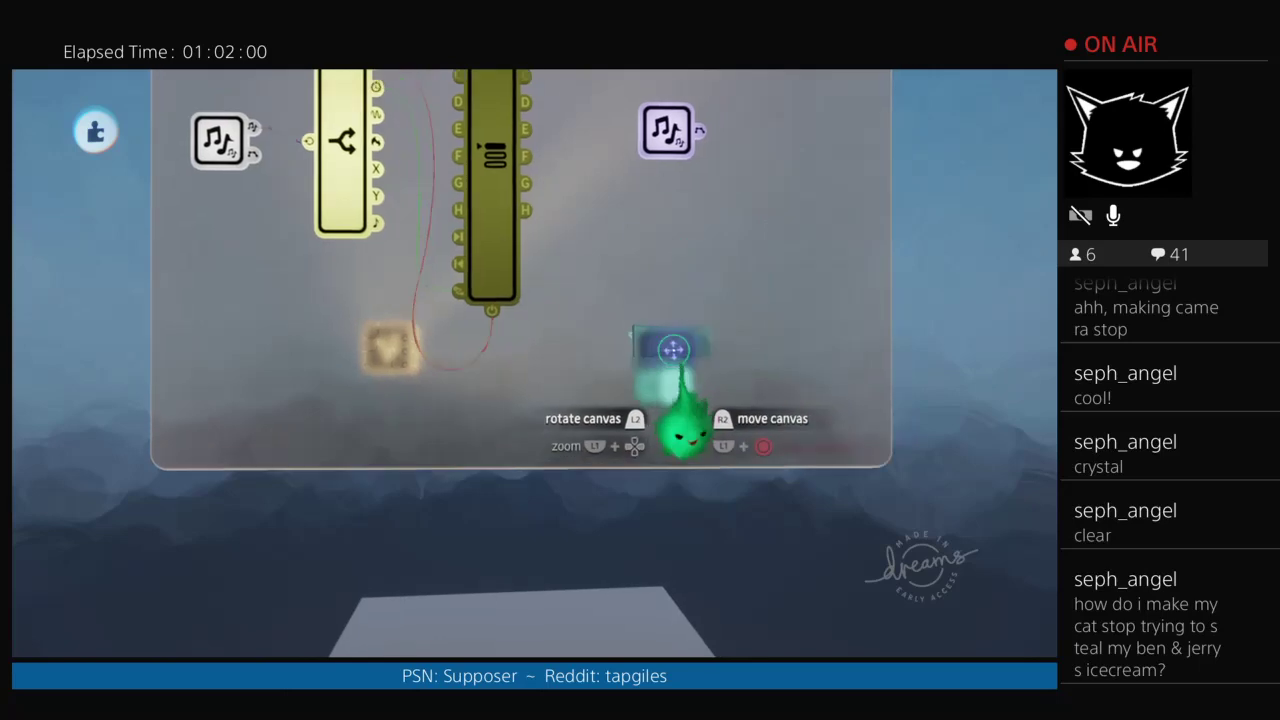
Step: Examine the Bright Piano clip's sound properties and sound outputs, then close its settings
click(567, 262)
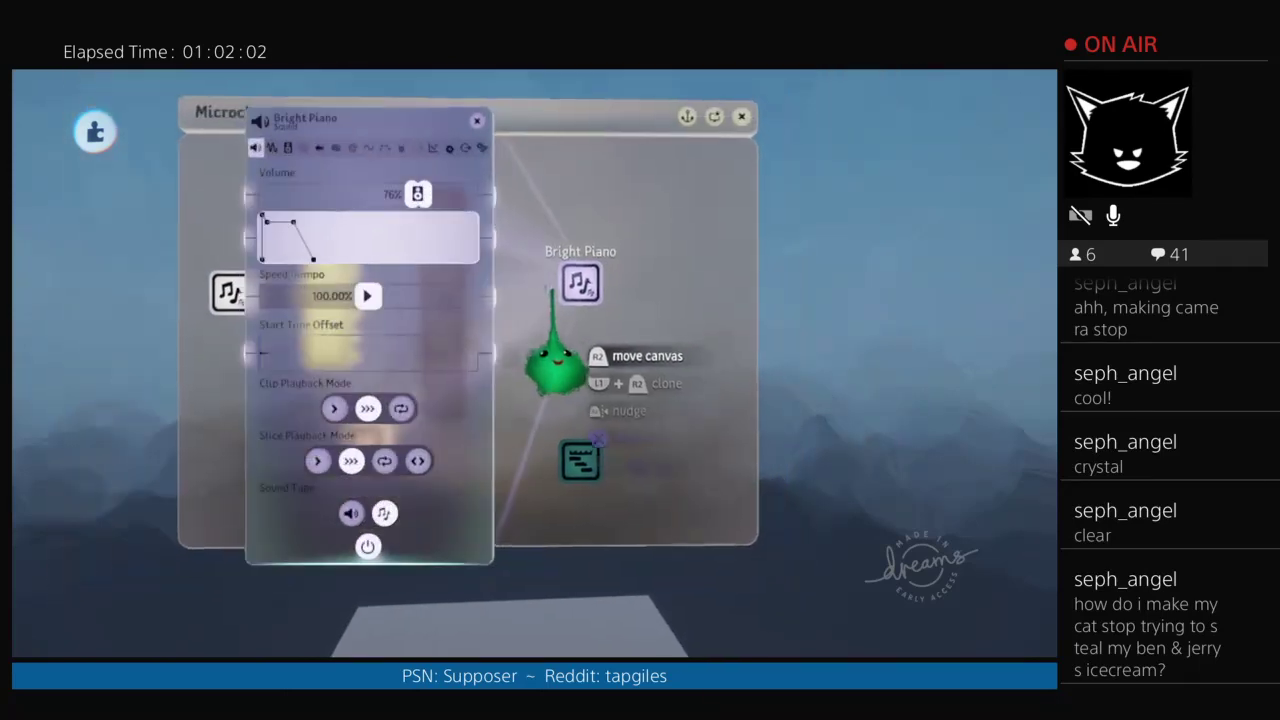
click(465, 148)
drag(457, 263, 603, 292)
click(484, 162)
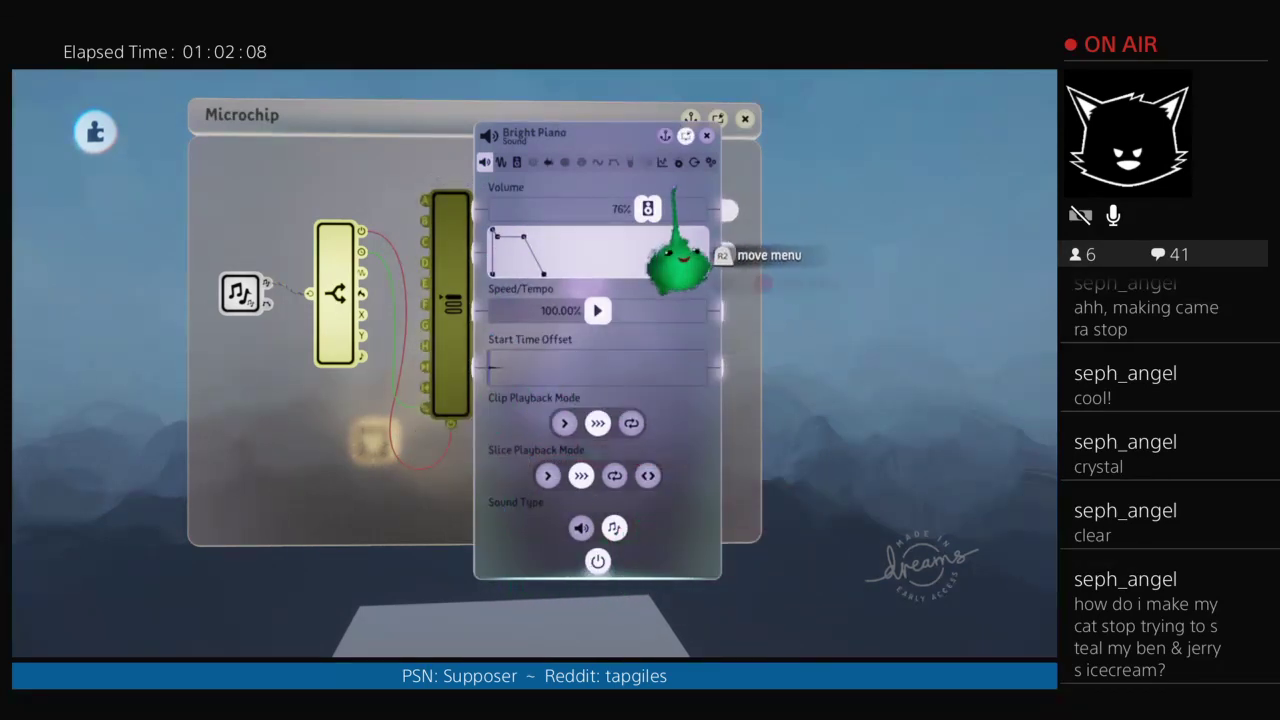
click(694, 163)
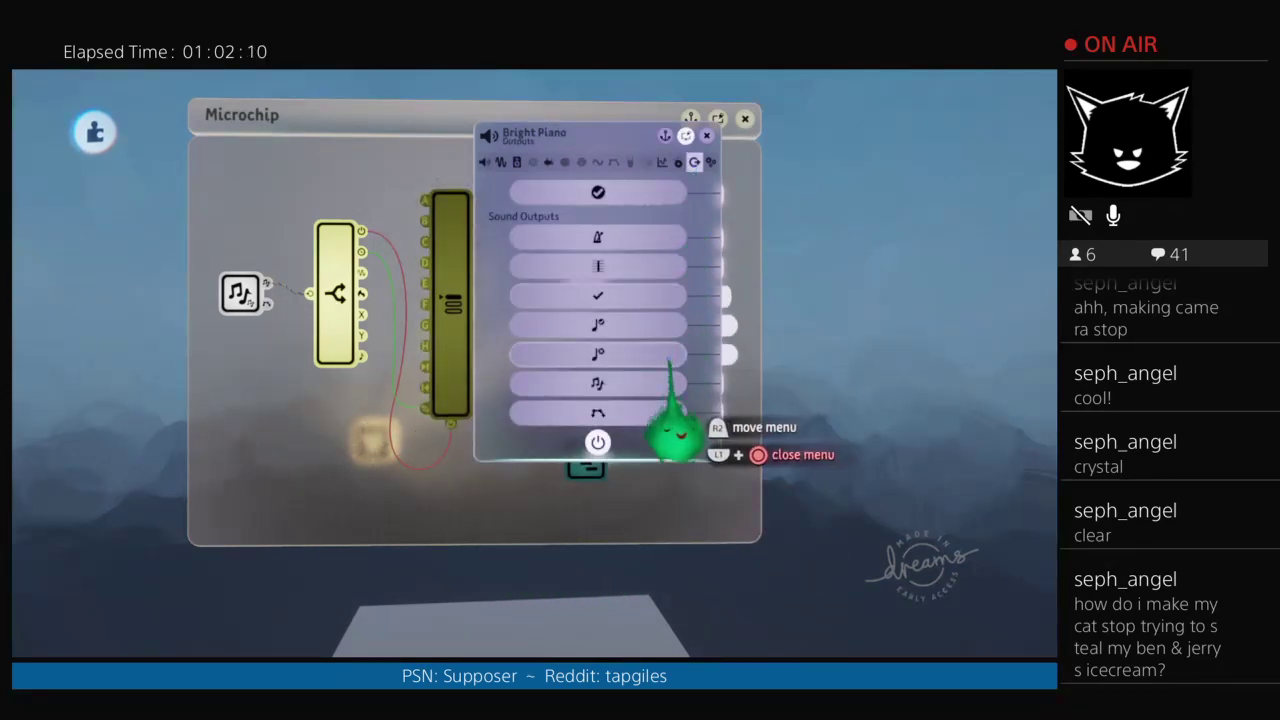
key(Escape)
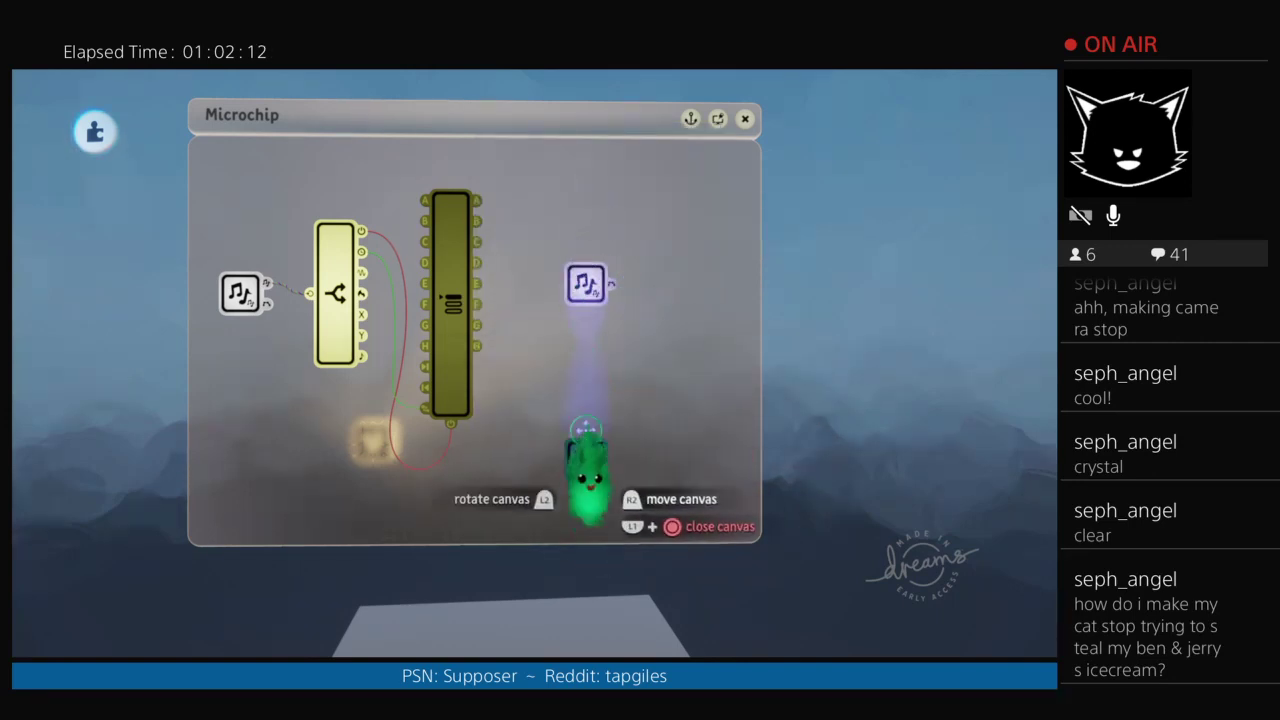
Step: Put the Bright Piano clip back into the Timeline and move the open Timeline canvas beside the Microchip
click(587, 463)
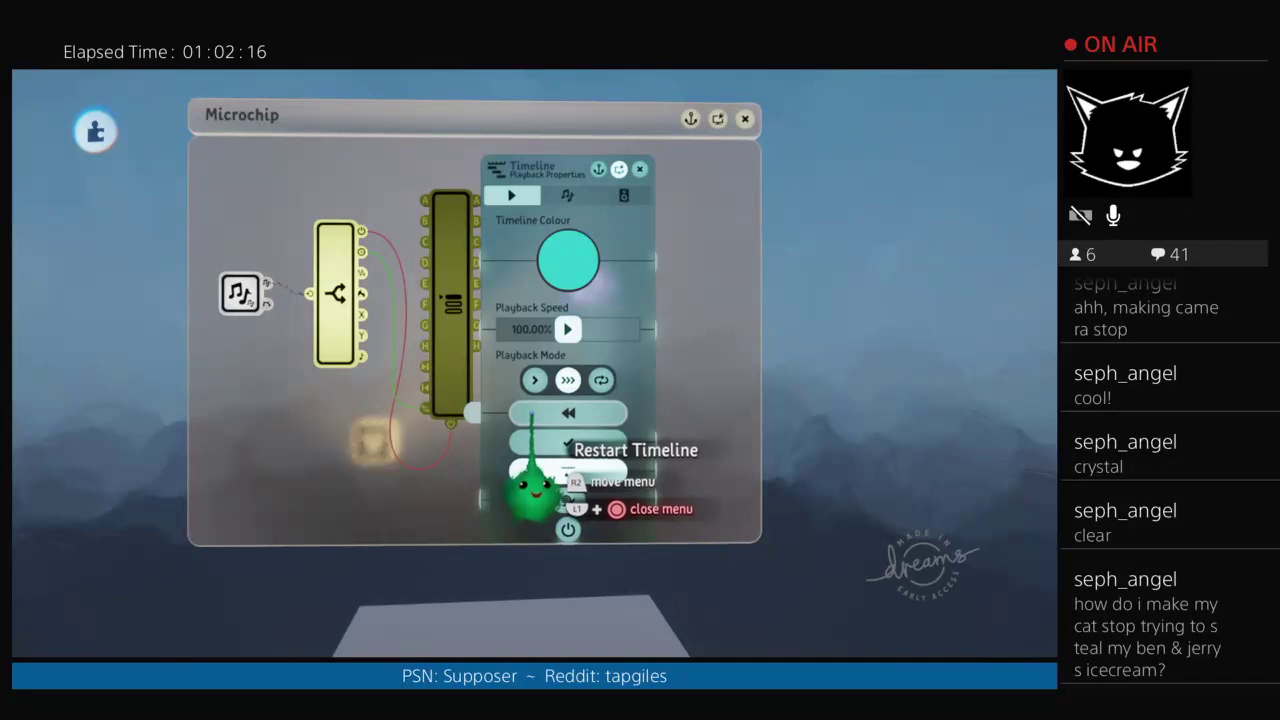
key(Escape)
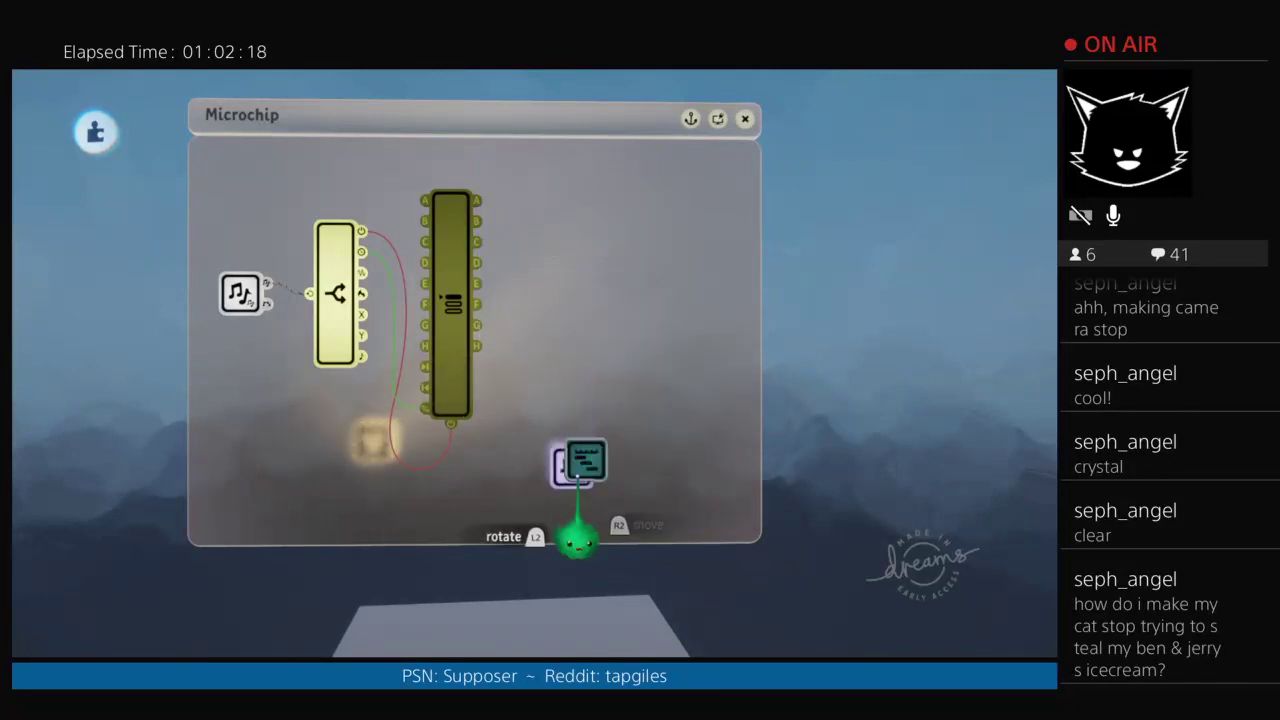
shift+click(586, 462)
key(ctrl+z)
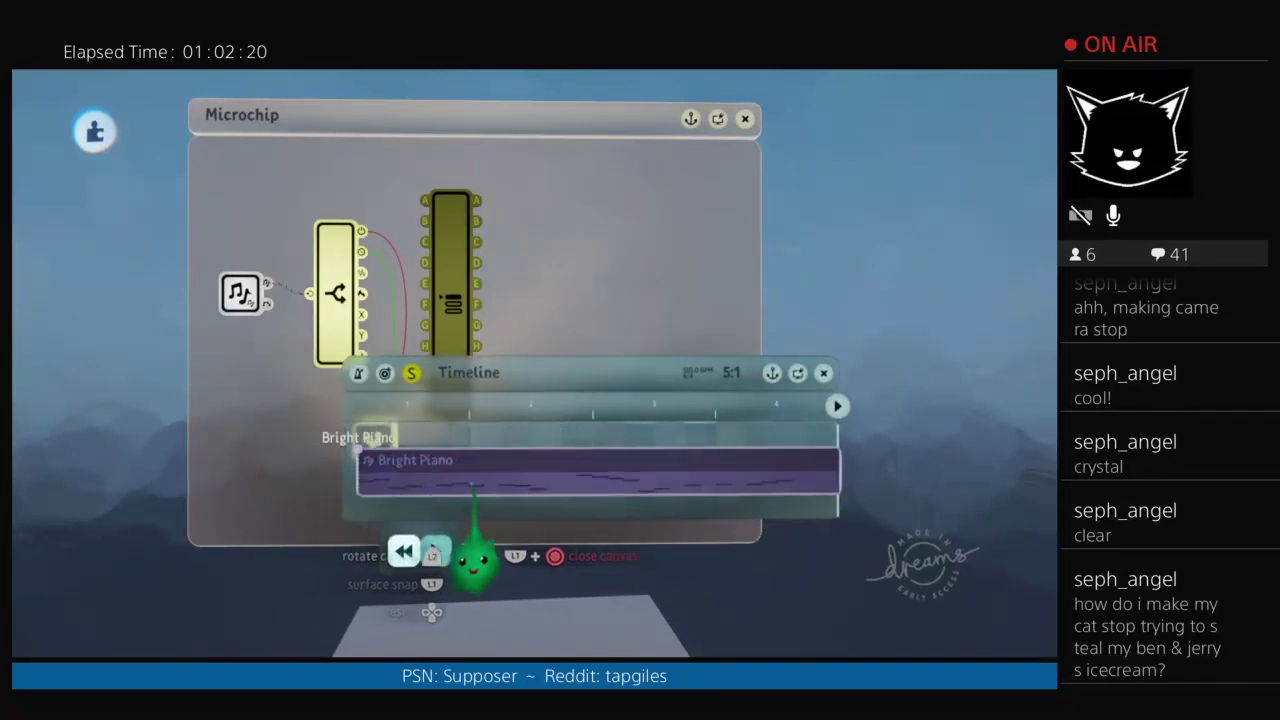
drag(487, 381, 812, 162)
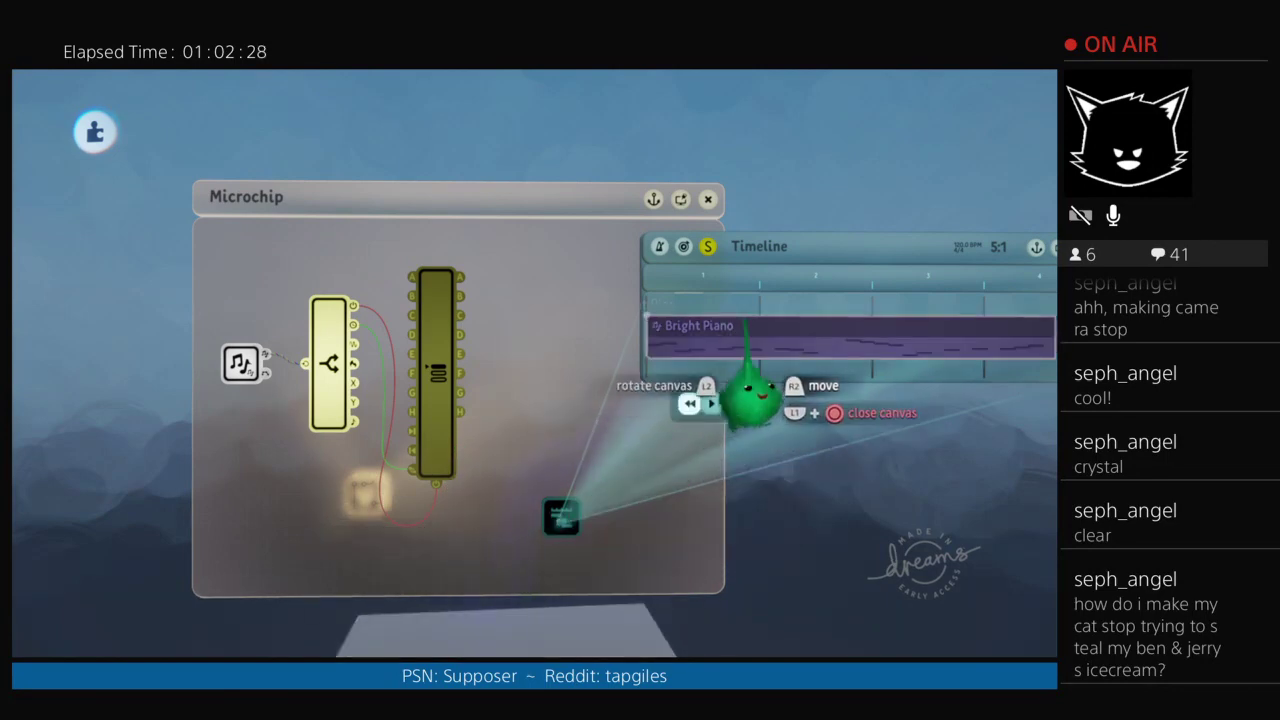
Step: Close the Timeline, wire the Selector's output A to its power port and place it level with that output
click(708, 392)
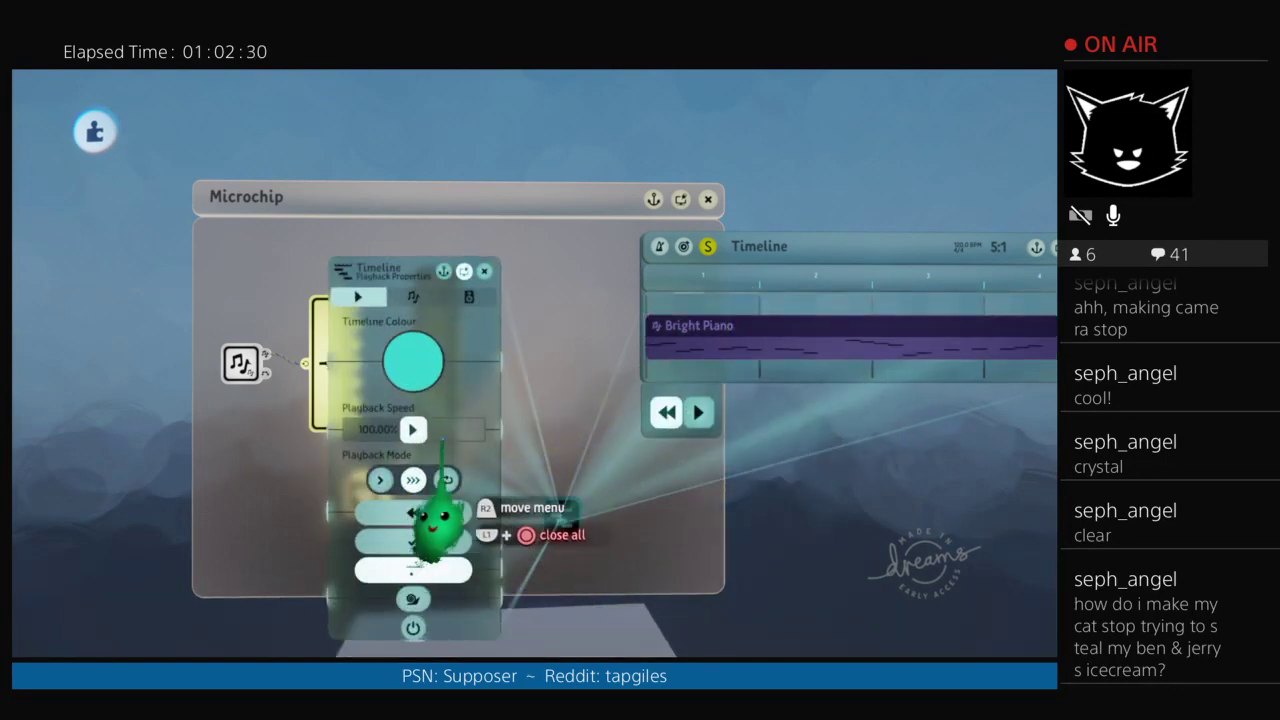
key(Escape)
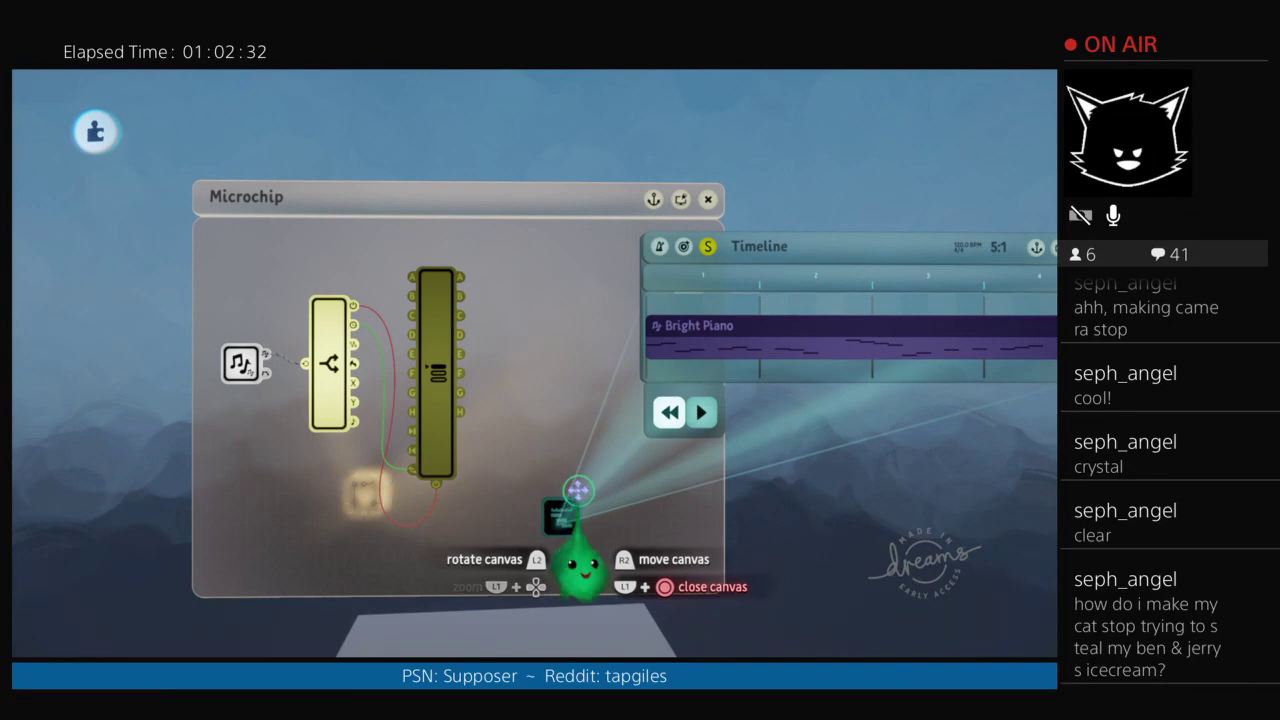
drag(567, 520, 586, 384)
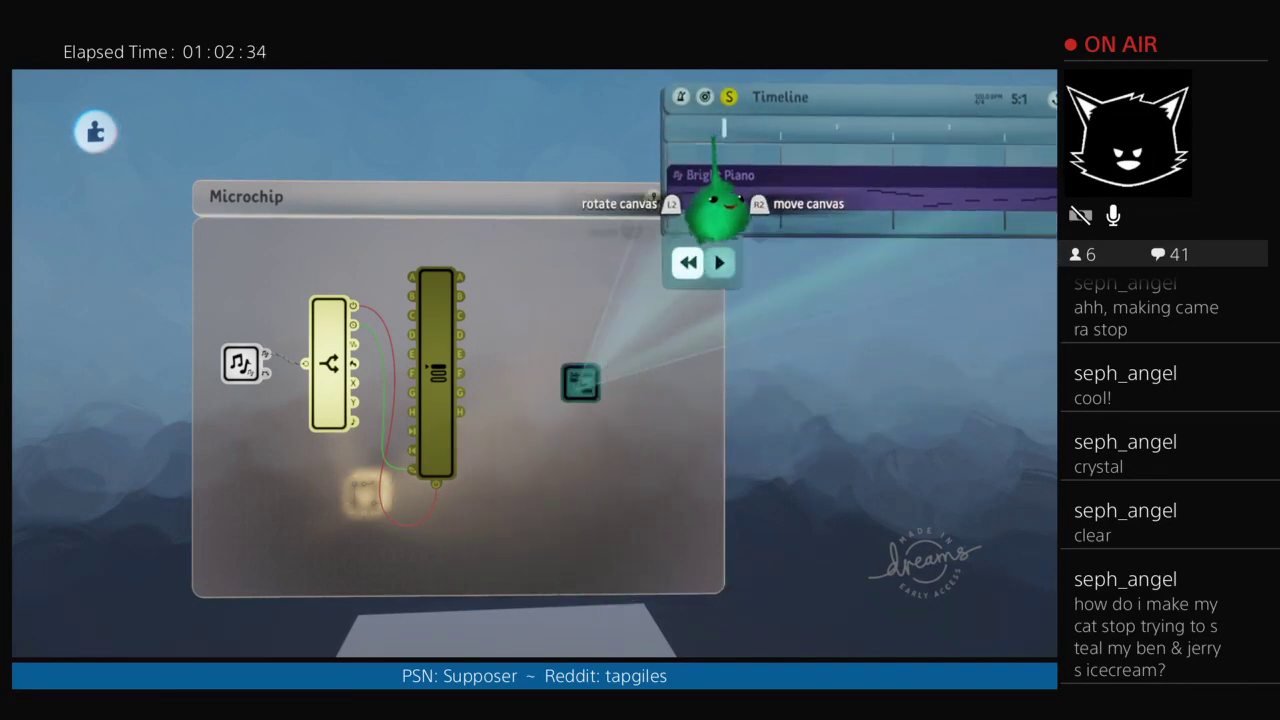
key(Escape)
drag(567, 334, 586, 404)
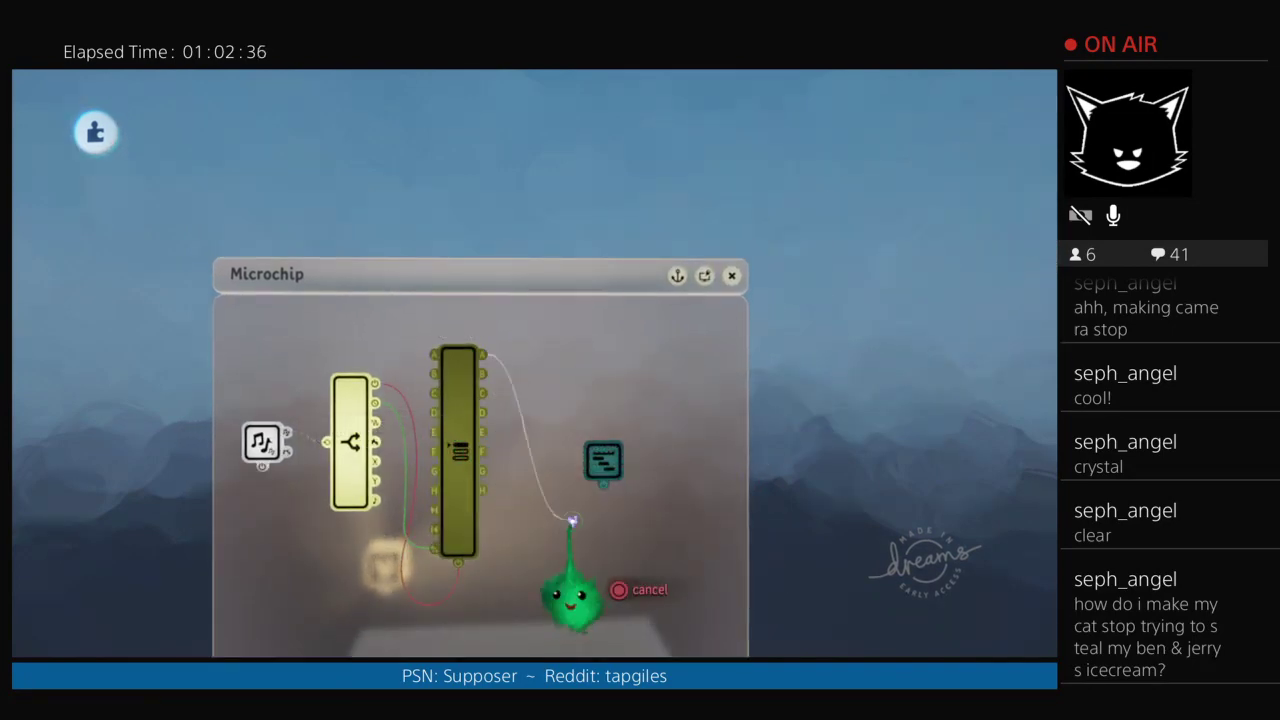
drag(612, 545, 622, 405)
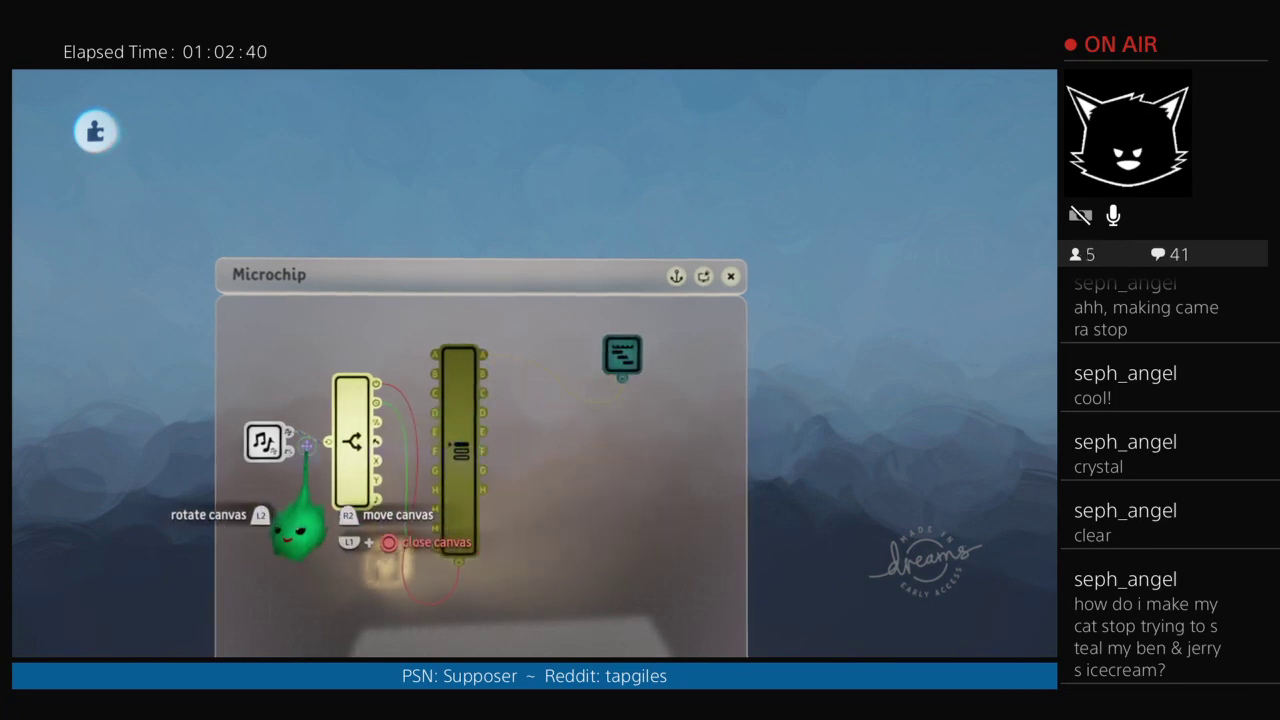
Step: Open the Empty Instrument for performing, open the Timeline, and arrange both canvases so the Timeline stays in view
click(385, 567)
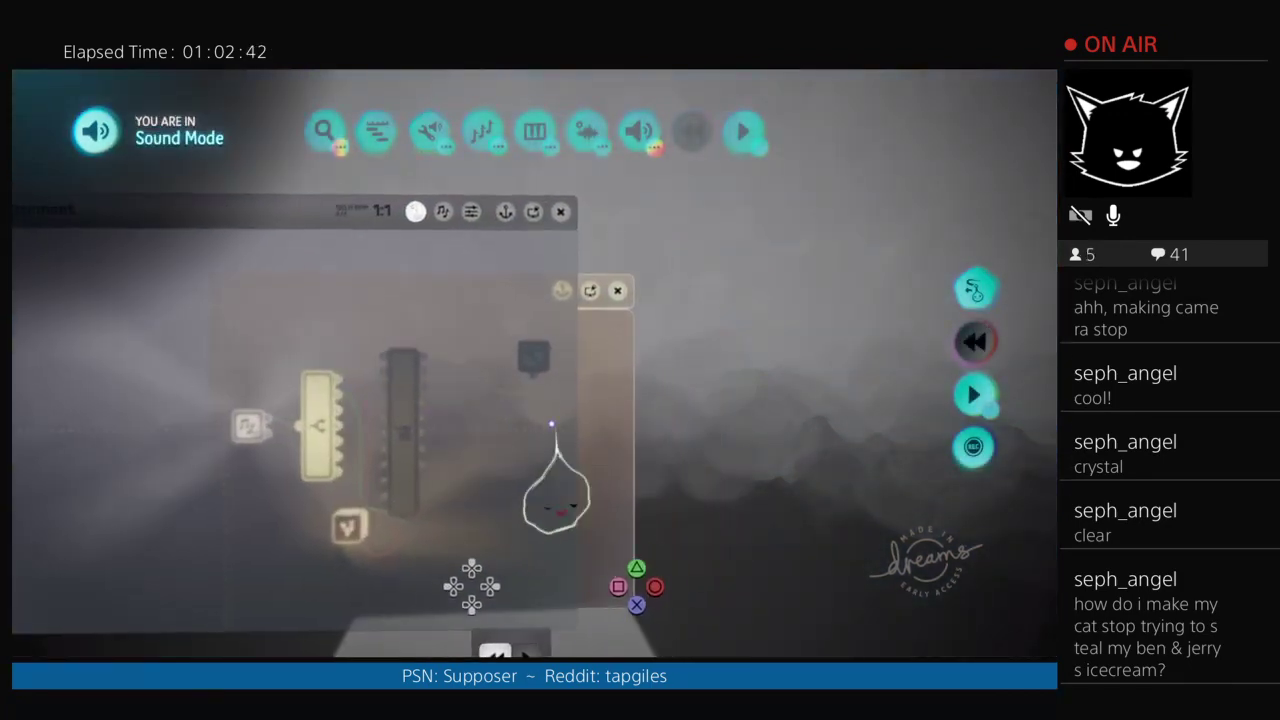
drag(541, 490, 625, 490)
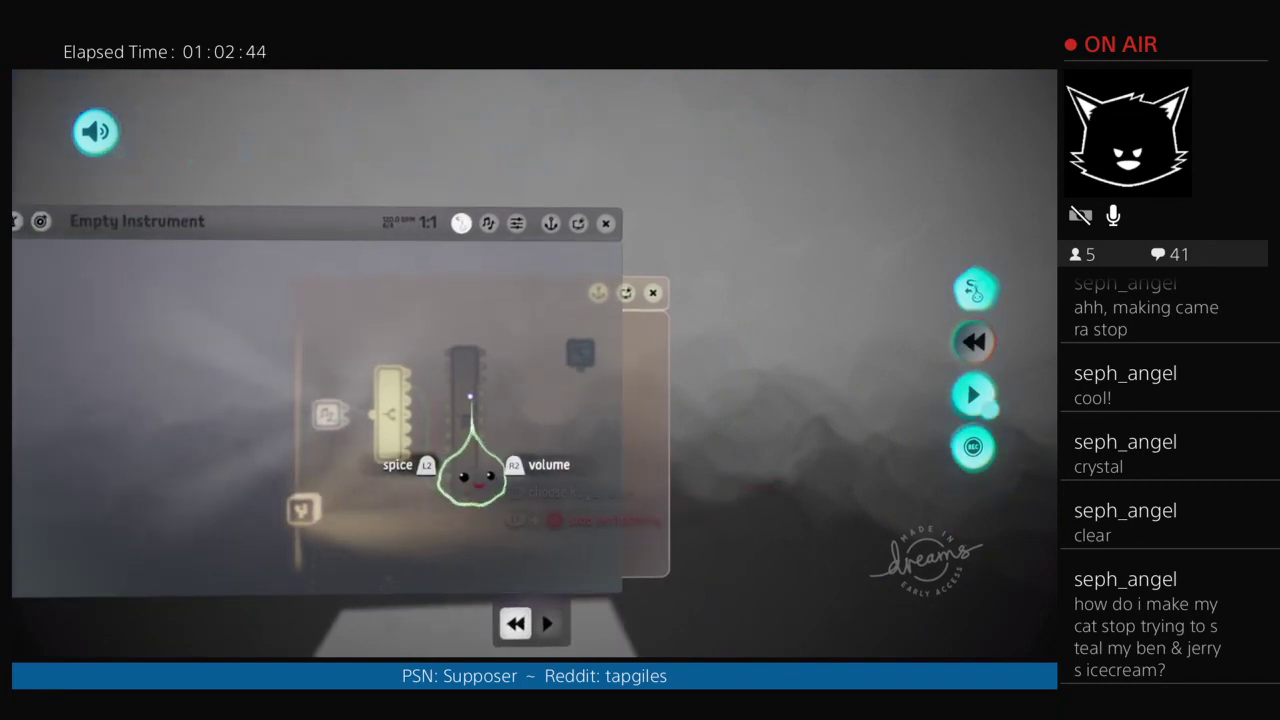
drag(371, 300, 315, 295)
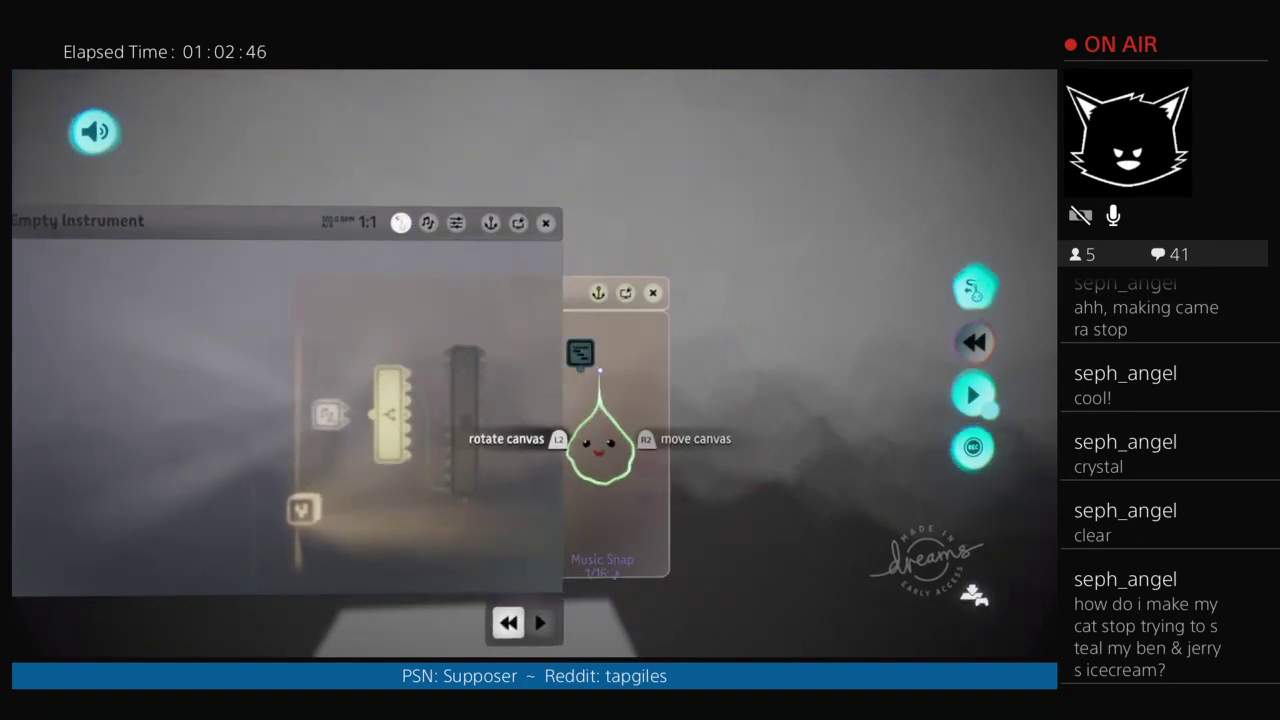
drag(556, 348, 777, 350)
drag(780, 425, 773, 400)
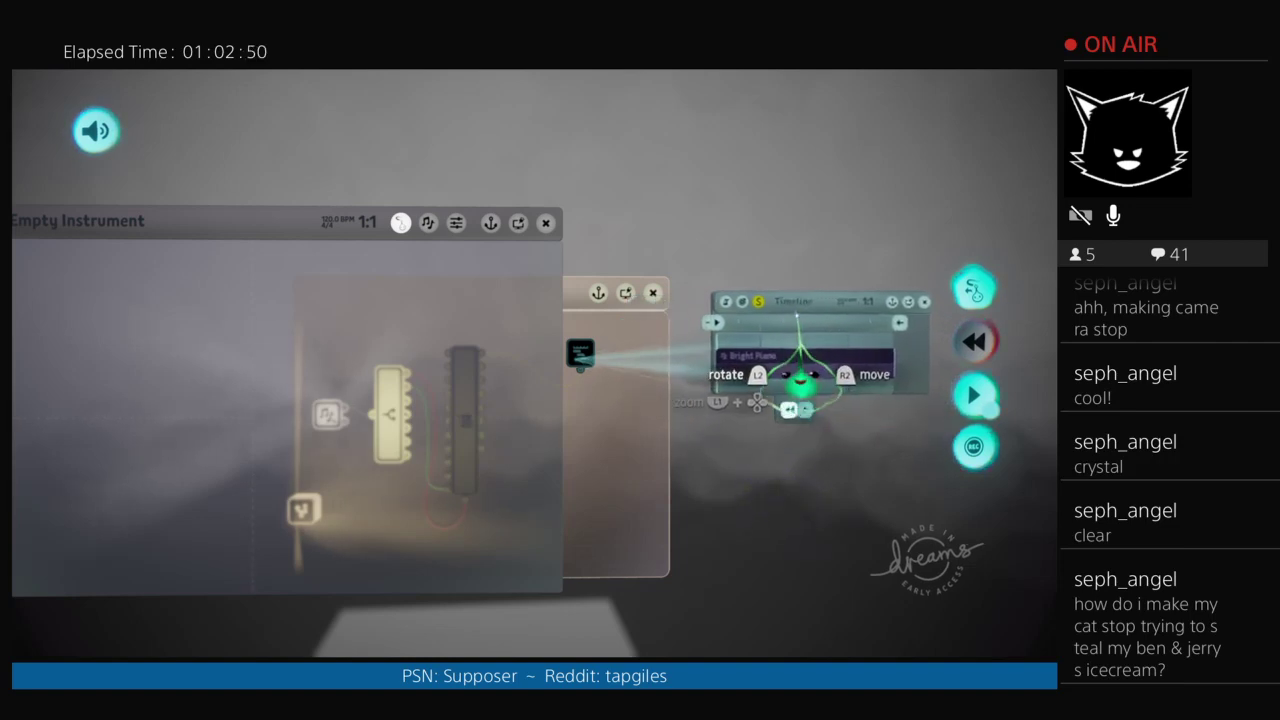
drag(398, 345, 685, 387)
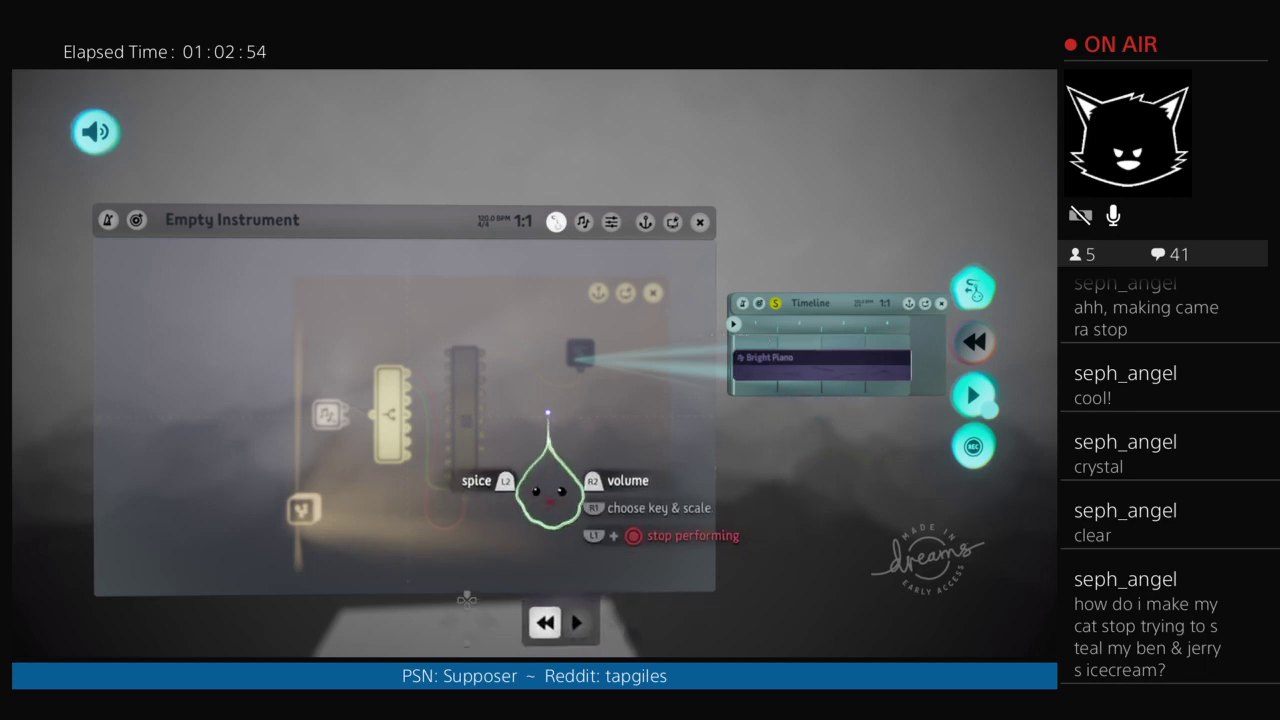
Step: Start playback and perform notes on the Empty Instrument to test how Selector output A drives the Timeline
key(Right)
click(524, 381)
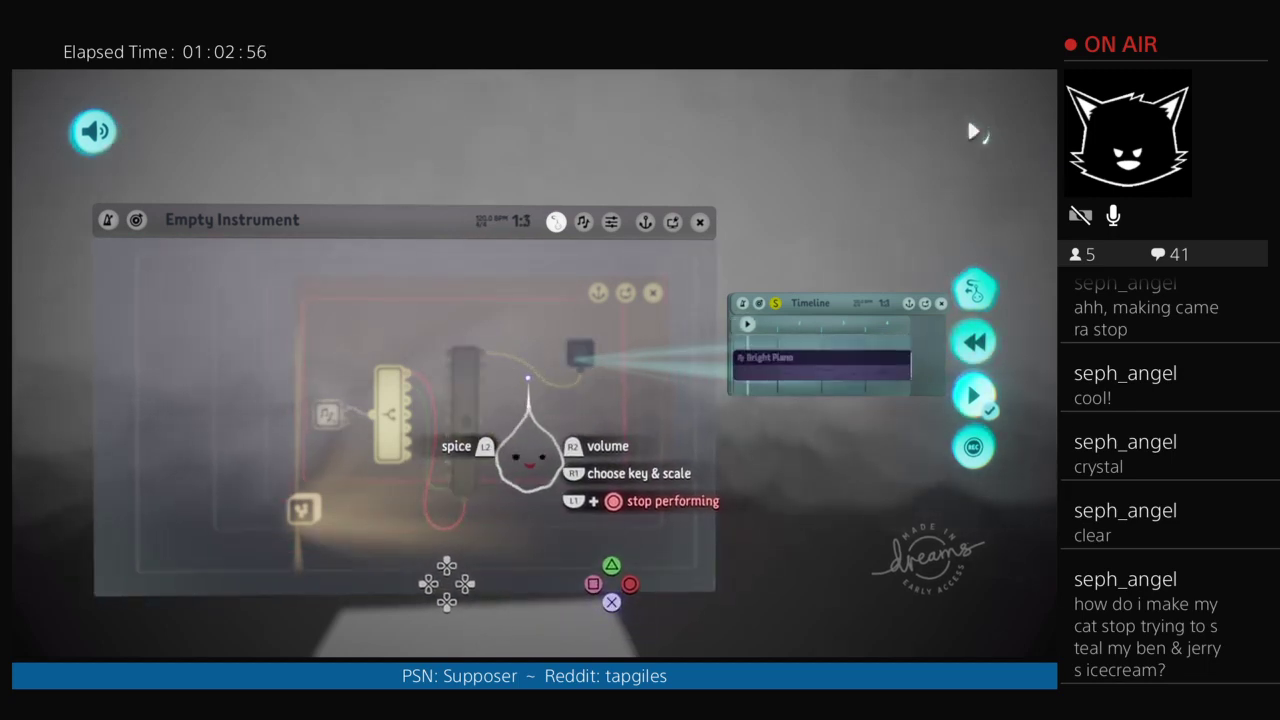
click(528, 377)
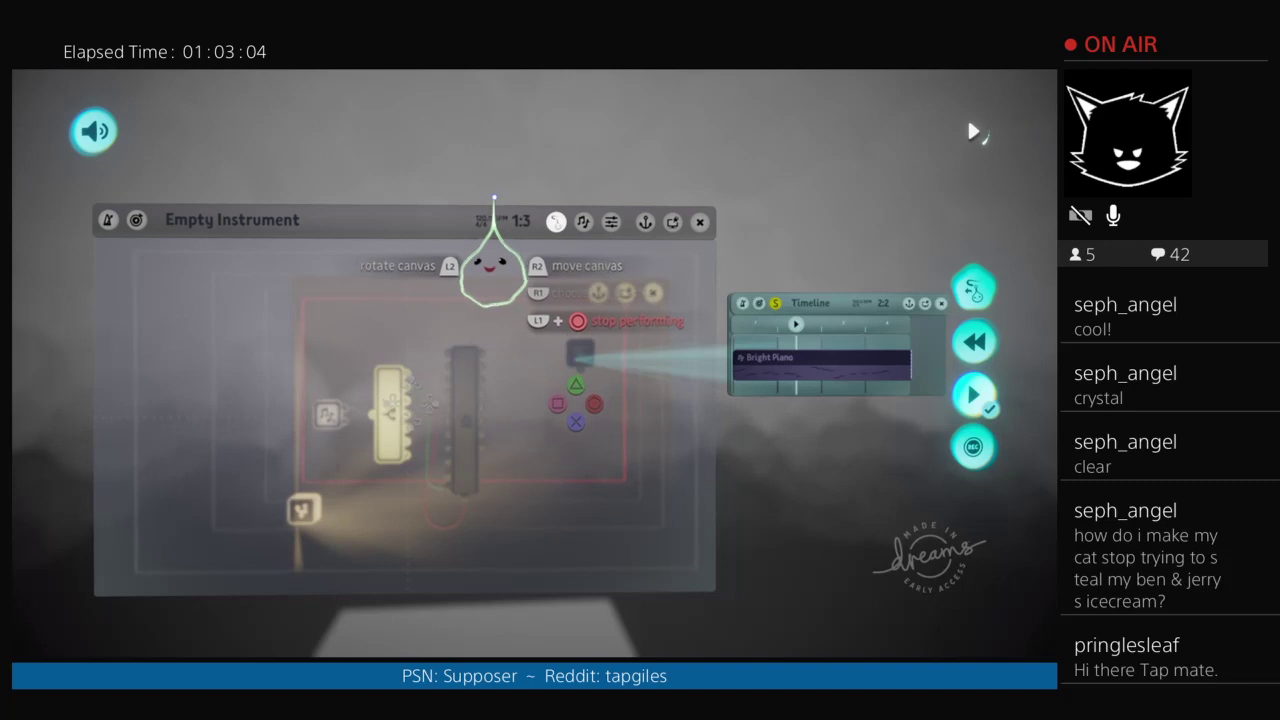
Step: Move the Empty Instrument canvas clear of the Microchip and wire the Selector's output A to the Timeline's Restart Timeline input
drag(448, 227, 495, 394)
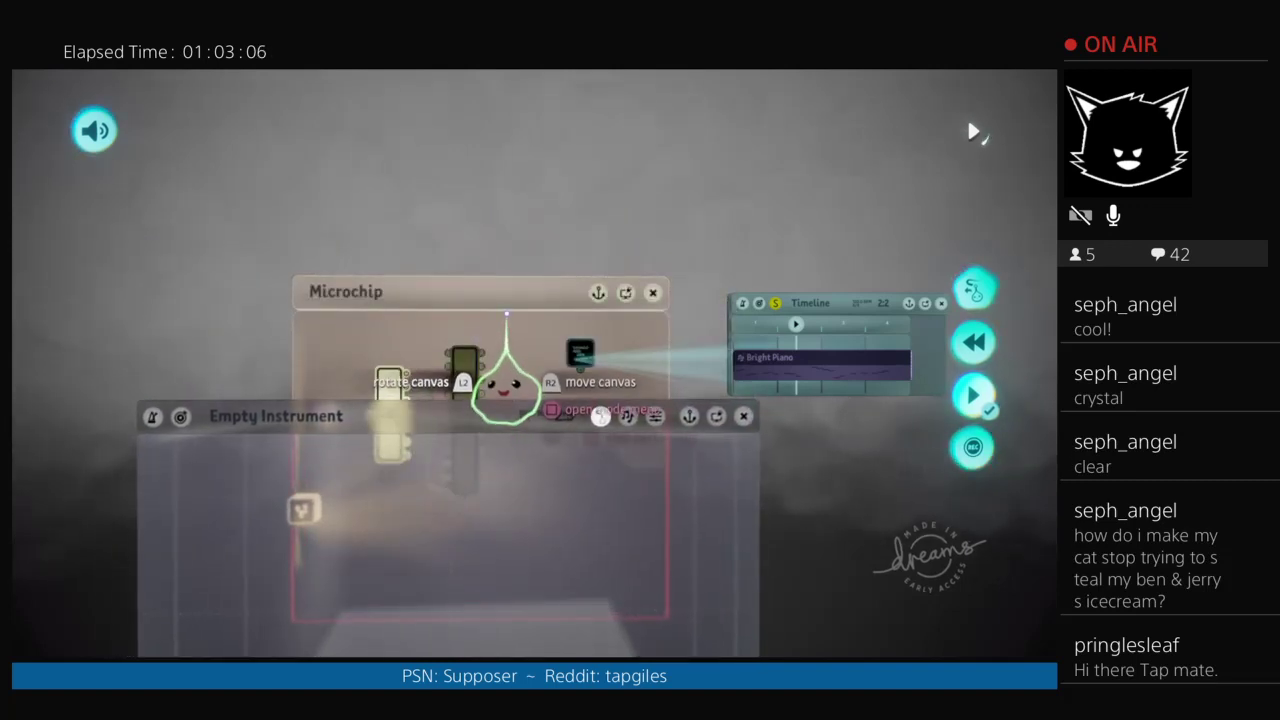
drag(518, 301, 534, 145)
drag(531, 256, 532, 376)
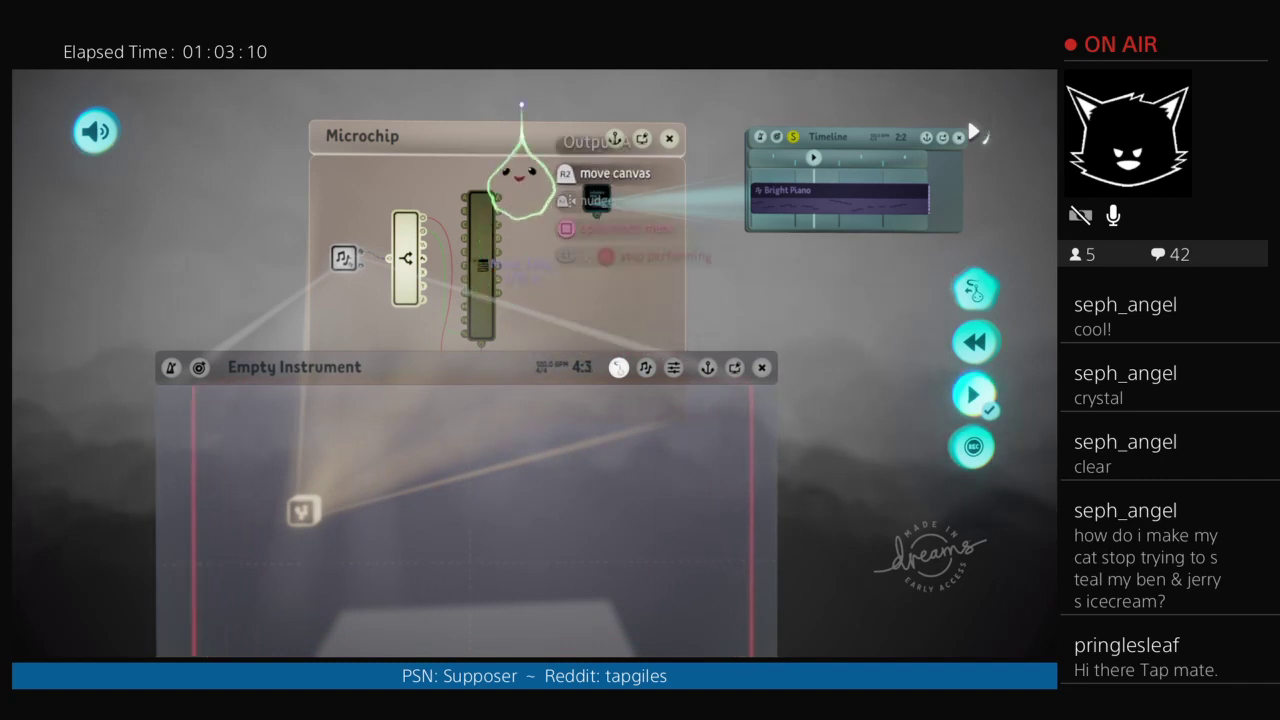
drag(498, 198, 592, 202)
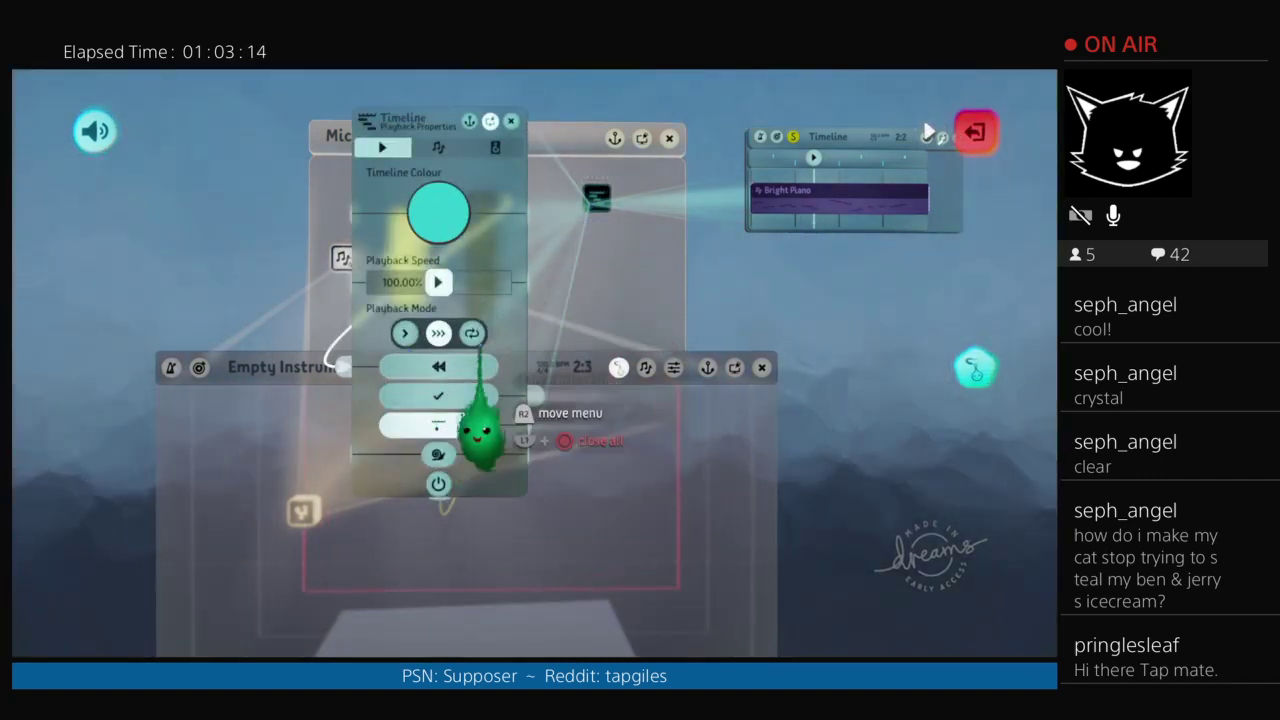
key(Escape)
Step: Perform notes on the Empty Instrument again to test the Timeline restart, then stop performing and close its canvas
drag(508, 379, 494, 220)
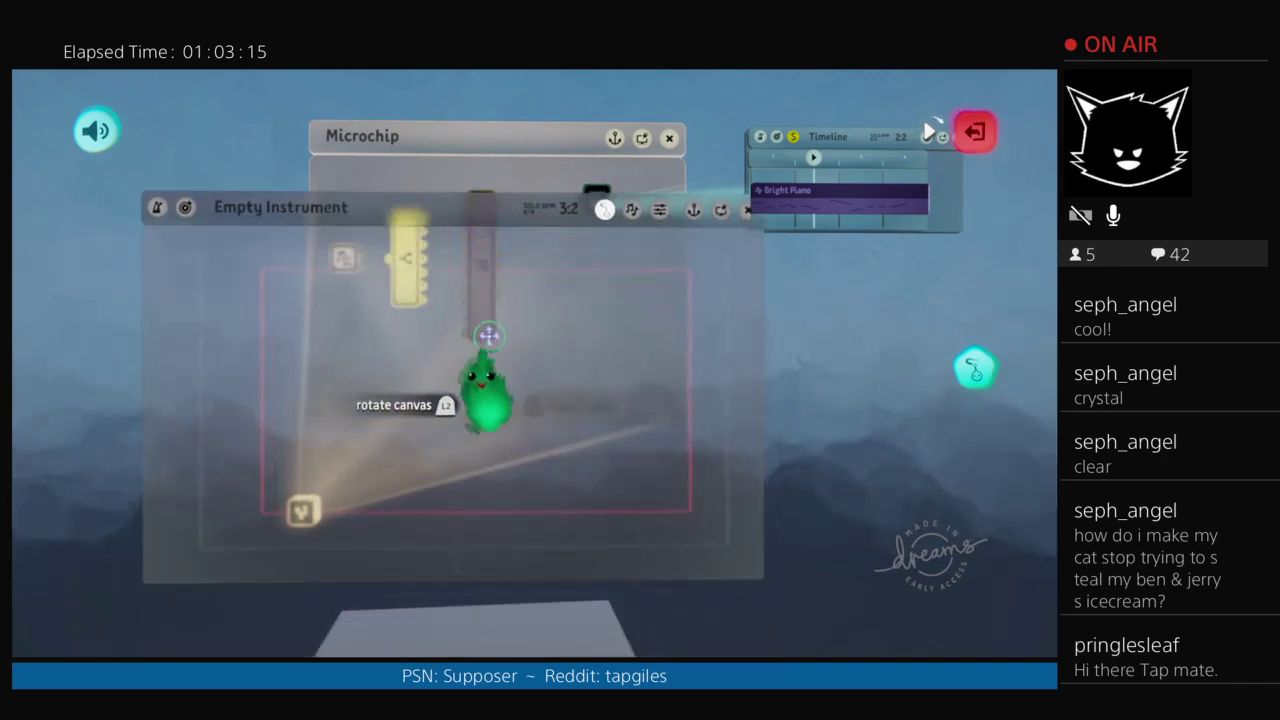
click(494, 394)
click(500, 390)
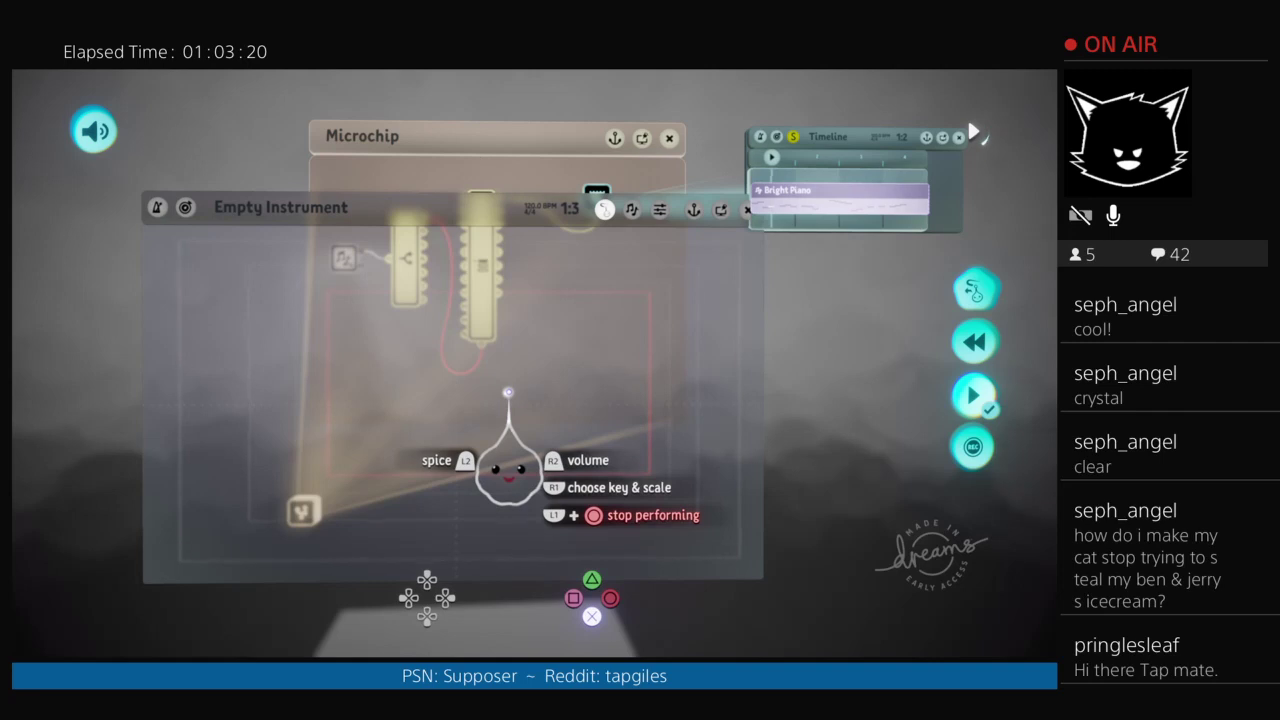
key(Escape)
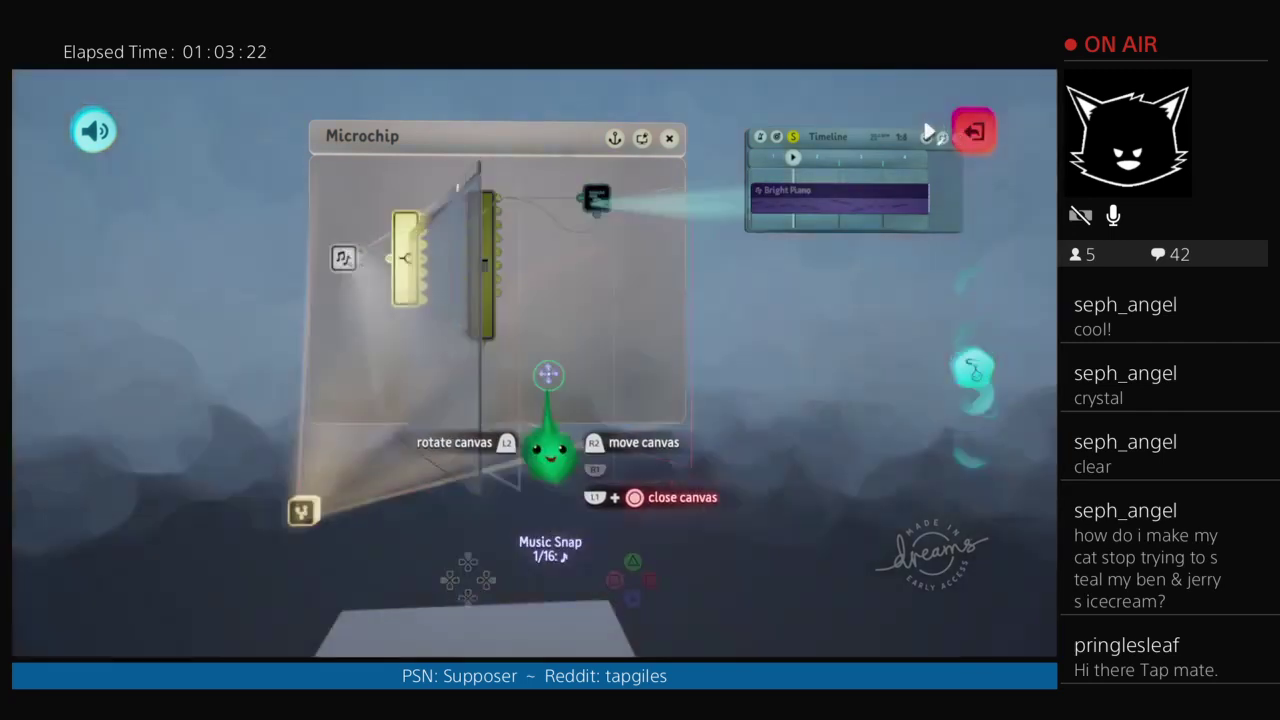
Step: Examine the Sampler chip's NOT Gate, its Feeling [Piano Loop] Timeline and the triggered Timeline's playback properties
middle_drag(550, 515, 537, 474)
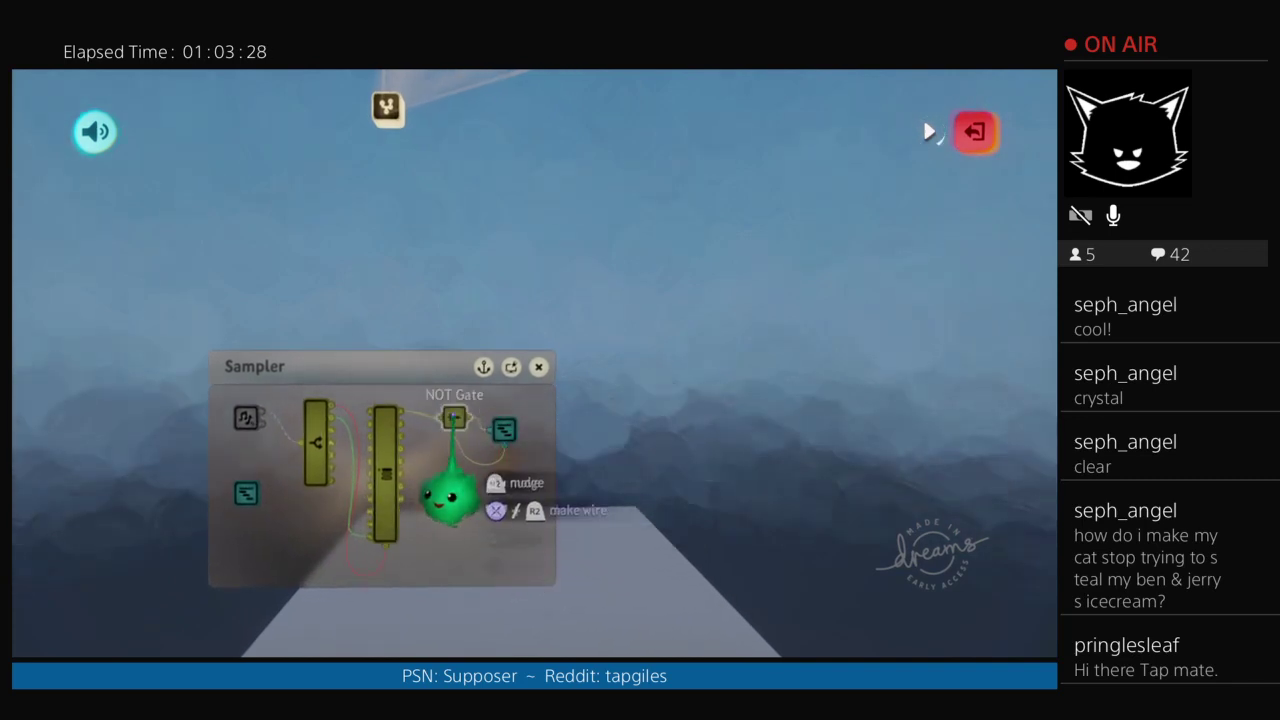
middle_drag(495, 520, 415, 498)
click(376, 482)
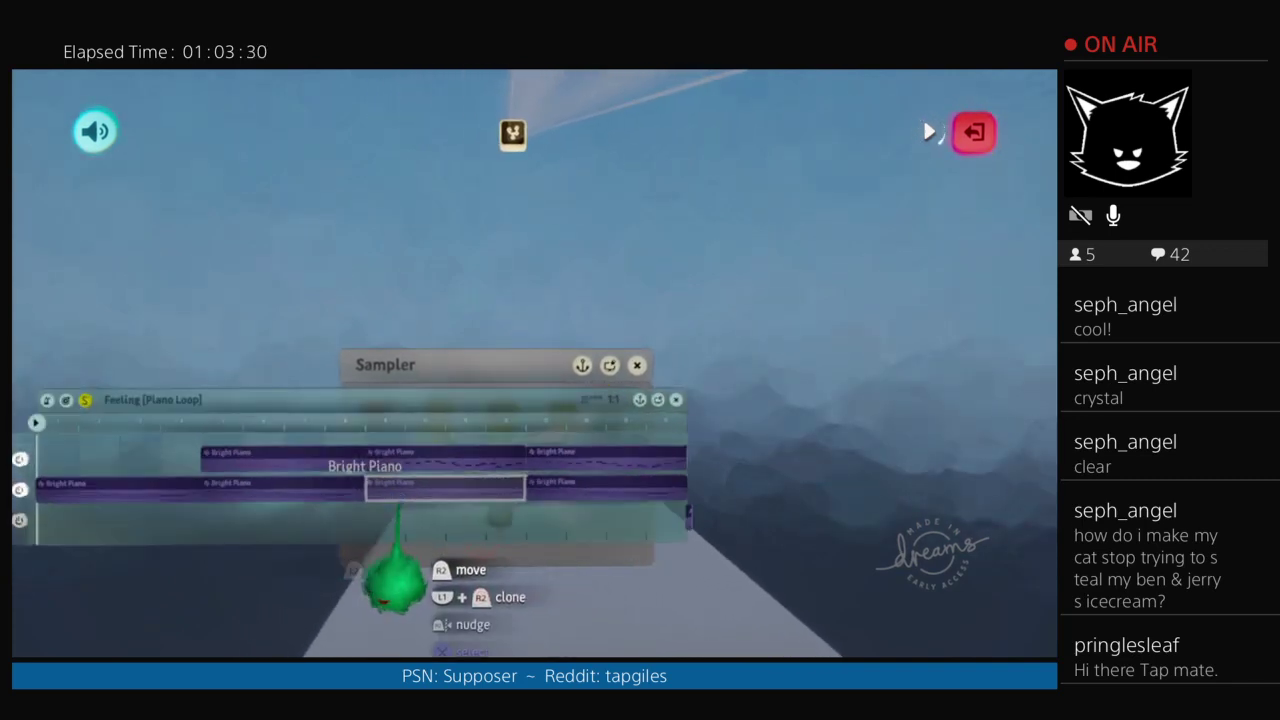
key(Escape)
middle_drag(437, 506, 493, 490)
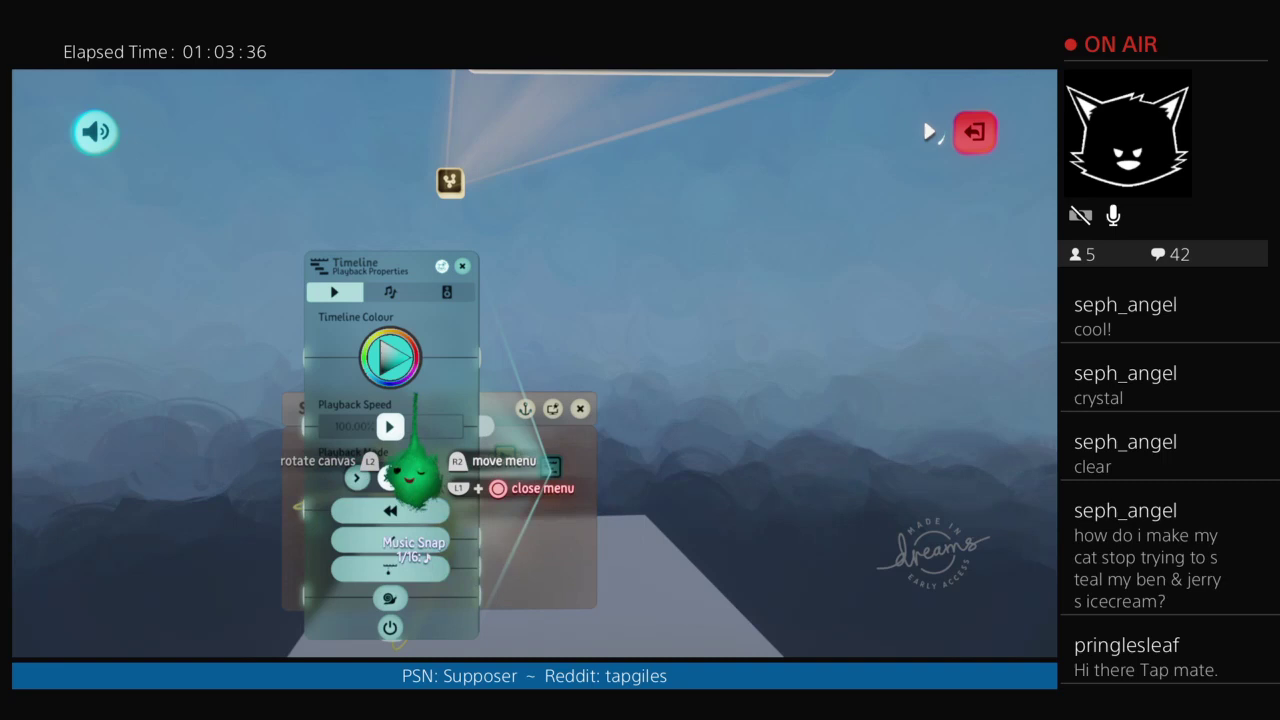
key(Escape)
Step: Close the Timeline canvas beside the Microchip and set the Microchip's colour to deep blue
middle_drag(543, 357, 563, 380)
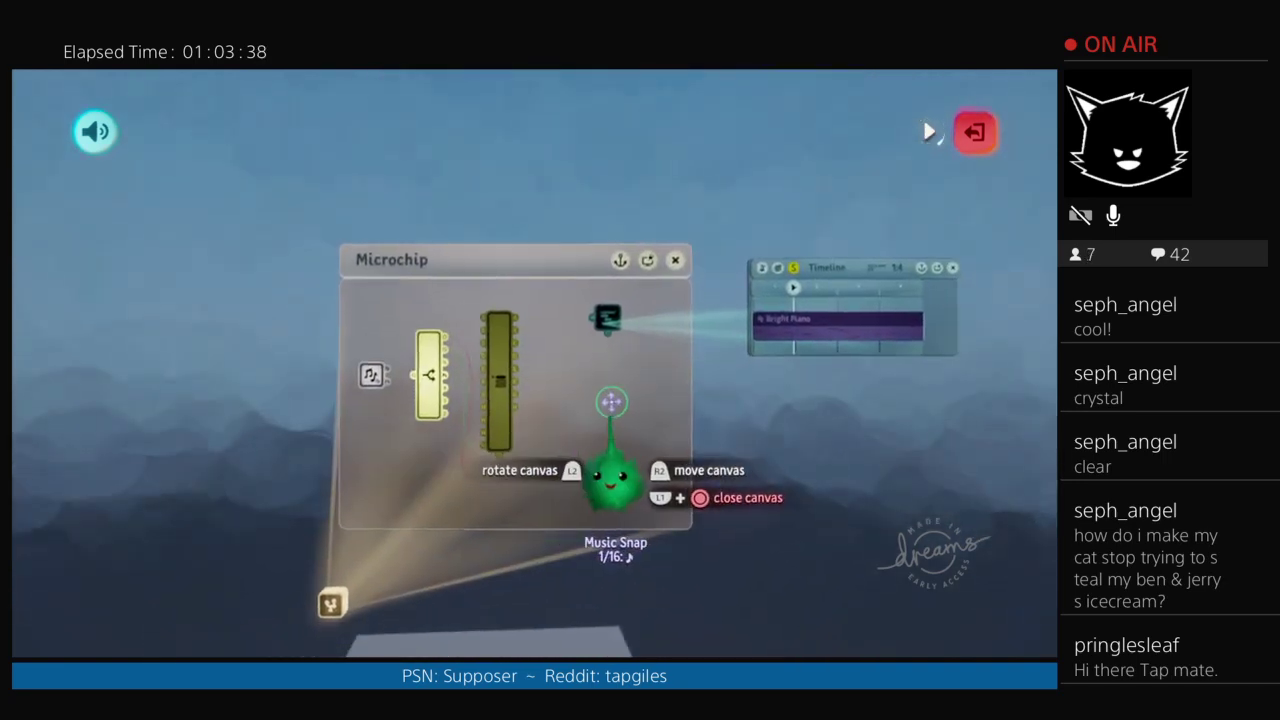
scroll(611, 402, up, 2)
key(Escape)
scroll(640, 336, up, 2)
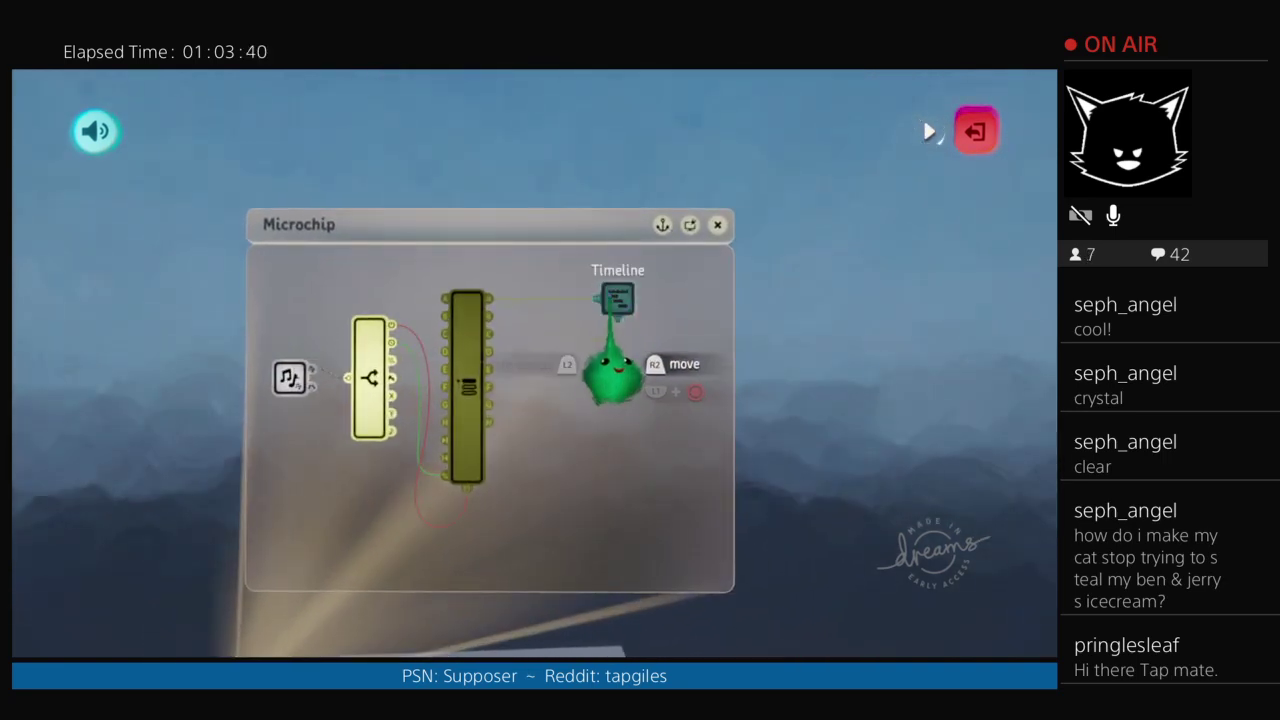
click(590, 450)
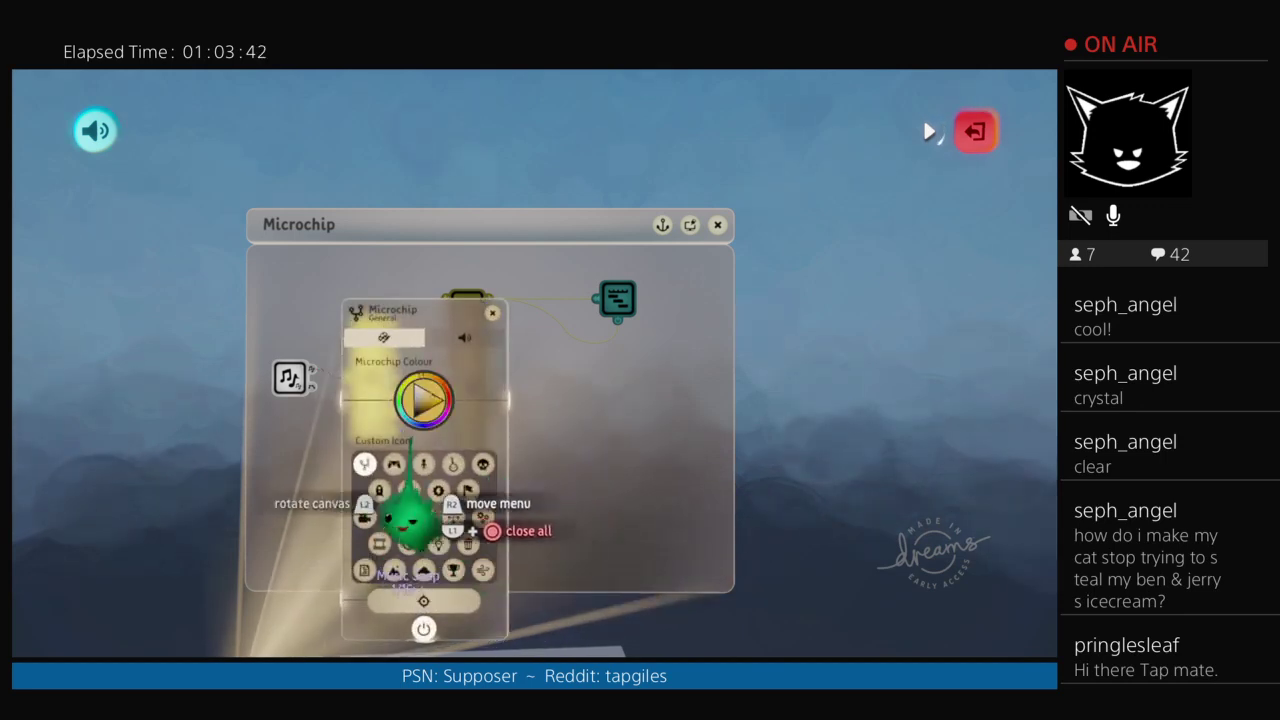
drag(395, 505, 413, 515)
drag(429, 415, 471, 400)
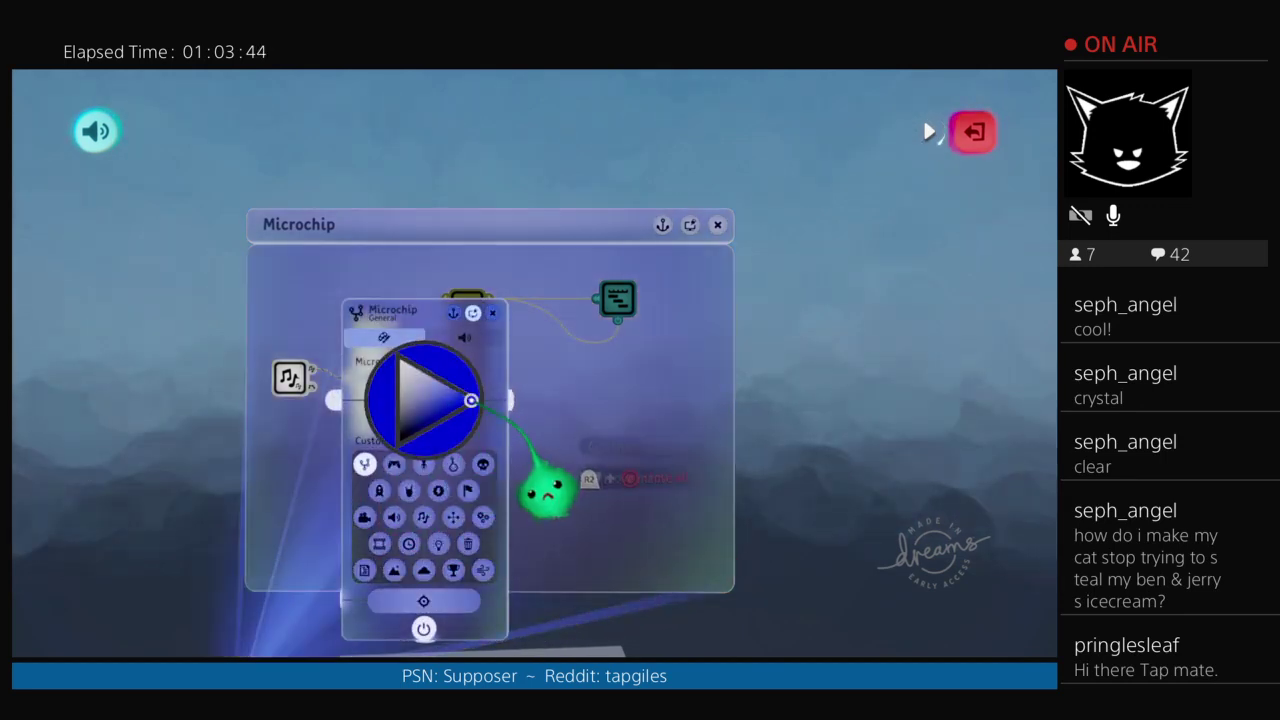
key(Escape)
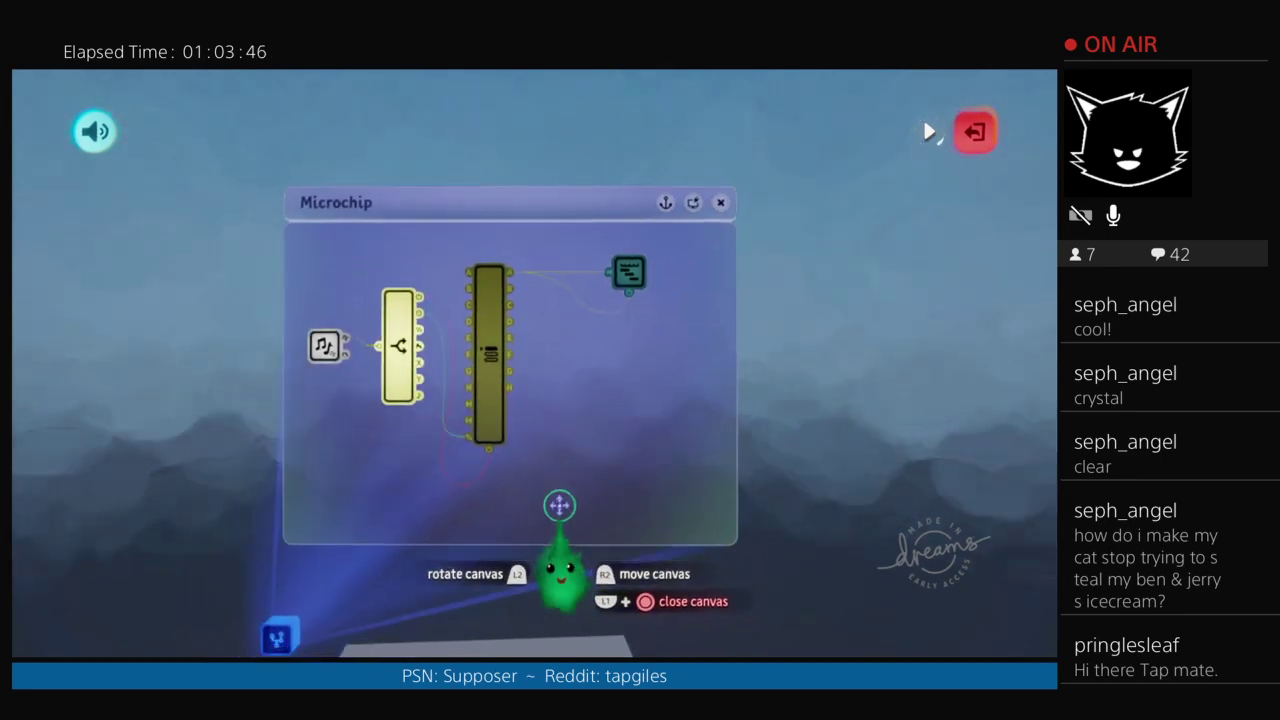
Step: Extend the Microchip canvas downward and clone a Bright Piano clip from the Sampler's Feeling [Piano Loop] Timeline into it
drag(566, 552, 569, 638)
middle_drag(626, 312, 494, 508)
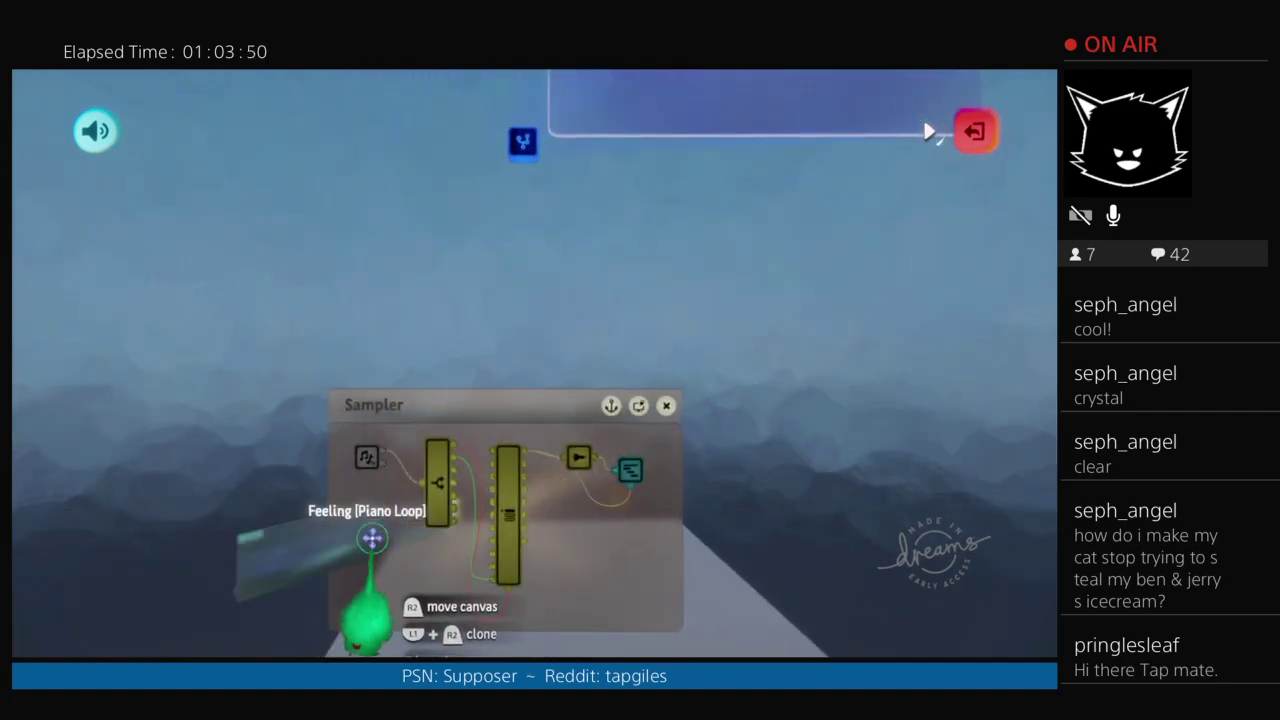
click(371, 537)
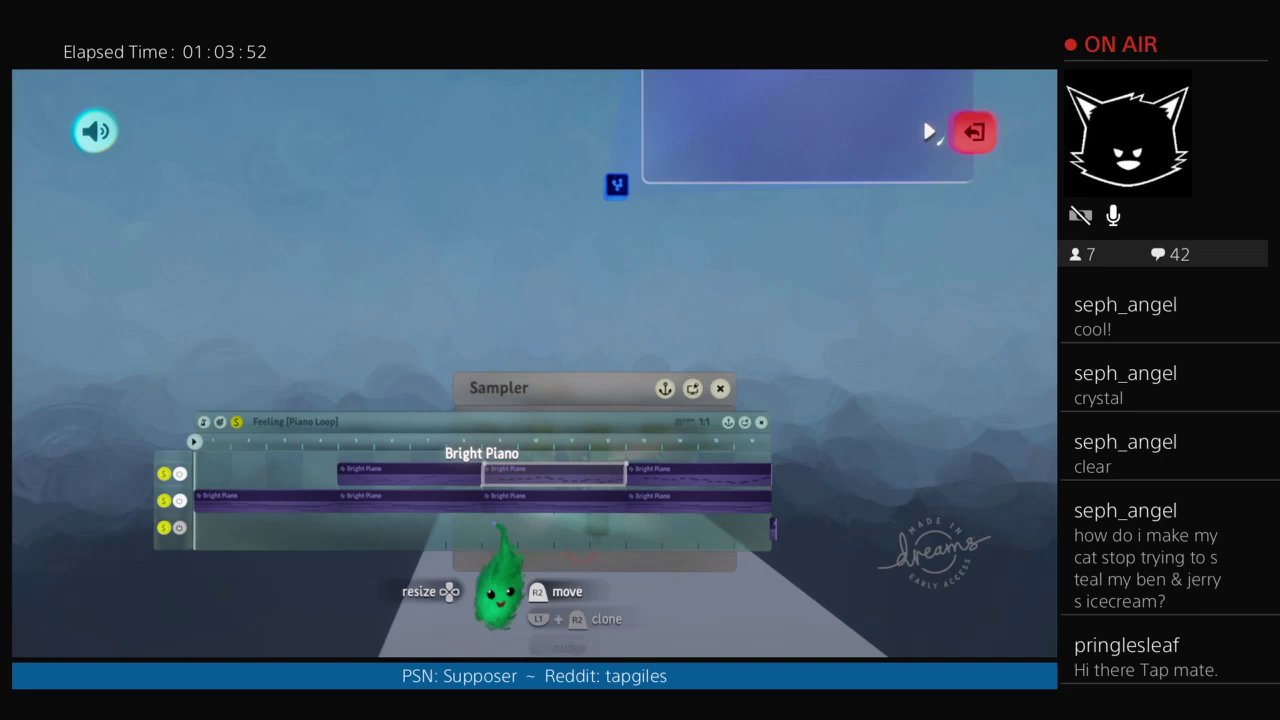
drag(499, 533, 533, 355)
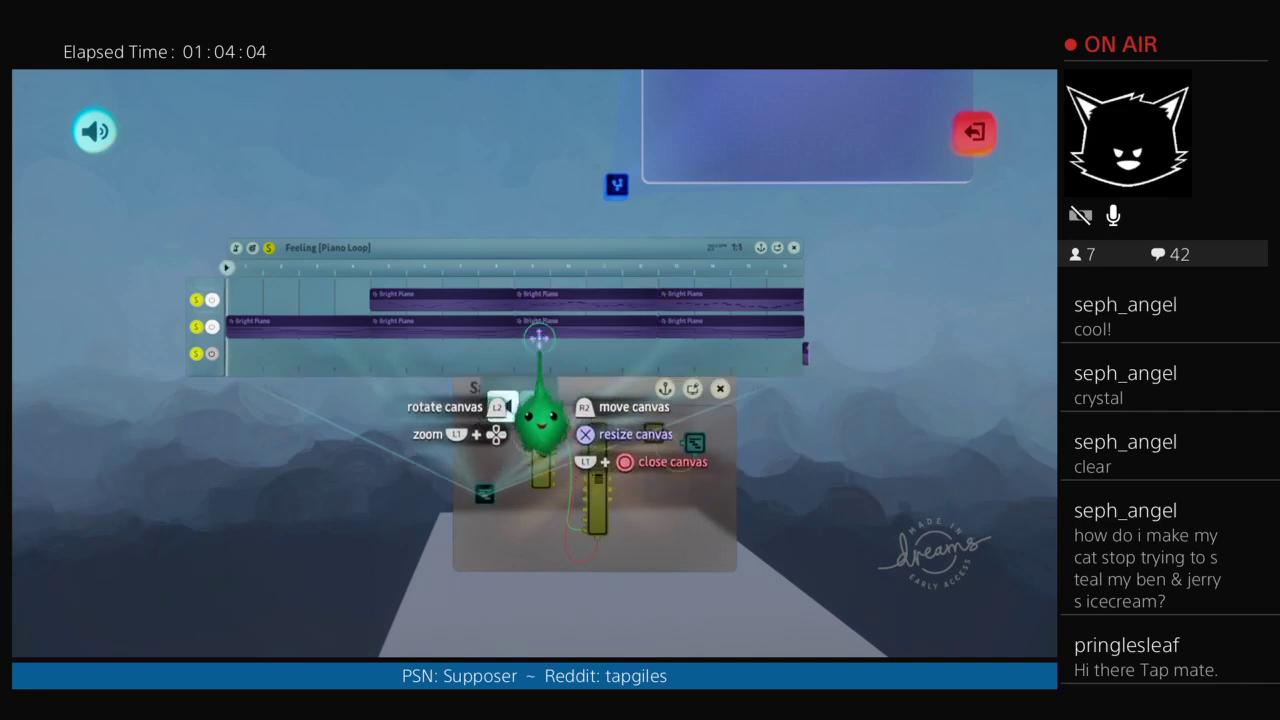
drag(549, 293, 580, 200)
key(Escape)
middle_drag(524, 380, 550, 325)
Step: Add a second Timeline below the first in the Microchip and align the Bright Piano clip with its start
click(428, 135)
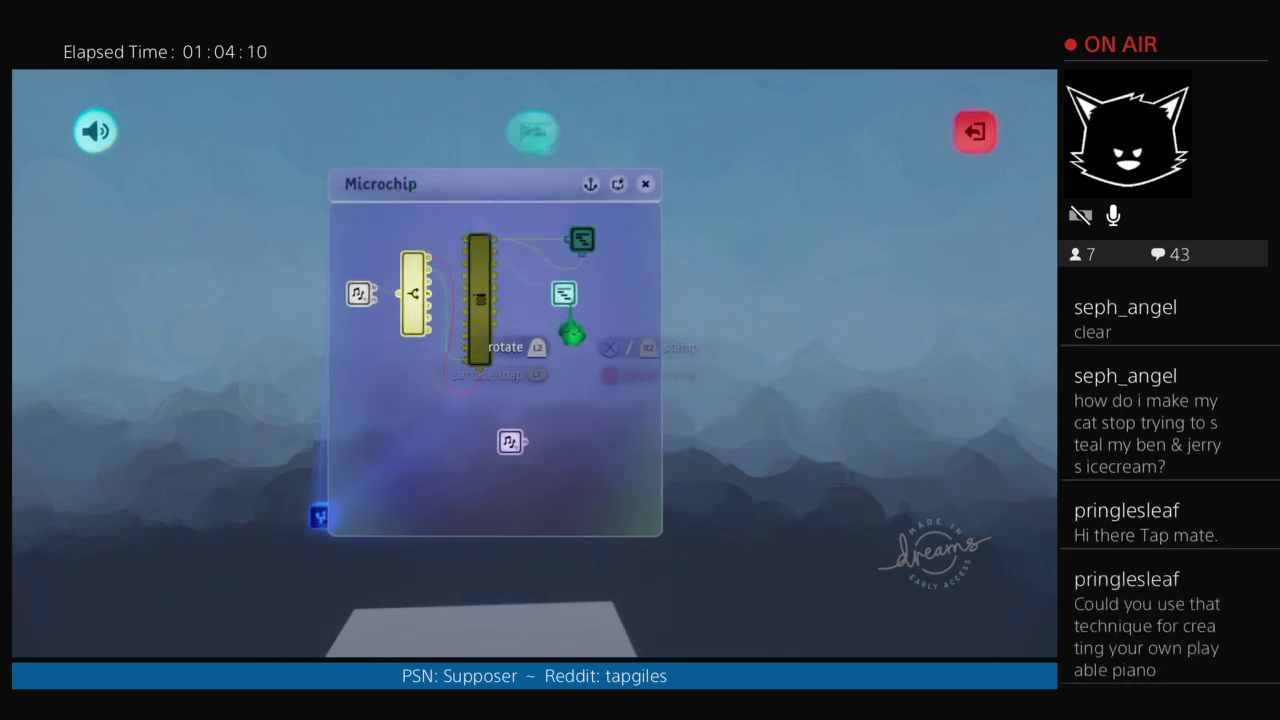
click(575, 372)
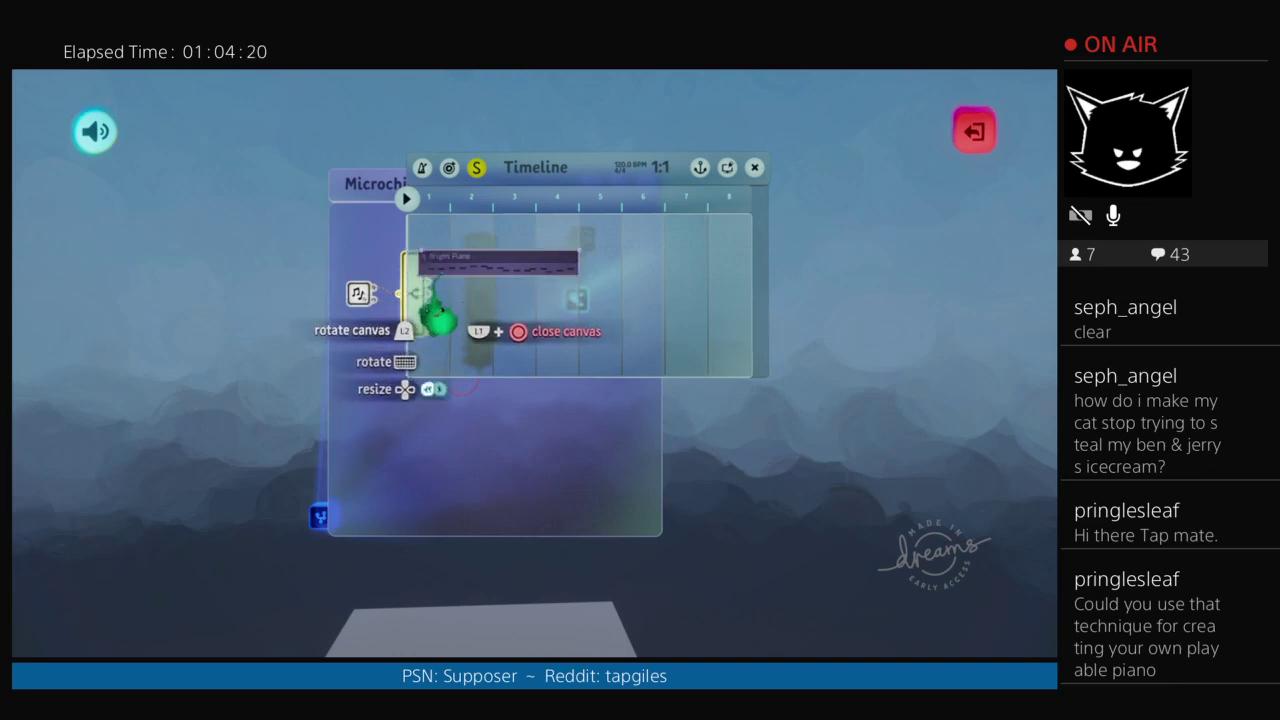
drag(421, 263, 408, 263)
Step: Move all the Bright Piano notes together so the first one sits at the very start of the clip
click(475, 316)
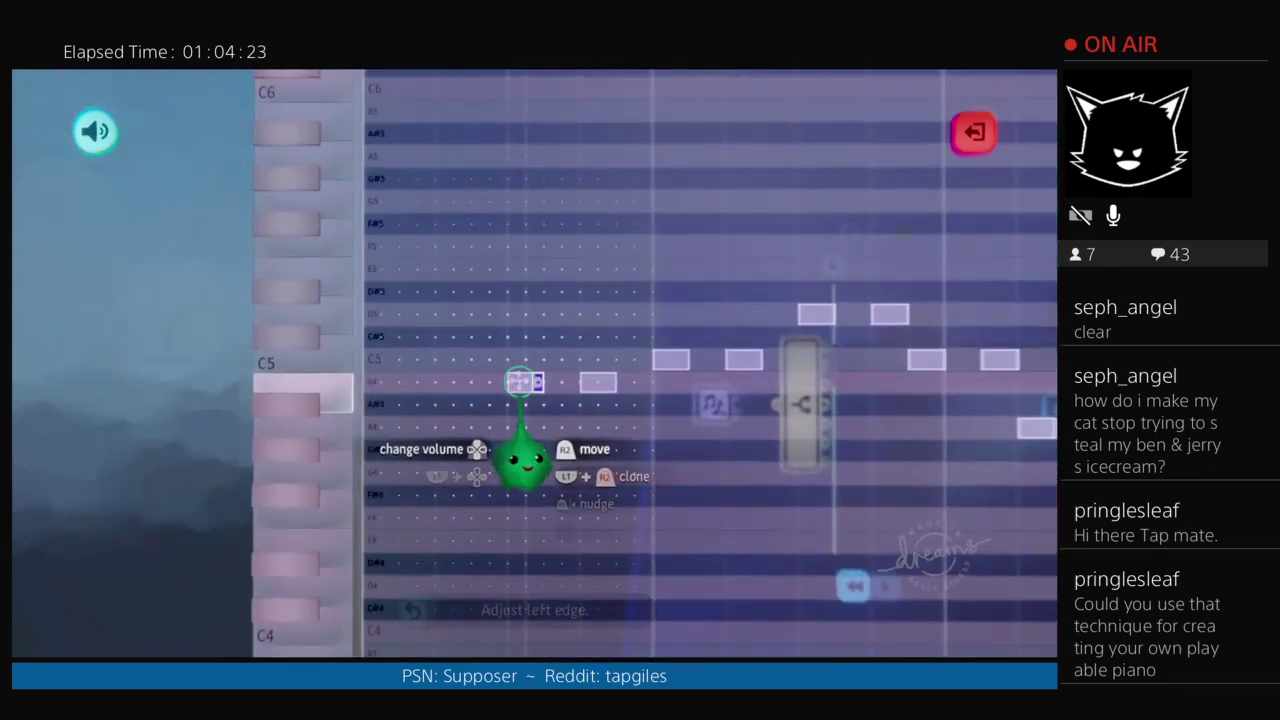
drag(518, 381, 369, 386)
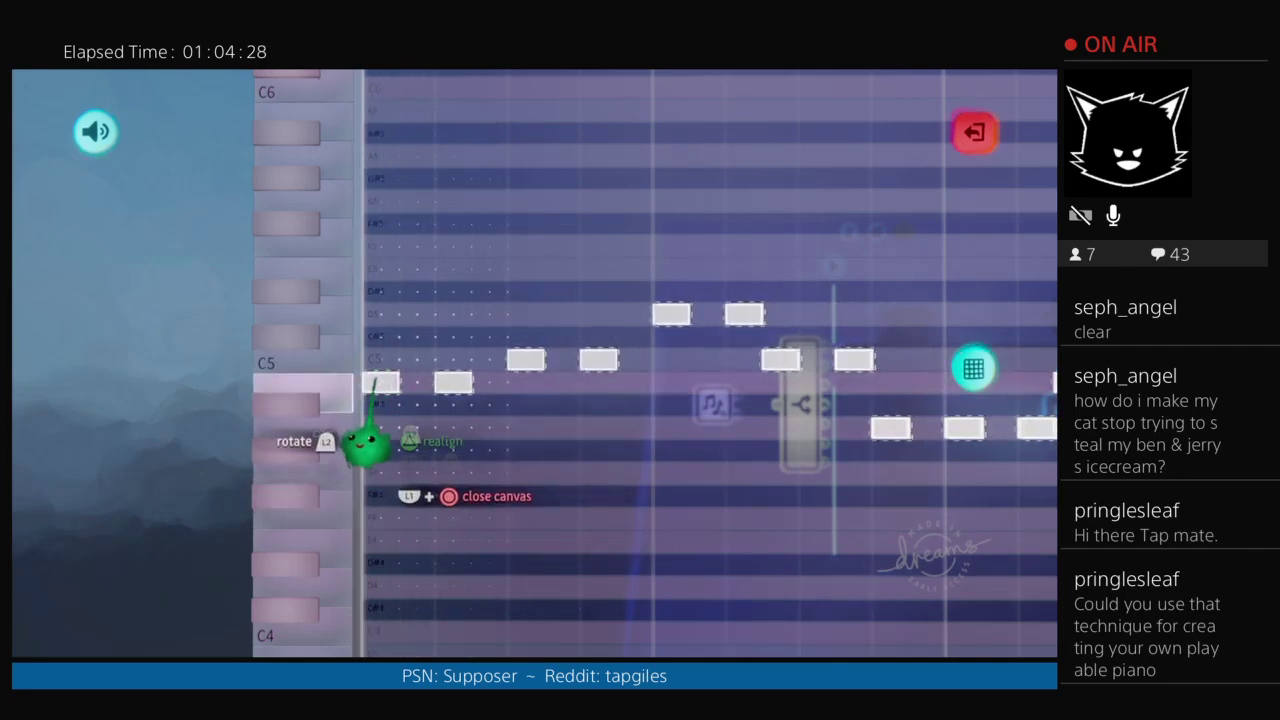
scroll(480, 401, down, 2)
key(Escape)
scroll(541, 399, down, 3)
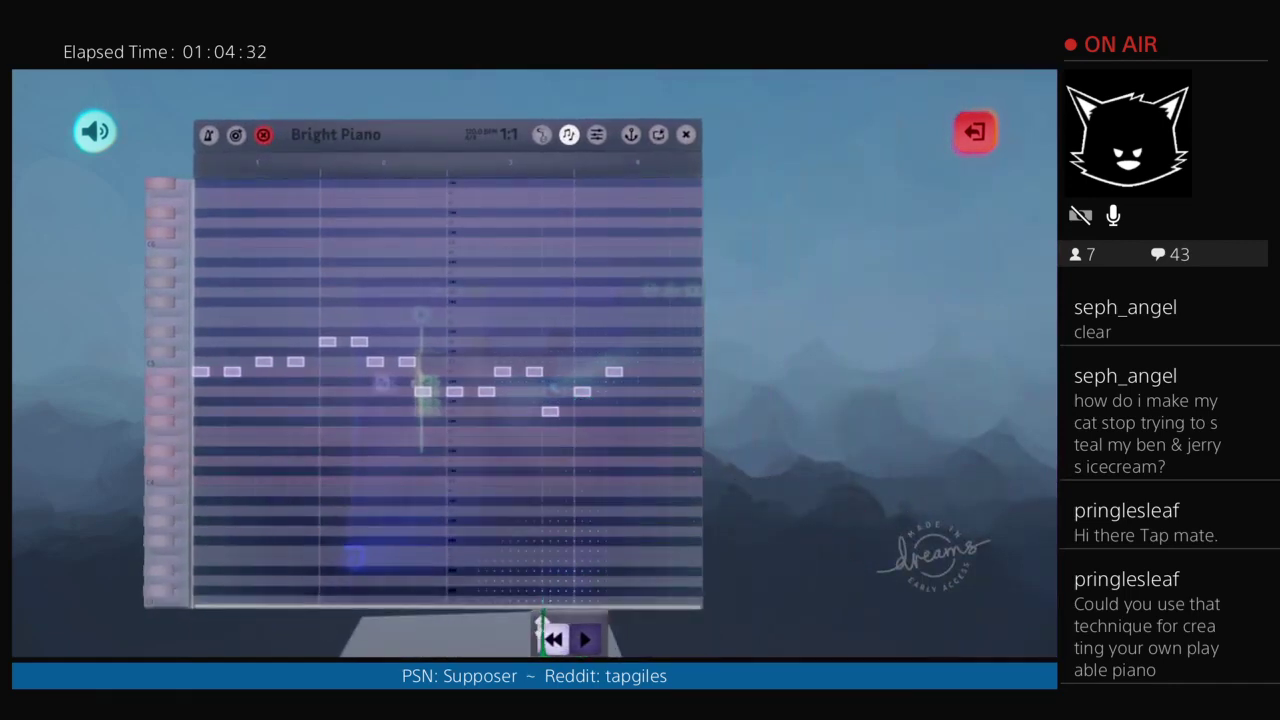
Step: Shrink the Bright Piano note canvas vertically around its notes and shorten the new Timeline to four bars to match the clip
drag(551, 603, 557, 506)
drag(534, 197, 531, 291)
key(Escape)
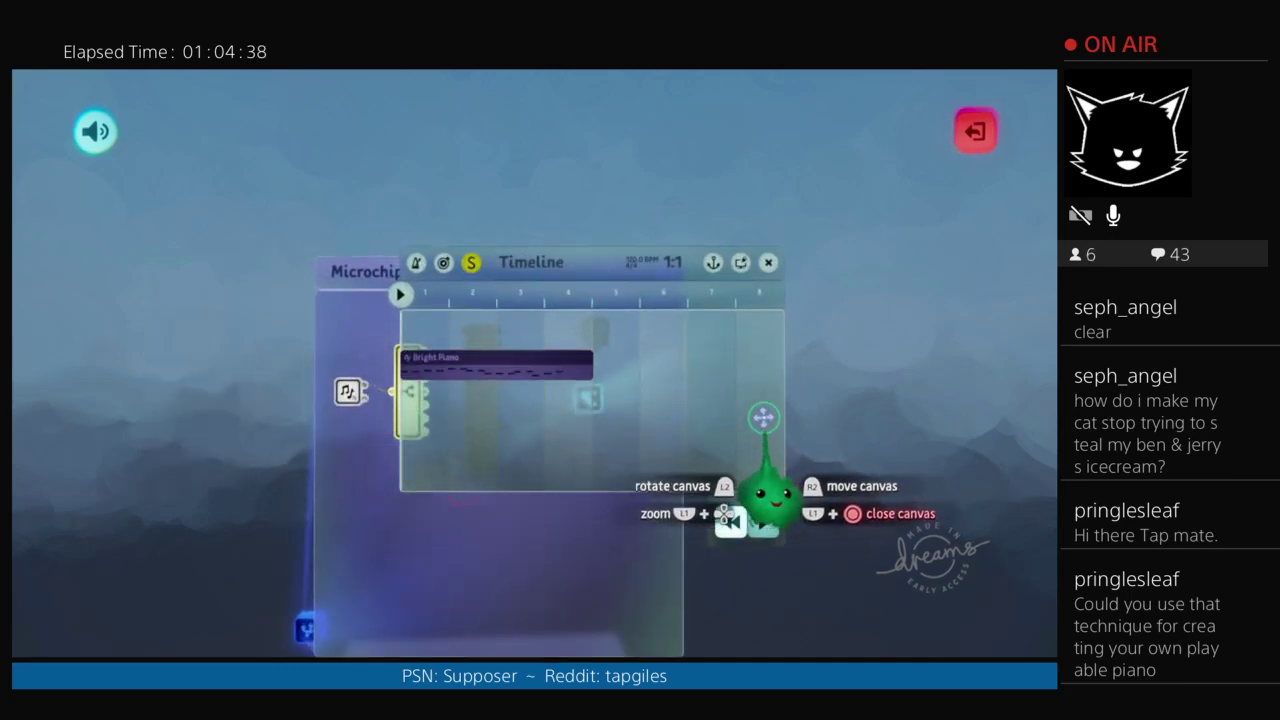
drag(766, 430, 594, 425)
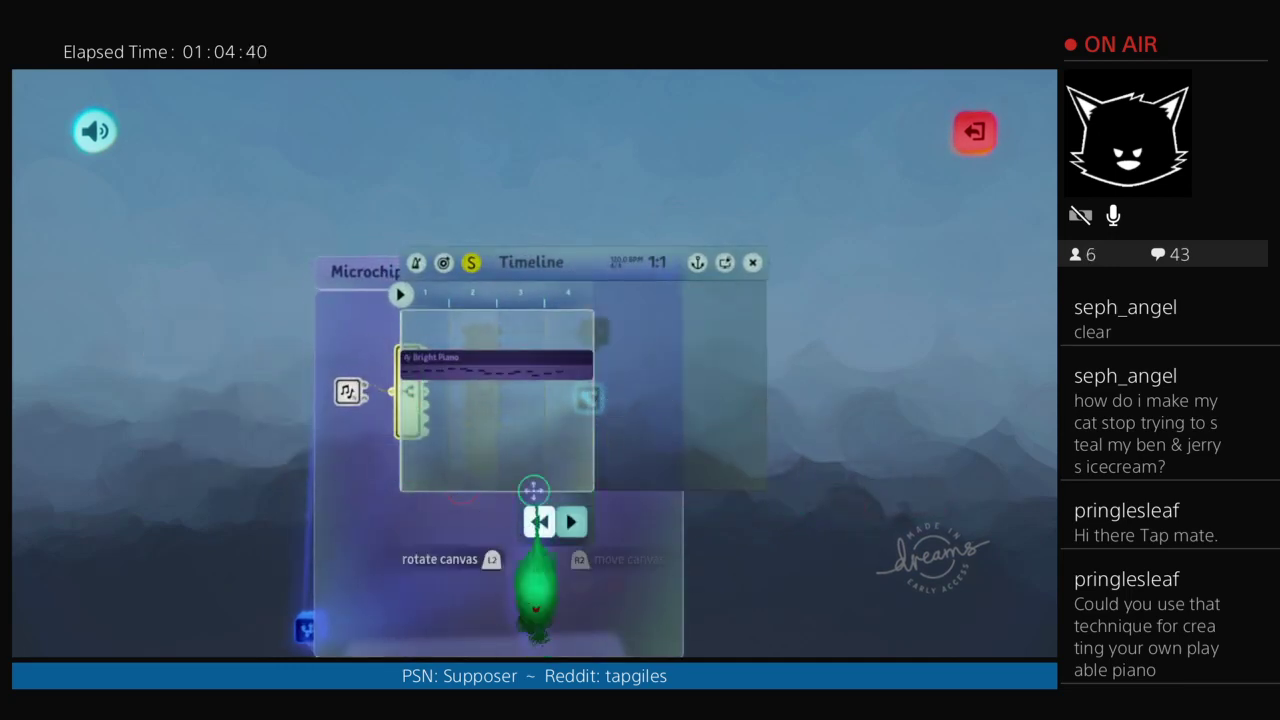
key(Escape)
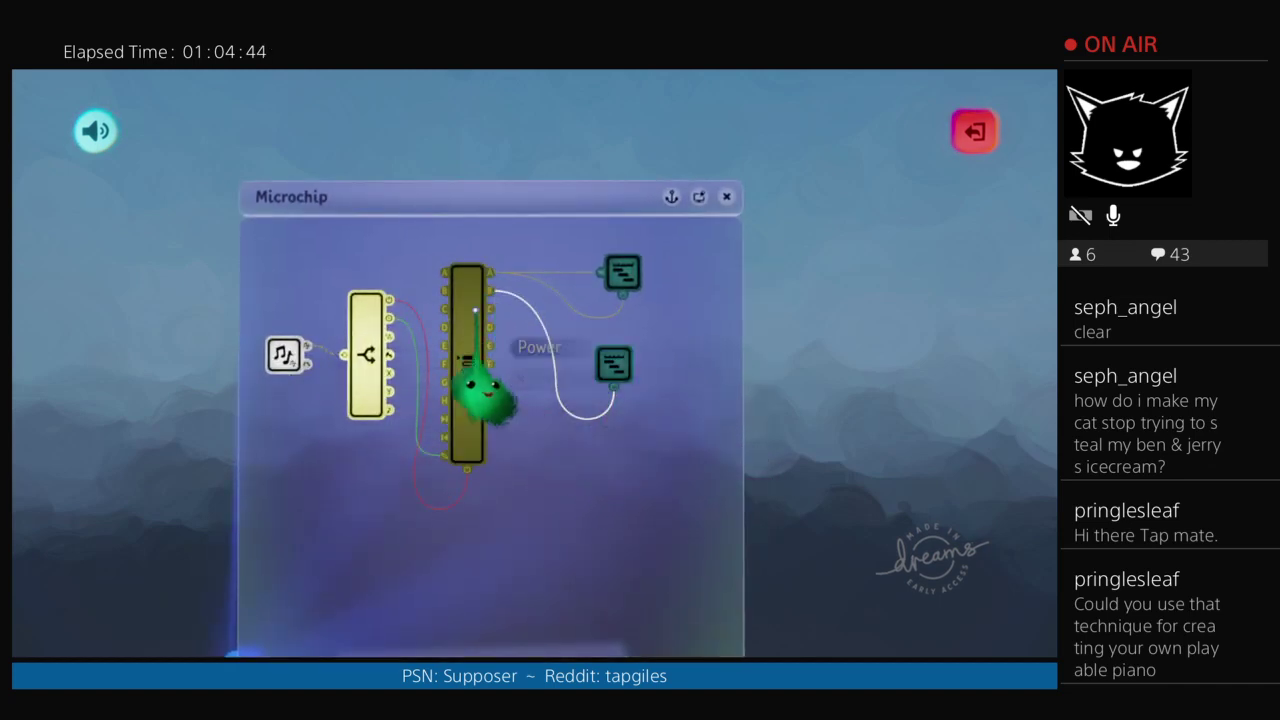
Step: Wire the Selector's output B to the second Timeline's Power and Restart Timeline inputs
click(606, 385)
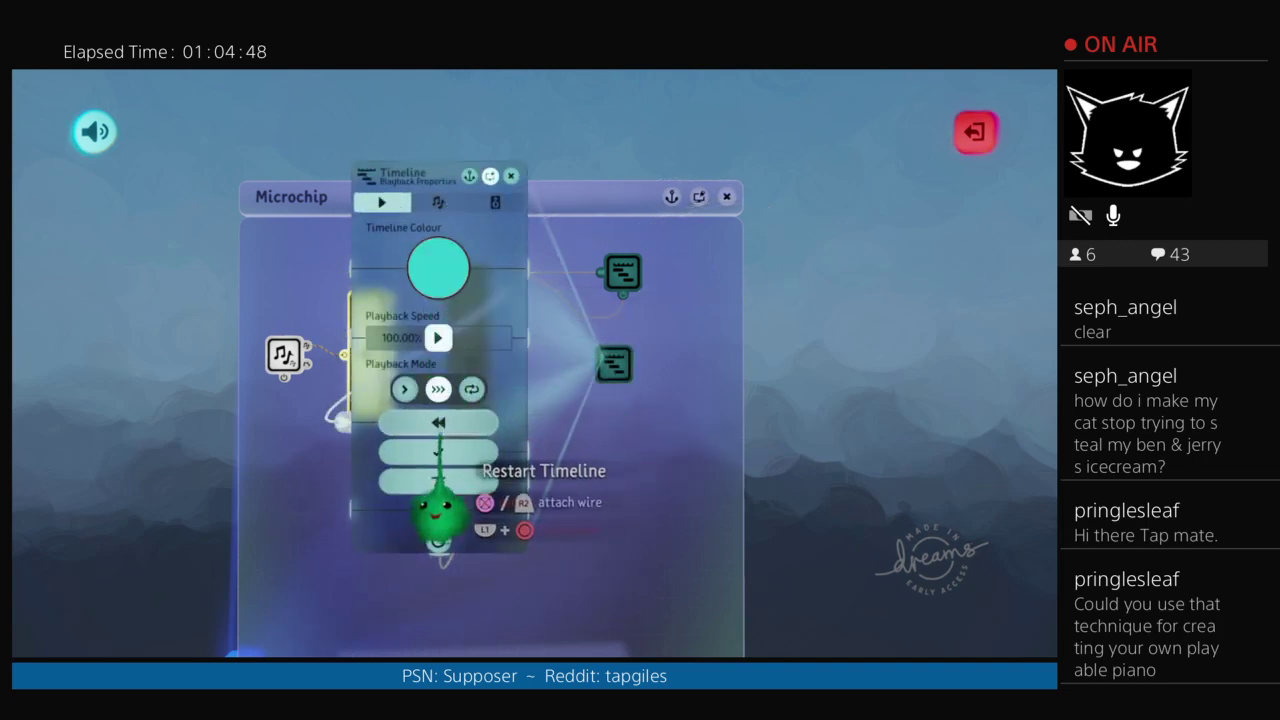
key(Escape)
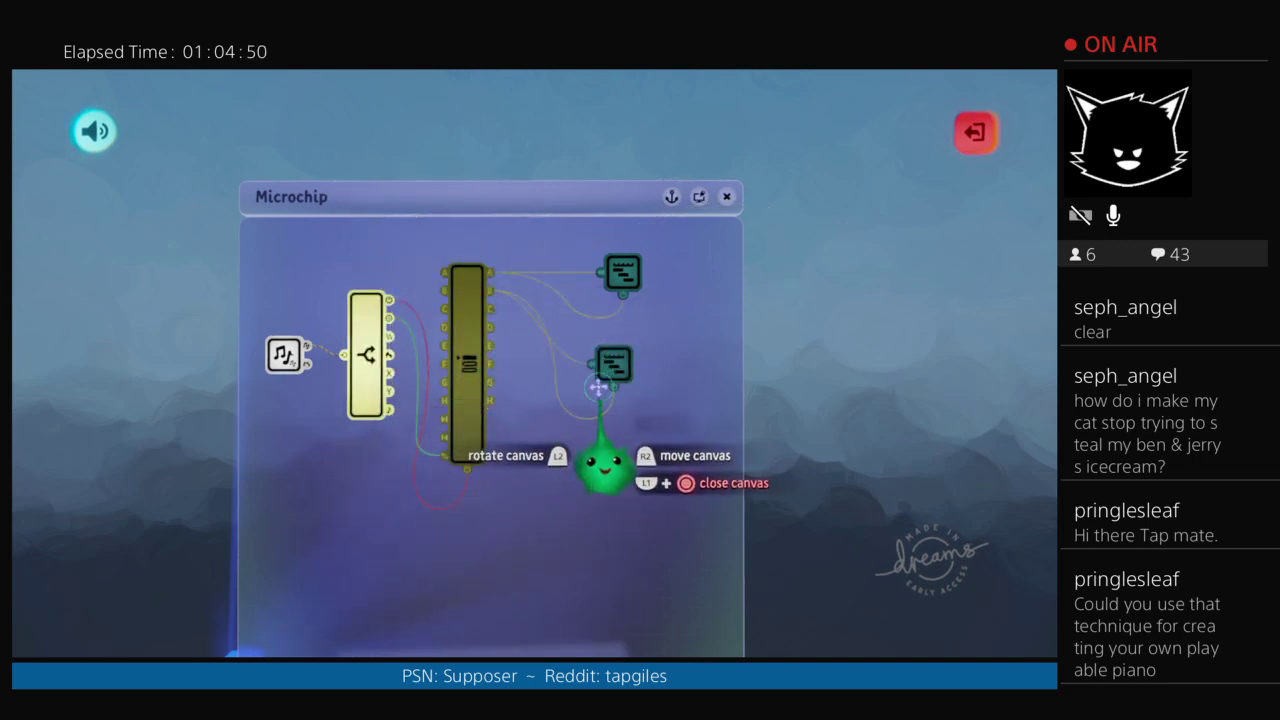
Step: Move the Empty Instrument canvas clear of the Timelines and perform notes to test the second Timeline
click(384, 362)
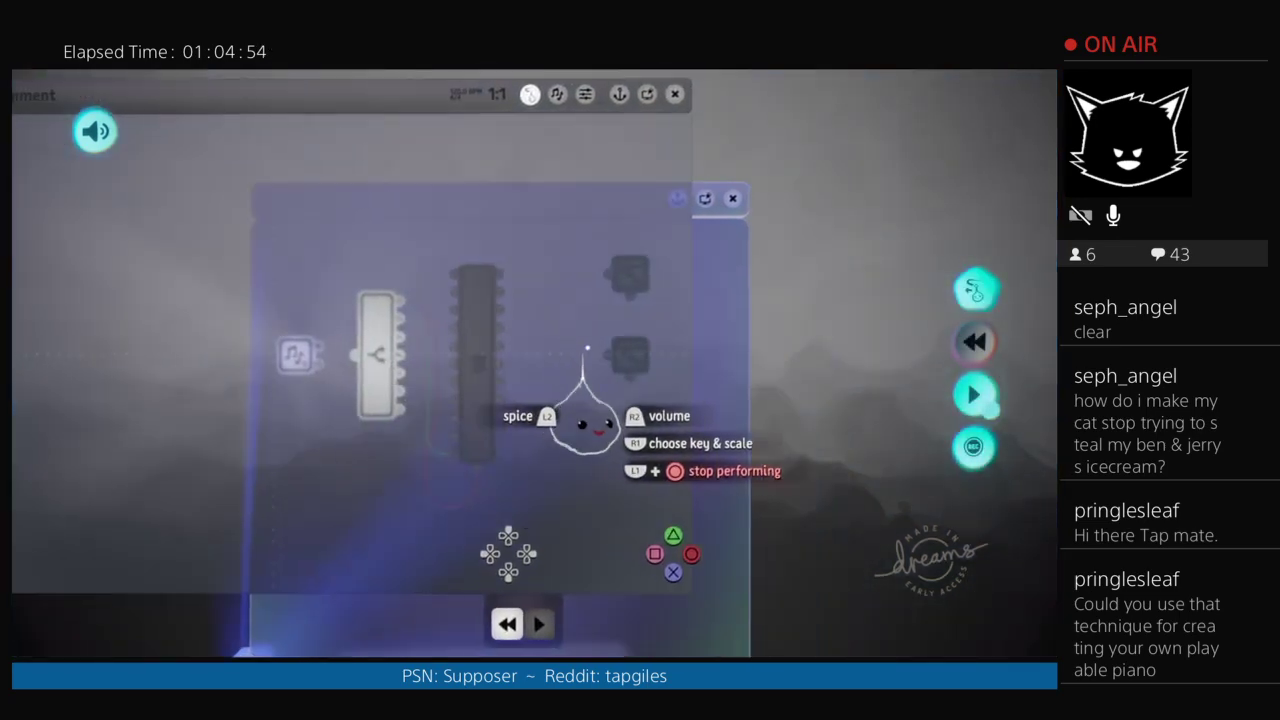
drag(717, 383, 867, 394)
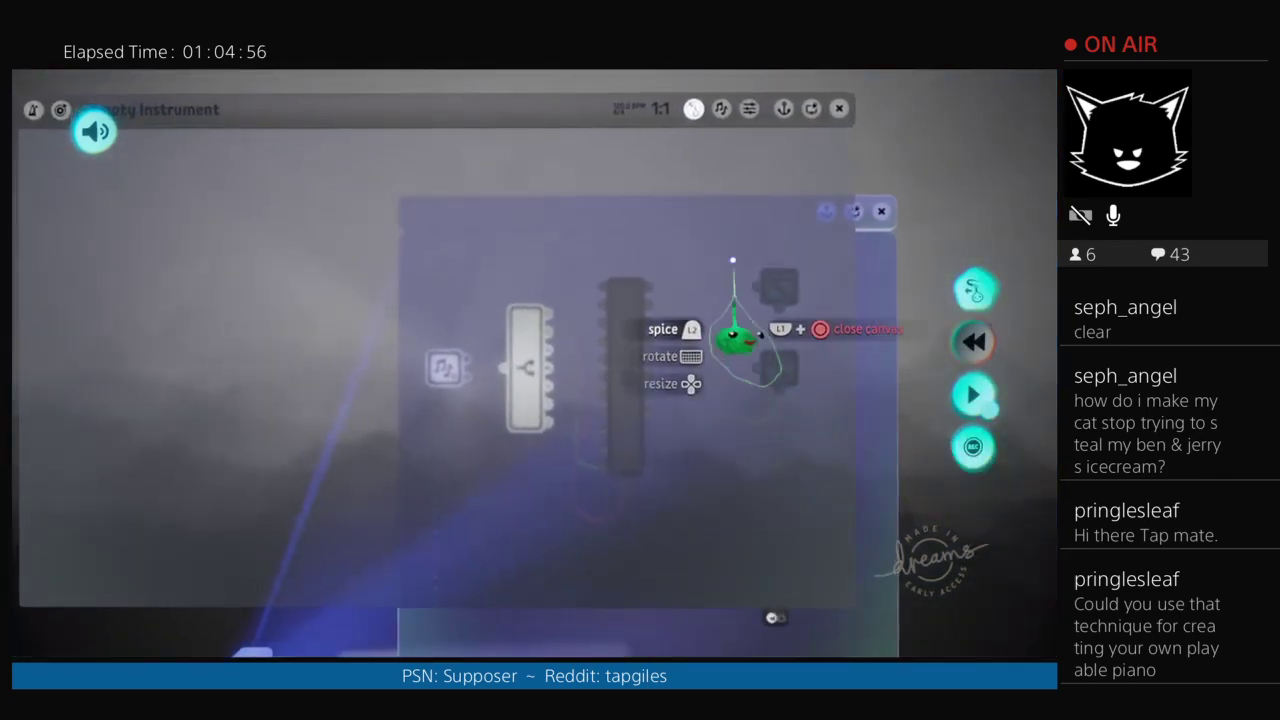
drag(606, 115, 464, 124)
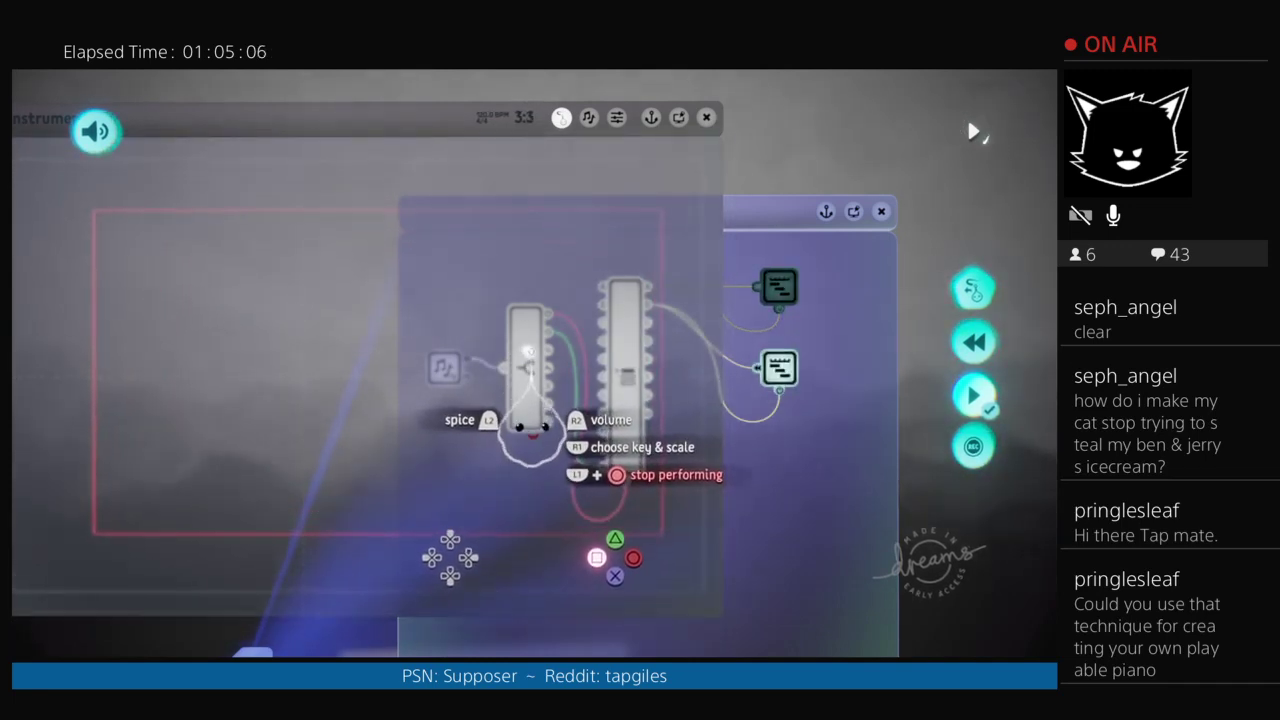
Step: Open the second Timeline beside the Microchip and inspect its Bright Piano clip's notes and performance canvas
click(779, 369)
drag(778, 372, 877, 379)
click(837, 318)
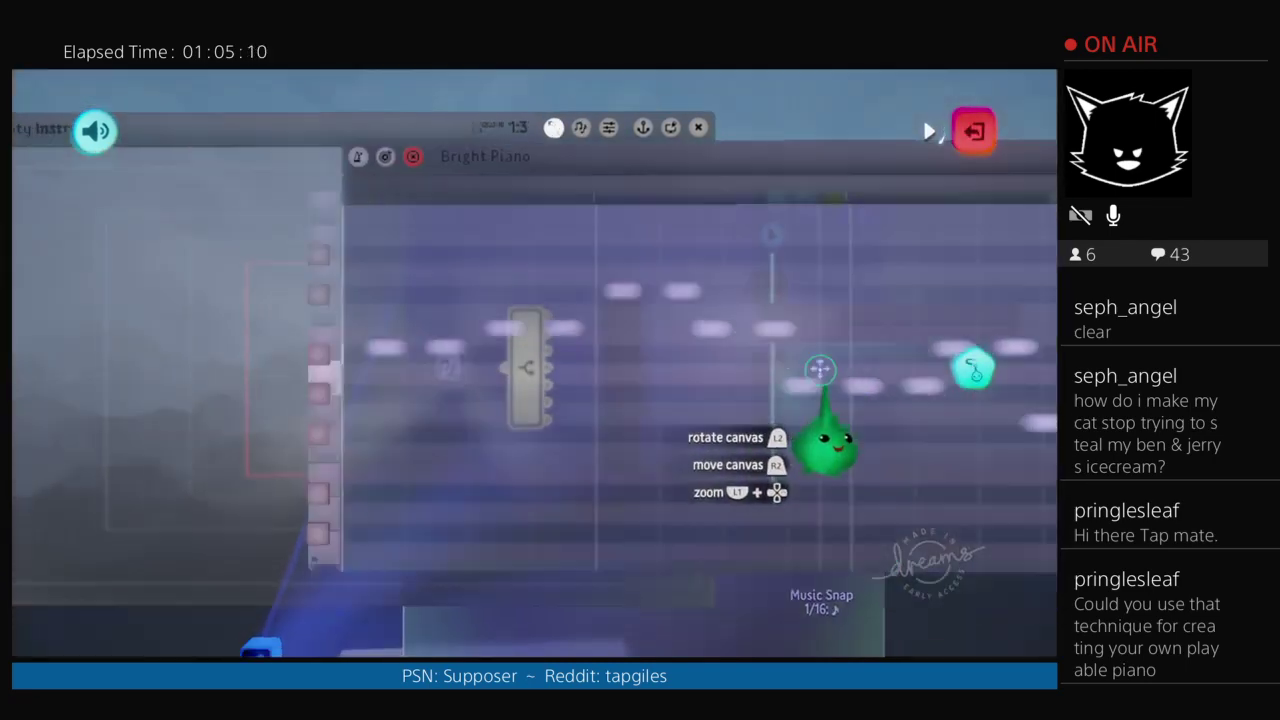
key(Escape)
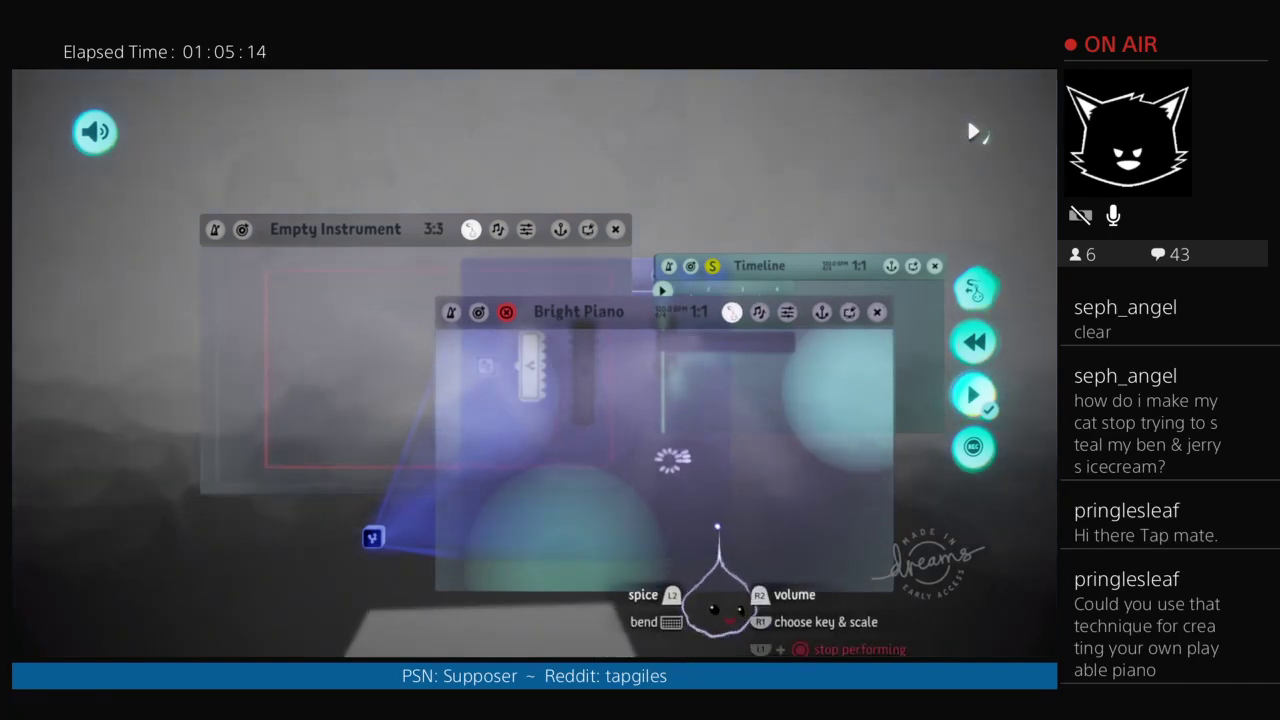
key(Escape)
key(Escape)
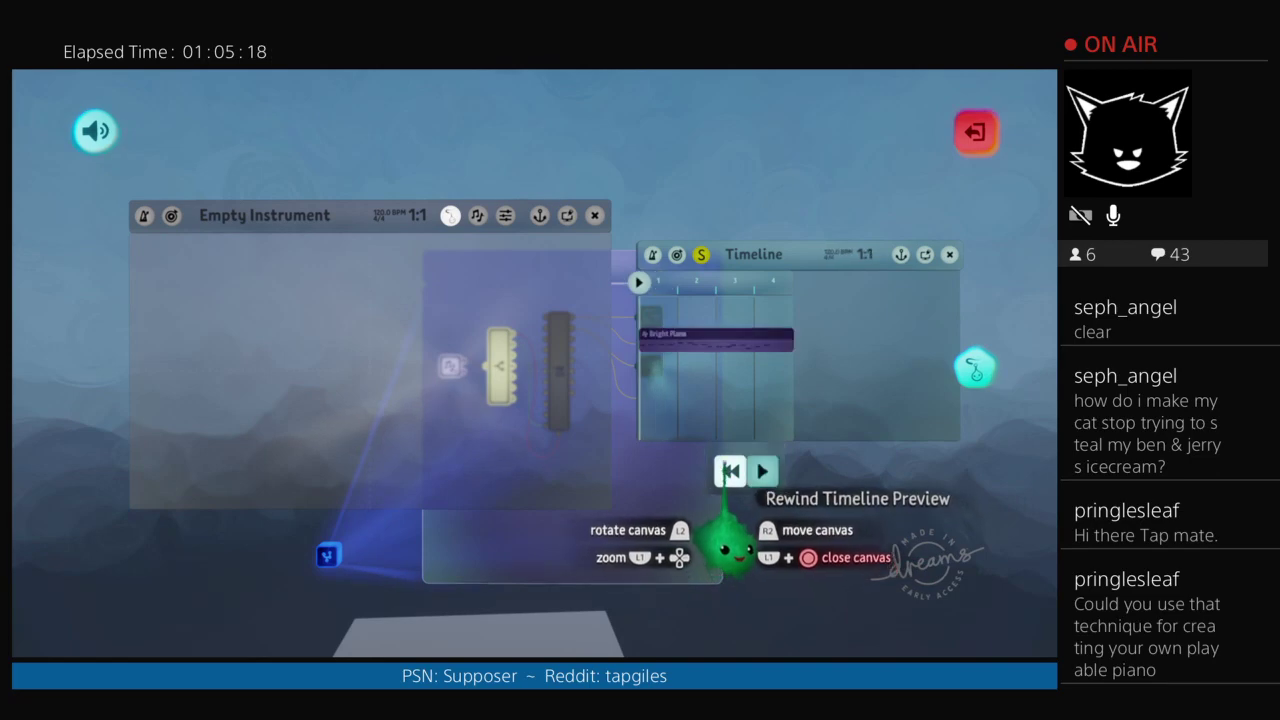
Step: Preview and rewind the Bright Piano clip to check its start, then close it and preview the Timeline
click(657, 347)
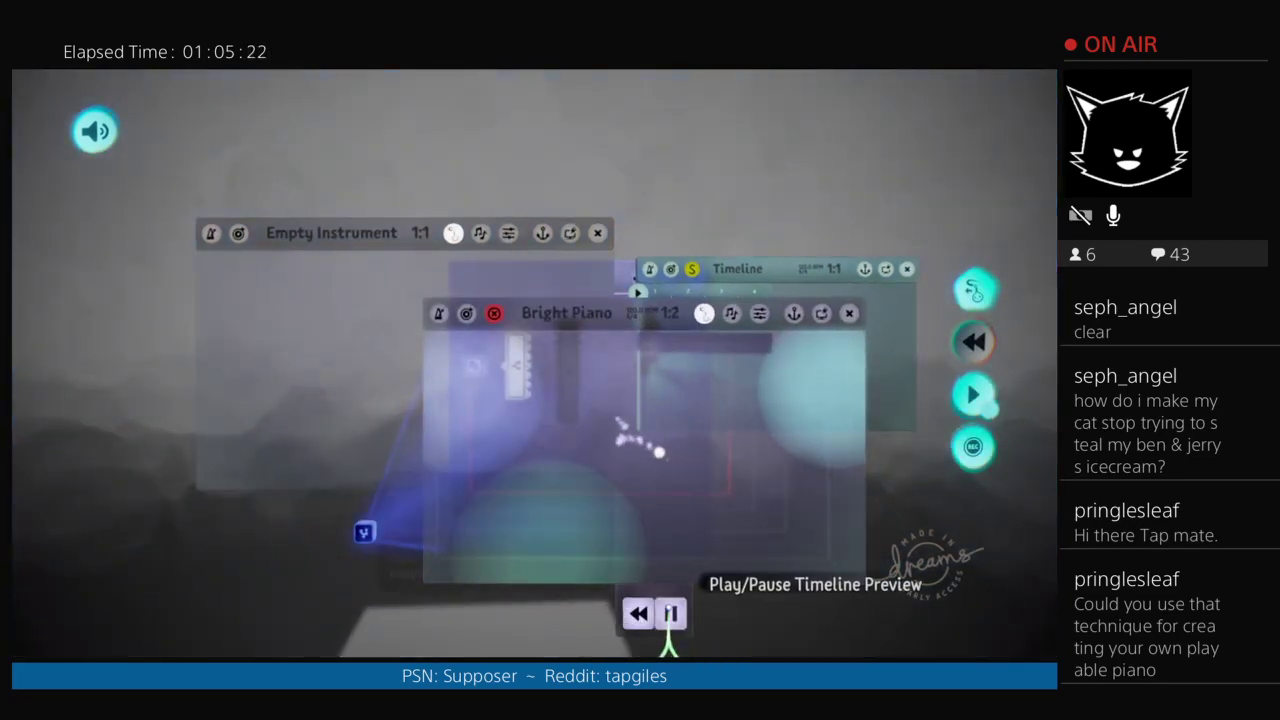
click(639, 613)
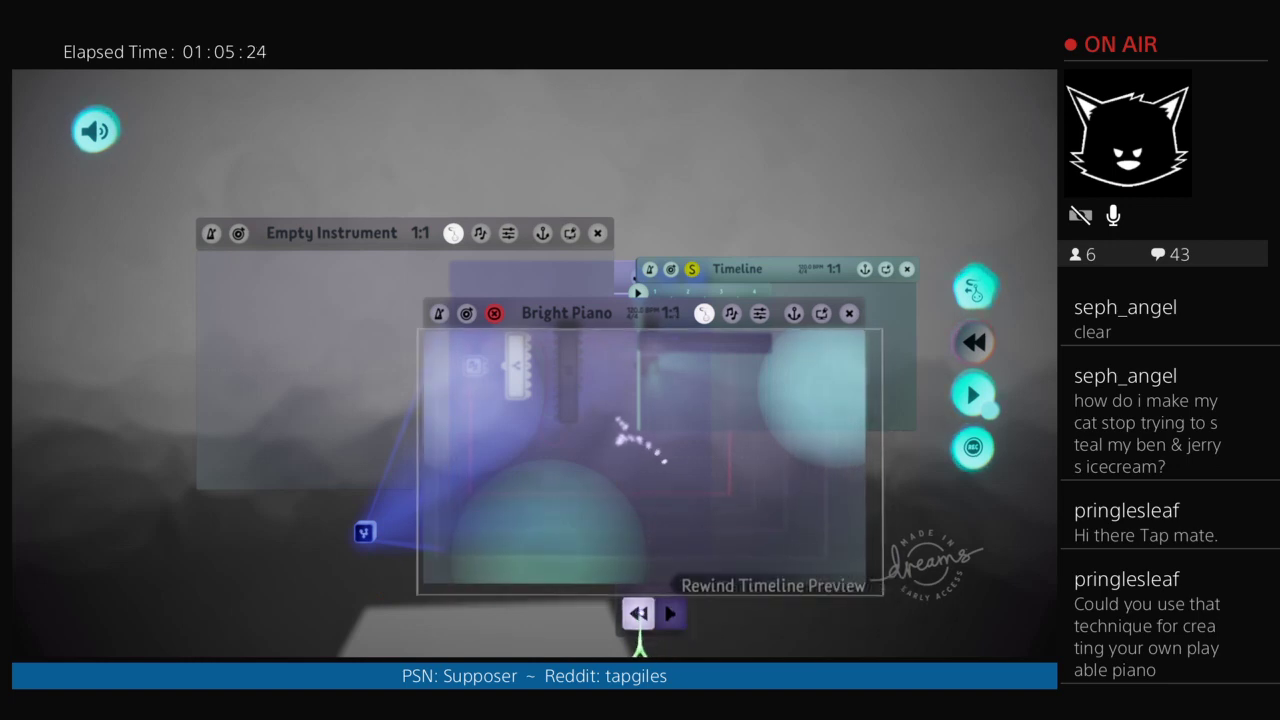
key(Escape)
key(Escape)
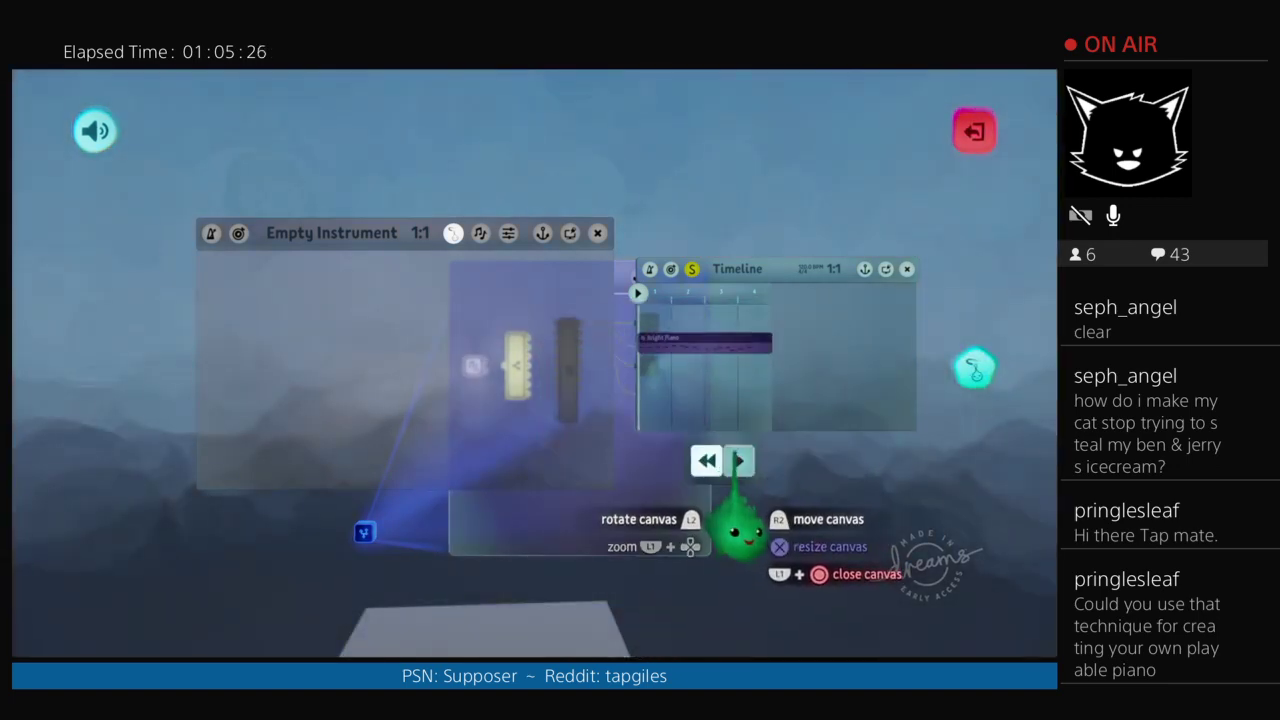
click(739, 460)
scroll(720, 485, up, 3)
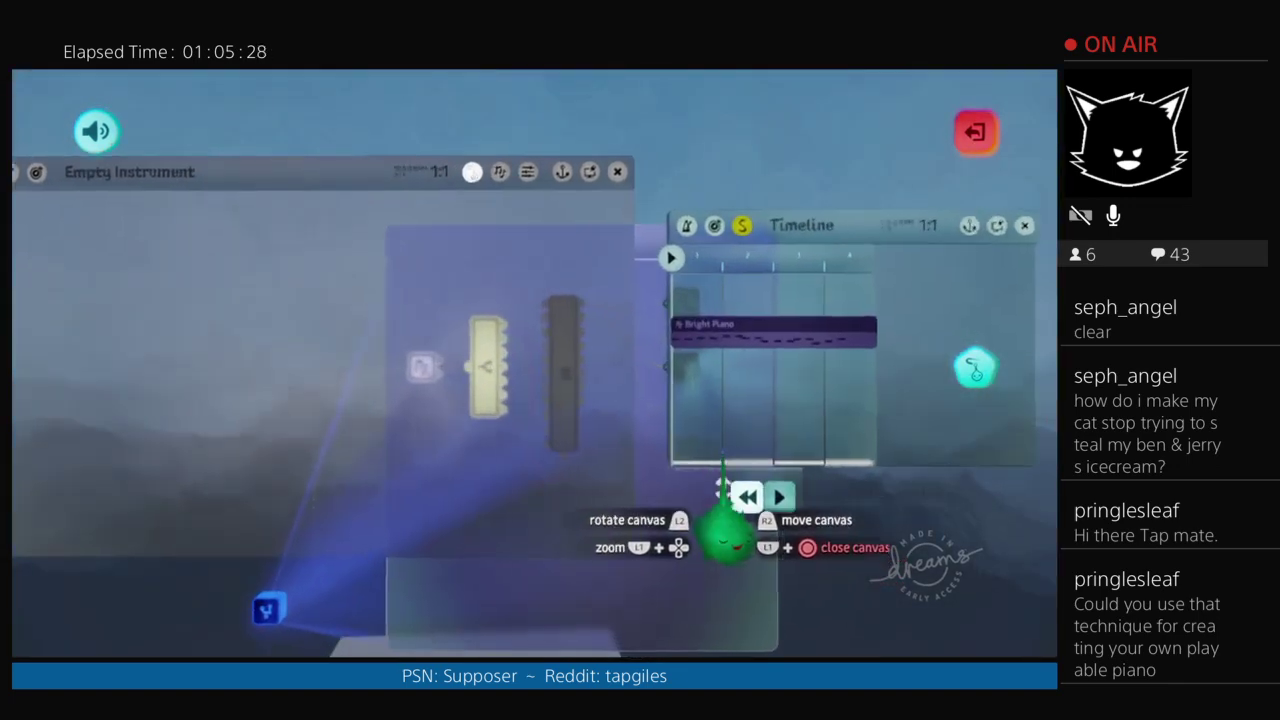
Step: Try to shift the first Bright Piano note slightly using a 1/64 Music Snap, check the Timeline, and undo the move
click(698, 343)
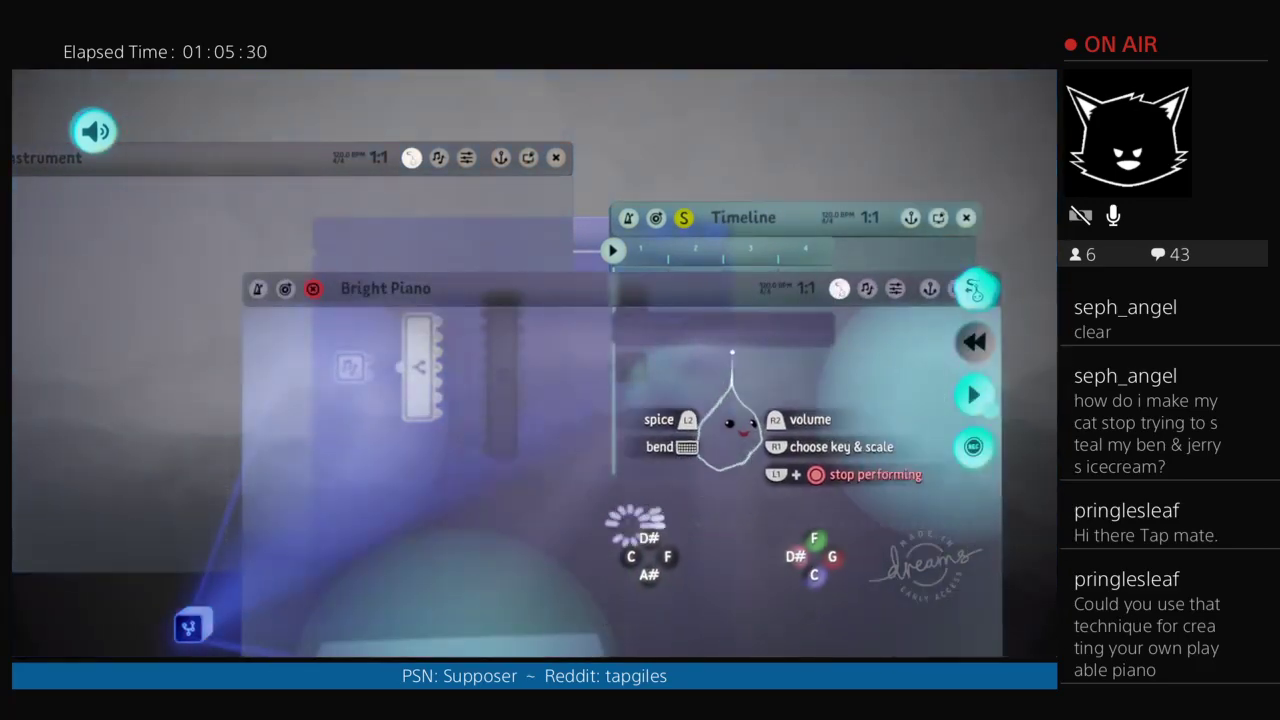
click(867, 289)
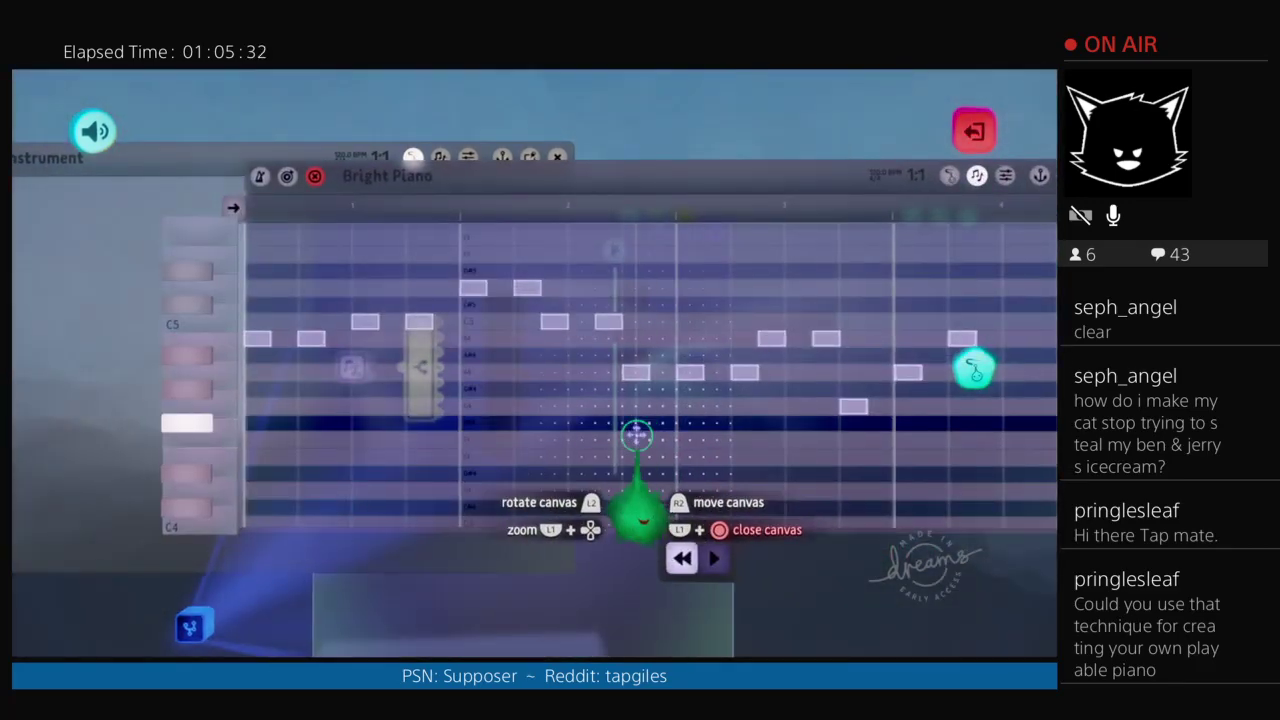
scroll(636, 435, up, 3)
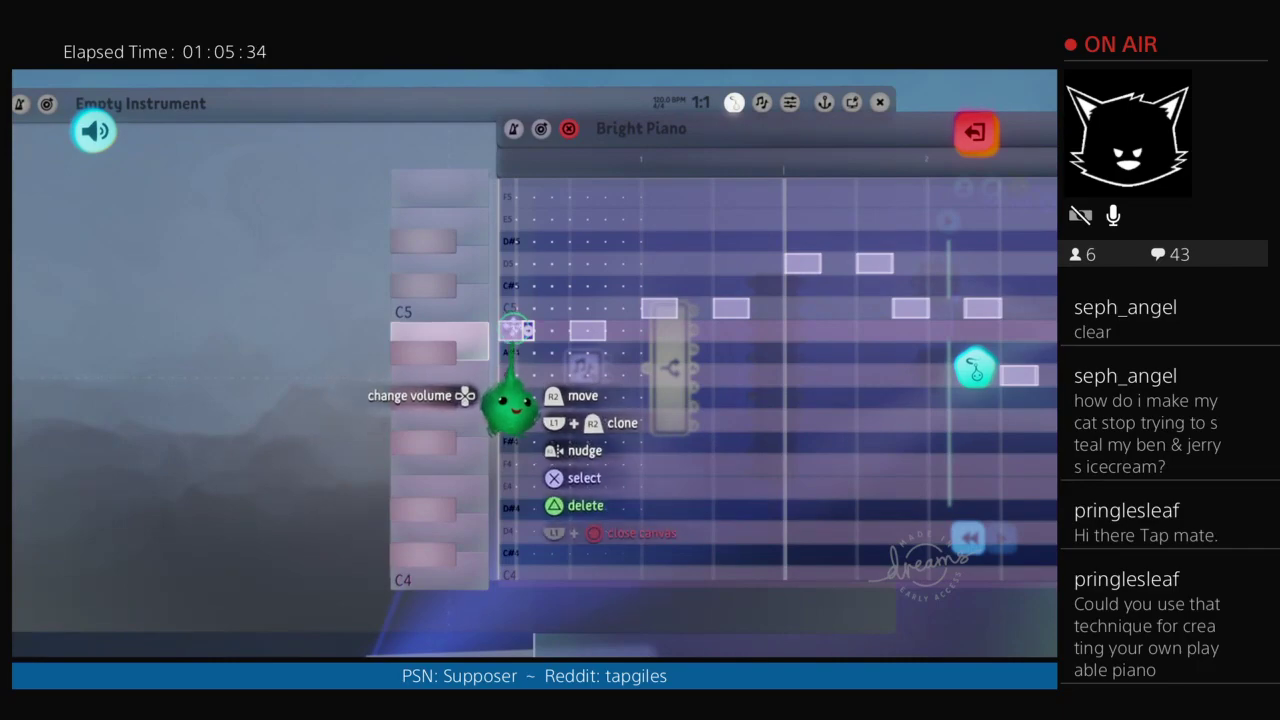
scroll(514, 328, up, 5)
key(Right)
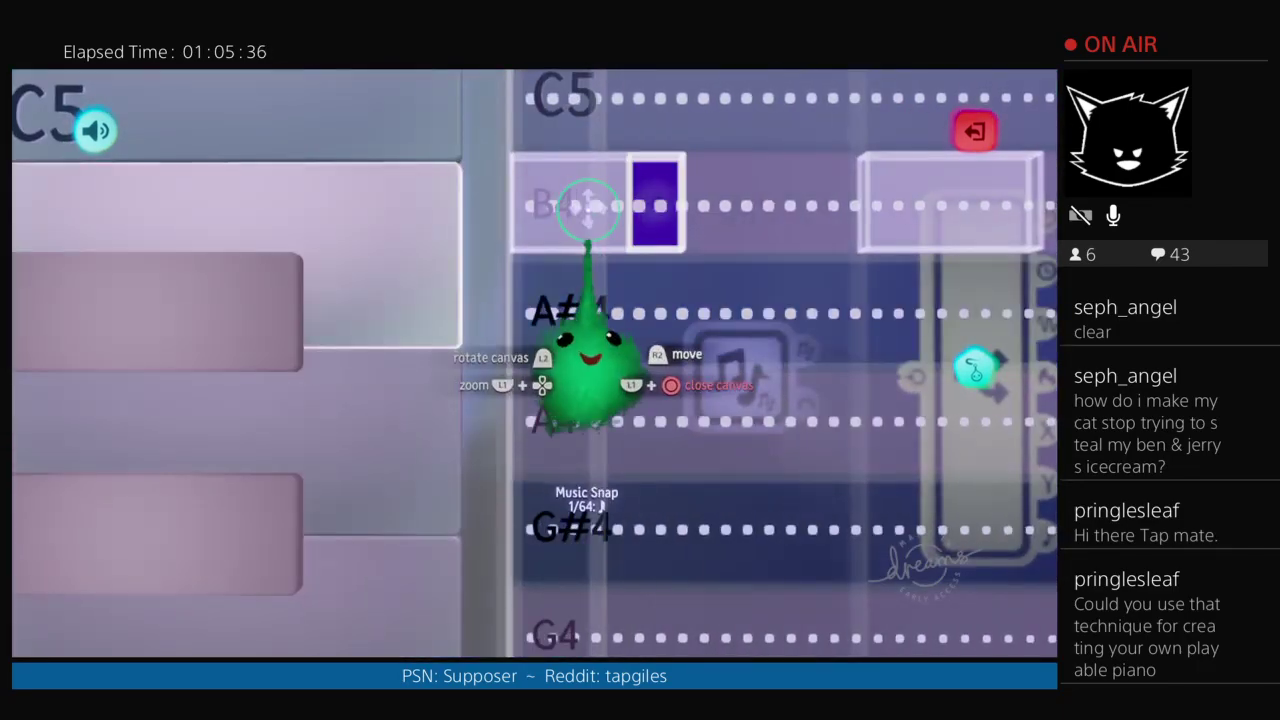
mouse_move(588, 210)
mouse_down()
mouse_move(572, 217)
mouse_move(590, 221)
mouse_up()
scroll(627, 340, down, 5)
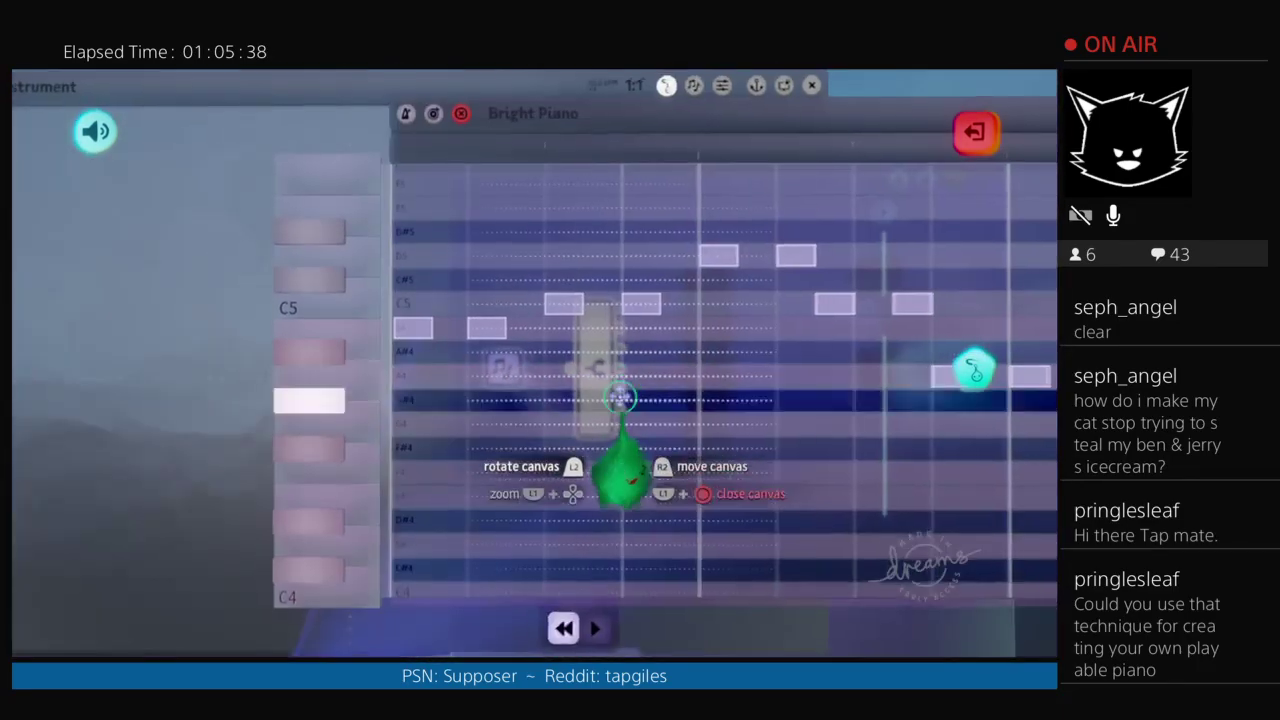
key(Escape)
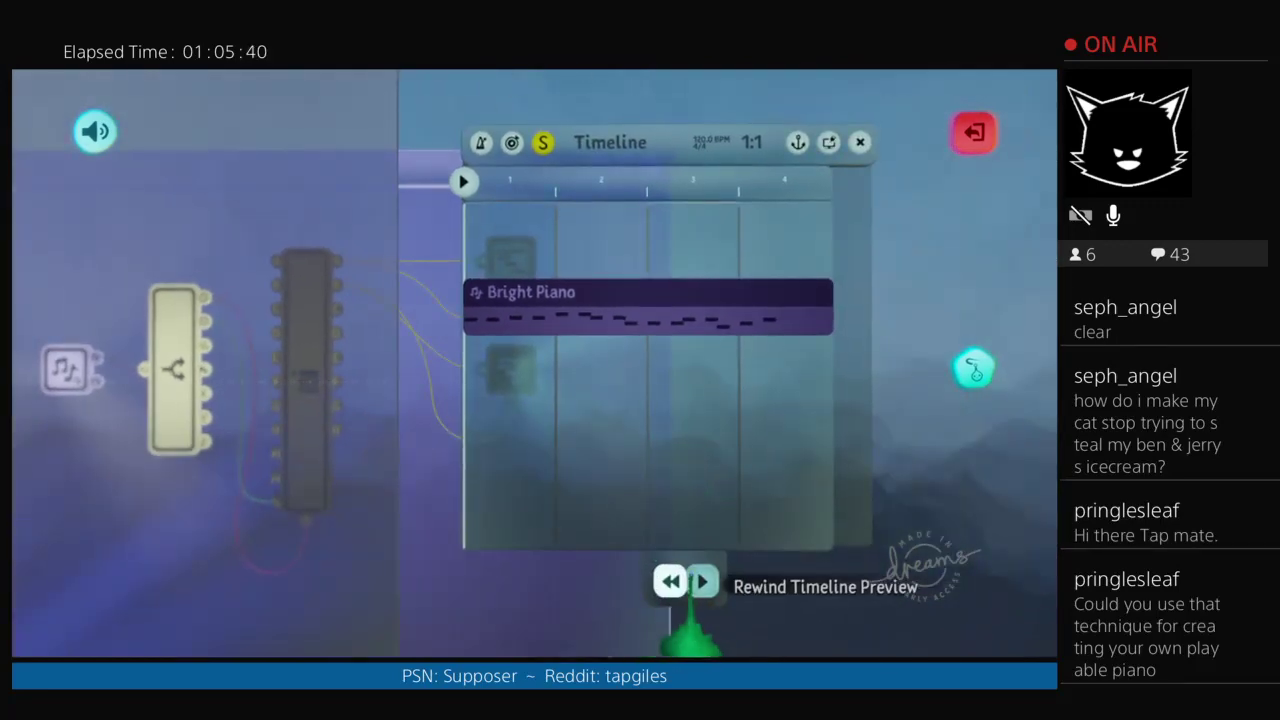
click(670, 581)
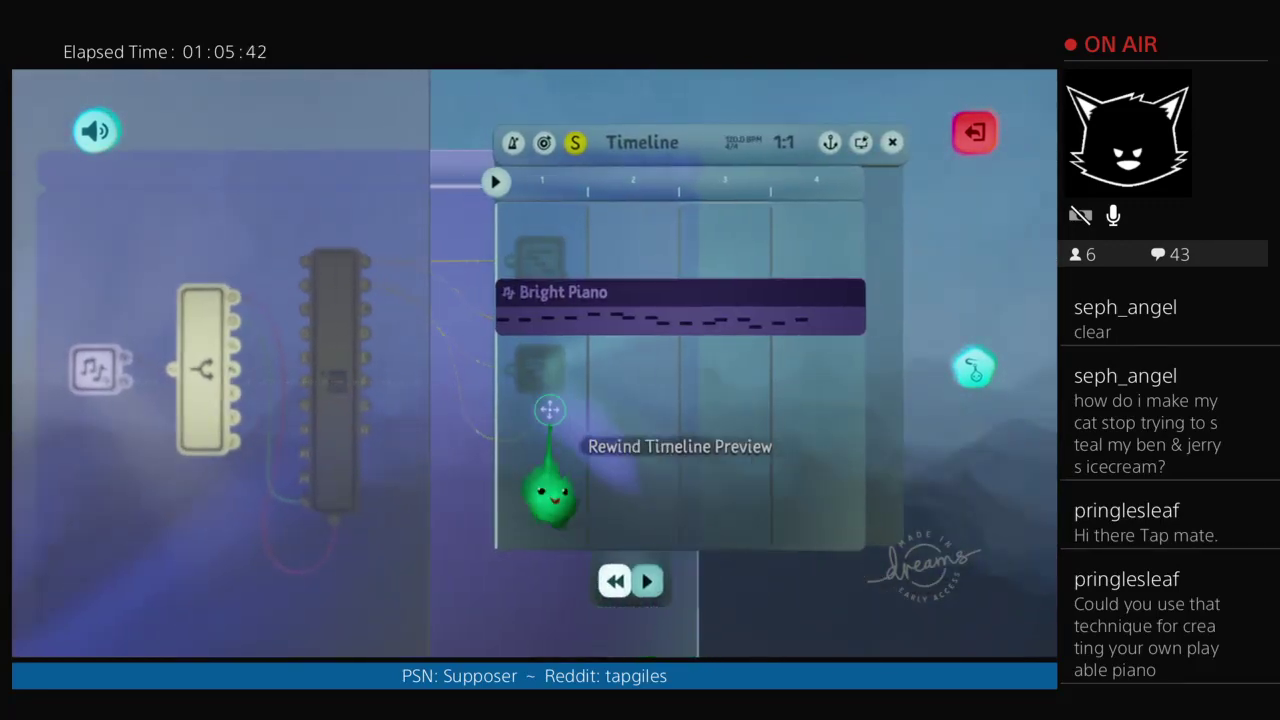
key(ctrl+z)
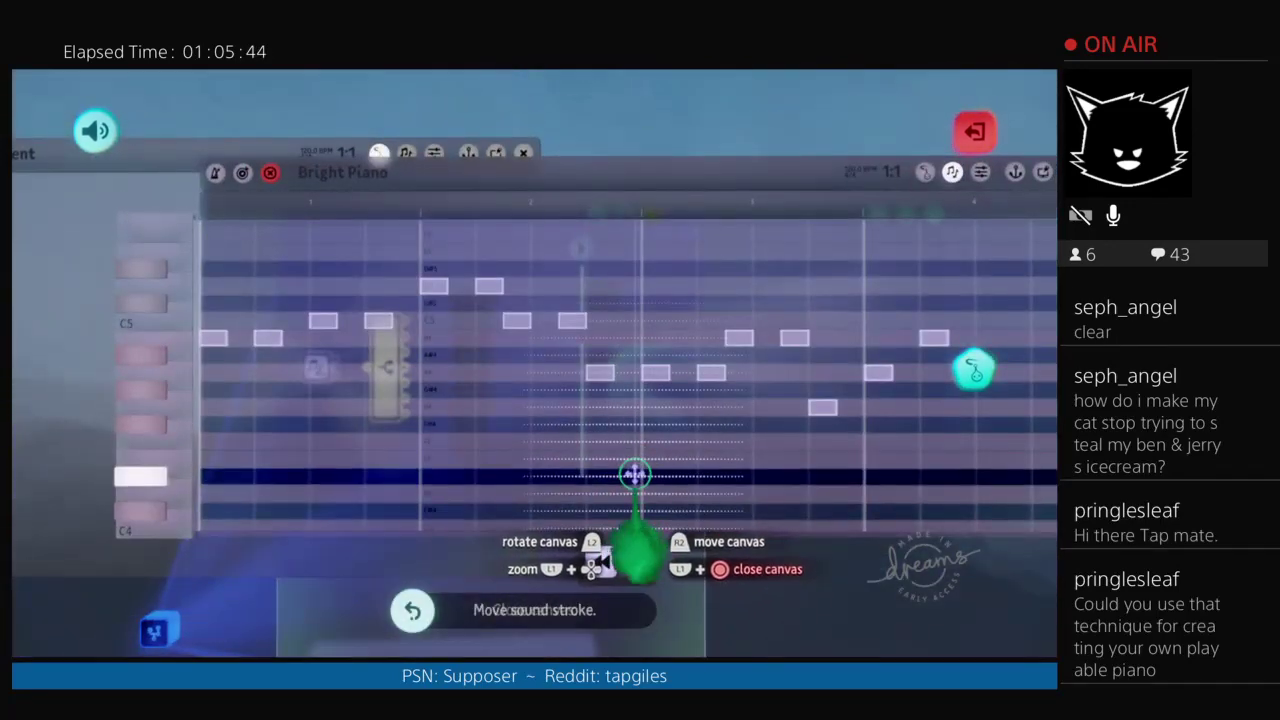
key(Escape)
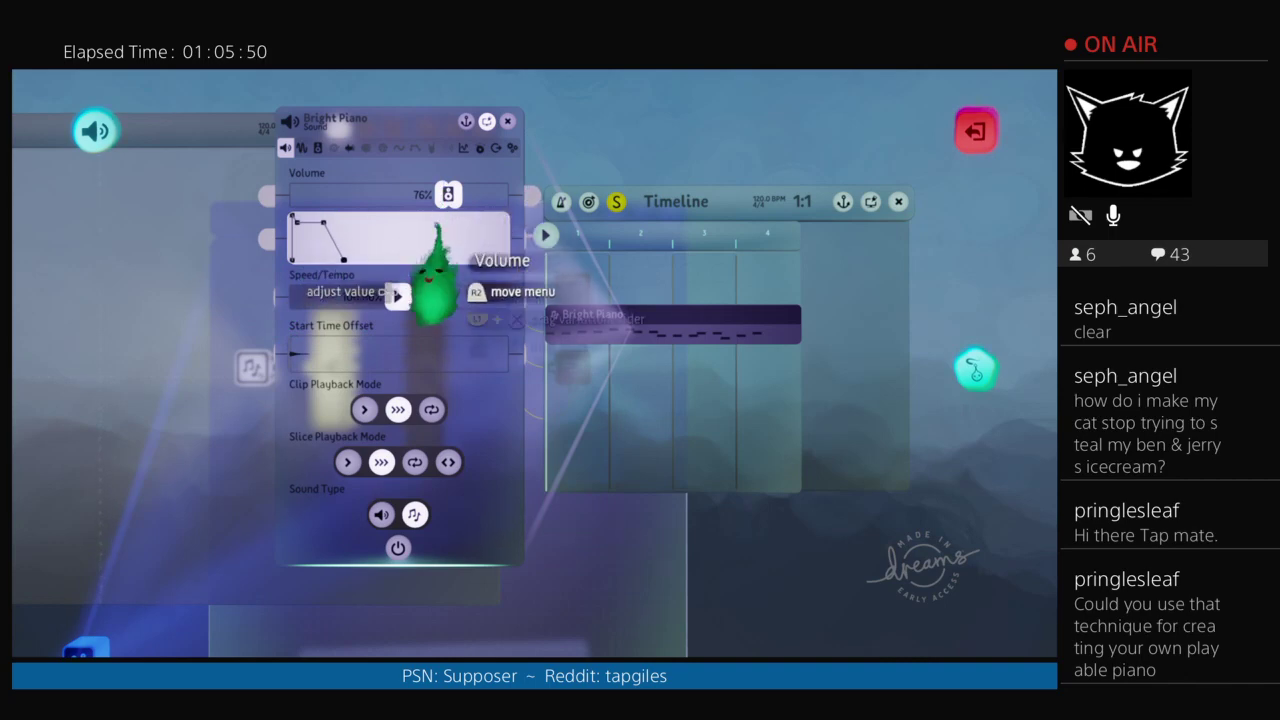
Step: Check Bright Piano's sound properties, close the Timeline, and perform on the Empty Instrument to test both Timelines
key(Escape)
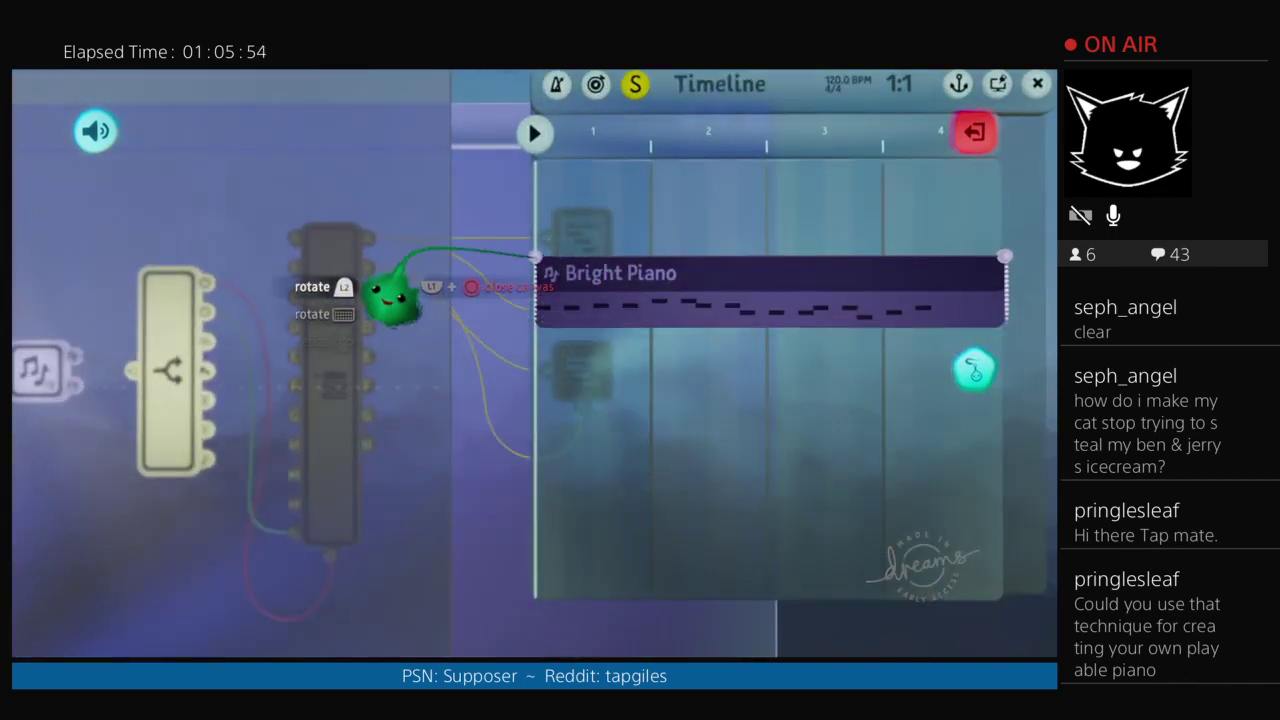
key(Escape)
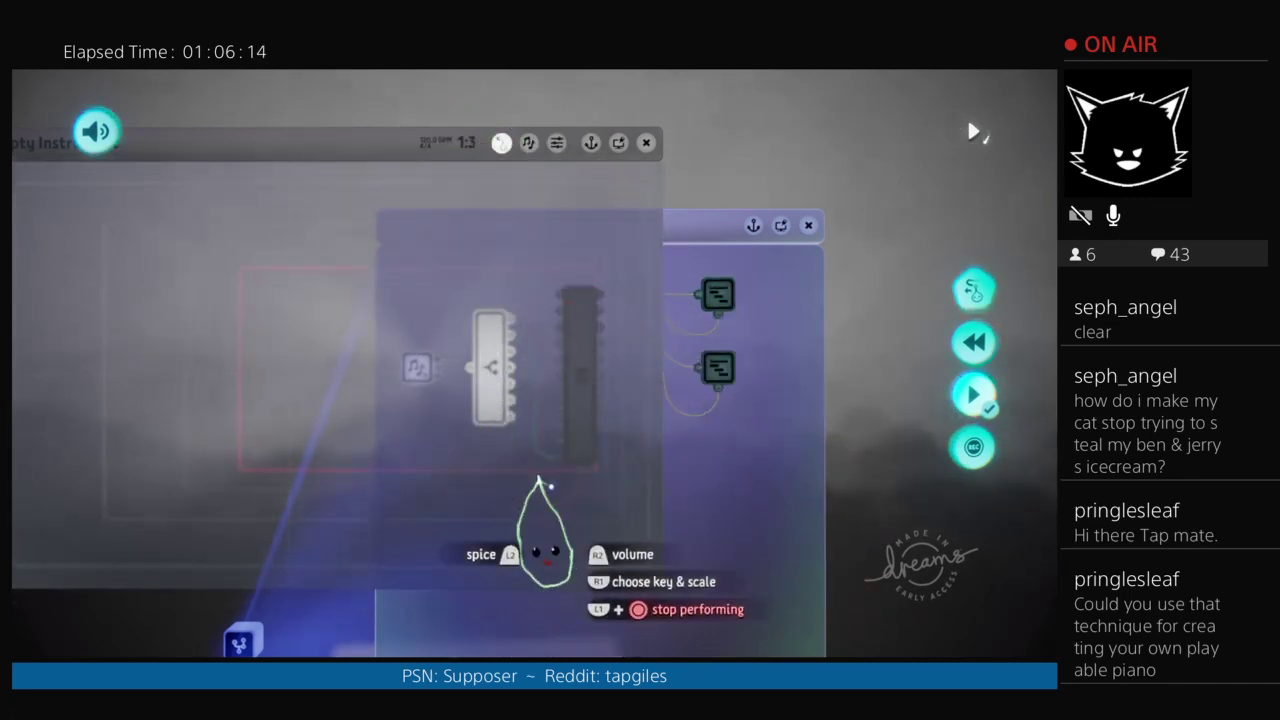
key(Escape)
key(Escape)
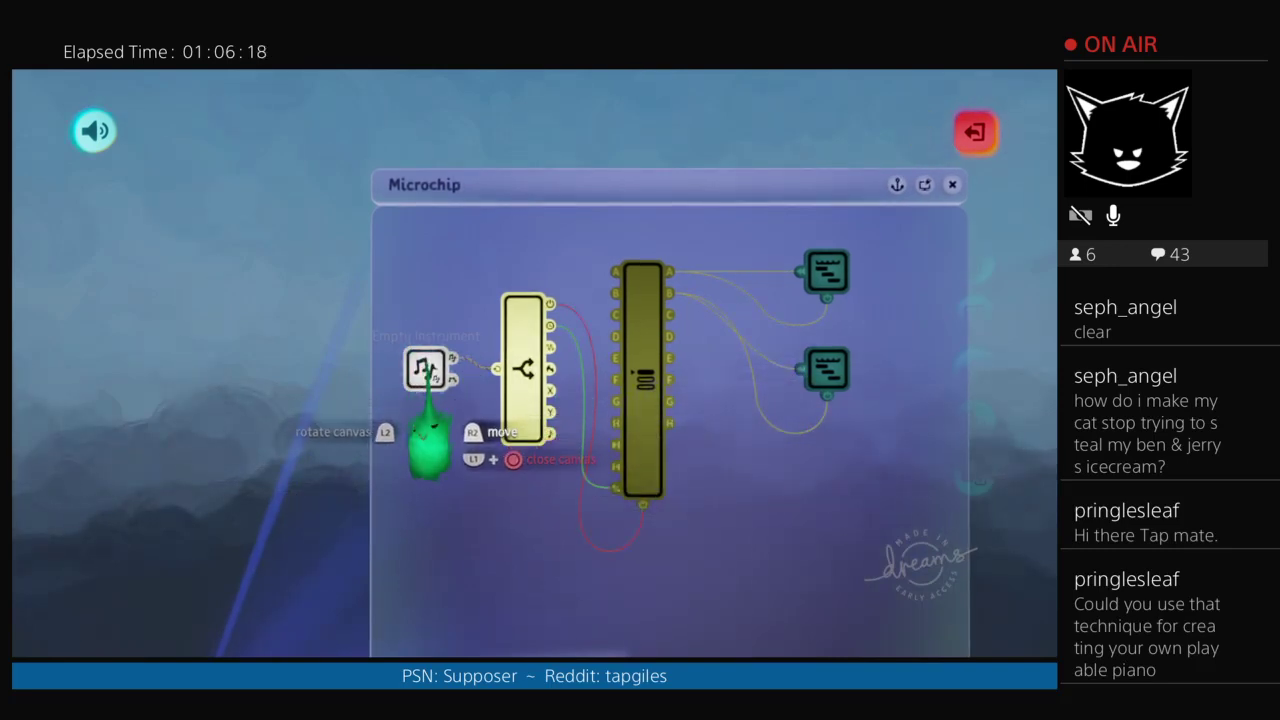
Step: Open the Empty Instrument and inspect its notes canvas at full extent above the Microchip
scroll(528, 421, down, 2)
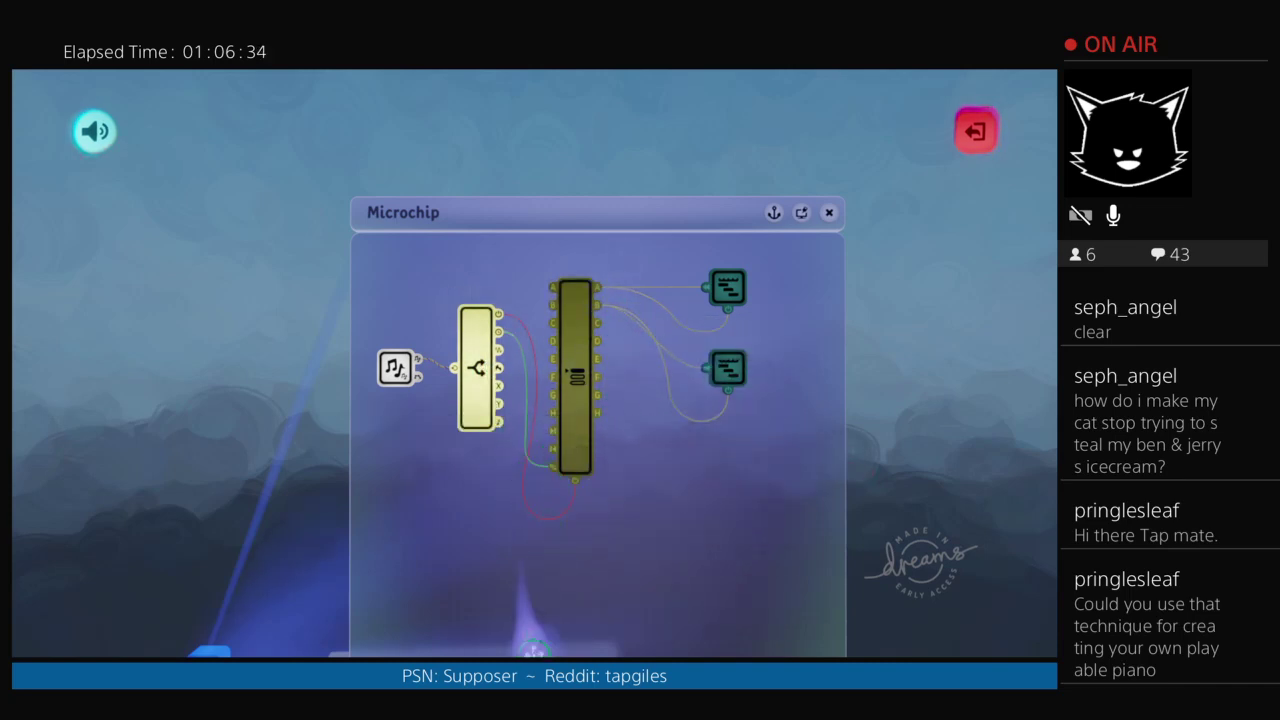
click(395, 368)
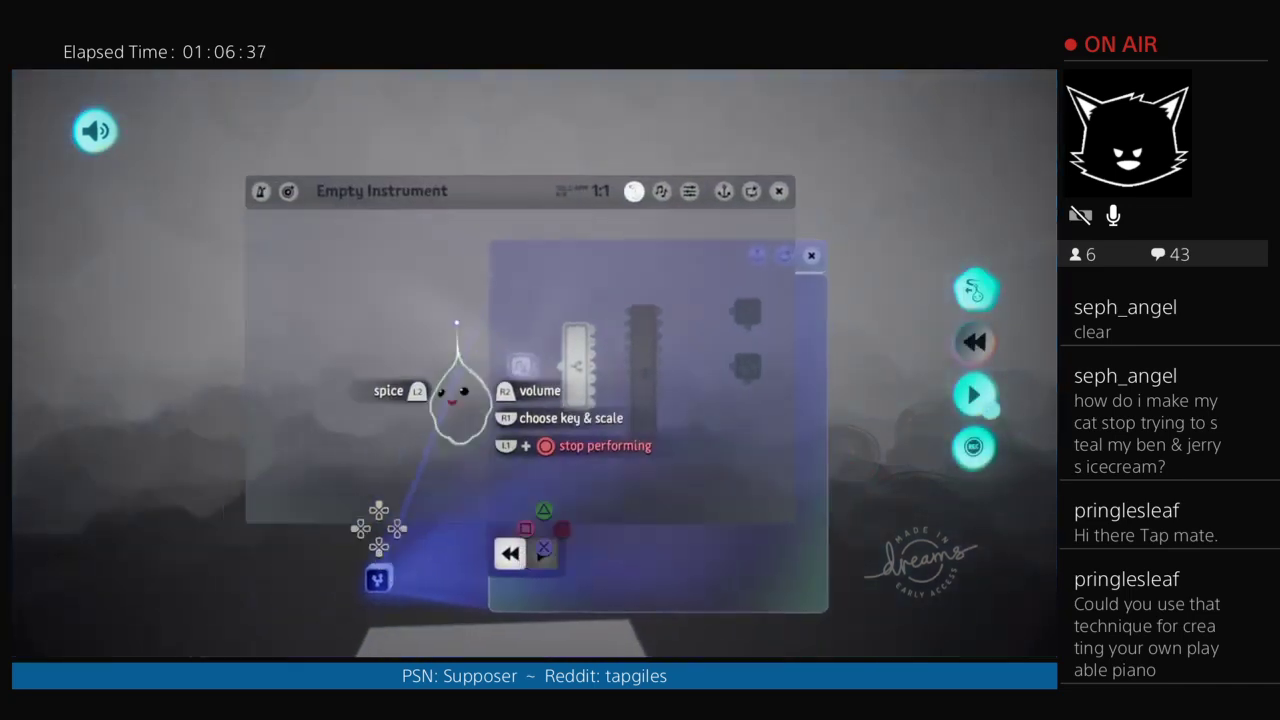
click(737, 179)
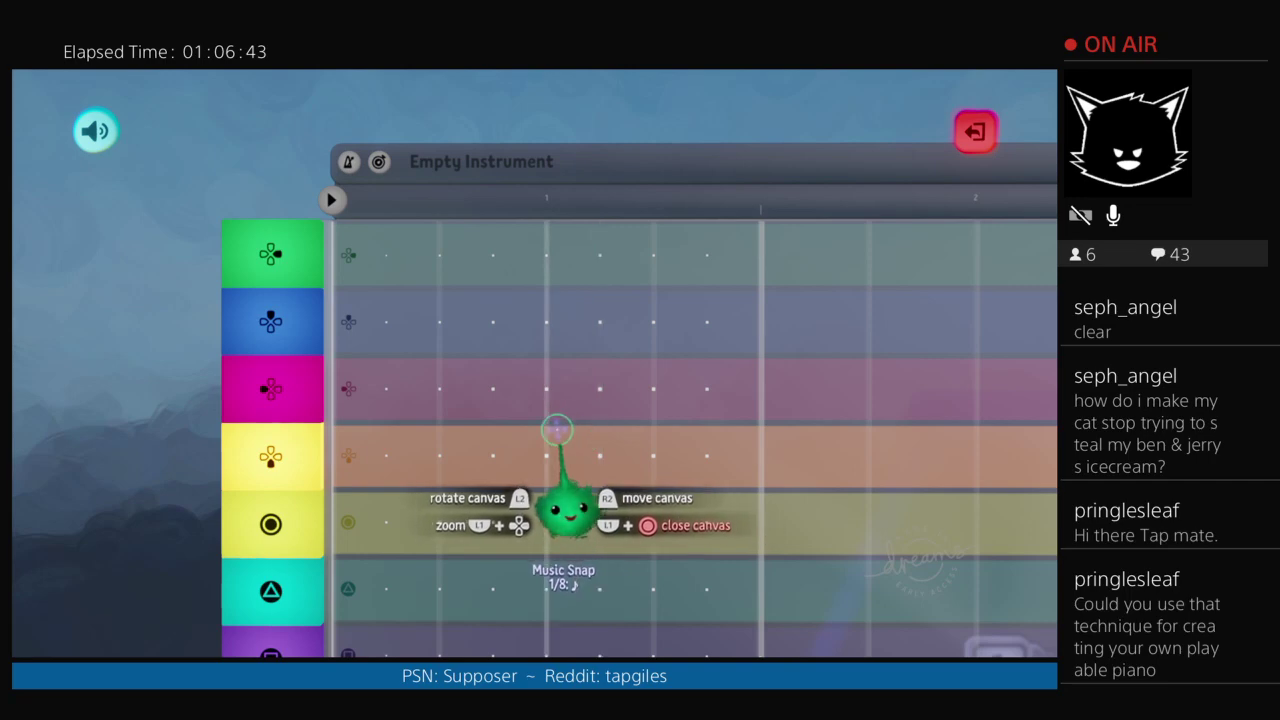
scroll(499, 362, down, 3)
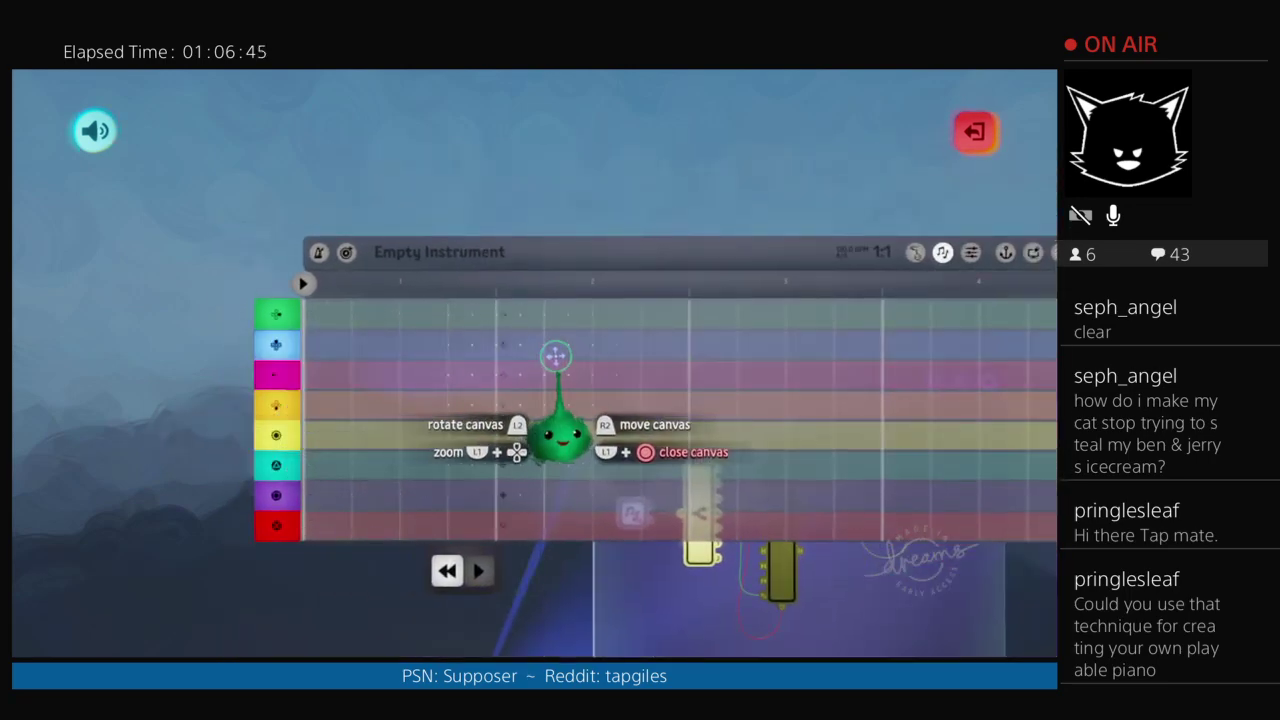
scroll(575, 352, down, 1)
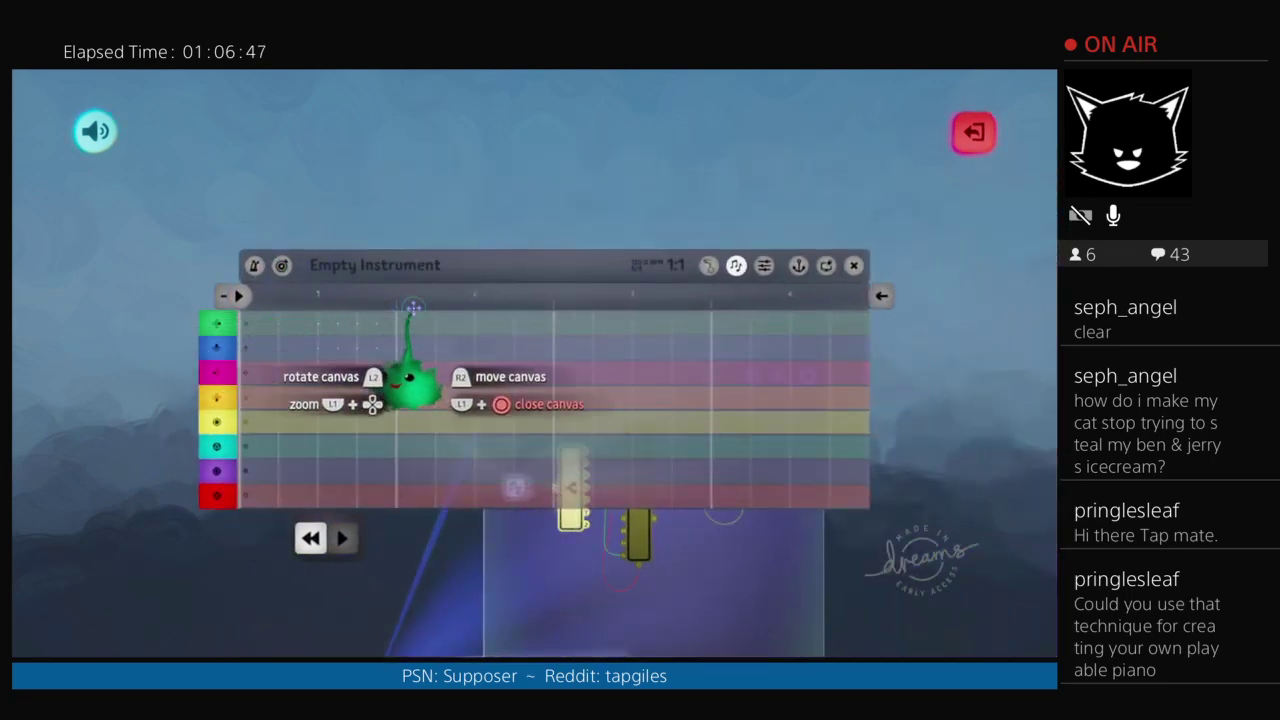
Step: Record a performance on the Empty Instrument using the cross and square notes, and show the recorded notes on its canvas
click(709, 266)
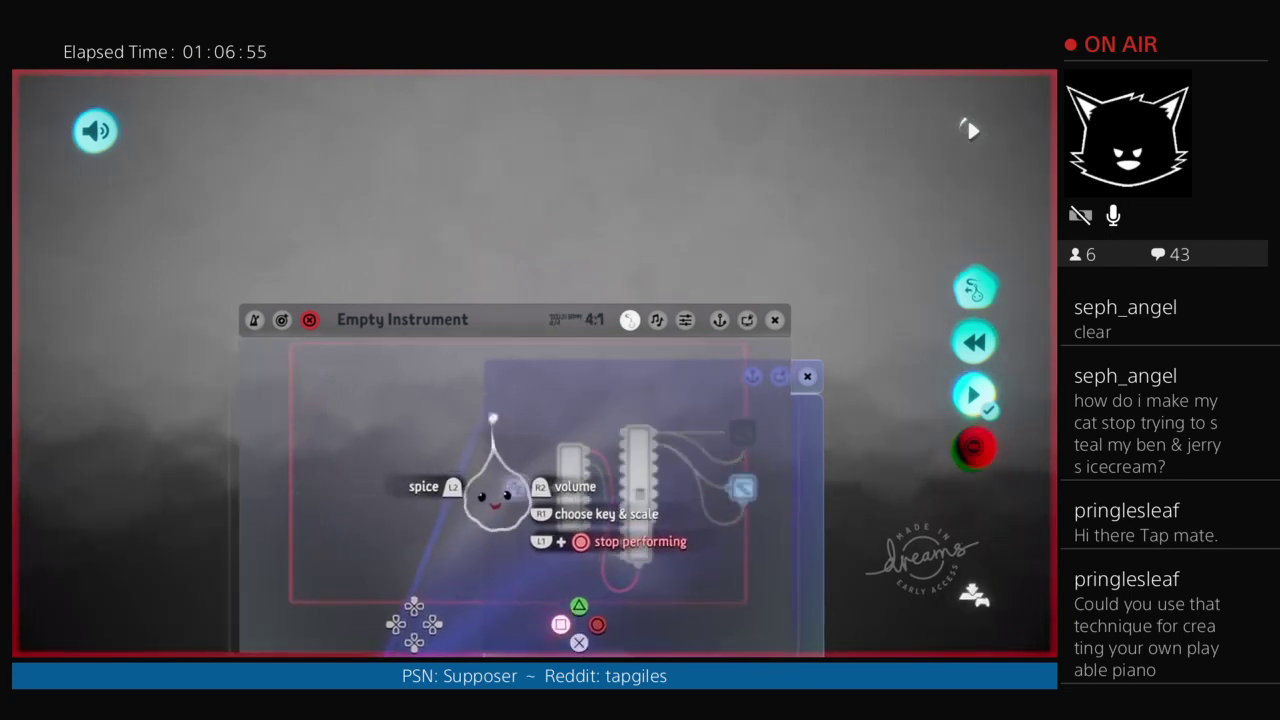
click(973, 448)
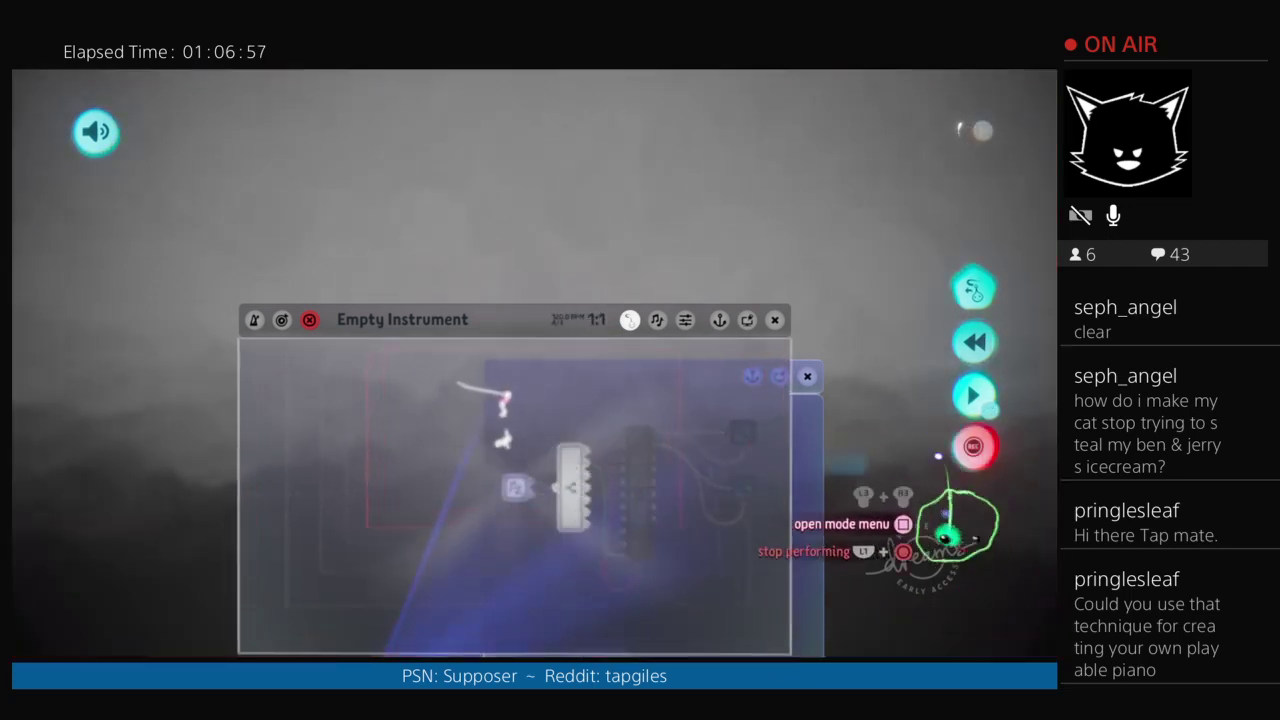
click(657, 321)
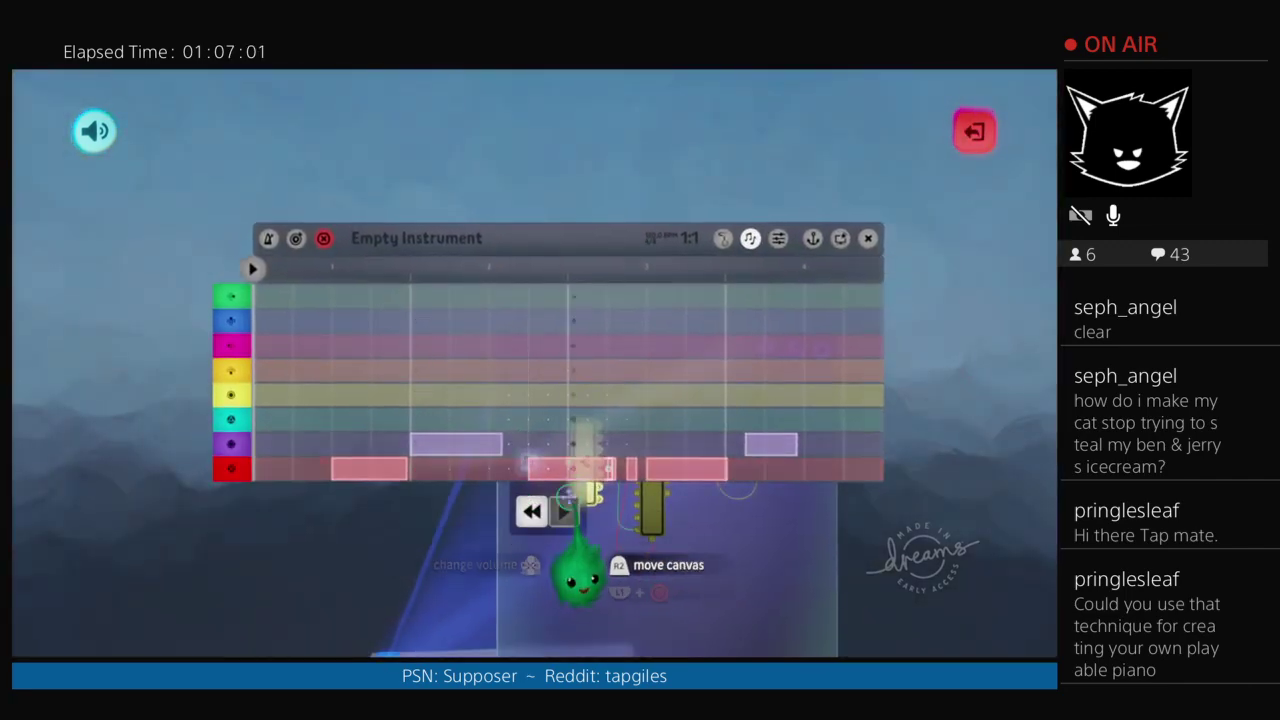
Step: Play back the recorded Empty Instrument notes with the Microchip in view to watch how they trigger the two Timelines
scroll(571, 514, up, 8)
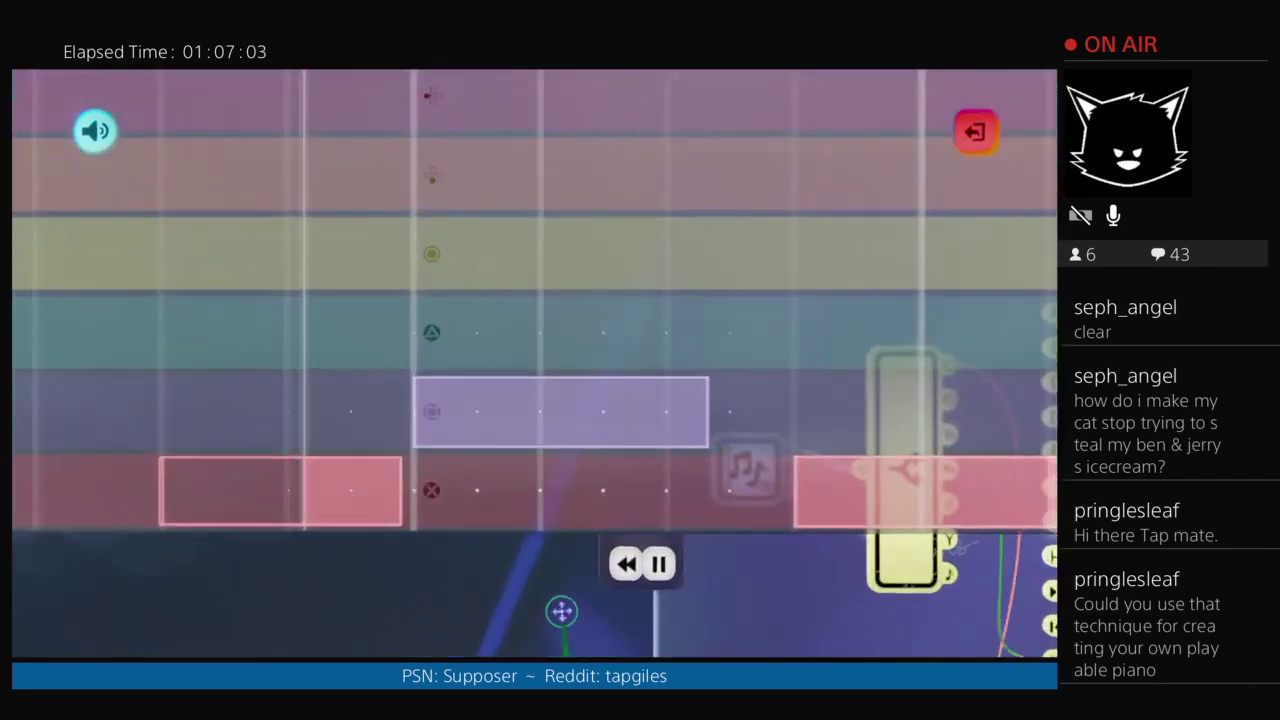
scroll(556, 585, down, 6)
scroll(526, 377, up, 2)
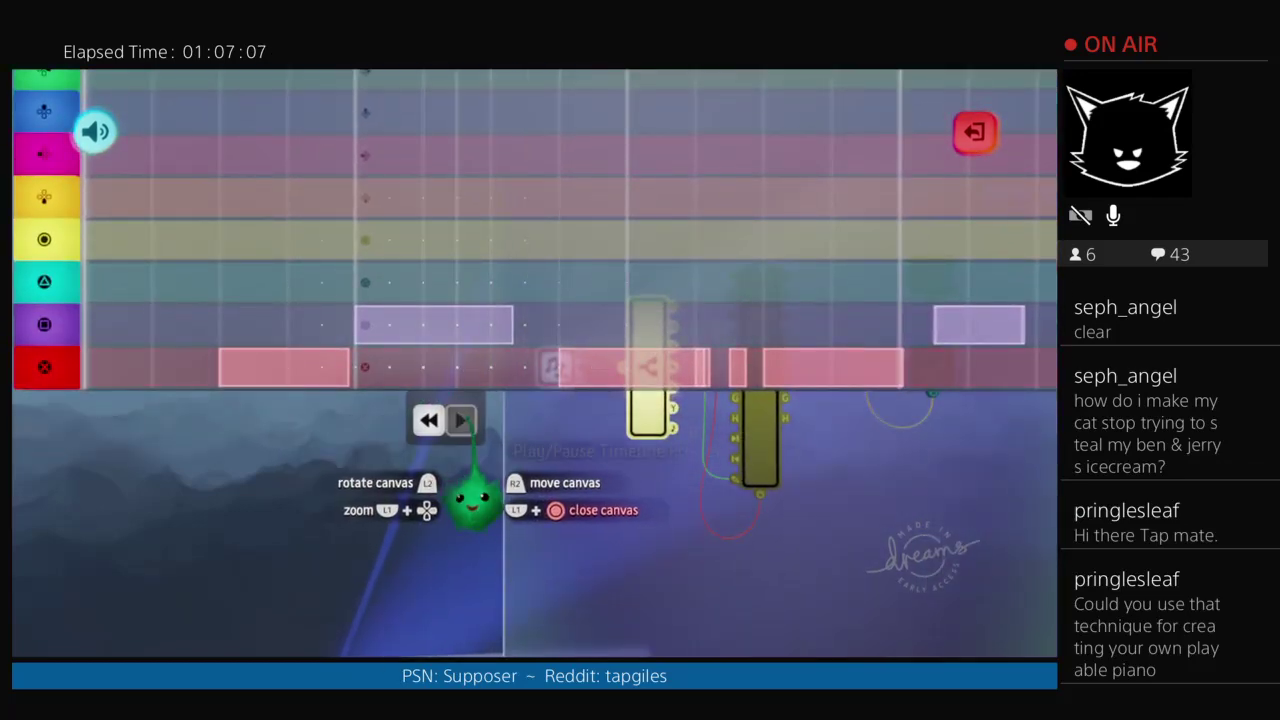
drag(615, 356, 674, 152)
drag(840, 376, 643, 374)
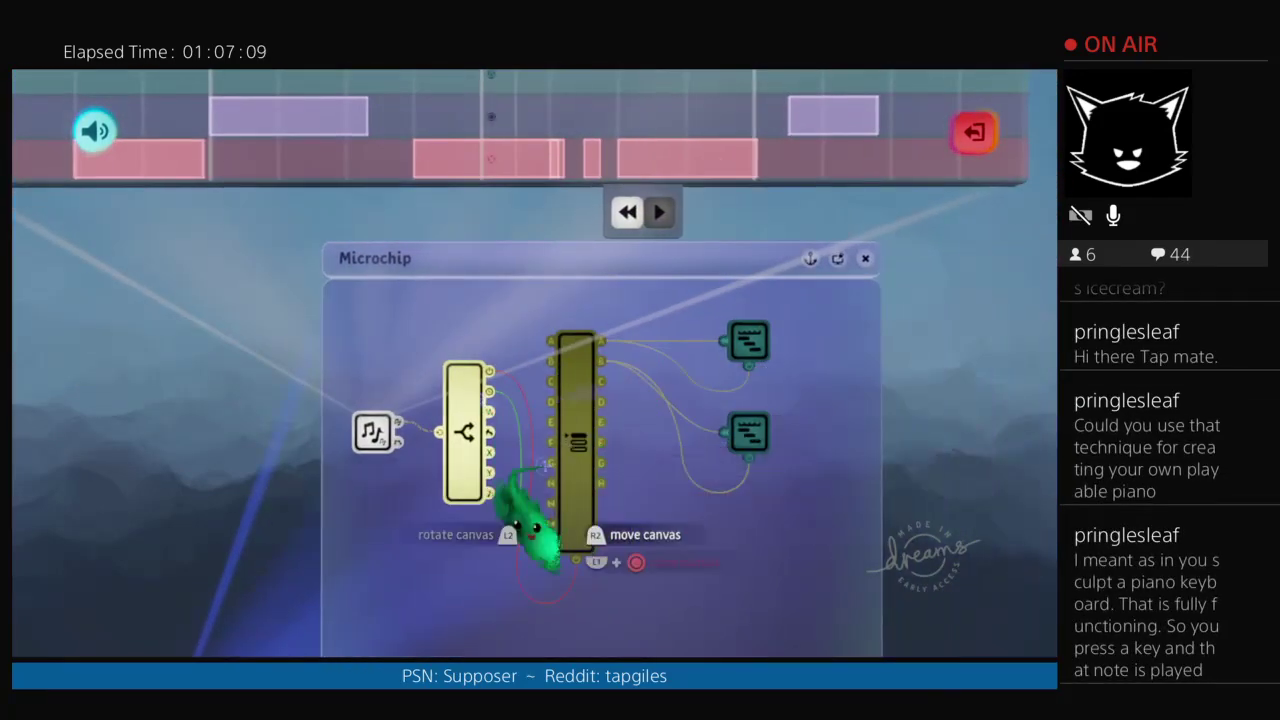
drag(250, 222, 467, 391)
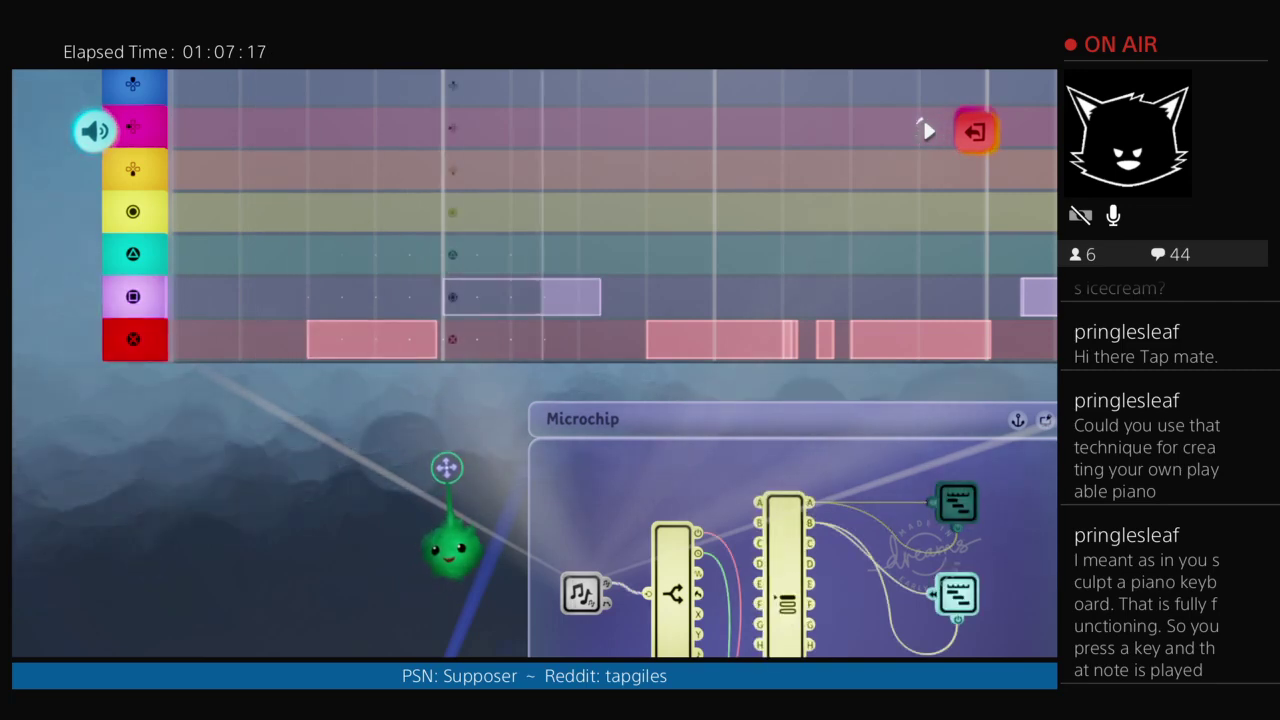
scroll(453, 469, down, 5)
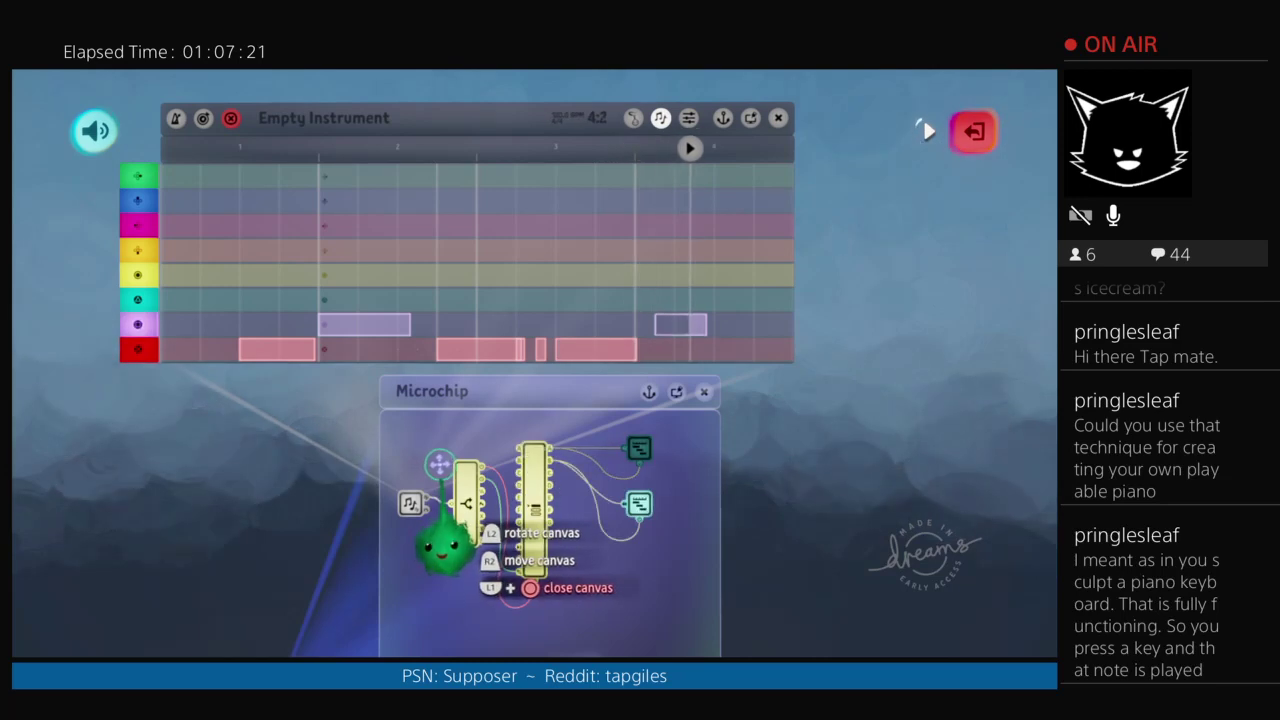
Step: Refine the Music Snap on the Empty Instrument's notes canvas, trying 1/32, 1/24 and 1/16
scroll(505, 365, up, 4)
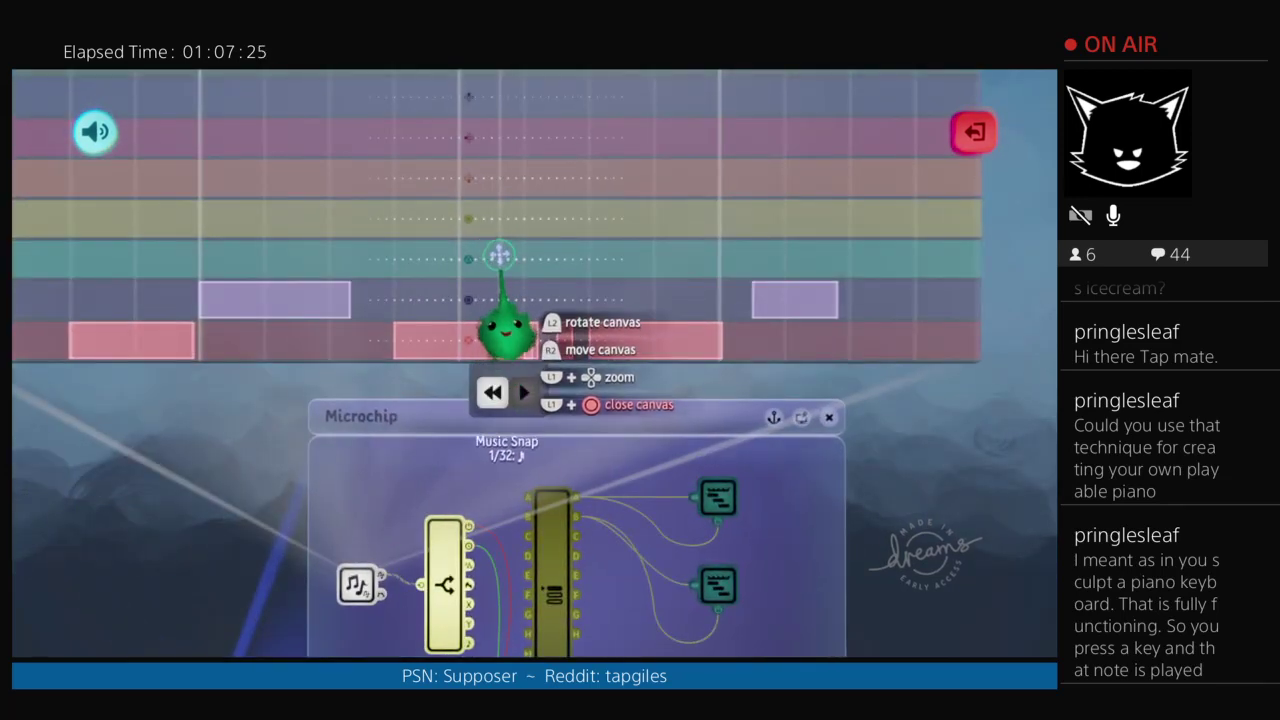
drag(467, 236, 487, 320)
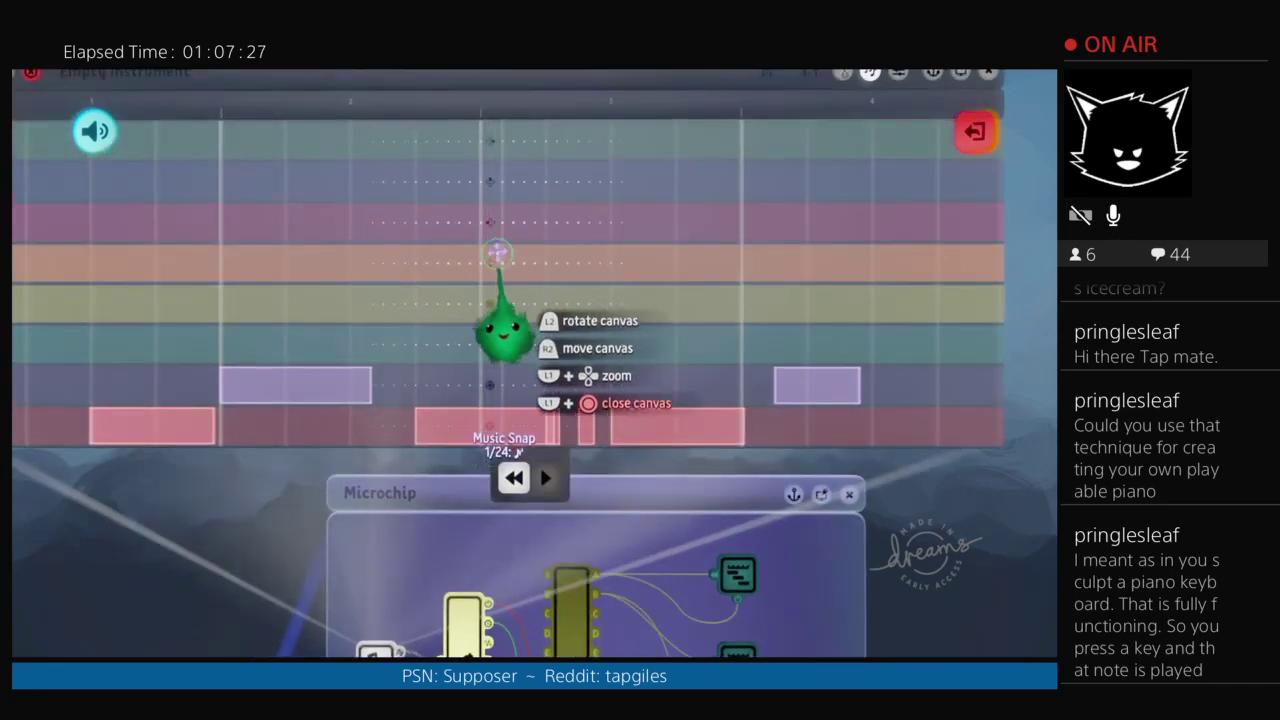
key(Left)
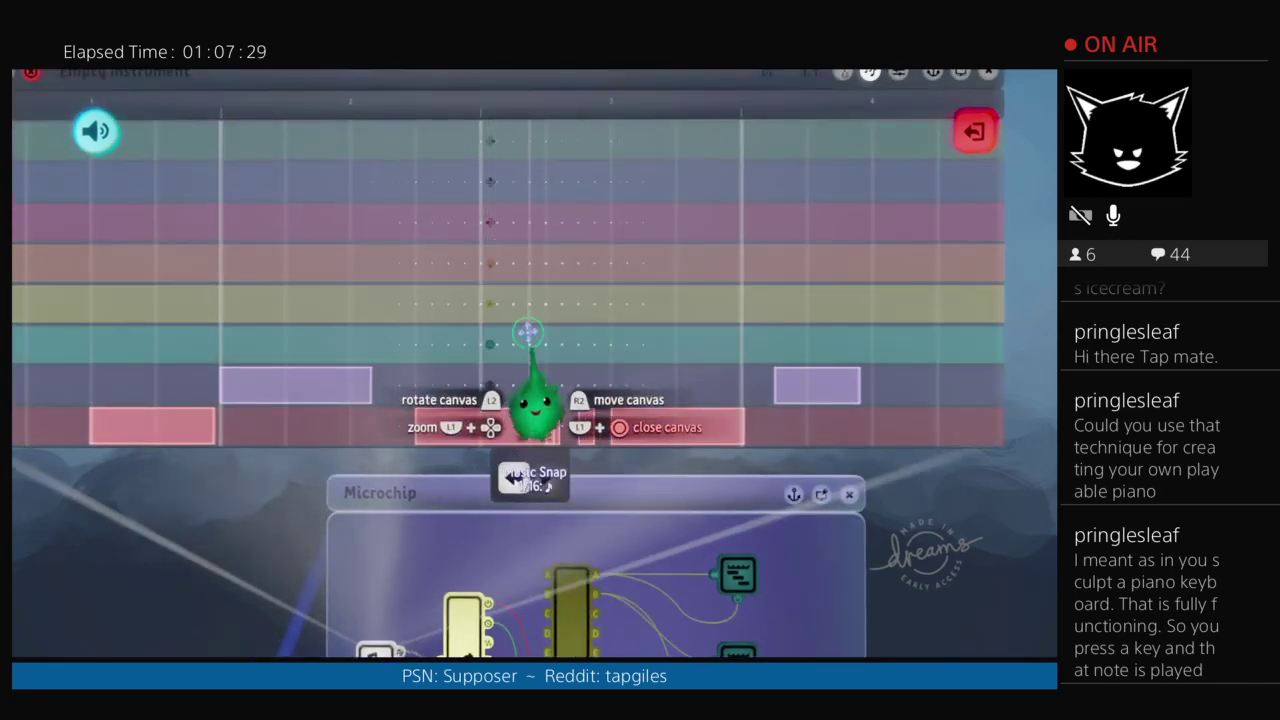
scroll(530, 332, down, 3)
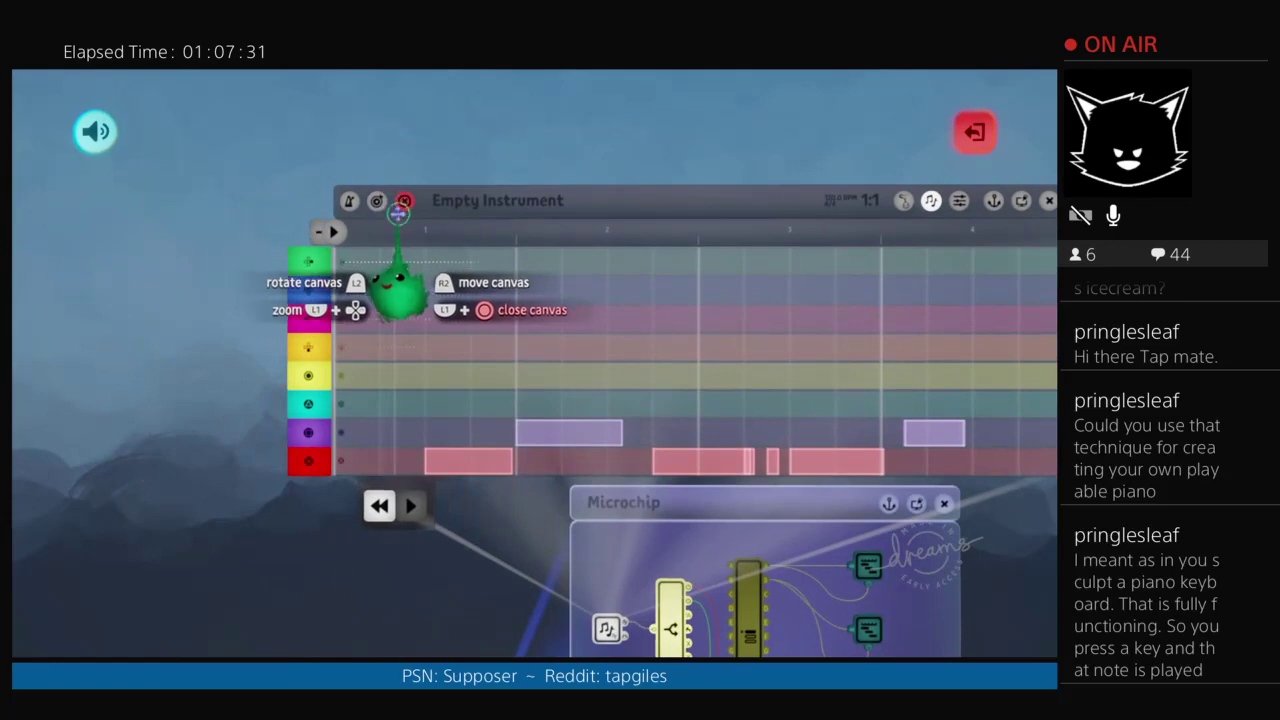
scroll(439, 277, down, 2)
Step: Record a new performance over the Empty Instrument's earlier notes and show the result on its notes canvas
click(628, 219)
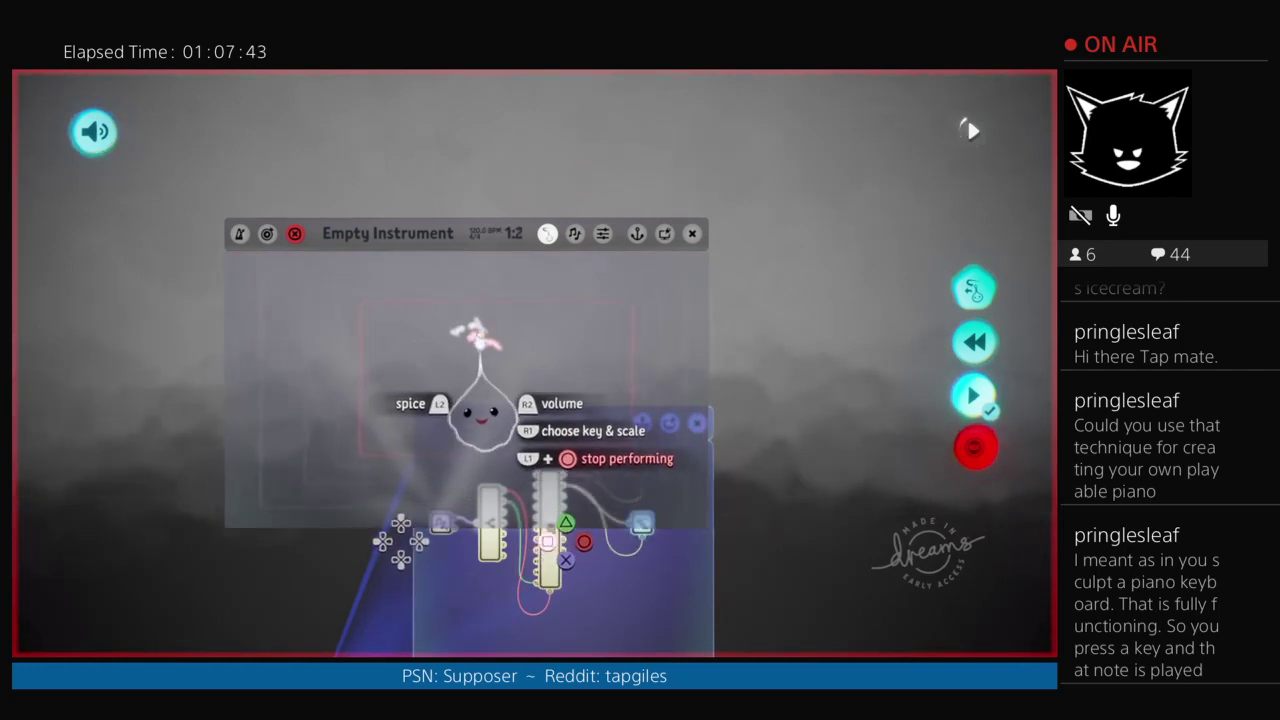
click(972, 470)
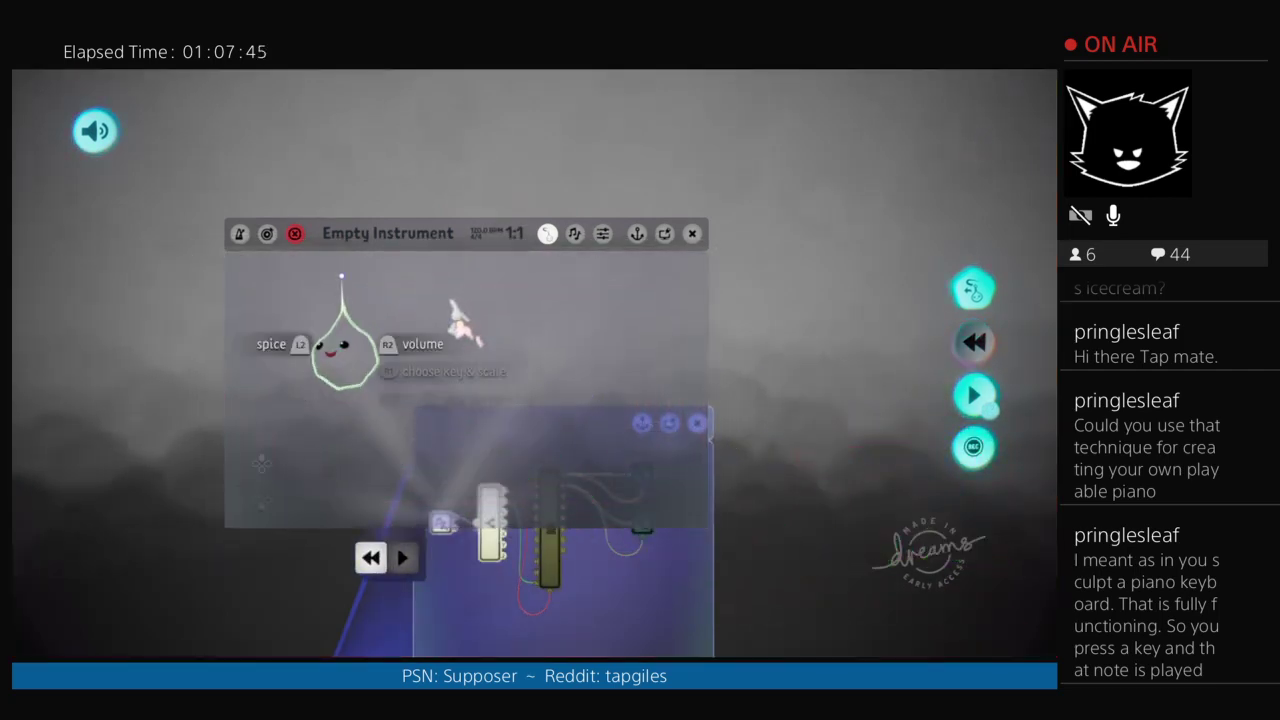
key(Escape)
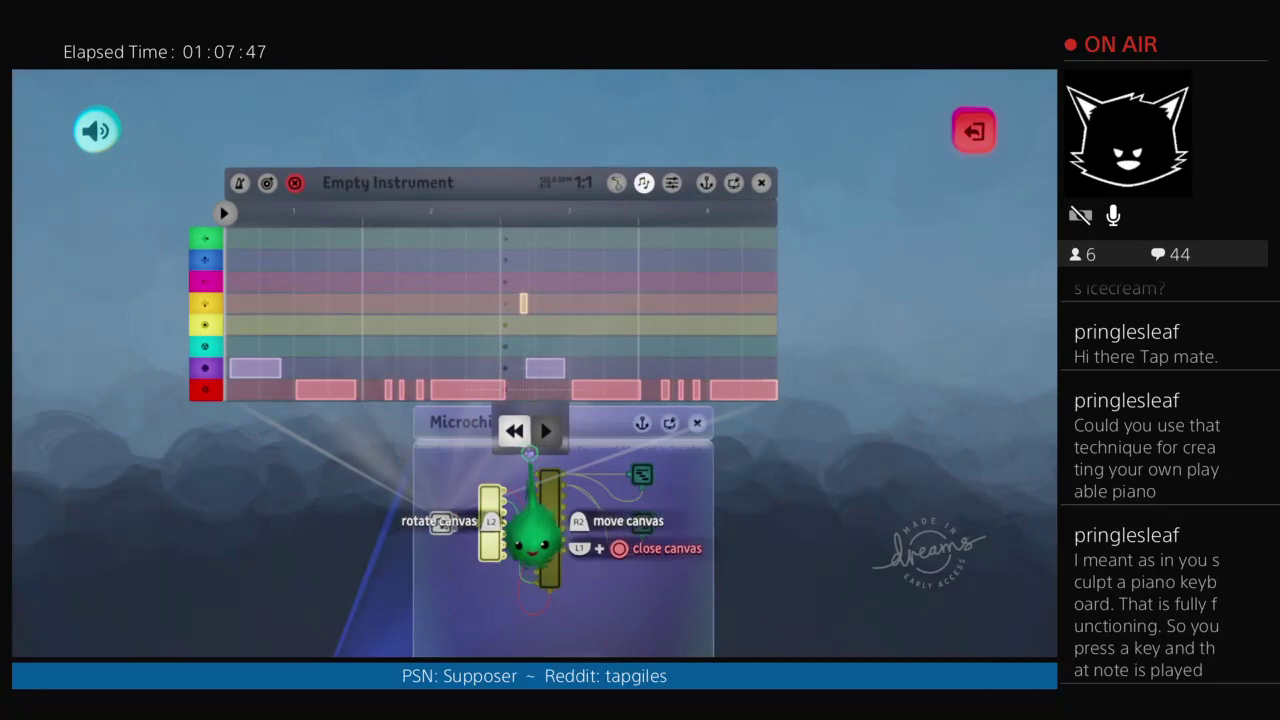
Step: Play the newly recorded notes while watching the Selector and Timelines respond, and close the Empty Instrument
scroll(477, 534, up, 5)
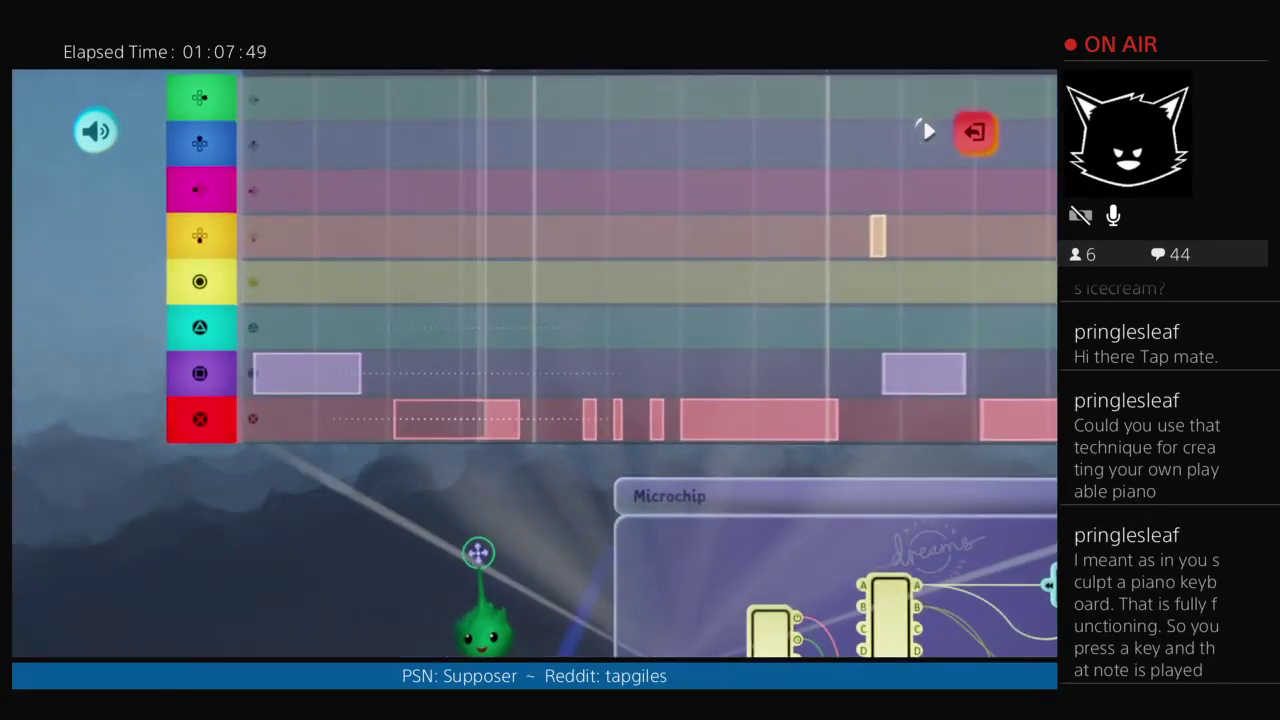
scroll(504, 530, down, 5)
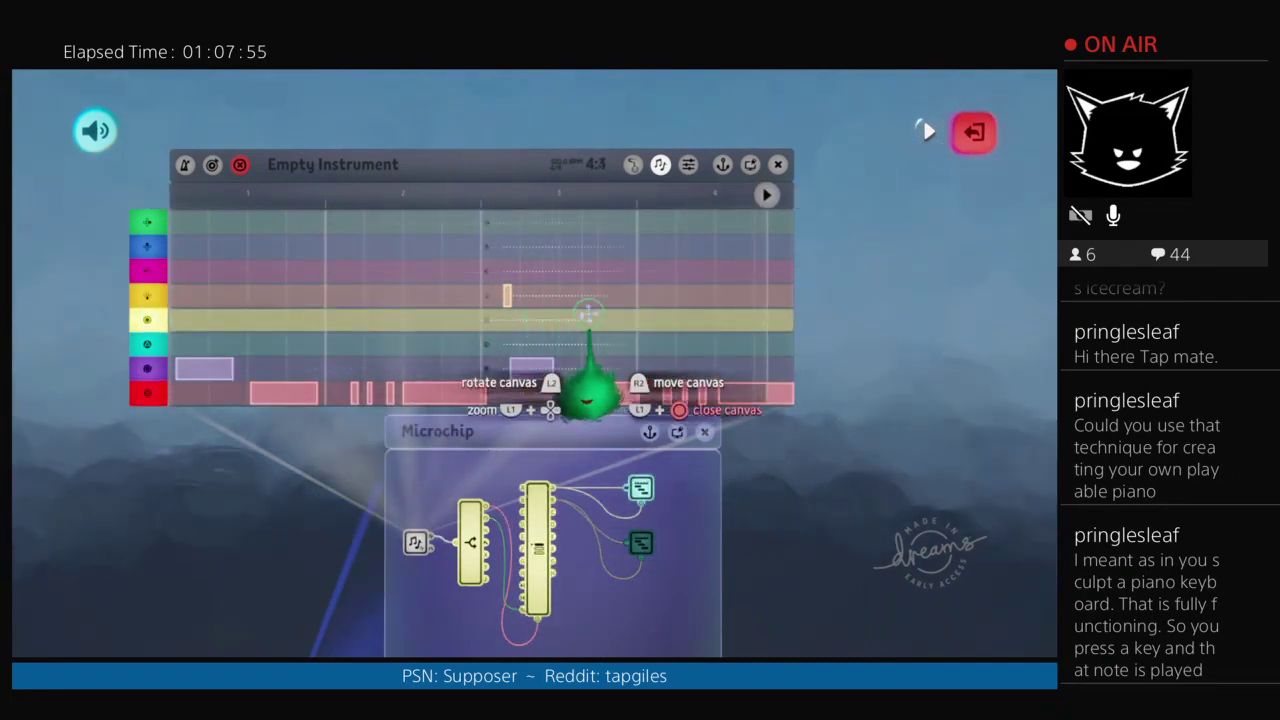
key(Escape)
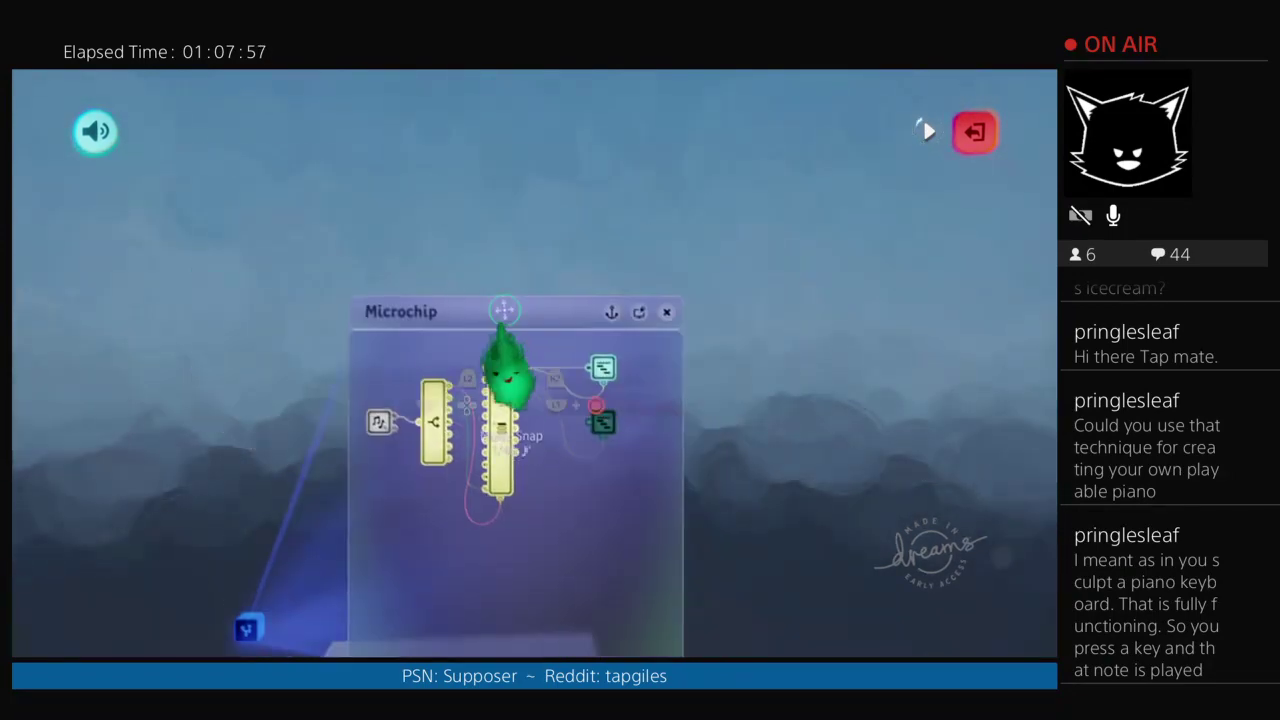